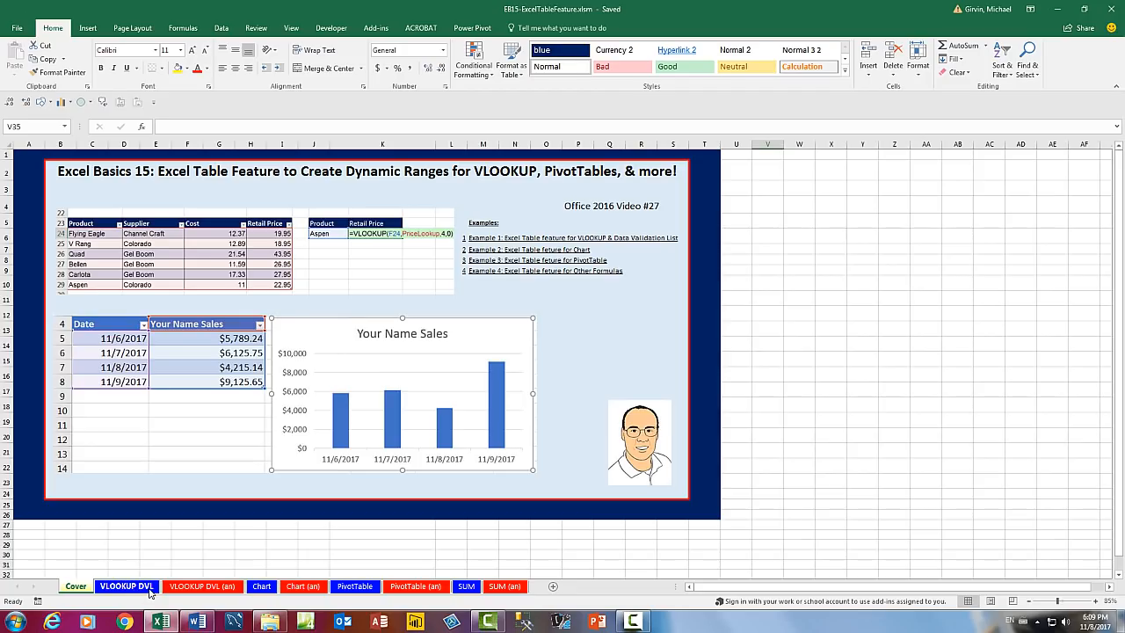
On the VLOOKUP DVL sheet, choose Bellen from the product drop-down list in cell F16.
click(124, 587)
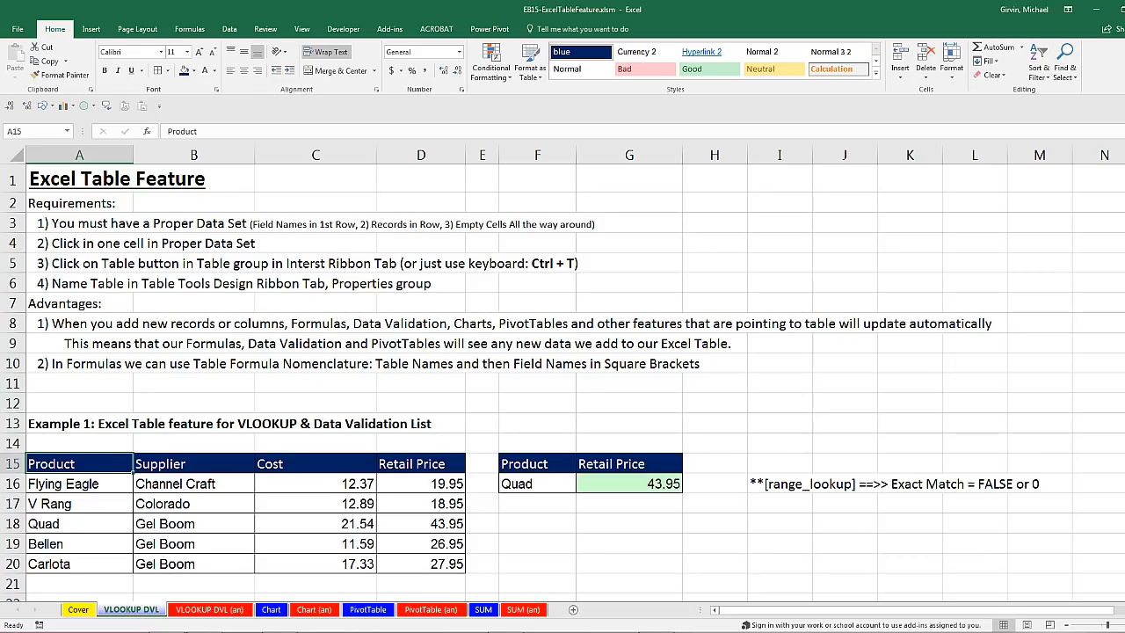
scroll(562, 385, down, 3)
scroll(563, 385, down, 2)
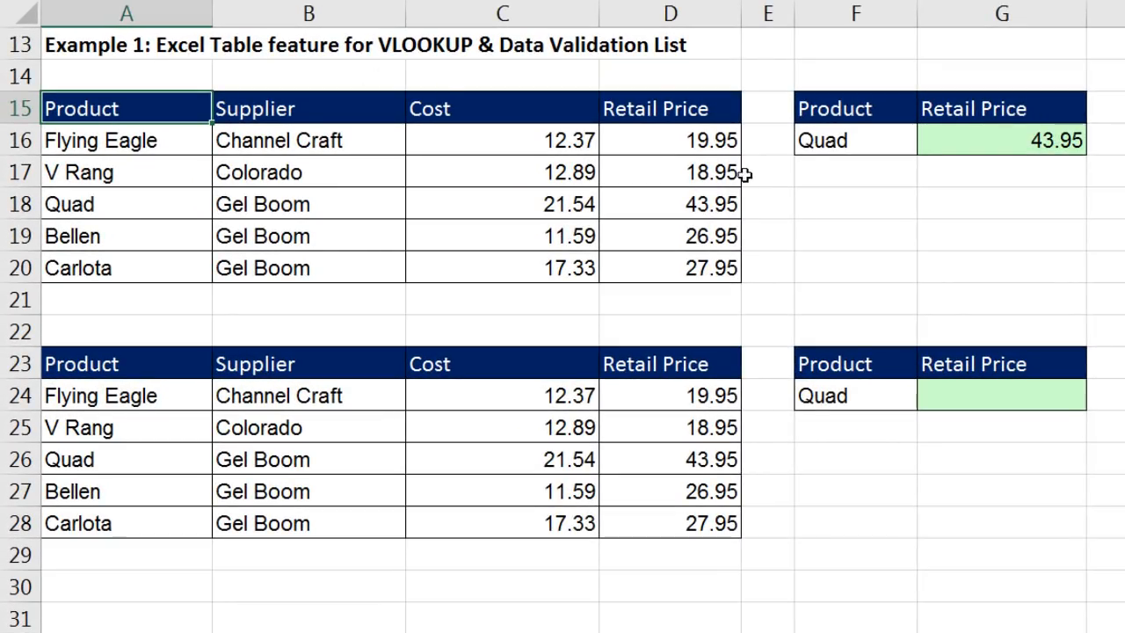
click(820, 144)
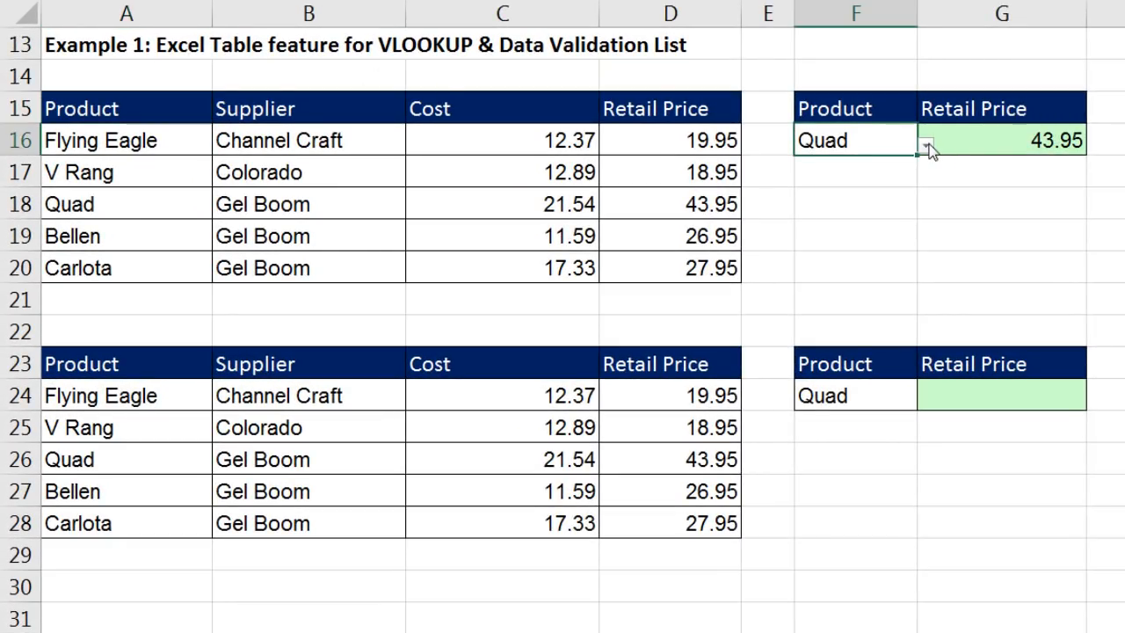
click(926, 146)
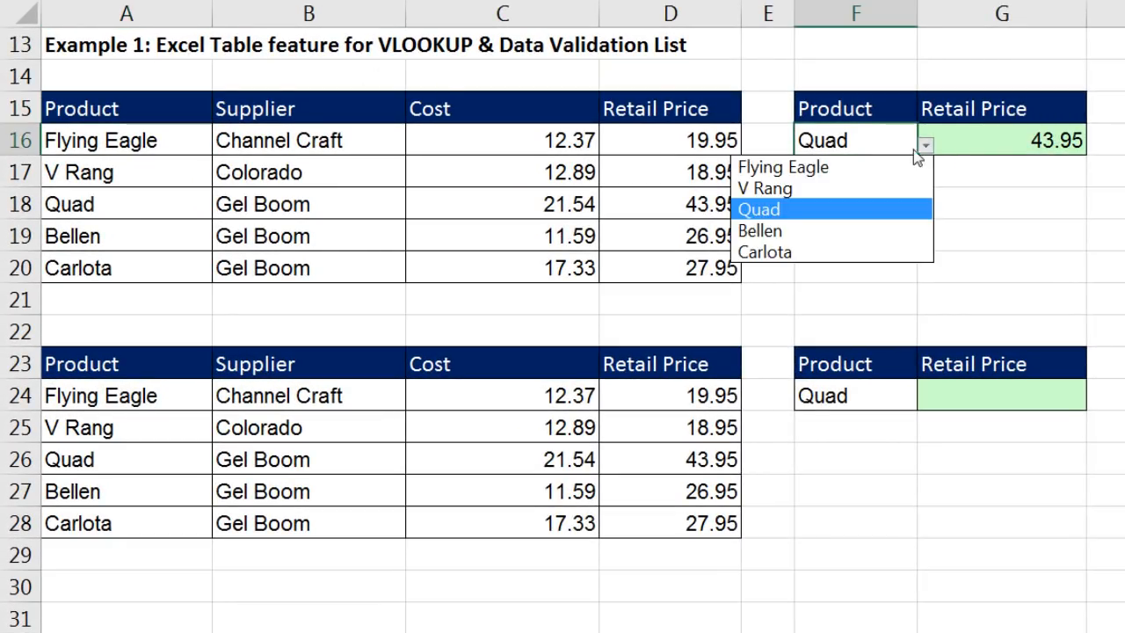
click(787, 232)
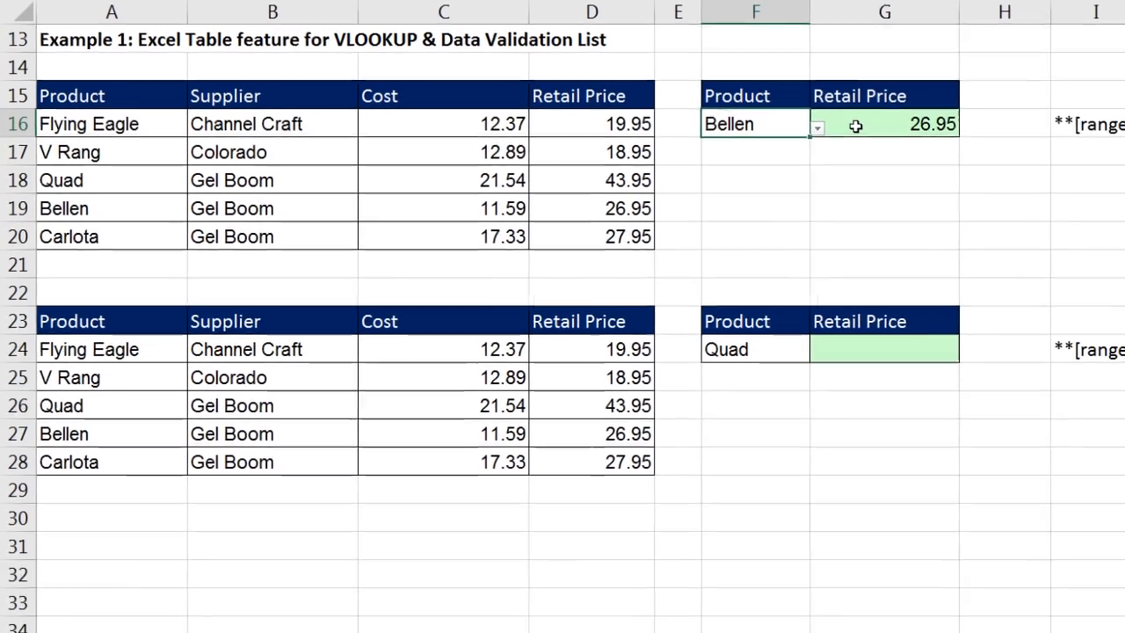
Inspect the VLOOKUP formula in the Retail Price cell G16 without changing it.
click(973, 141)
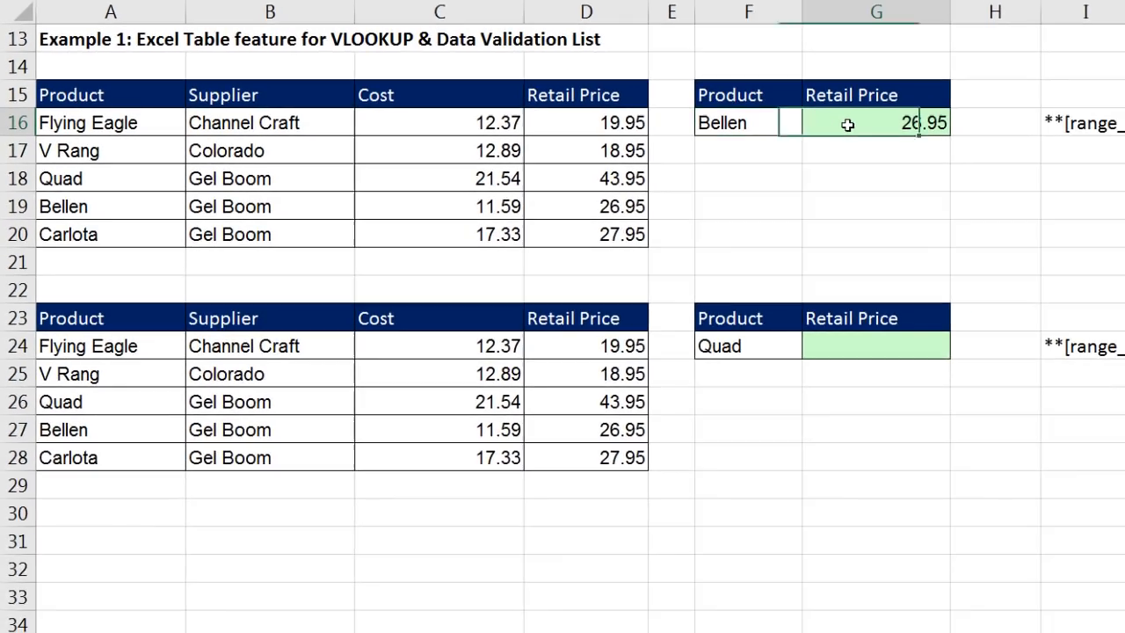
key(F2)
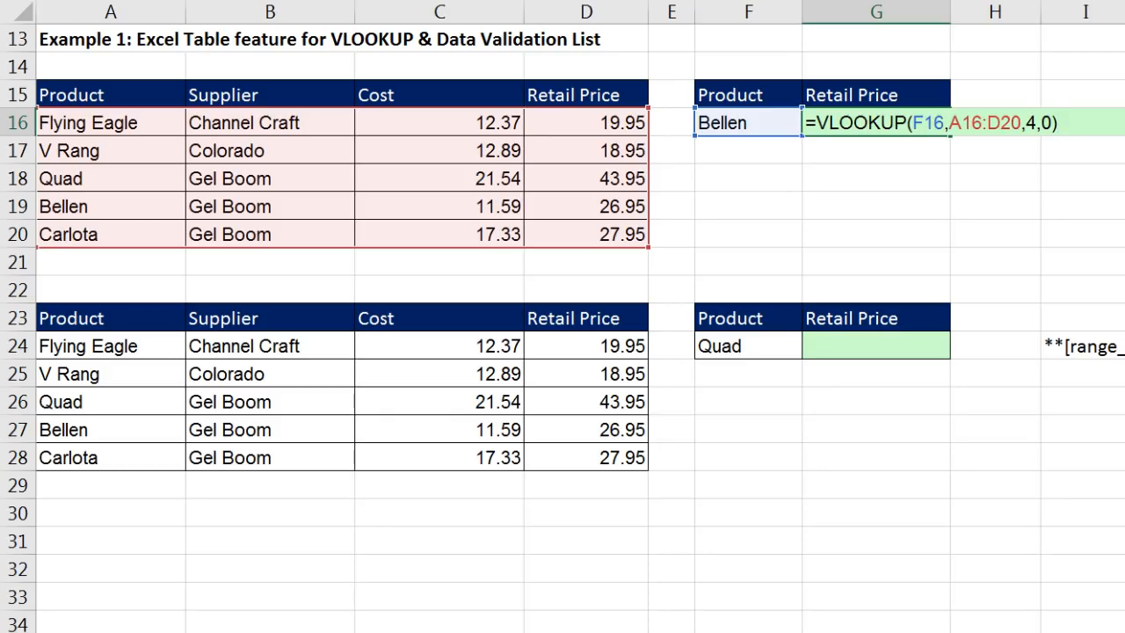
key(ctrl+Return)
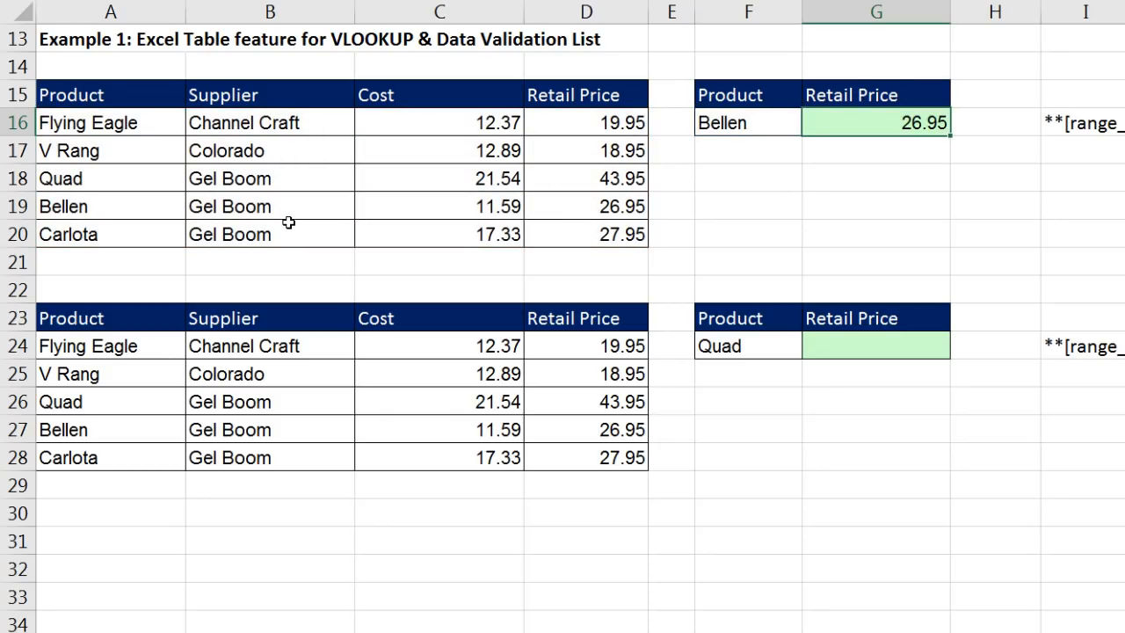
Add a record in row 21 beneath the upper data set: Aspen, Colorado, cost 11, retail price 22.95.
click(140, 269)
text(Aspen)
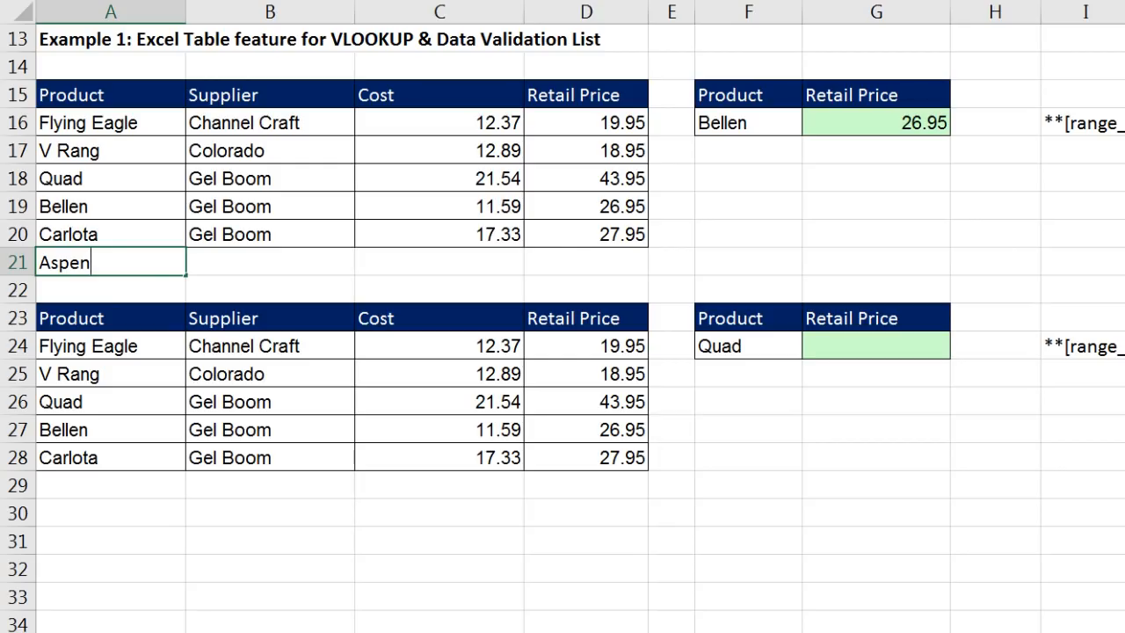
key(Tab)
text(C)
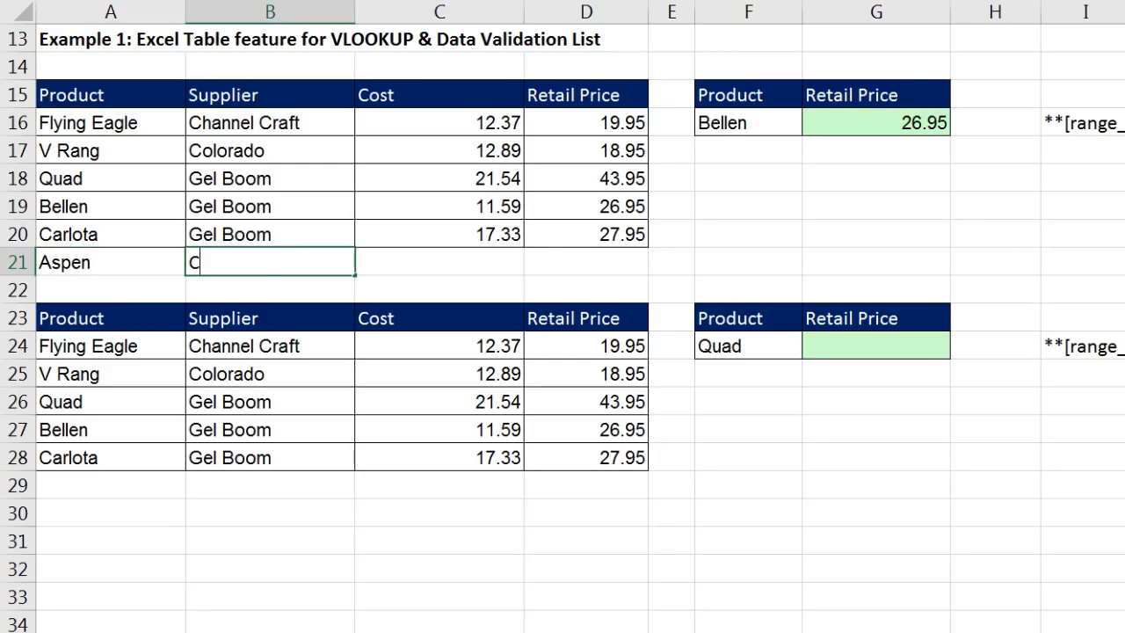
text(o)
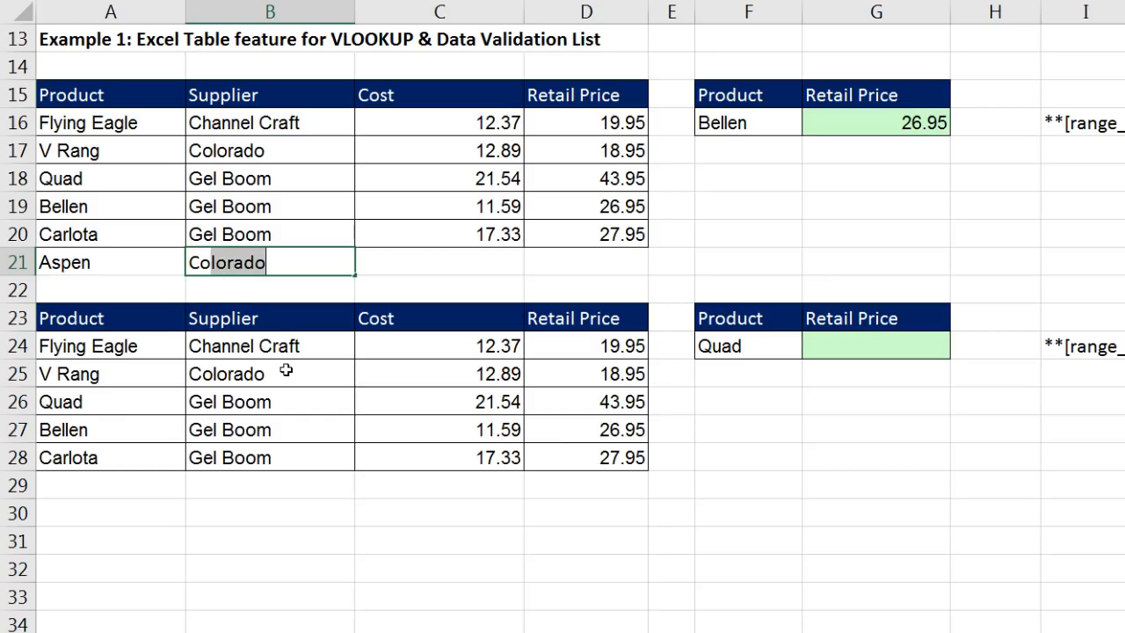
key(Tab)
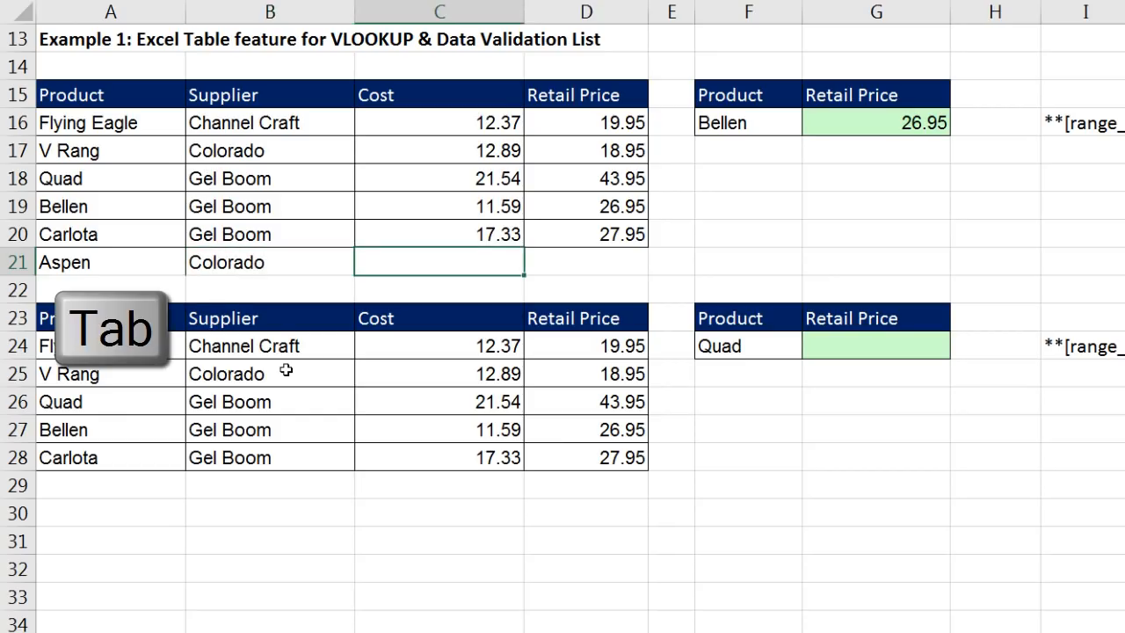
text(11)
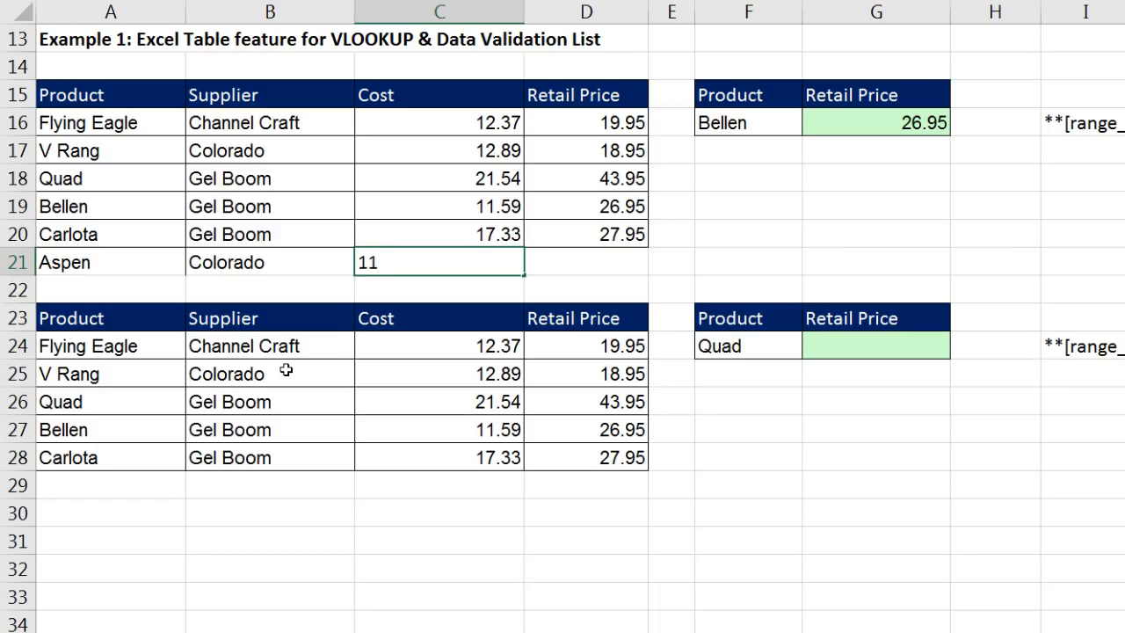
key(Tab)
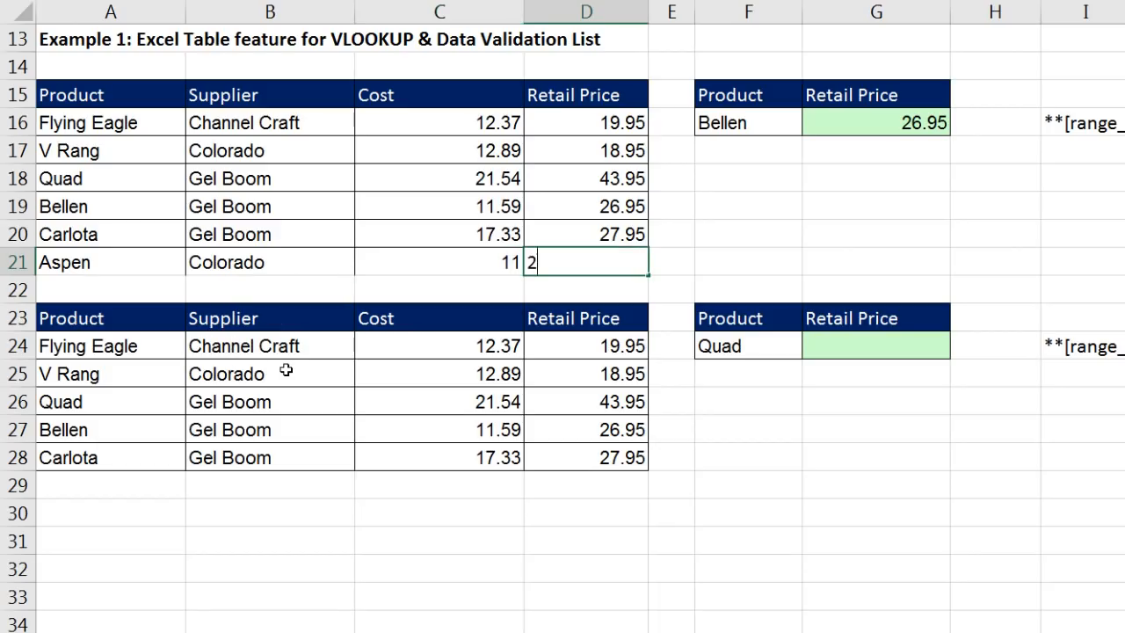
text(22.95)
key(Tab)
Check whether the product list in F16 and the VLOOKUP range in G16 include the added Aspen record.
click(768, 124)
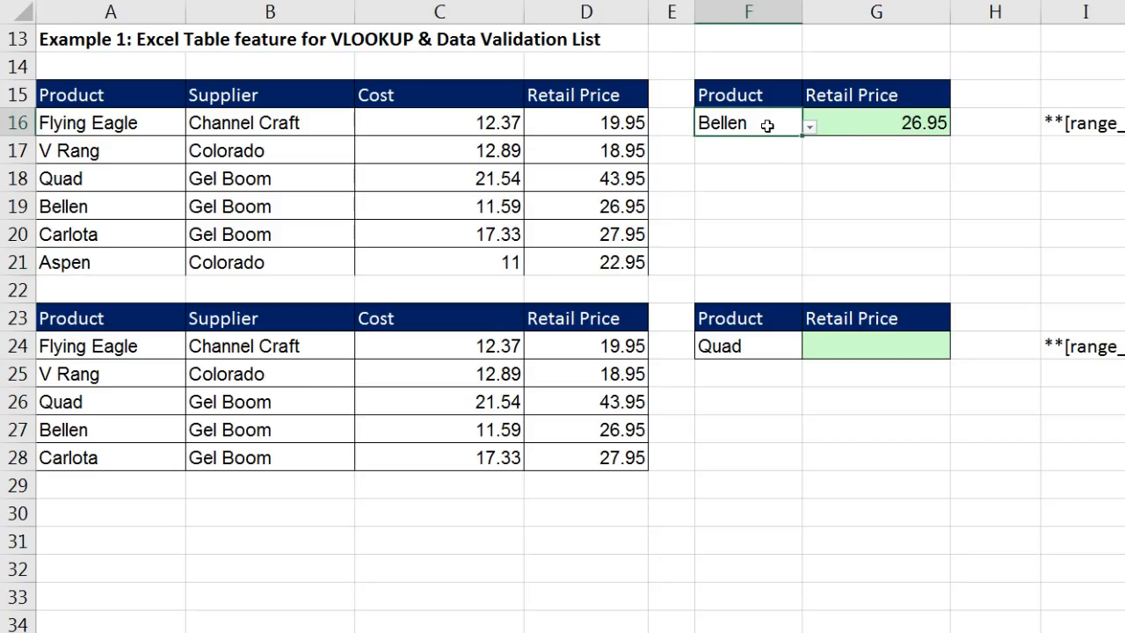
click(810, 126)
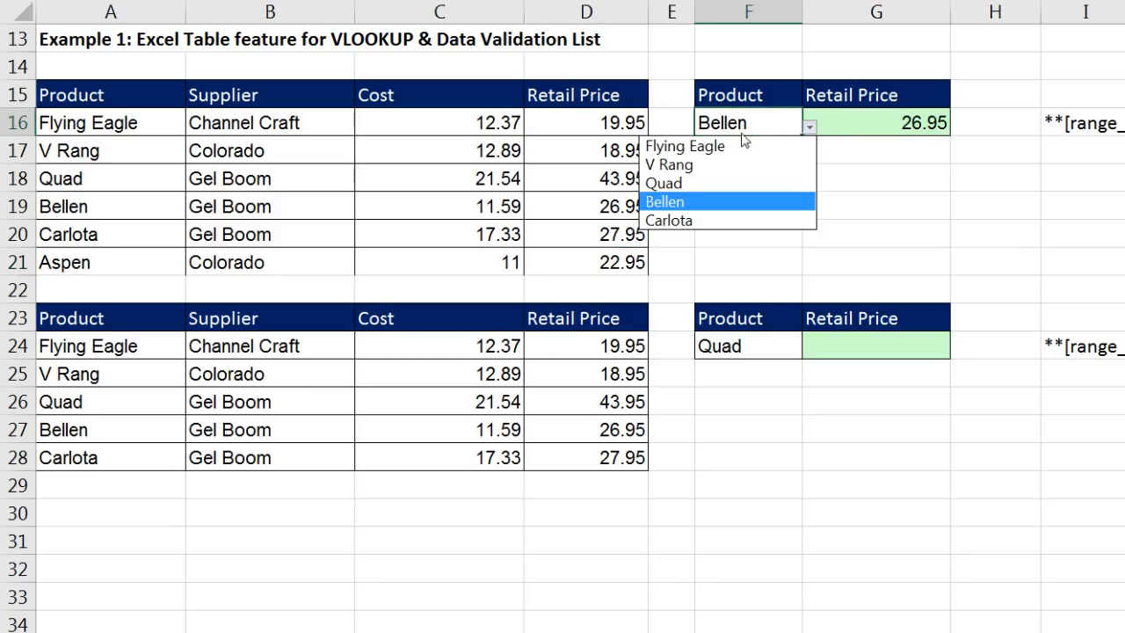
click(878, 121)
click(880, 122)
double_click(880, 122)
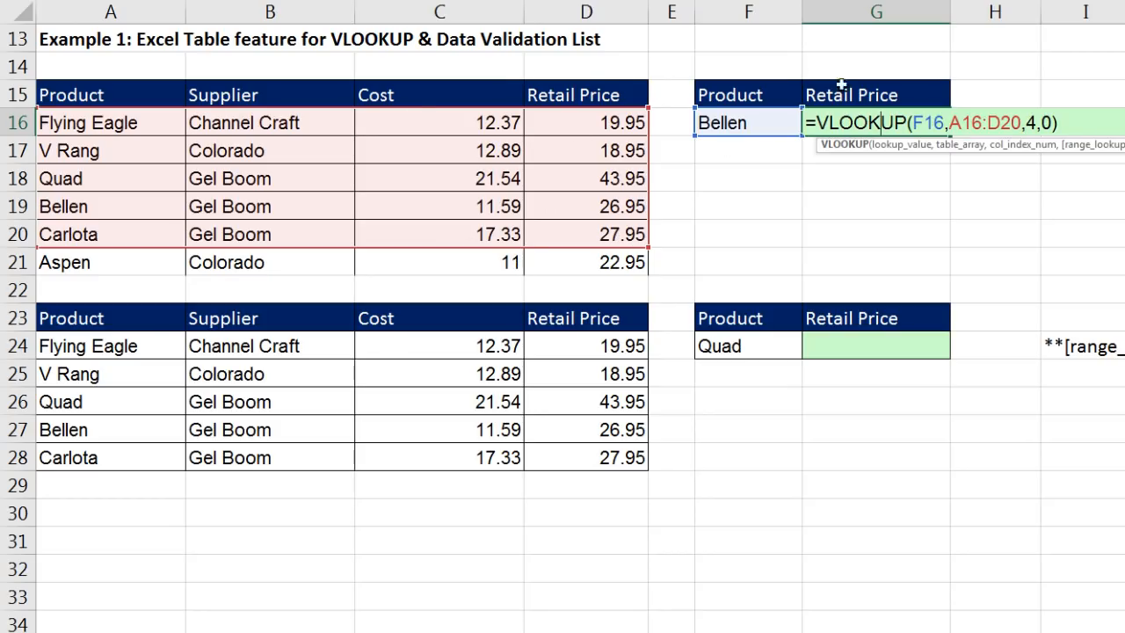
key(ctrl+Return)
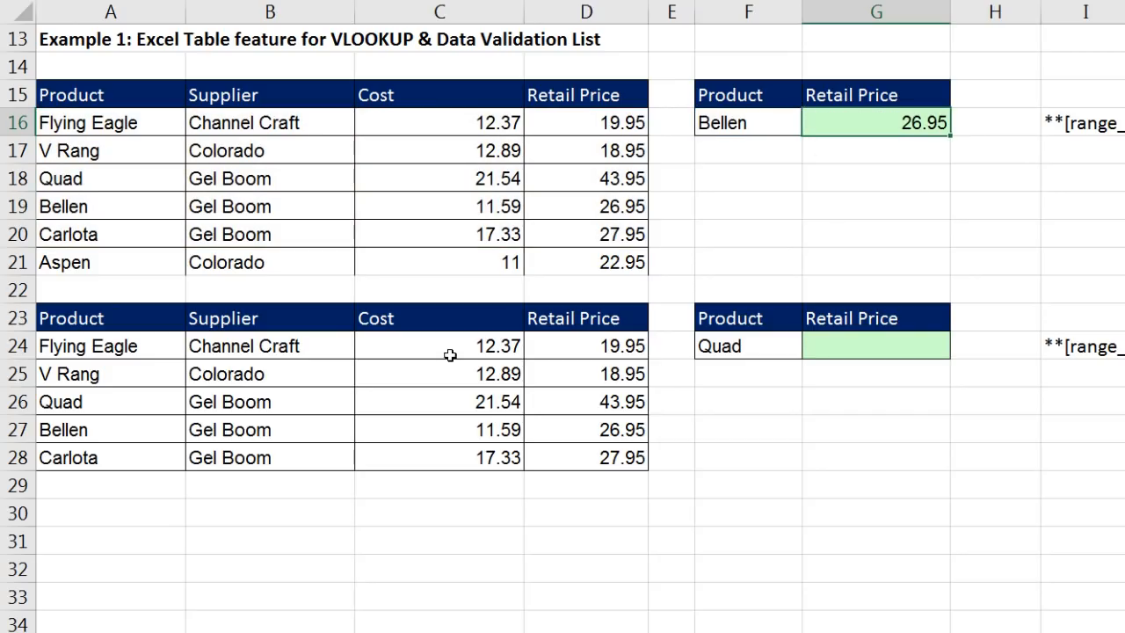
click(340, 370)
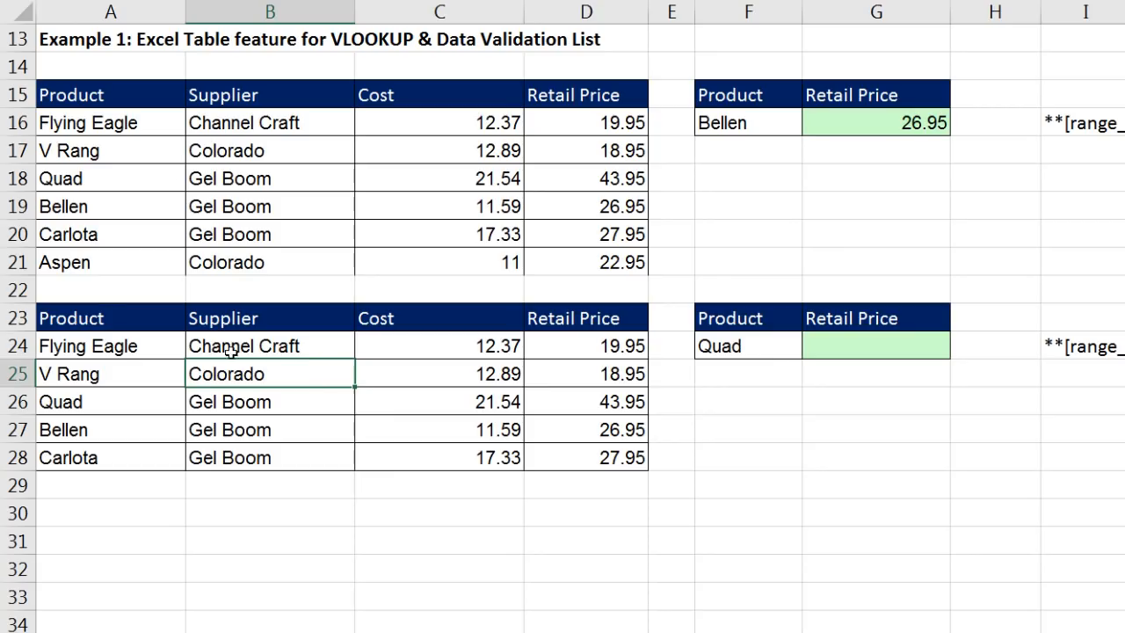
click(101, 321)
click(263, 318)
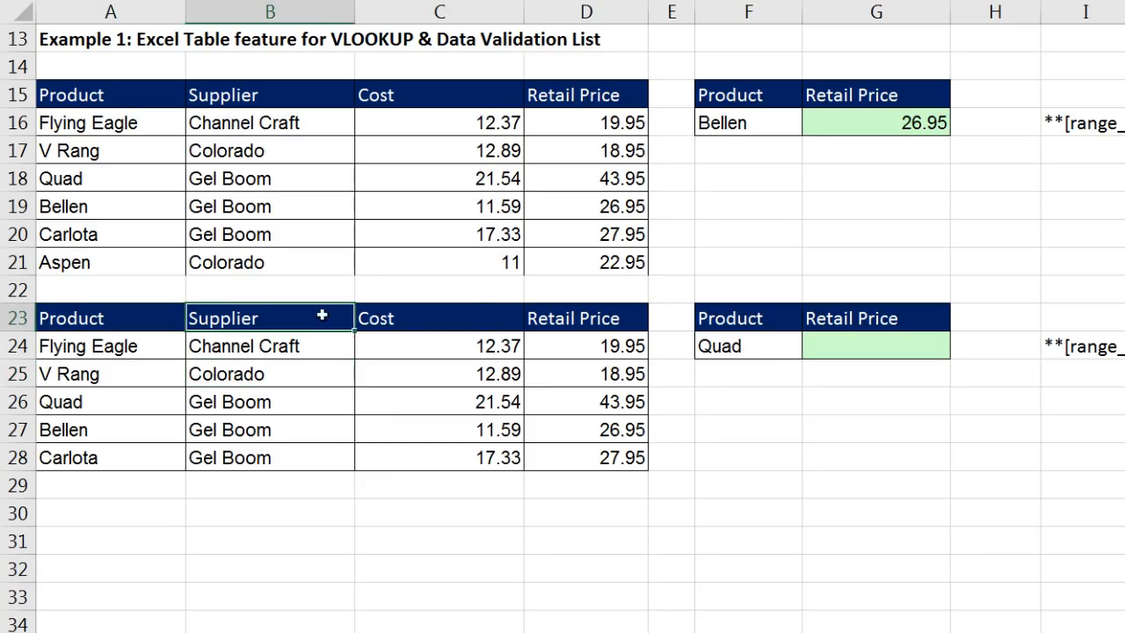
click(374, 320)
click(554, 318)
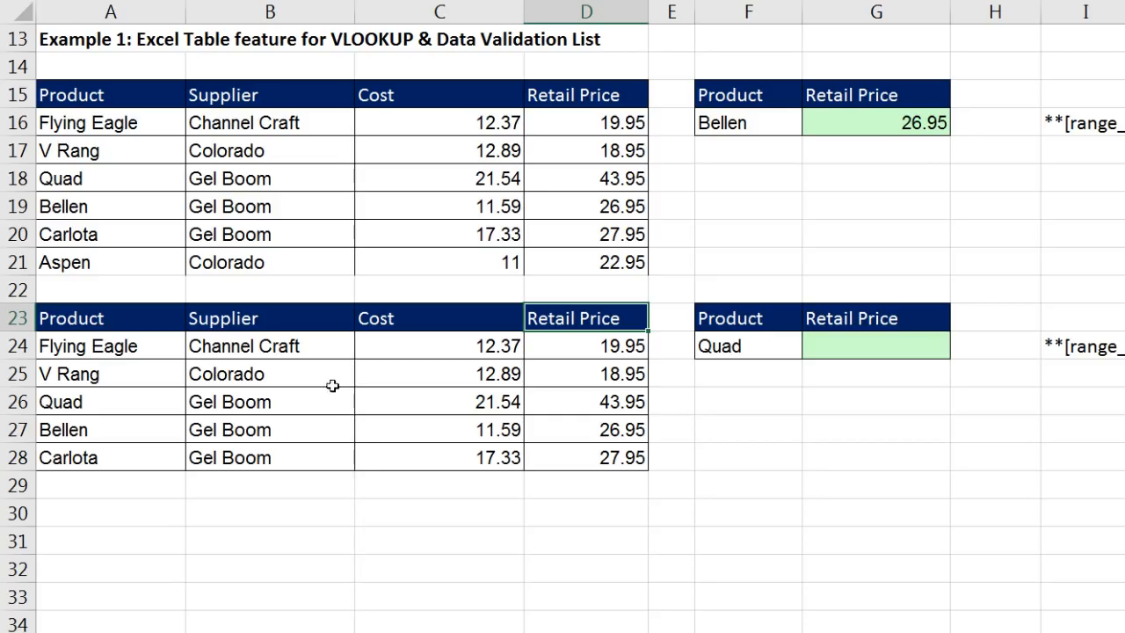
Convert the lower product data set A23:D28 into an Excel table with headers.
click(306, 374)
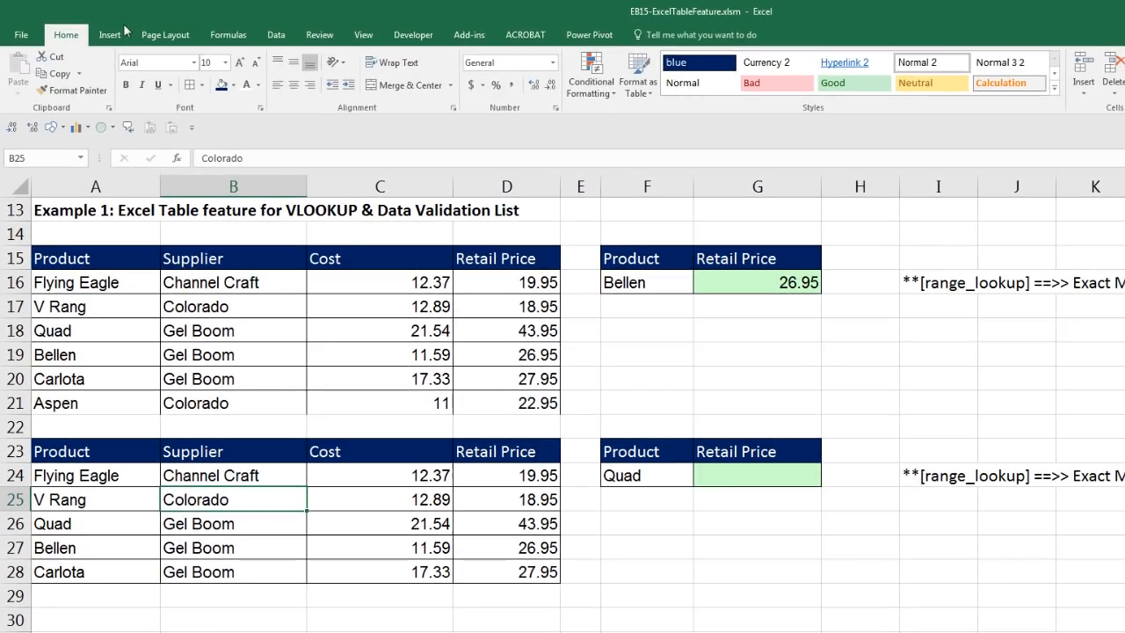
click(110, 35)
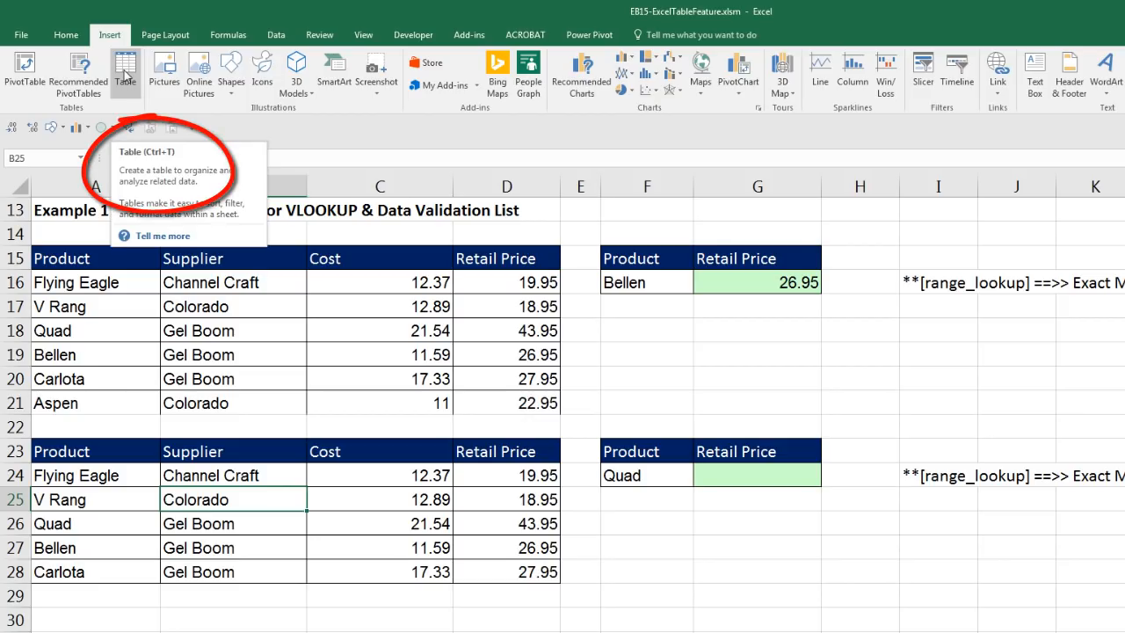
click(345, 499)
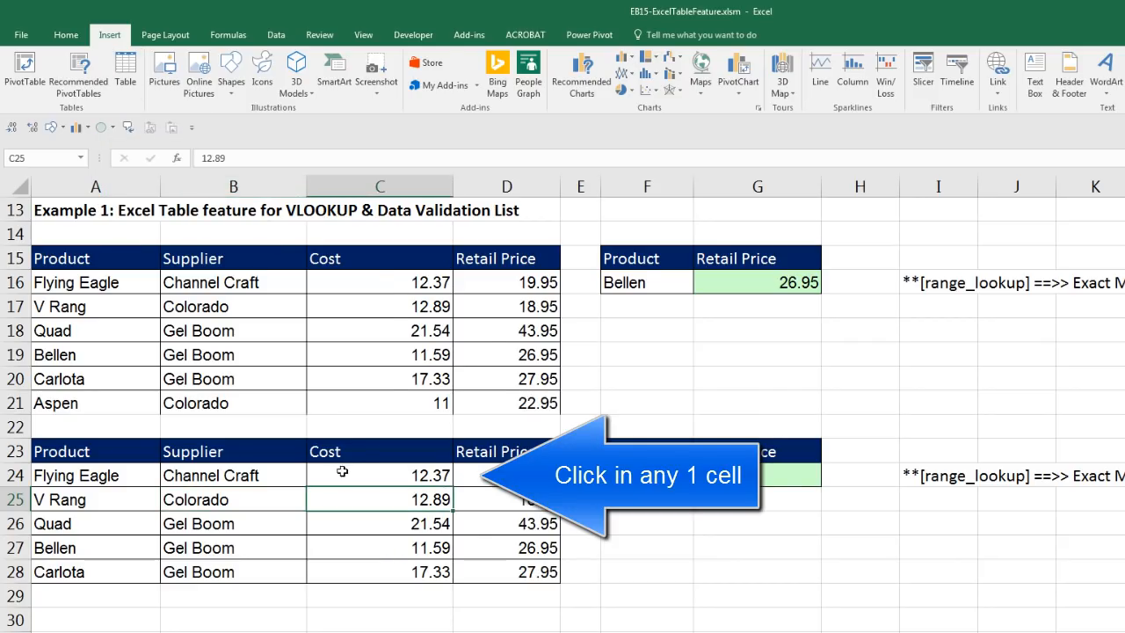
click(342, 475)
key(ctrl+t)
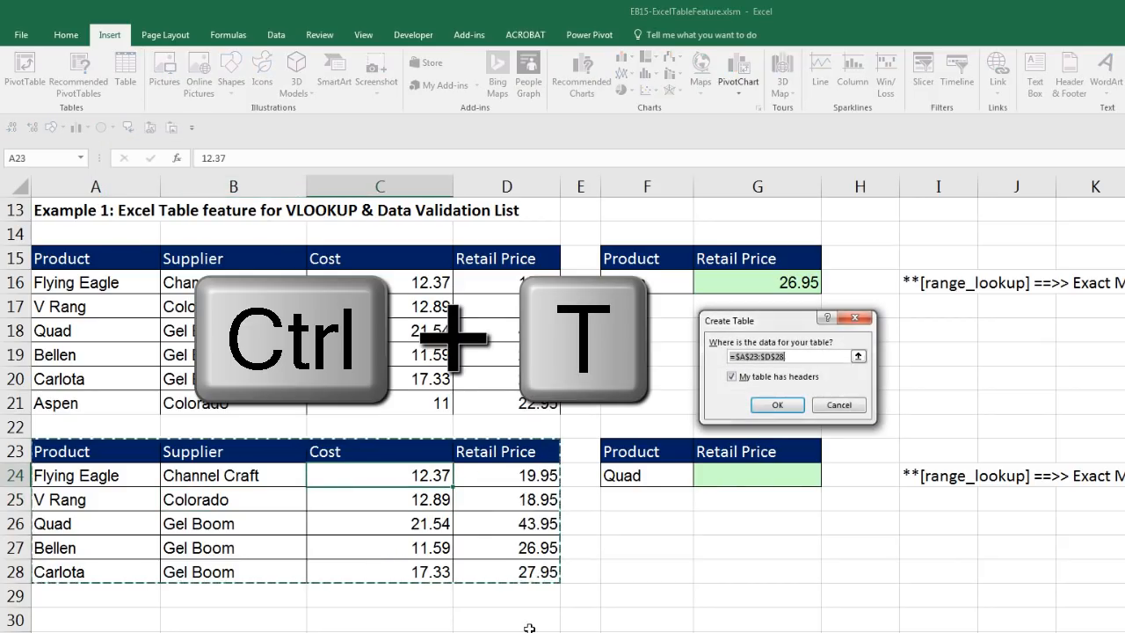
drag(704, 337, 612, 430)
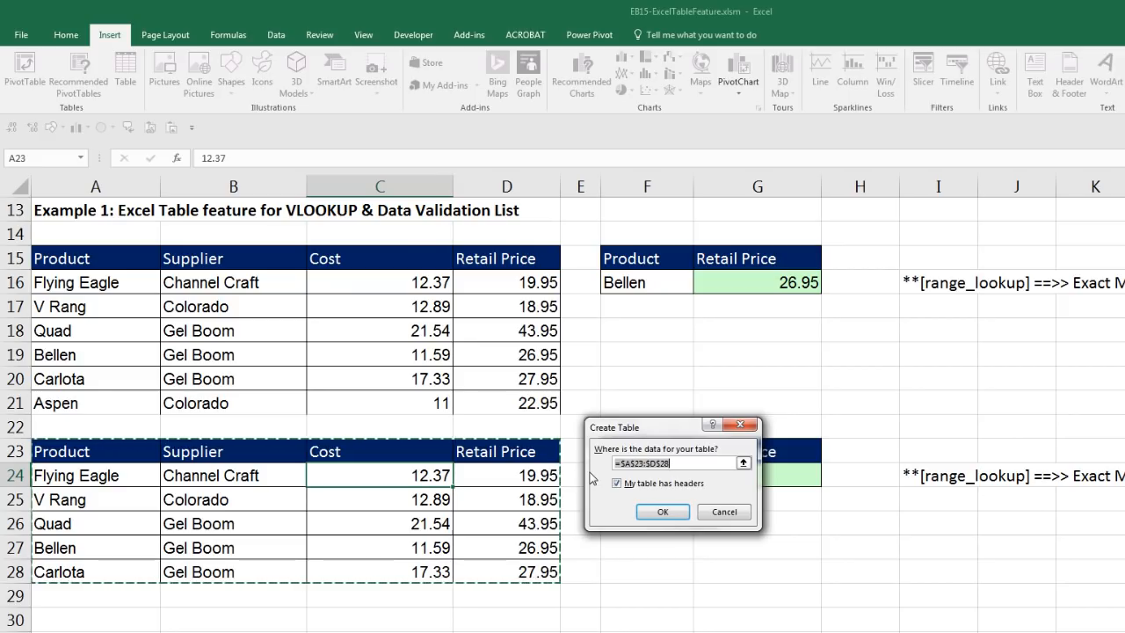
click(664, 513)
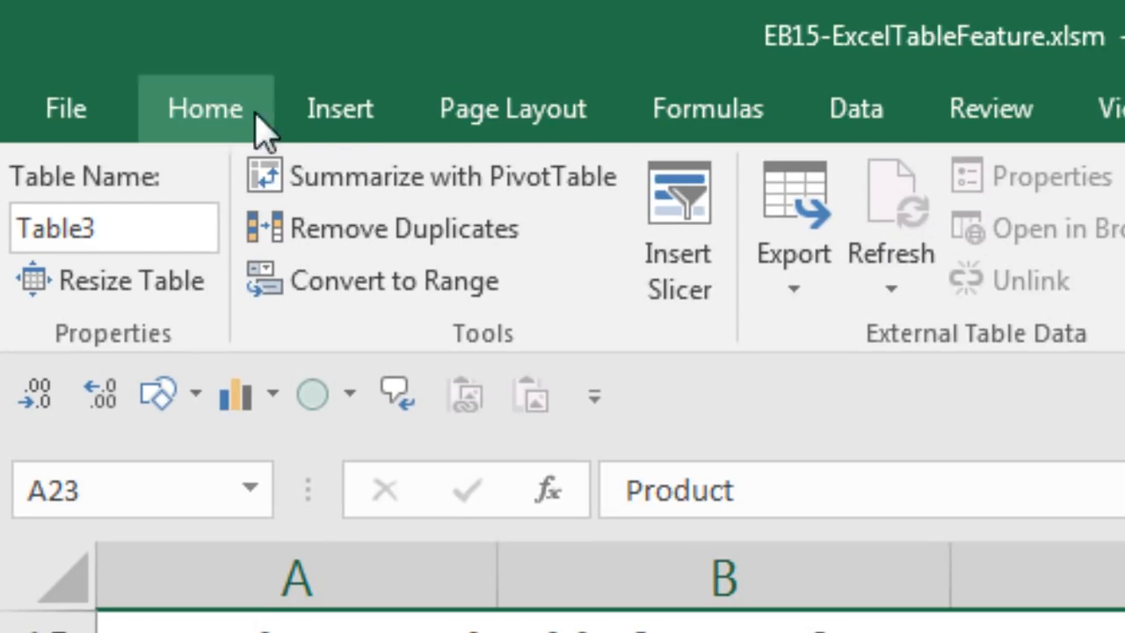
Name the new product table PriceLookup.
click(120, 229)
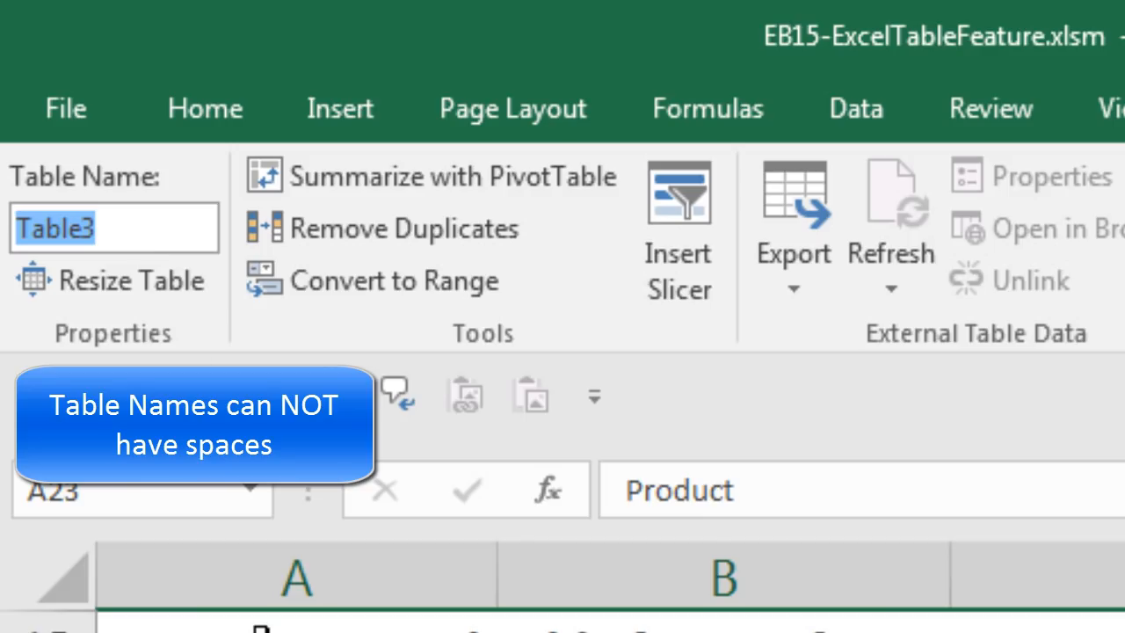
text(PriceLookup)
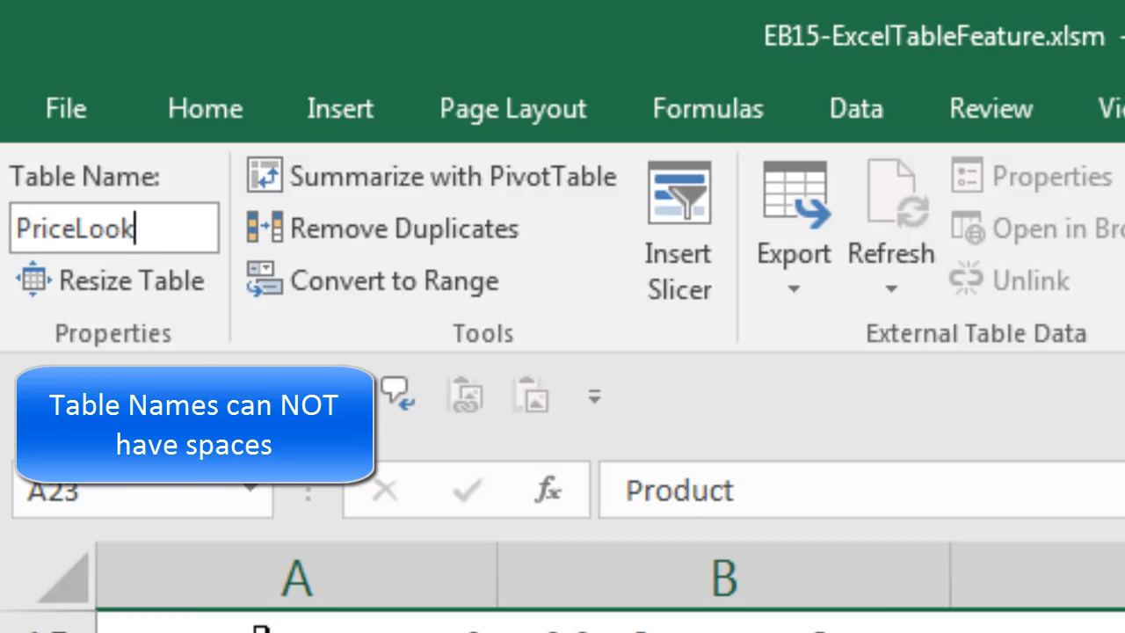
key(Return)
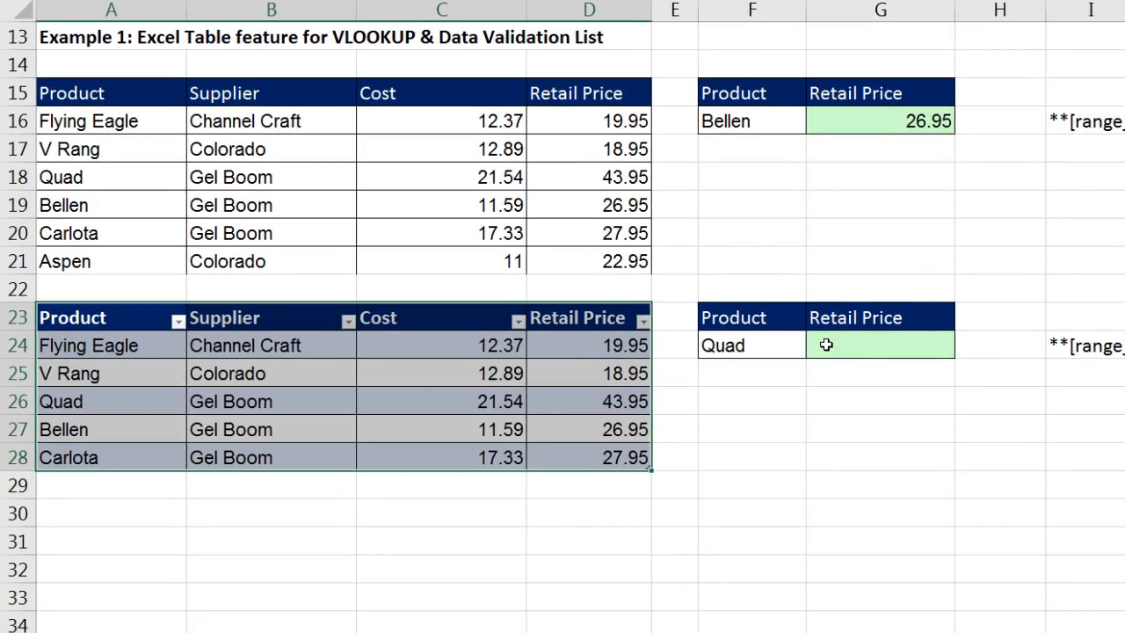
In G24, enter a VLOOKUP that looks up F24 in the PriceLookup table and returns column 4 with exact match (0).
click(826, 344)
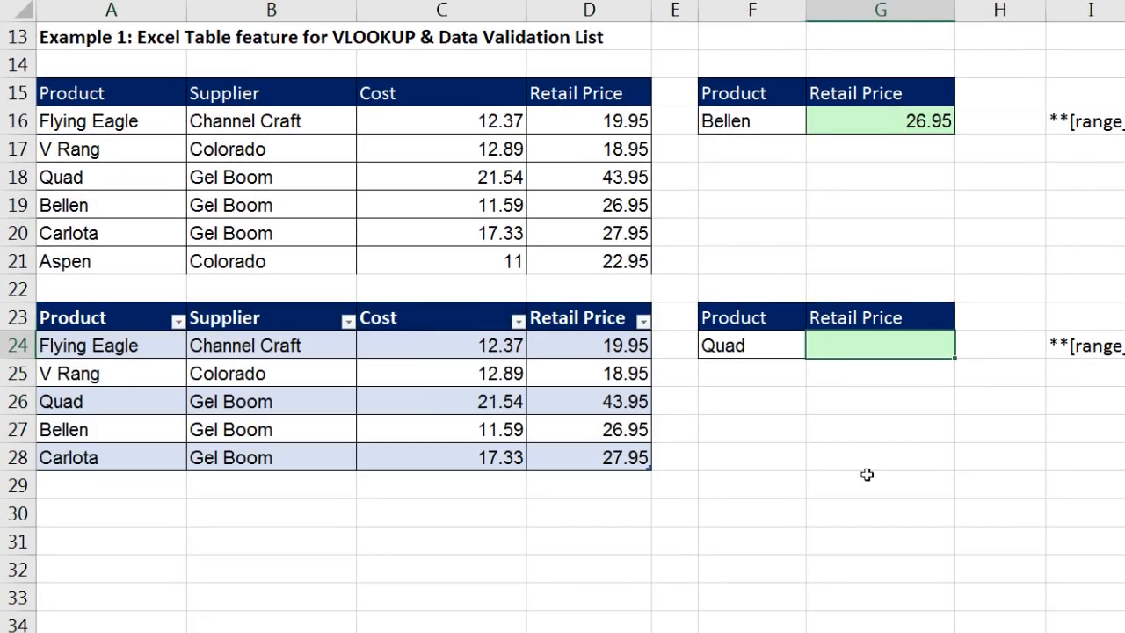
text(=vl)
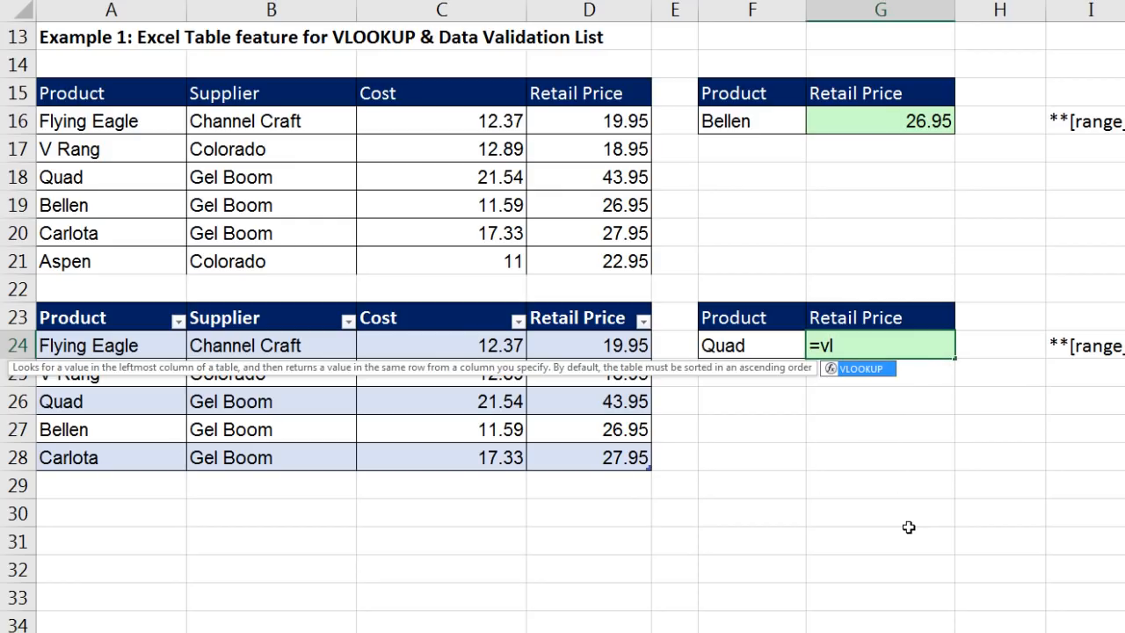
key(Tab)
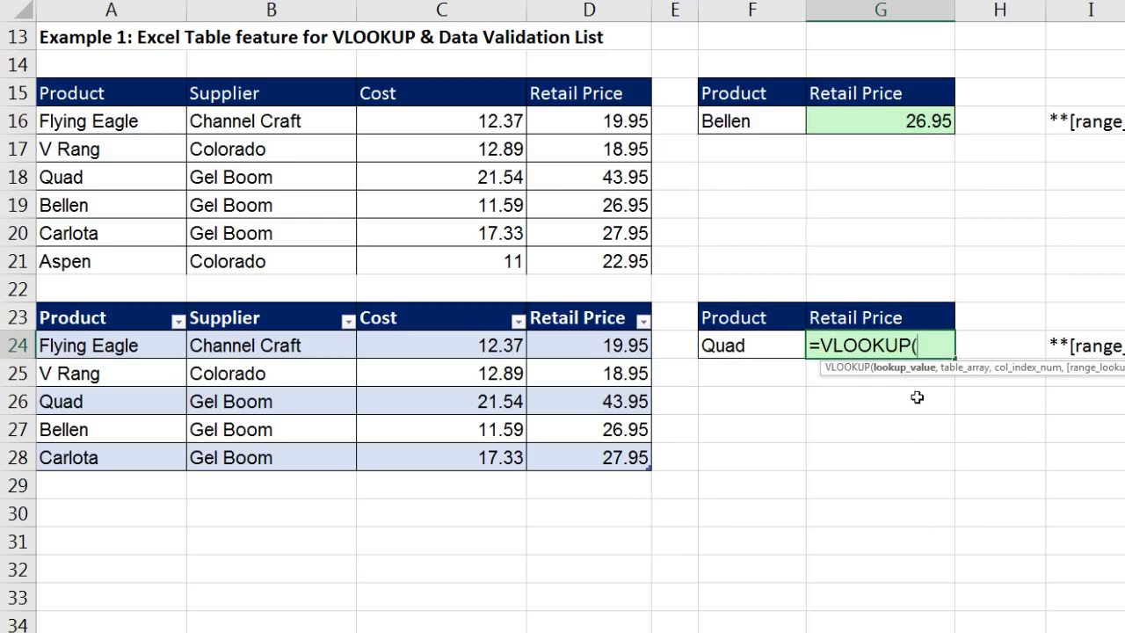
click(780, 341)
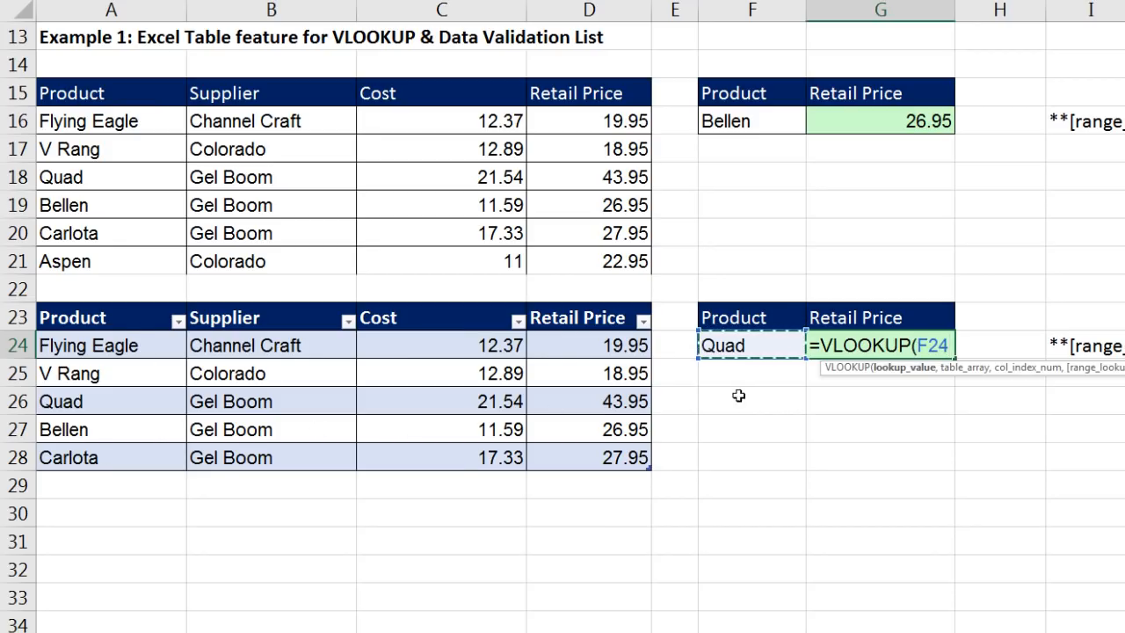
text(,)
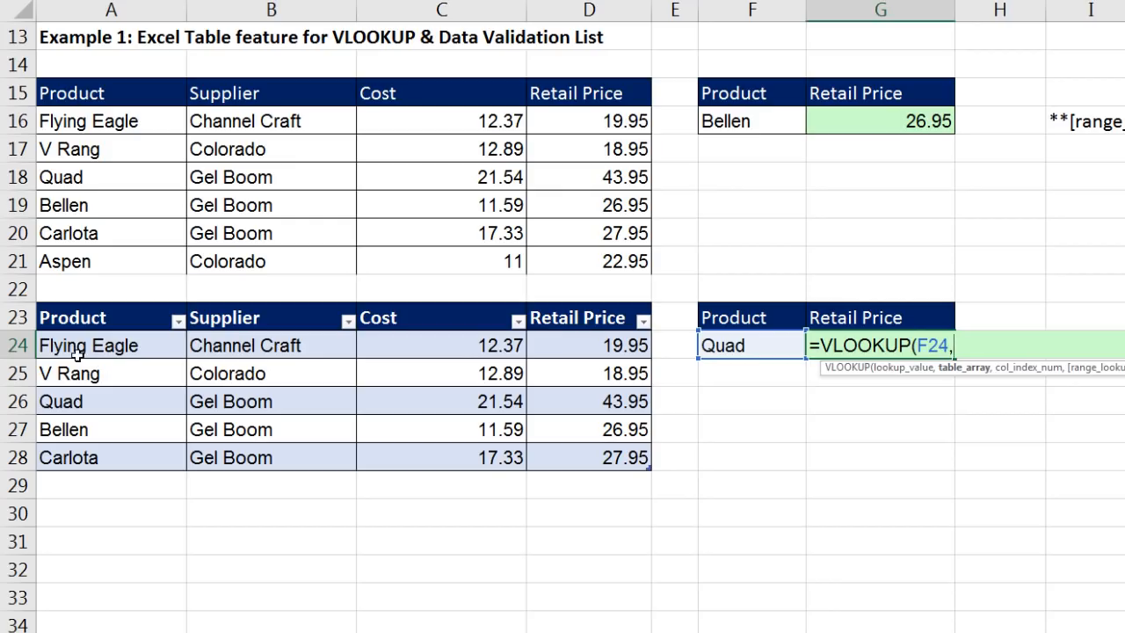
drag(66, 346, 582, 448)
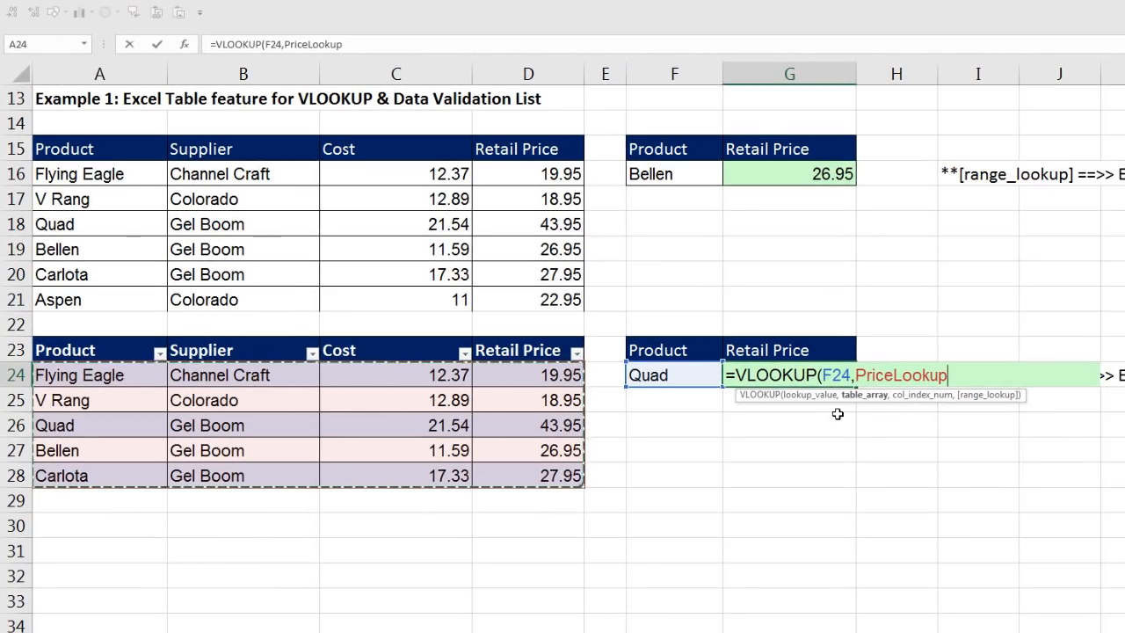
text(,)
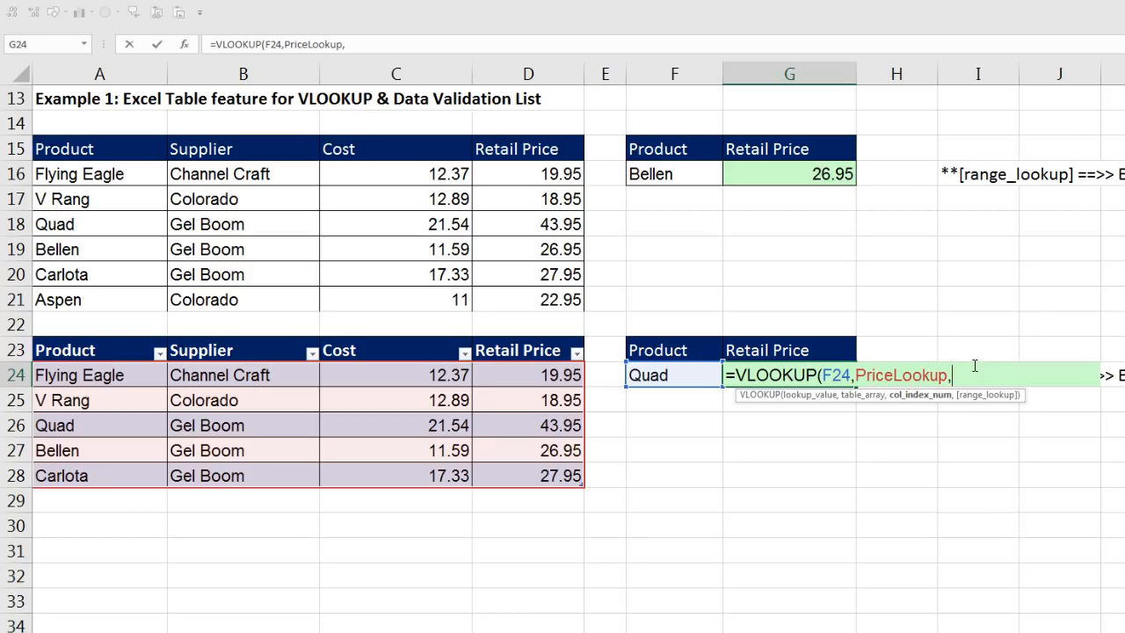
text(4,)
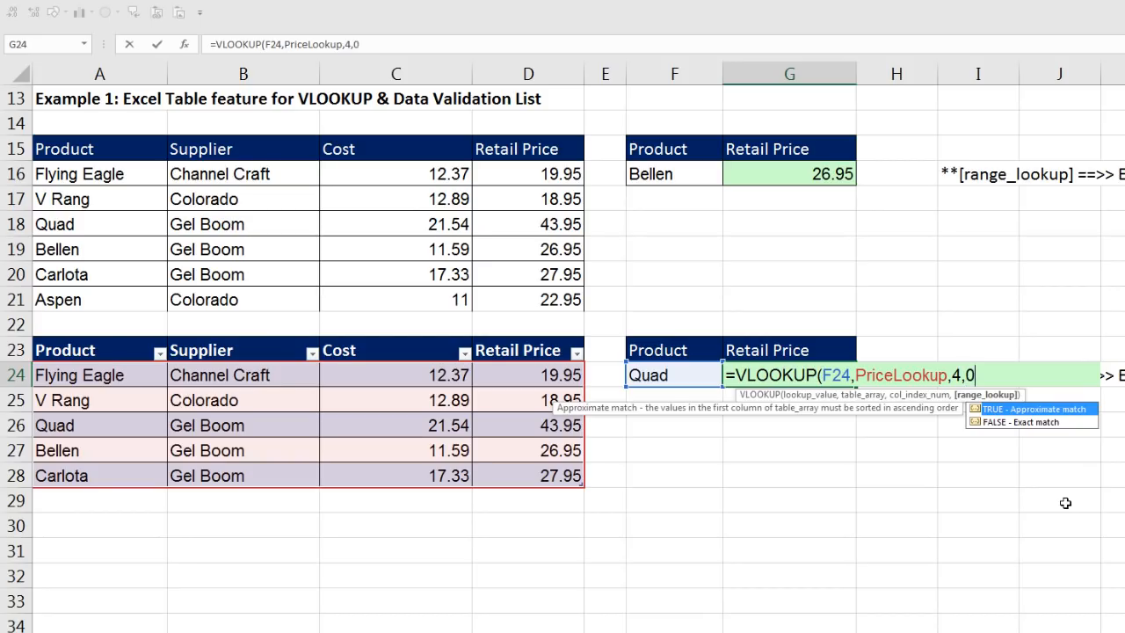
text(0))
key(Return)
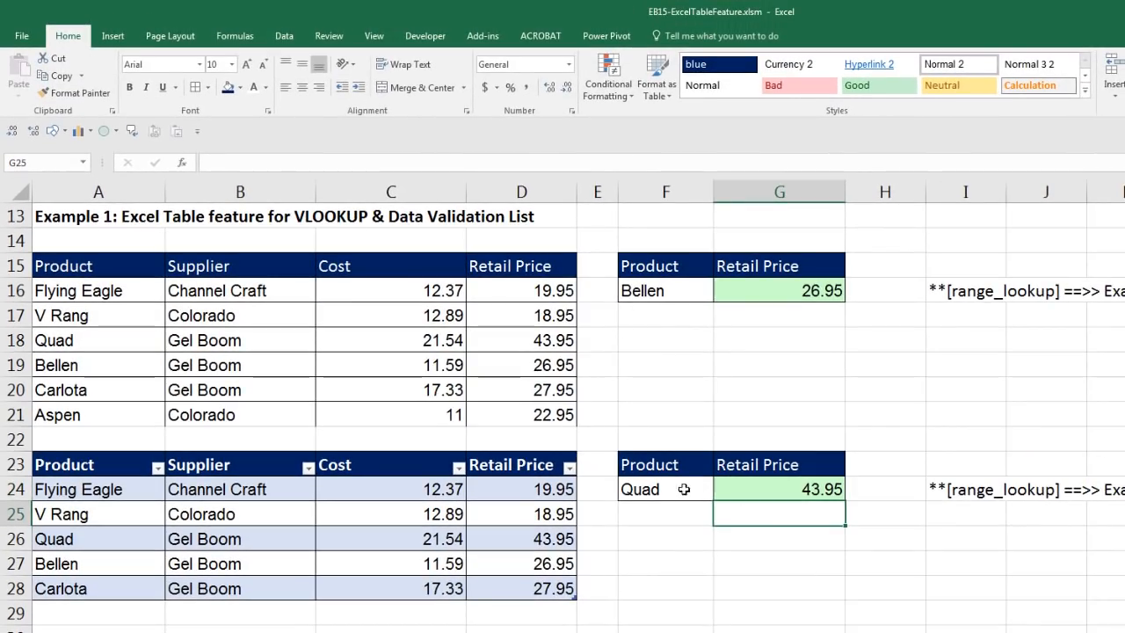
Add List data validation to F24 with source =$A$24:$A$28, and choose Carlota from its dropdown.
click(690, 379)
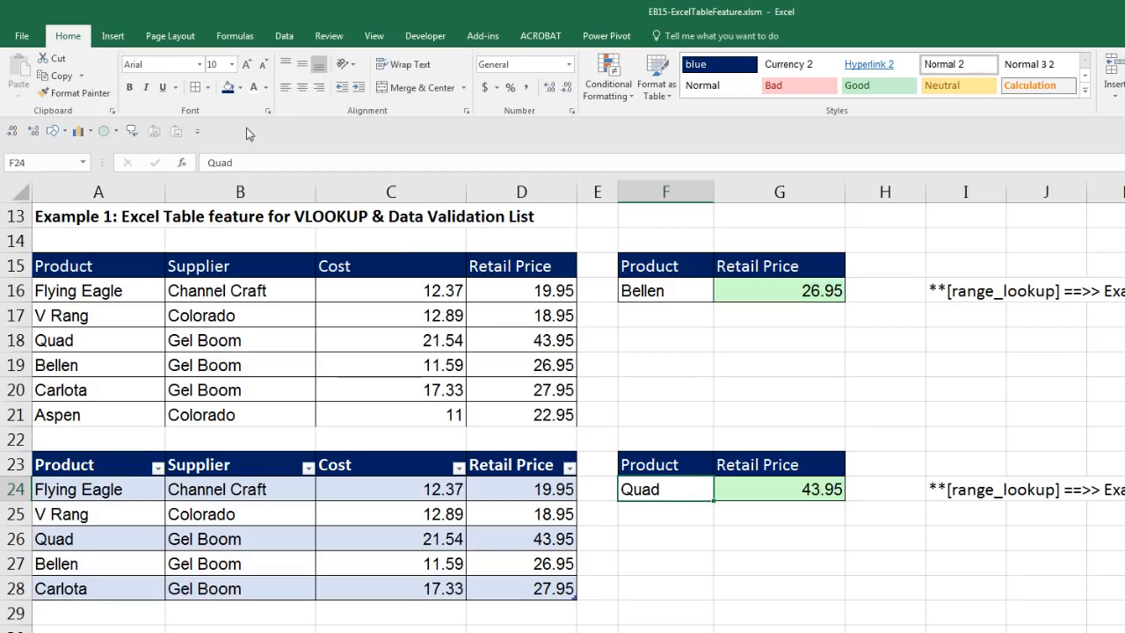
click(288, 35)
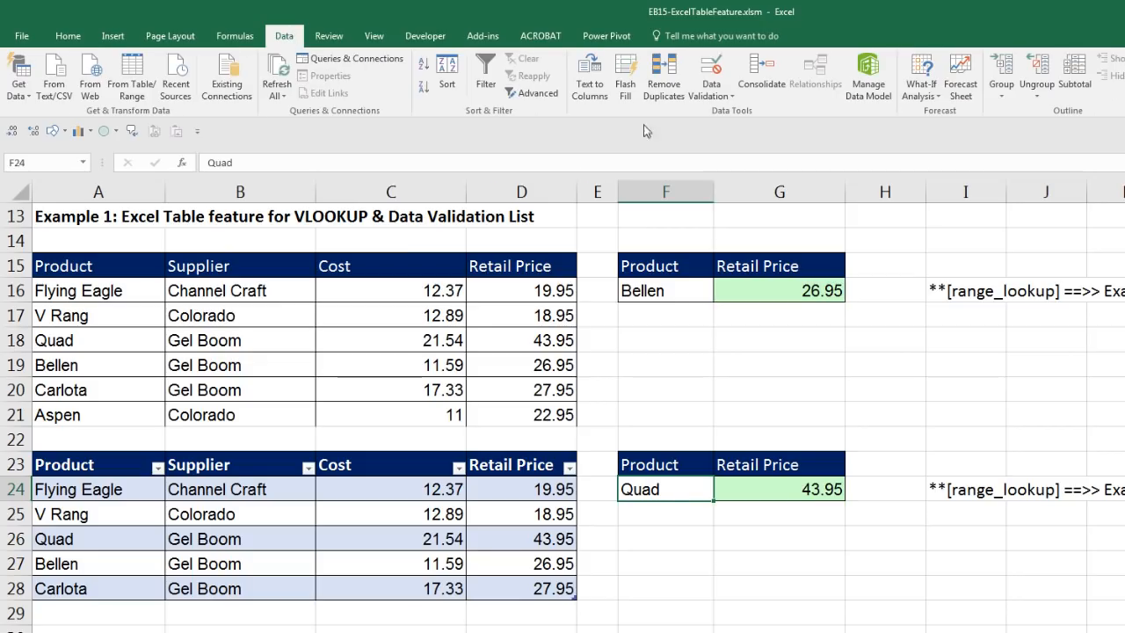
click(712, 70)
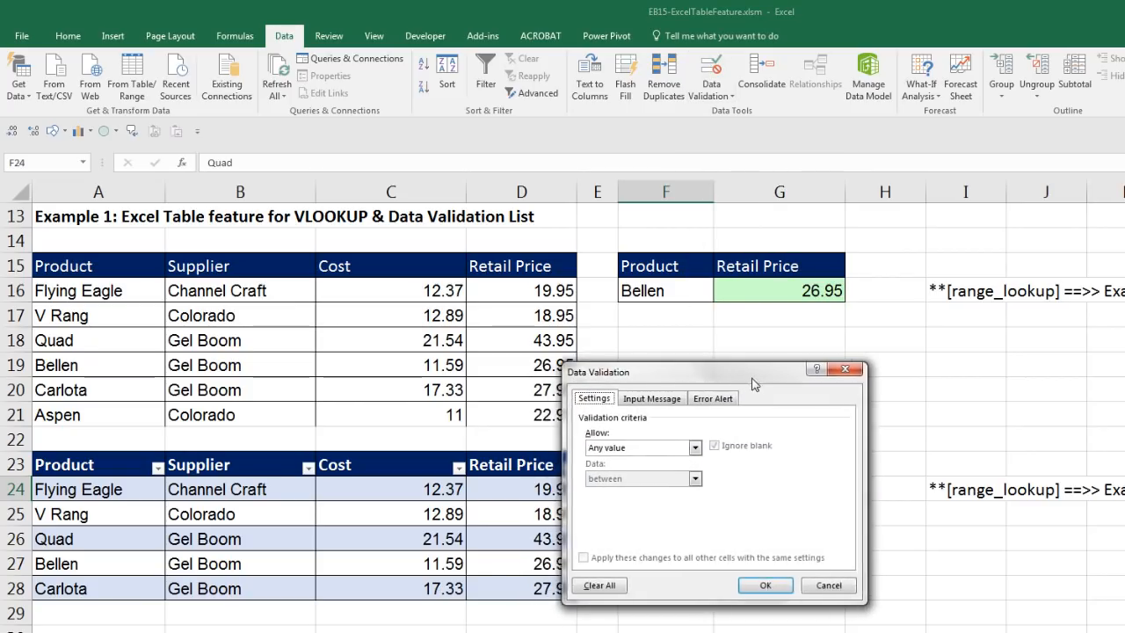
drag(717, 396, 857, 394)
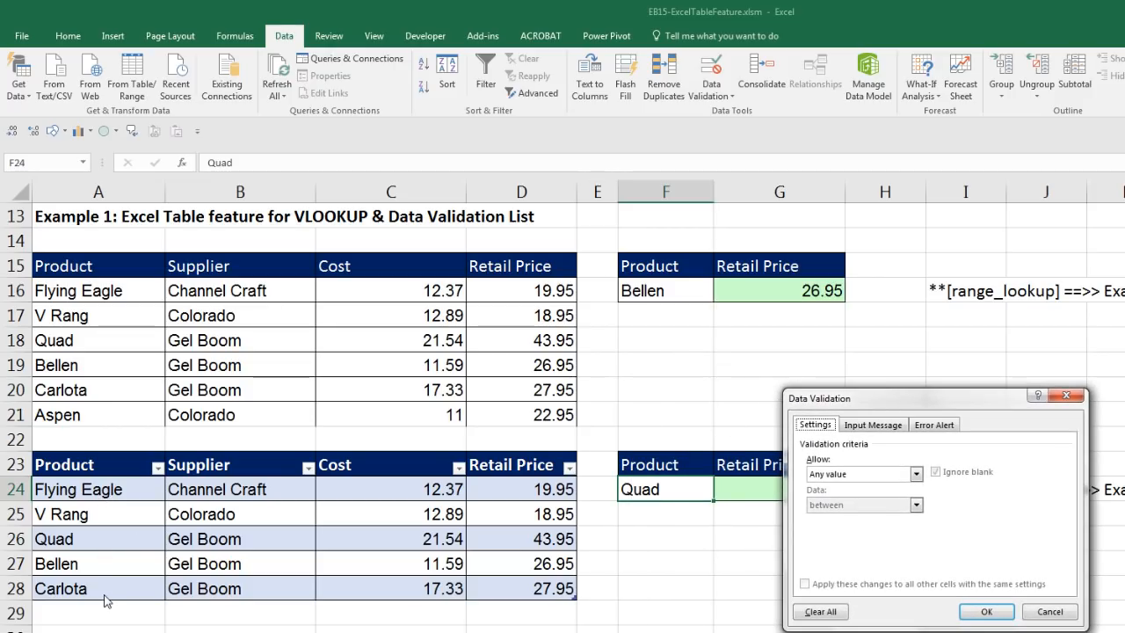
click(822, 474)
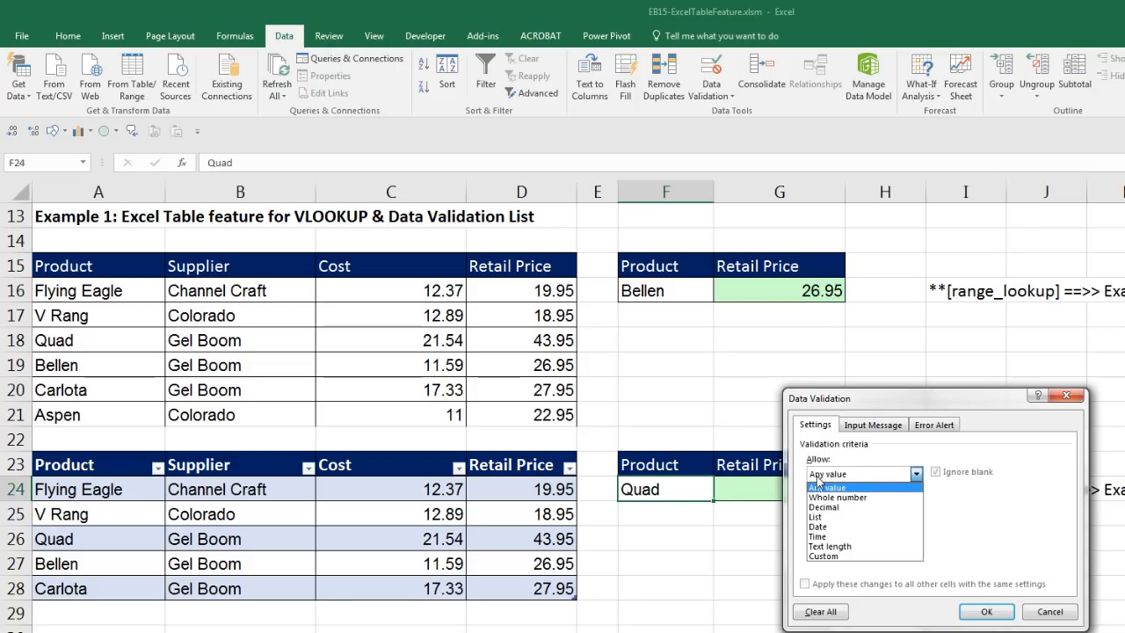
click(819, 518)
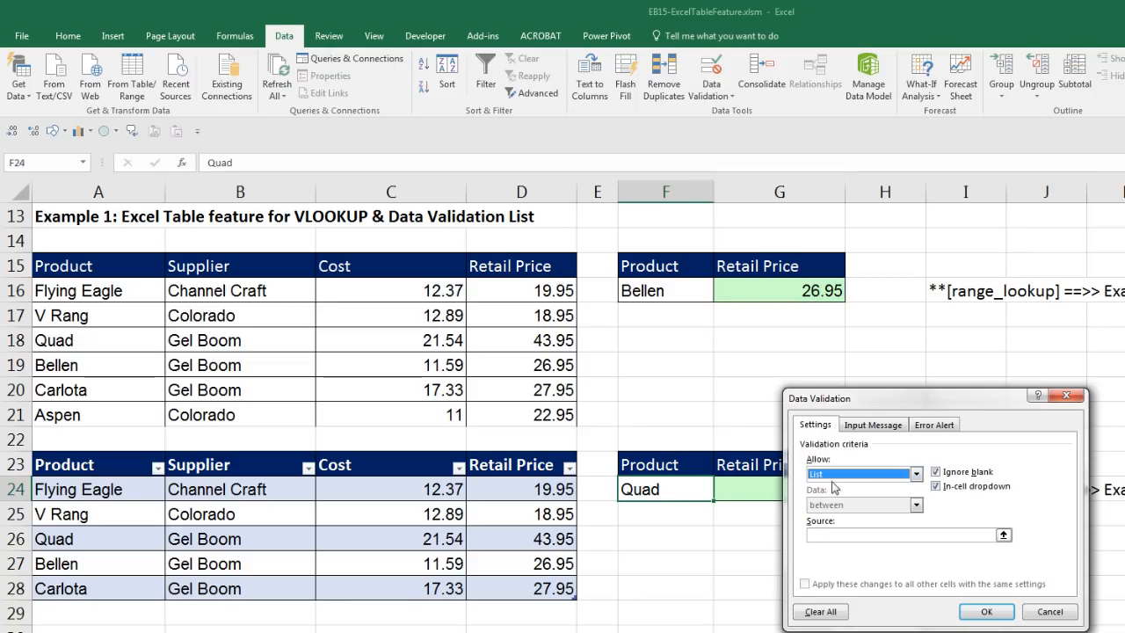
click(824, 536)
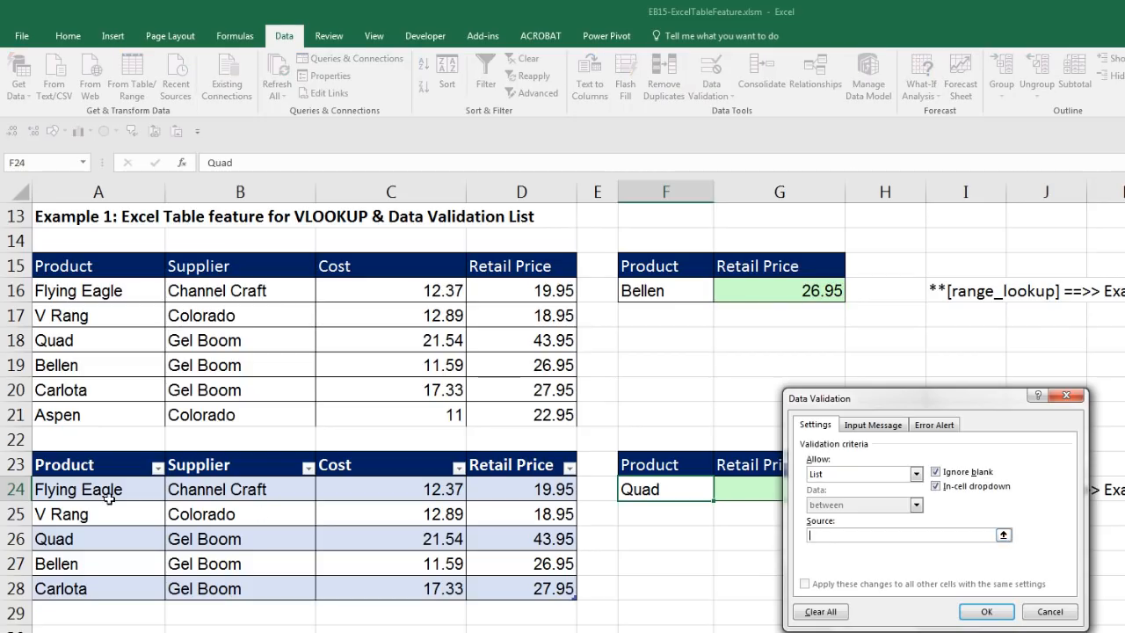
drag(84, 490, 88, 584)
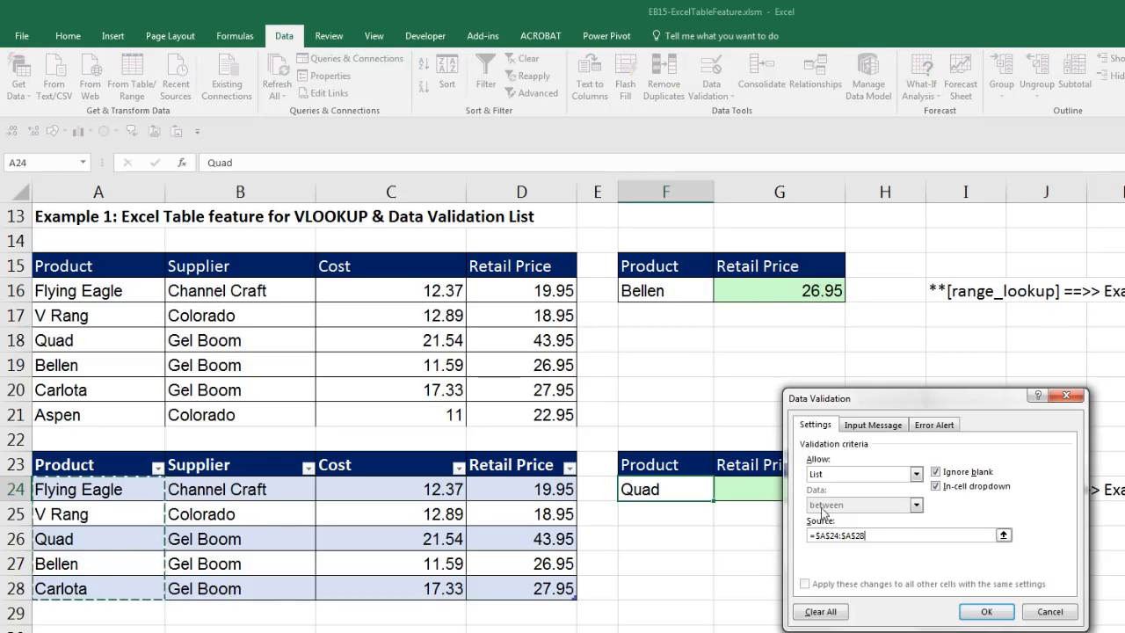
click(992, 611)
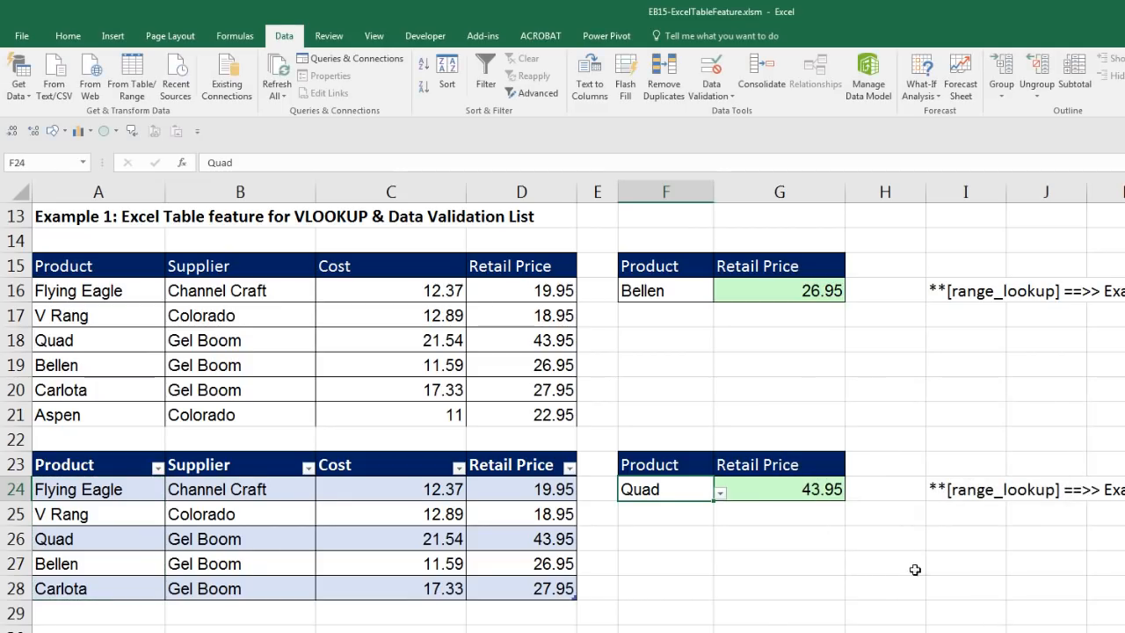
click(721, 495)
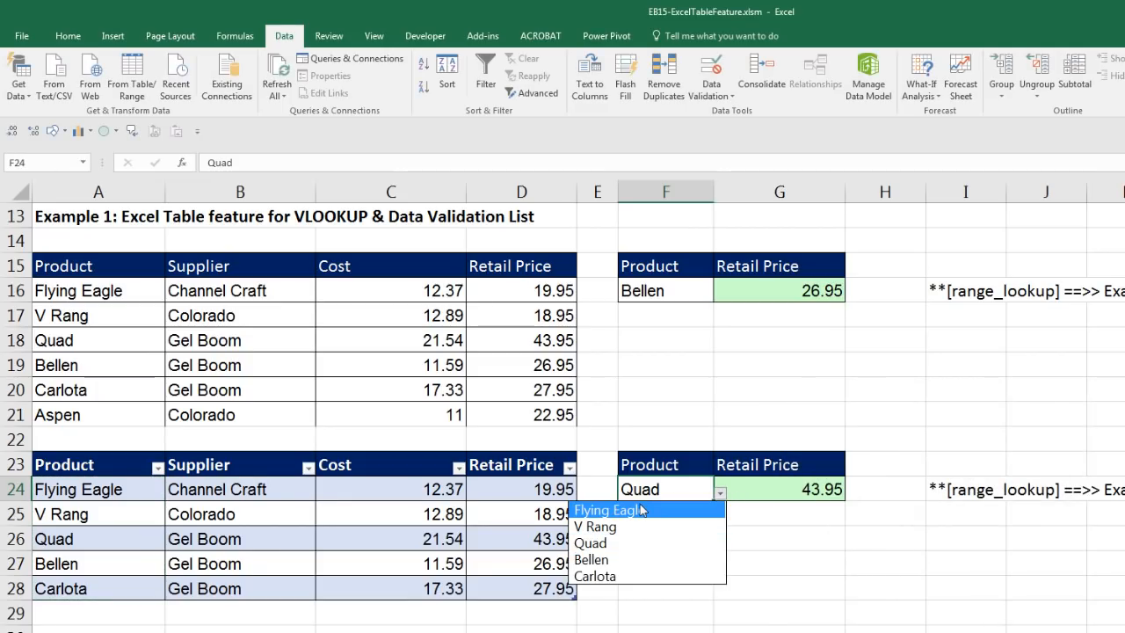
click(632, 579)
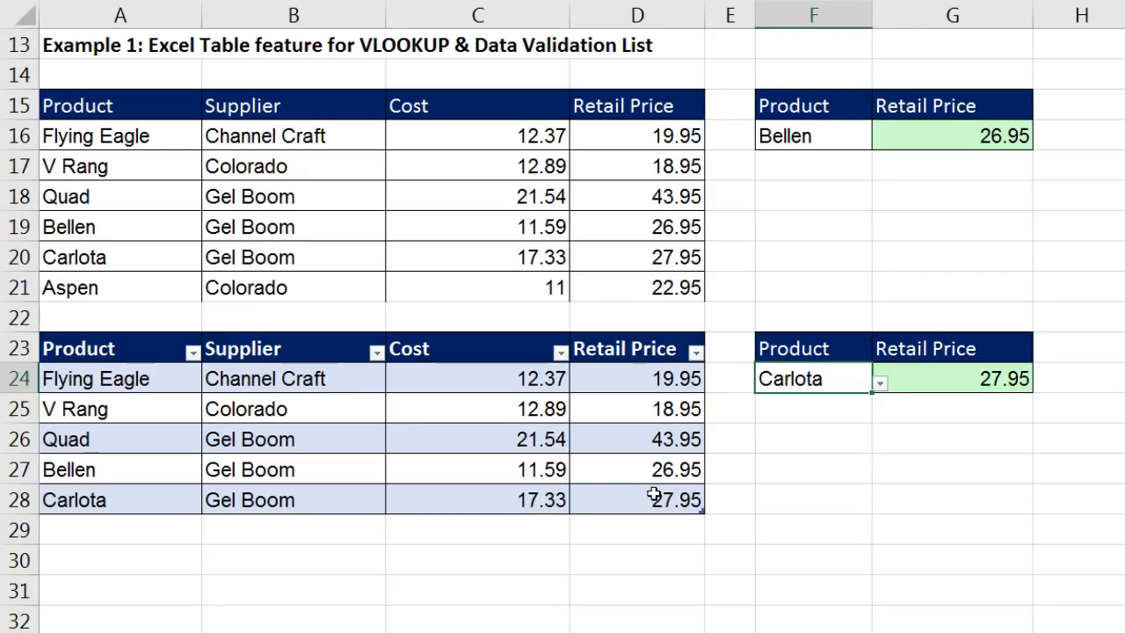
Add a new record in row 29 of the PriceLookup table: Aspen, Colorado, cost 11, retail price 22.95.
click(654, 495)
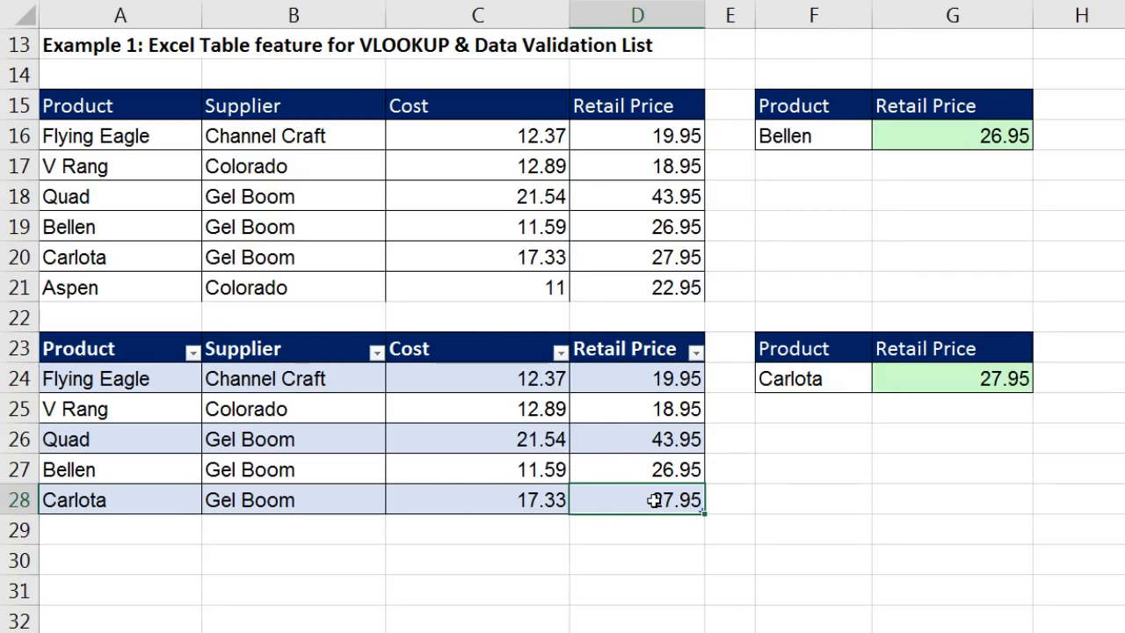
key(Tab)
key(Tab)
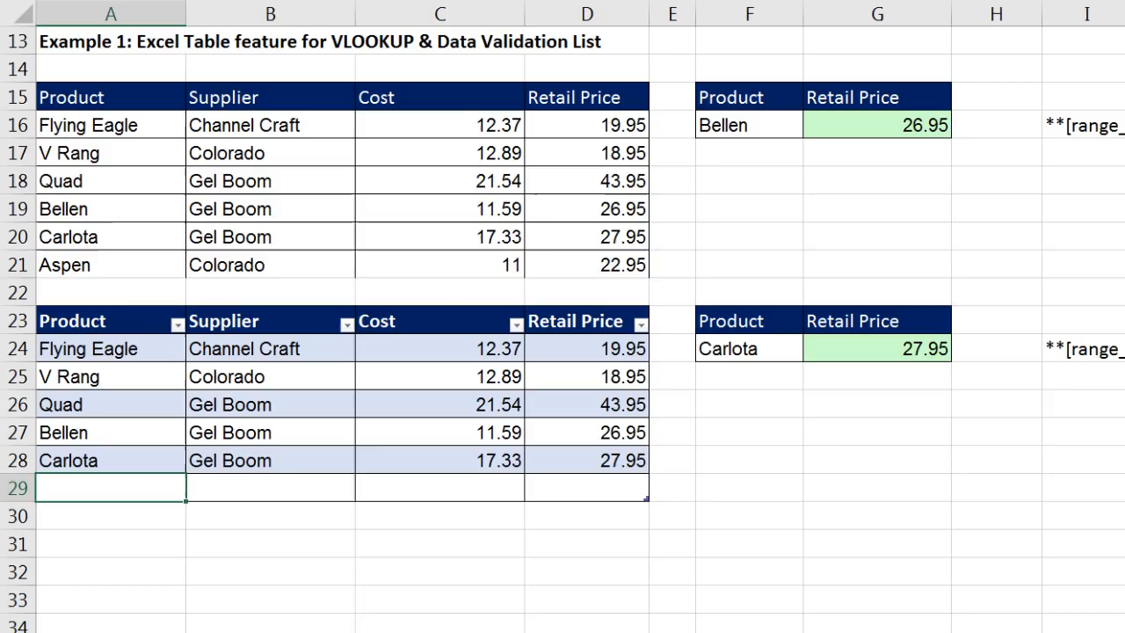
text(sp)
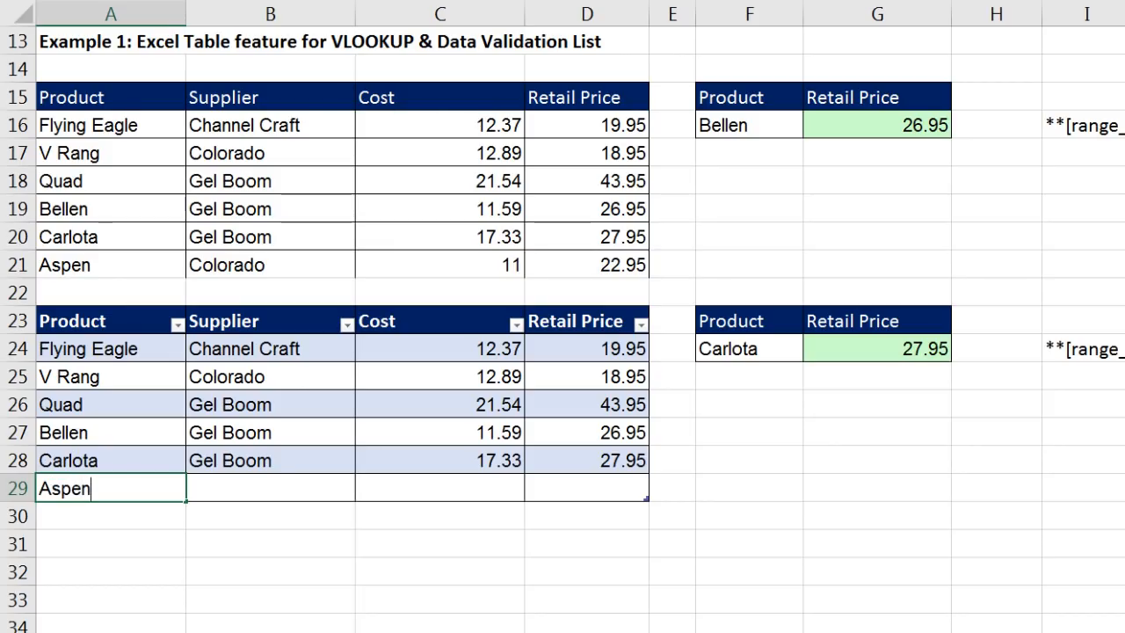
text(en)
key(Tab)
text(C)
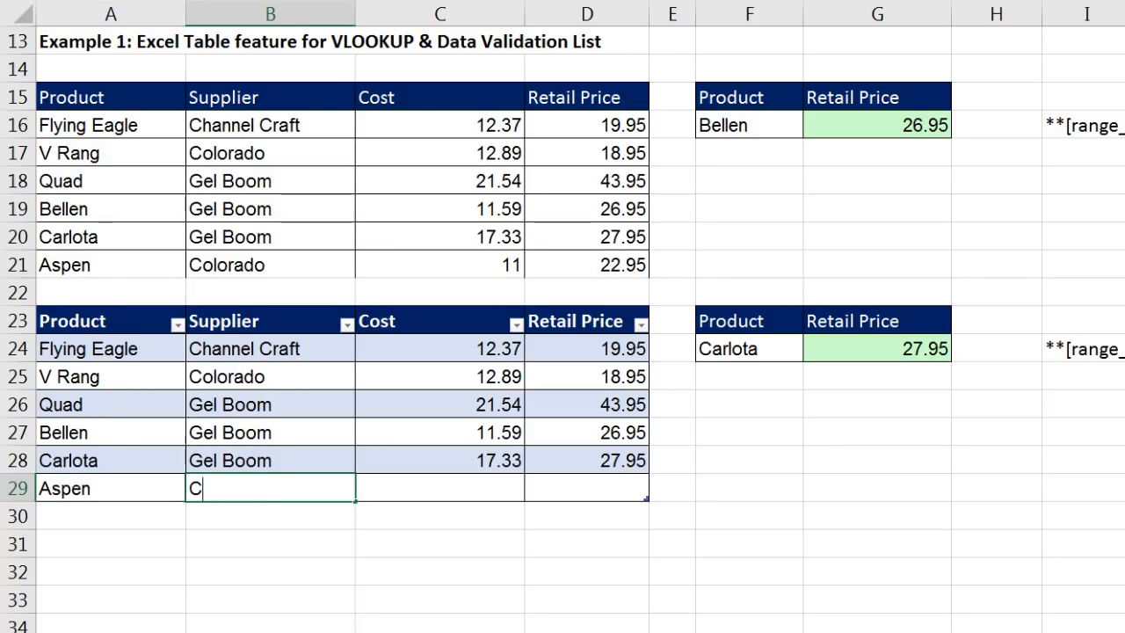
text(o)
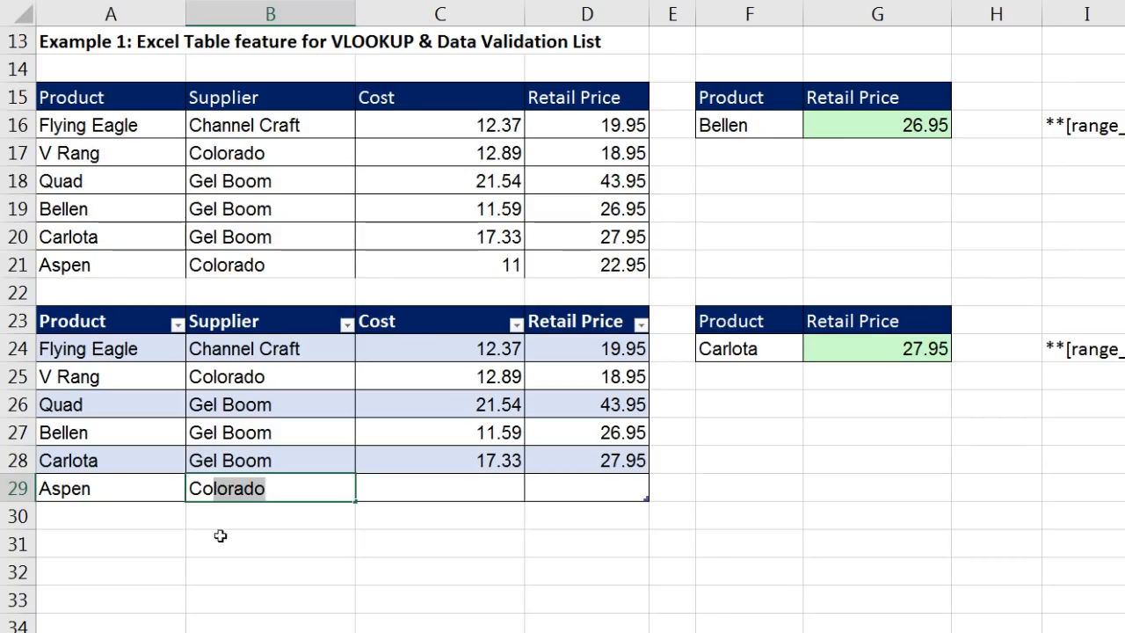
key(Tab)
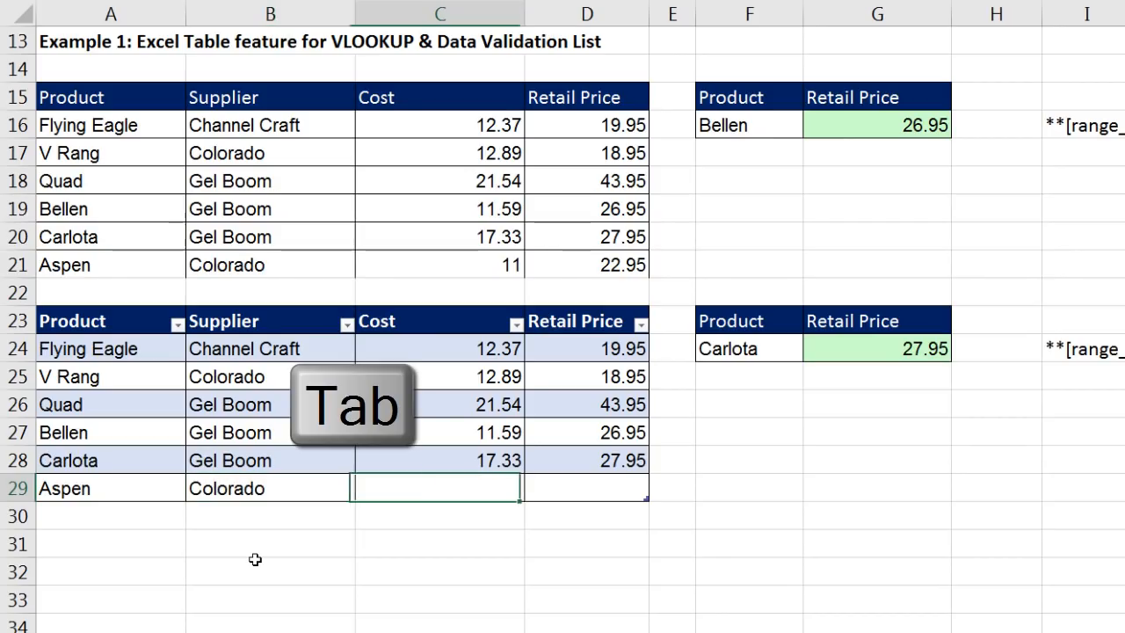
text(11)
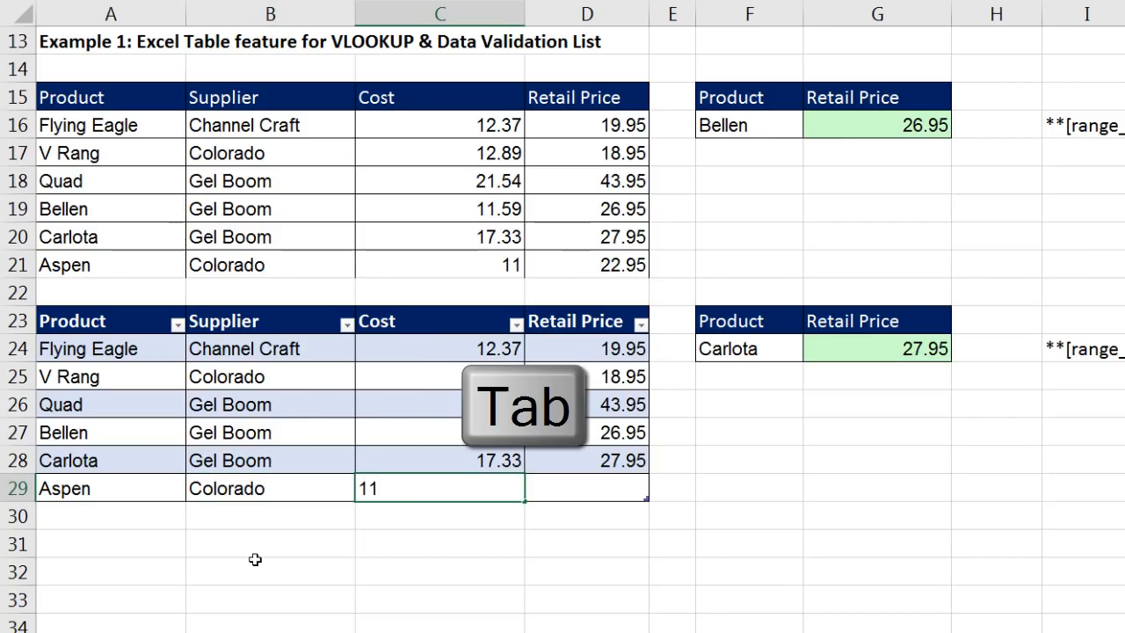
key(Tab)
text(22.)
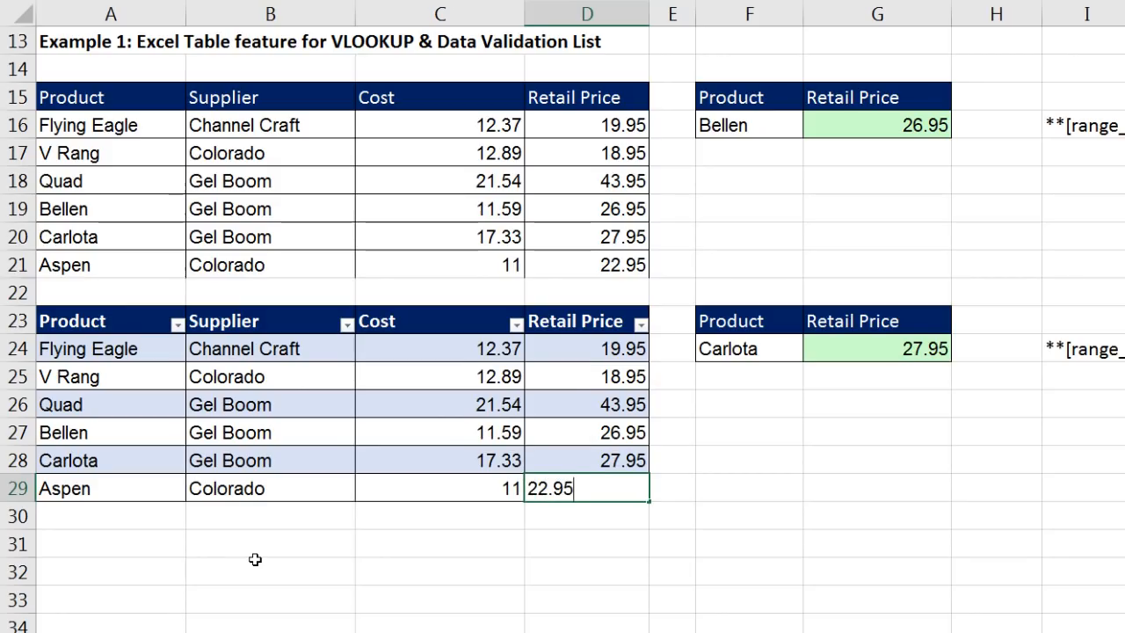
text(95)
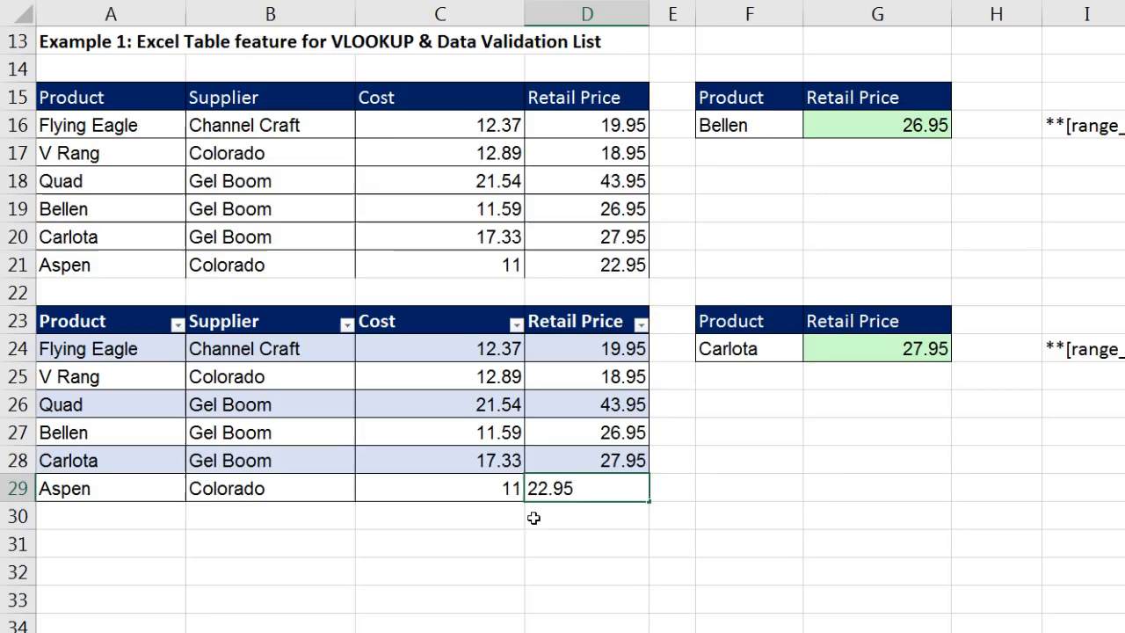
key(Return)
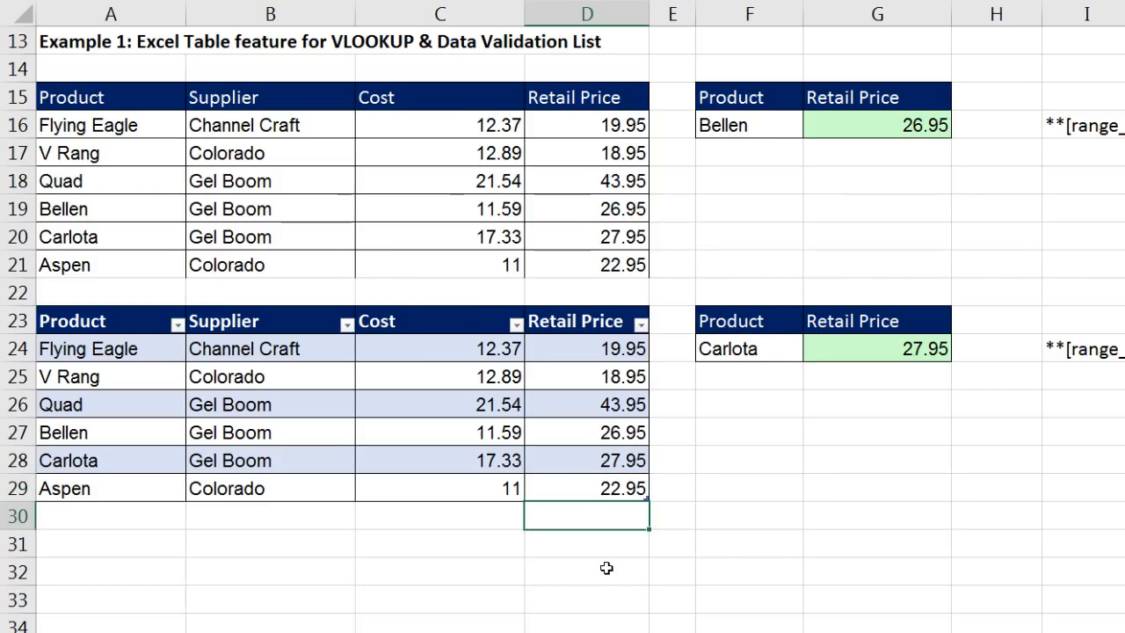
Choose Aspen from the product dropdown in F24 and inspect the table range referenced by the VLOOKUP formula in G24.
click(765, 349)
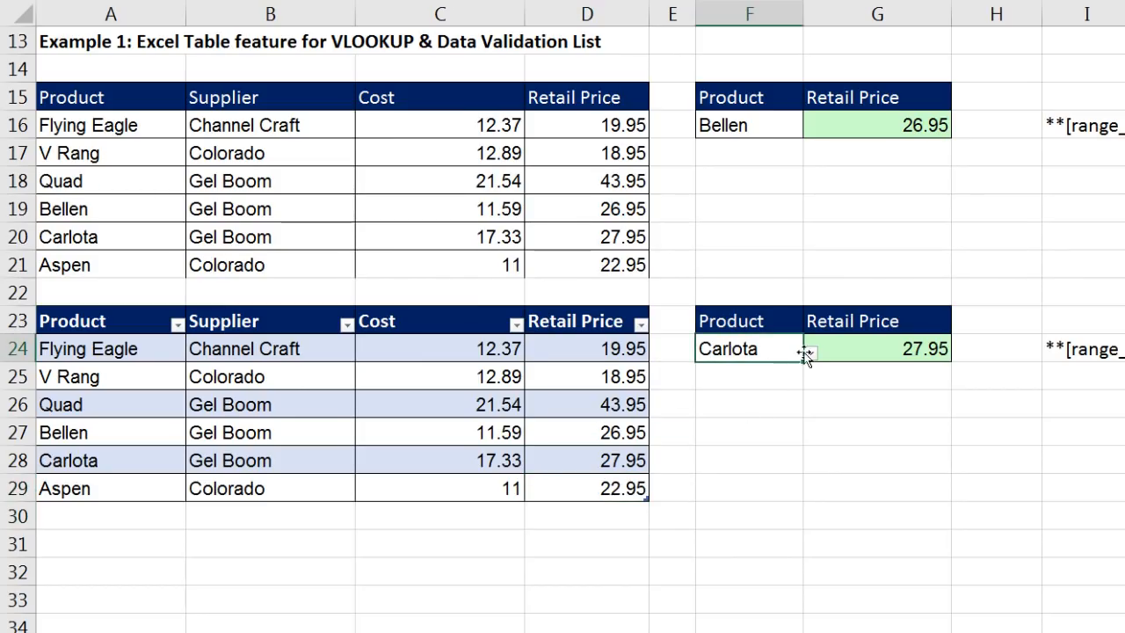
click(810, 352)
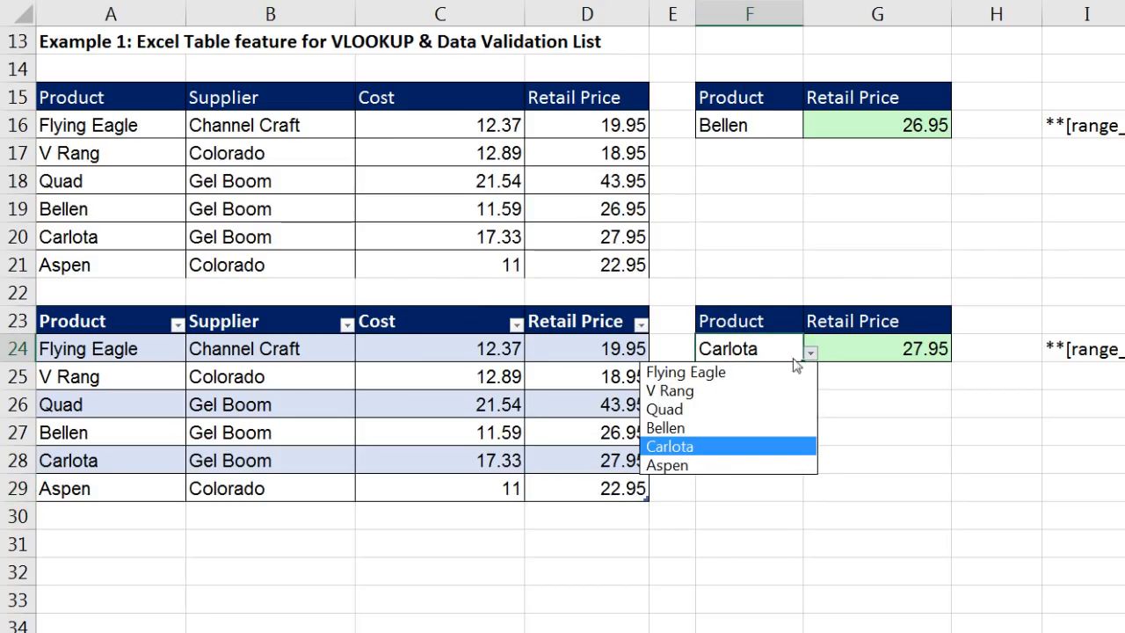
click(703, 466)
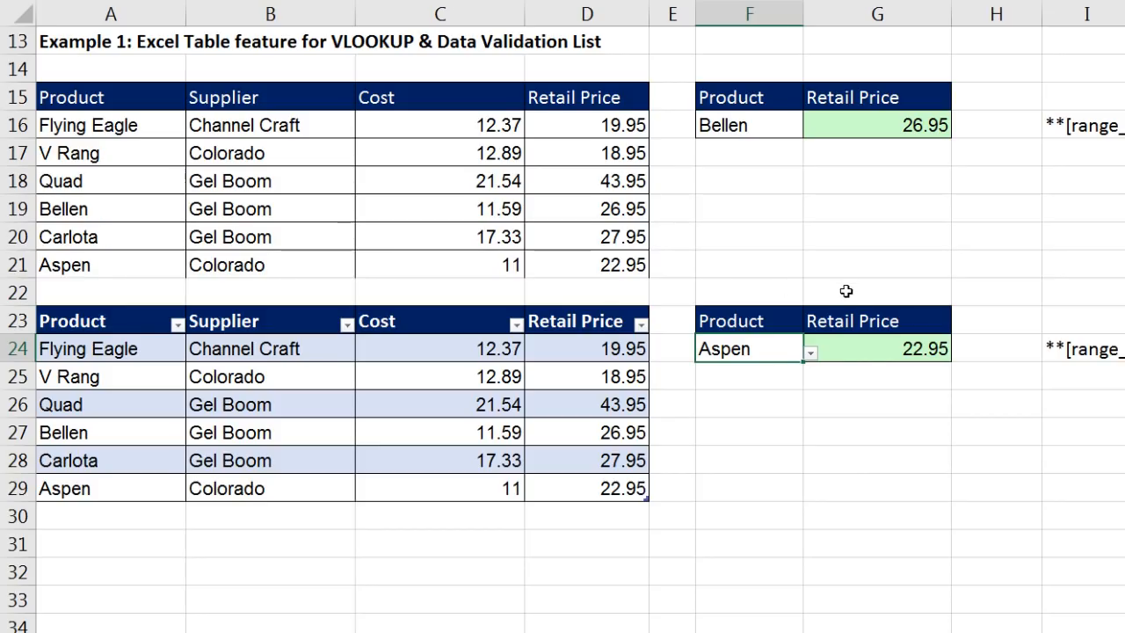
click(865, 347)
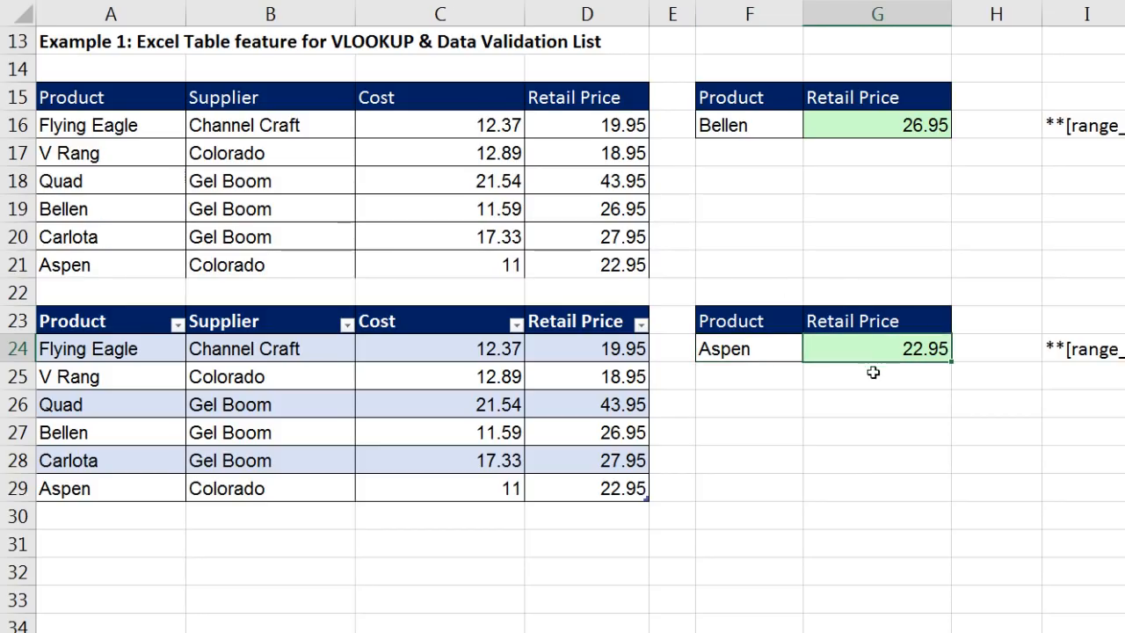
key(F2)
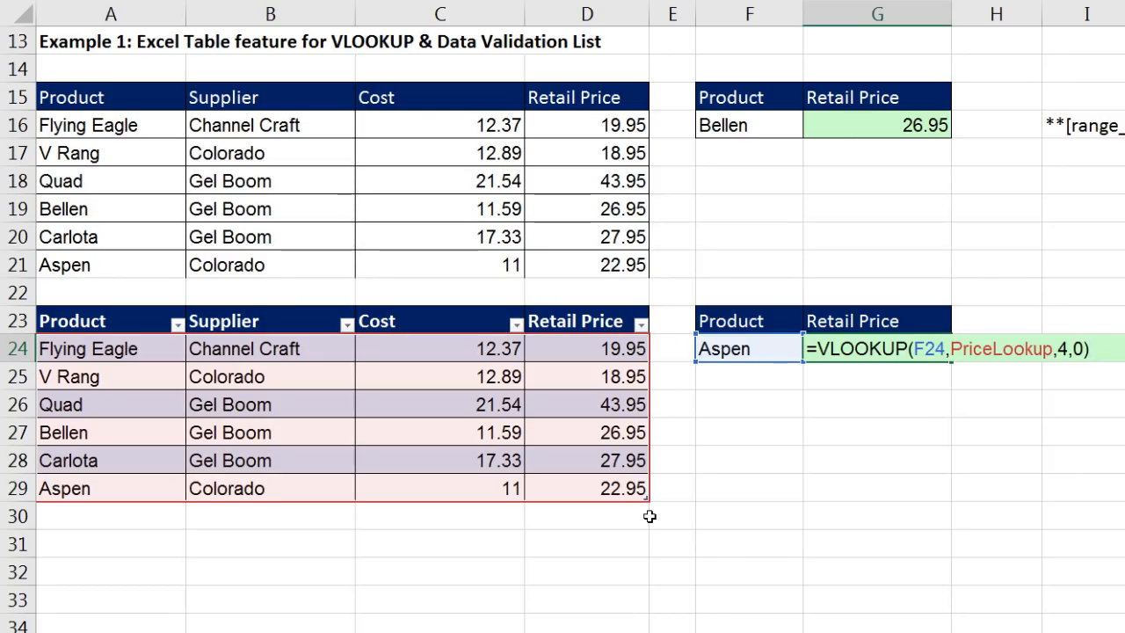
Close the G24 formula, switch to the Chart sheet and review the date and sales data in A4:B7.
key(Return)
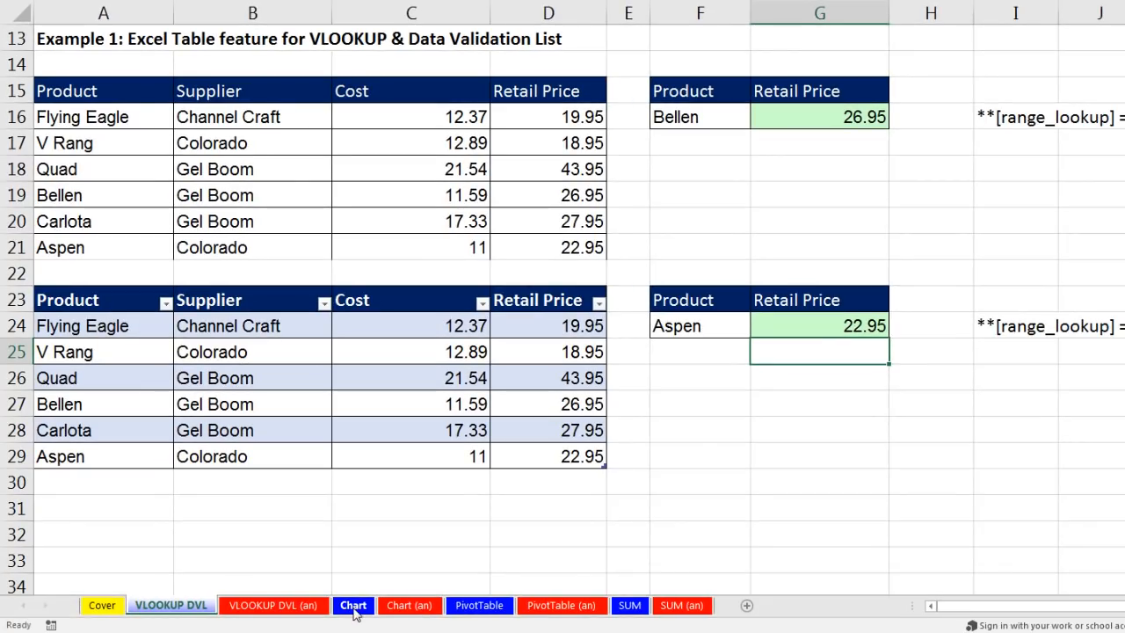
click(354, 607)
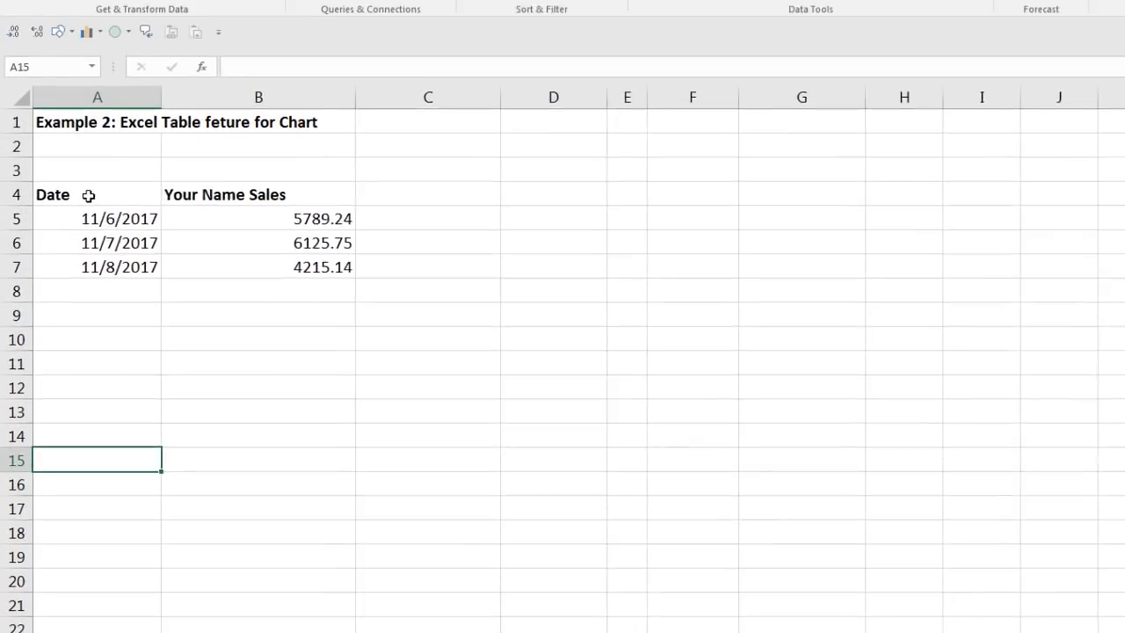
click(85, 104)
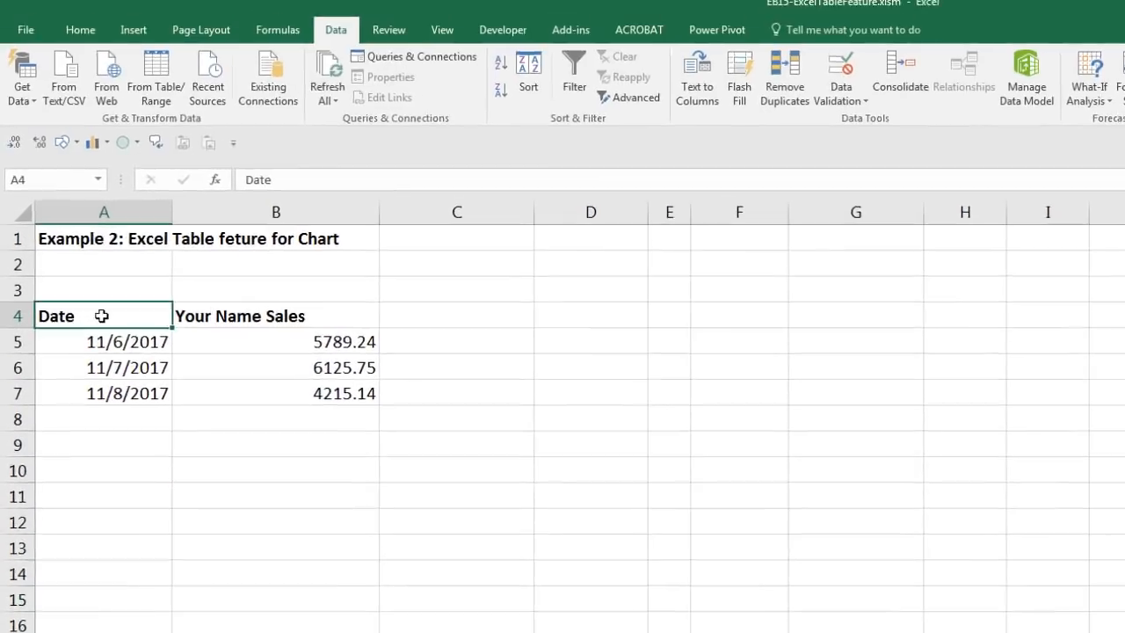
click(202, 297)
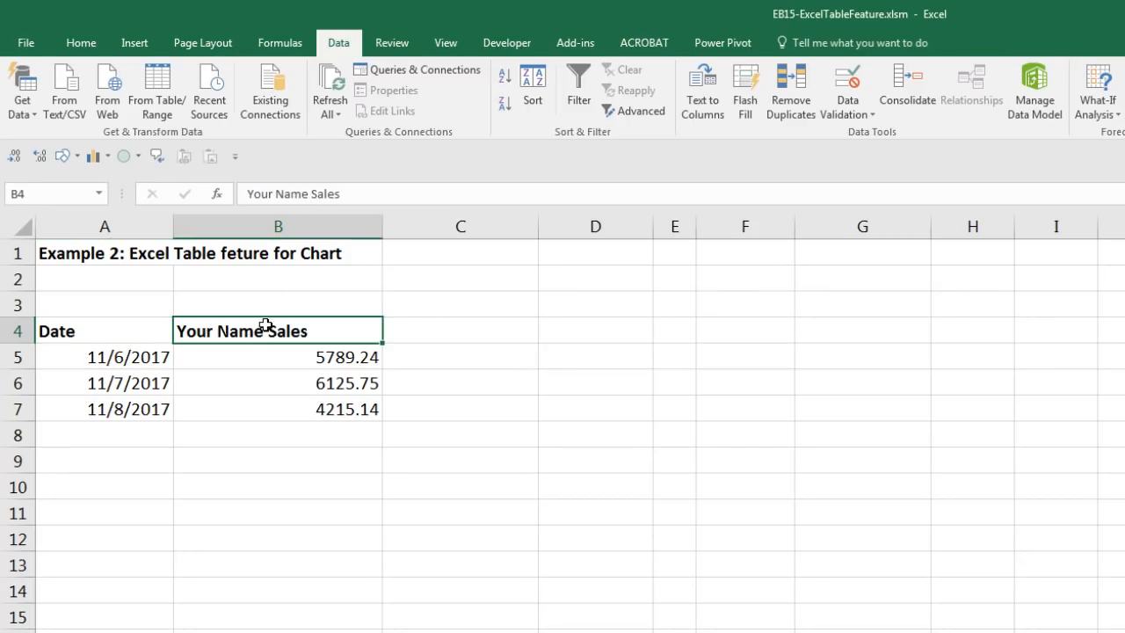
click(316, 362)
click(317, 385)
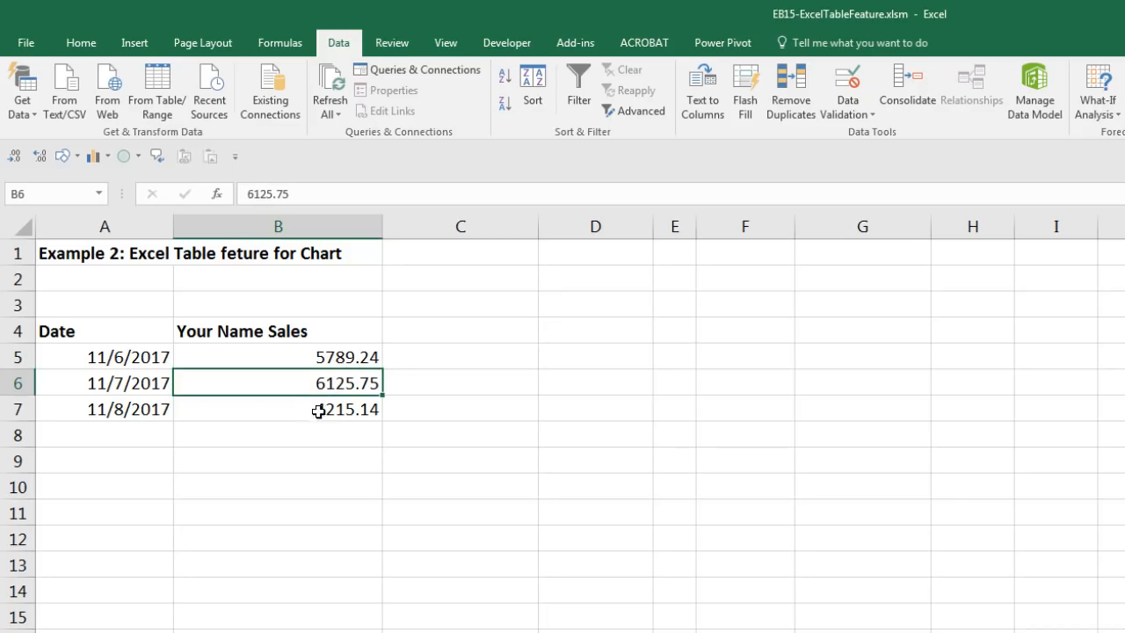
click(318, 410)
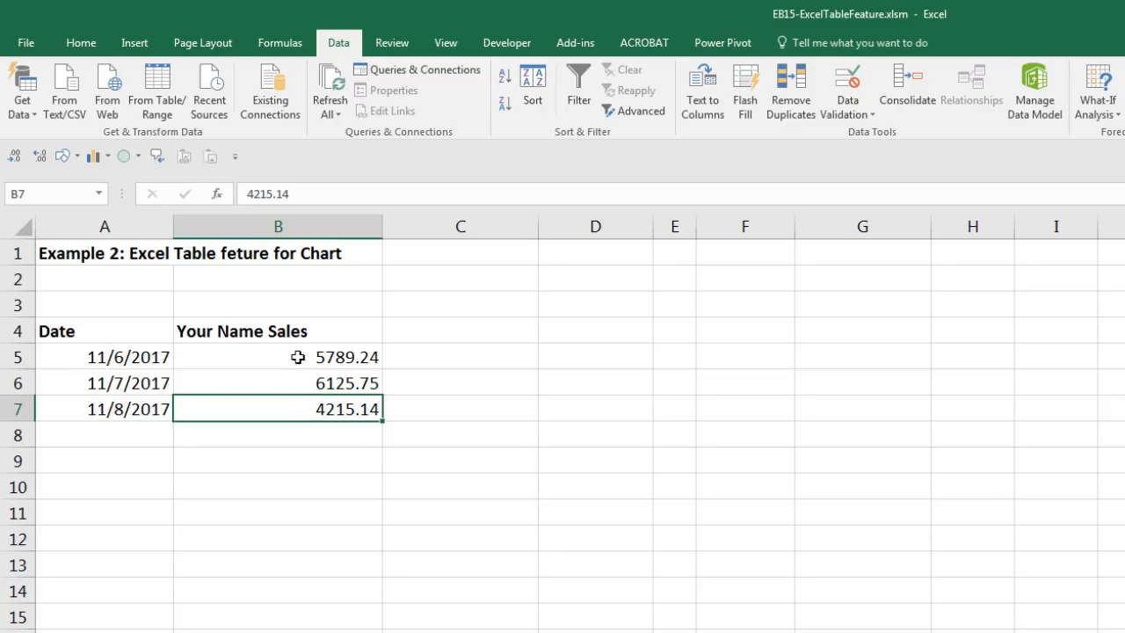
Convert the date and sales range A4:B7 into an Excel Table with headers.
click(244, 358)
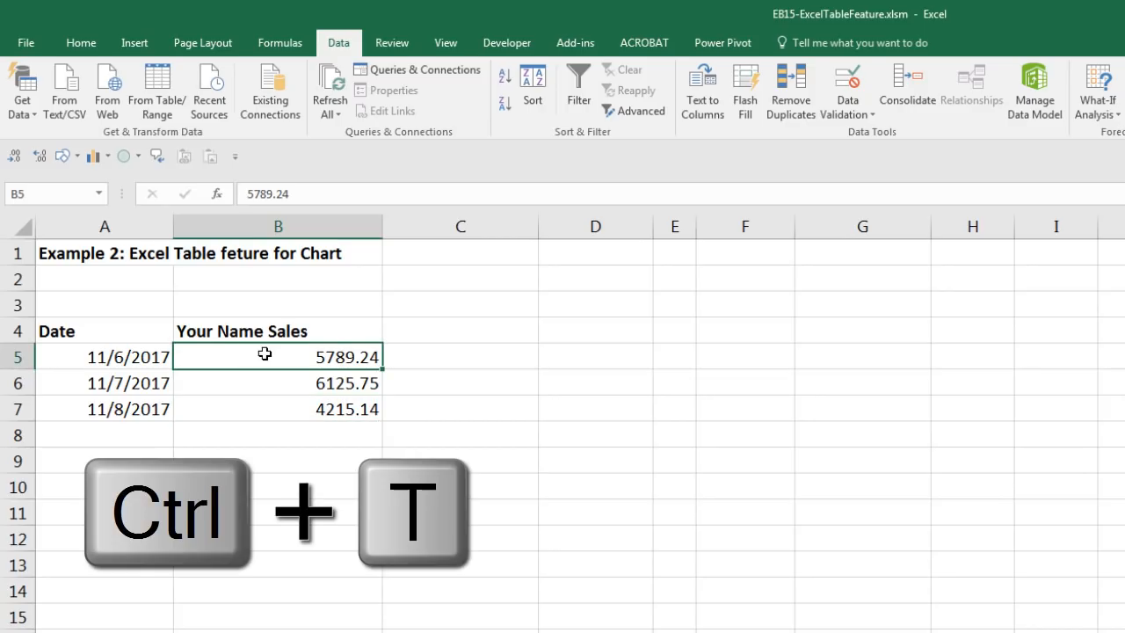
key(ctrl+t)
drag(1108, 558, 501, 324)
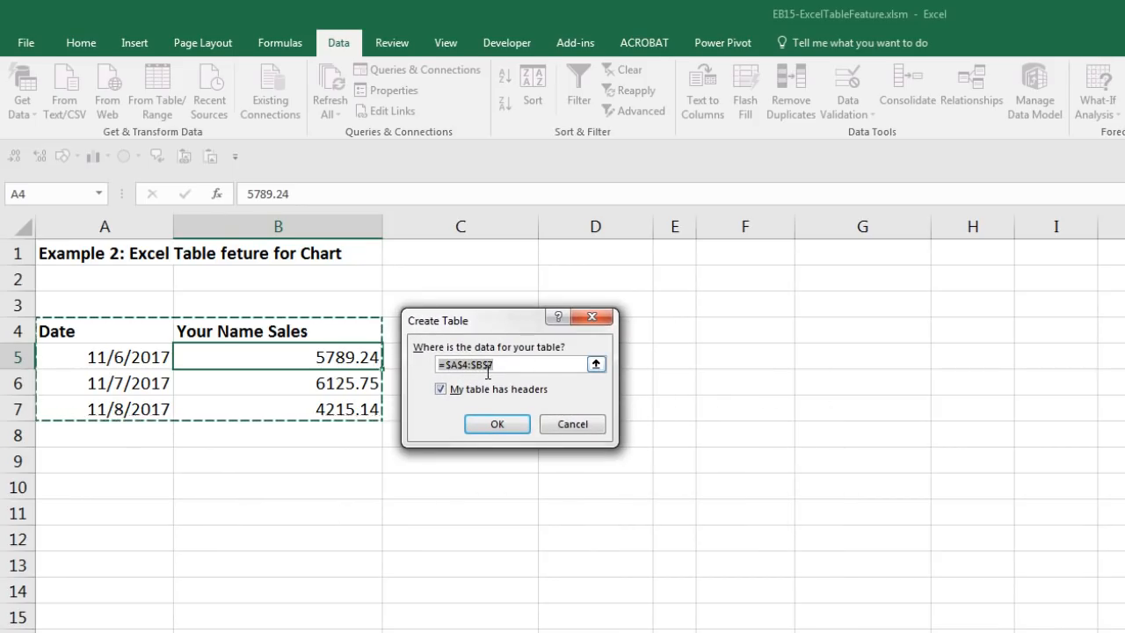
click(492, 427)
Apply the Currency number format to the sales values in B5:B7.
drag(317, 356, 316, 407)
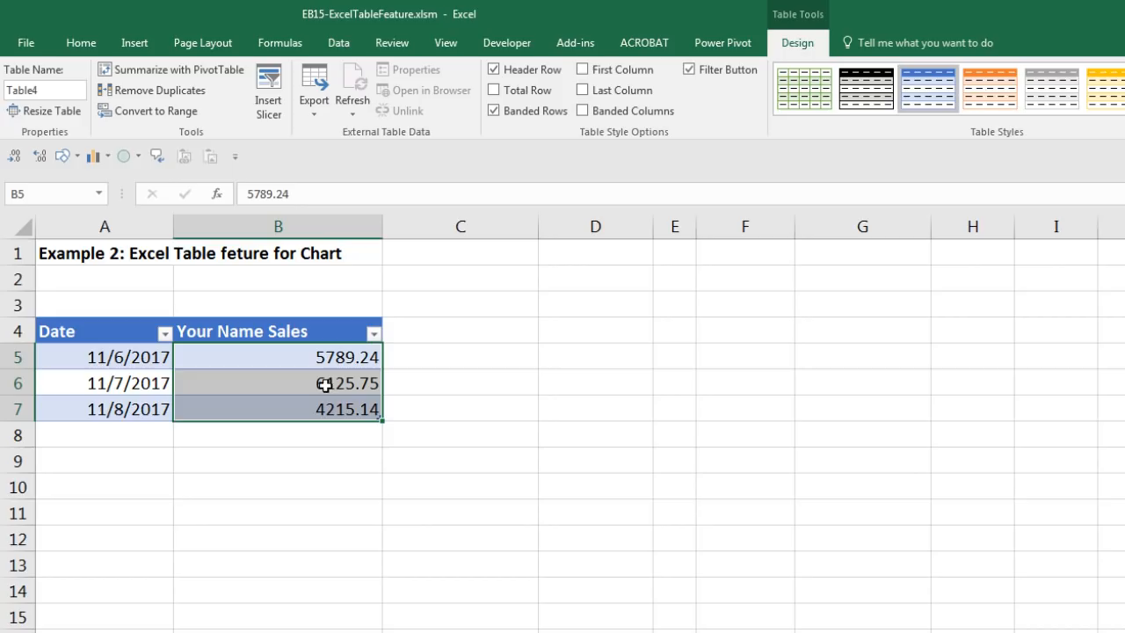
click(81, 45)
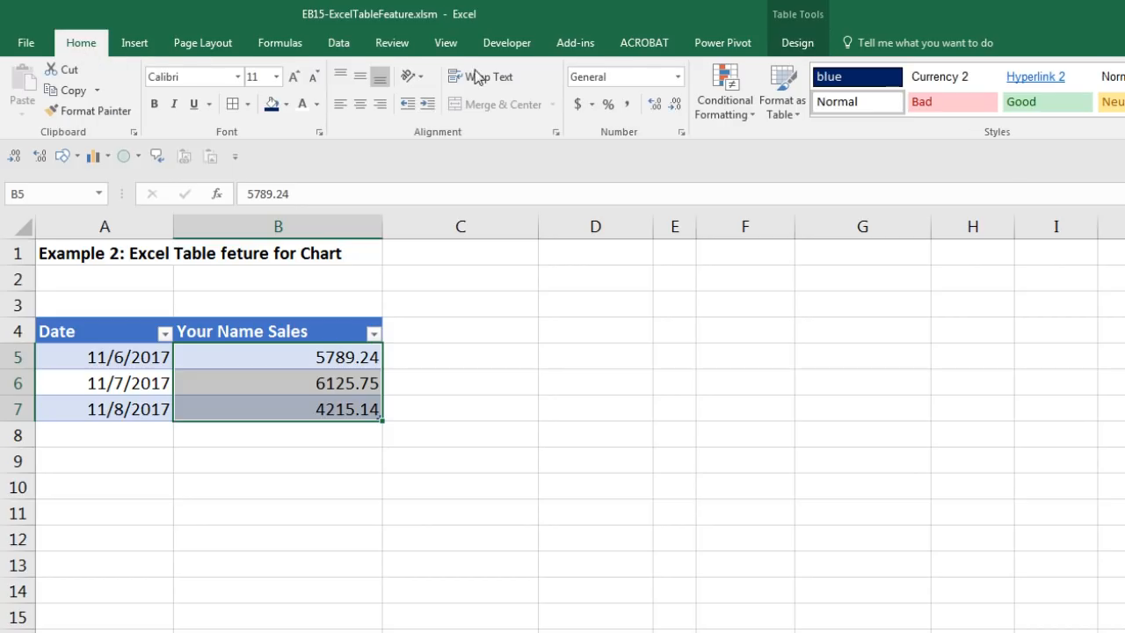
click(679, 78)
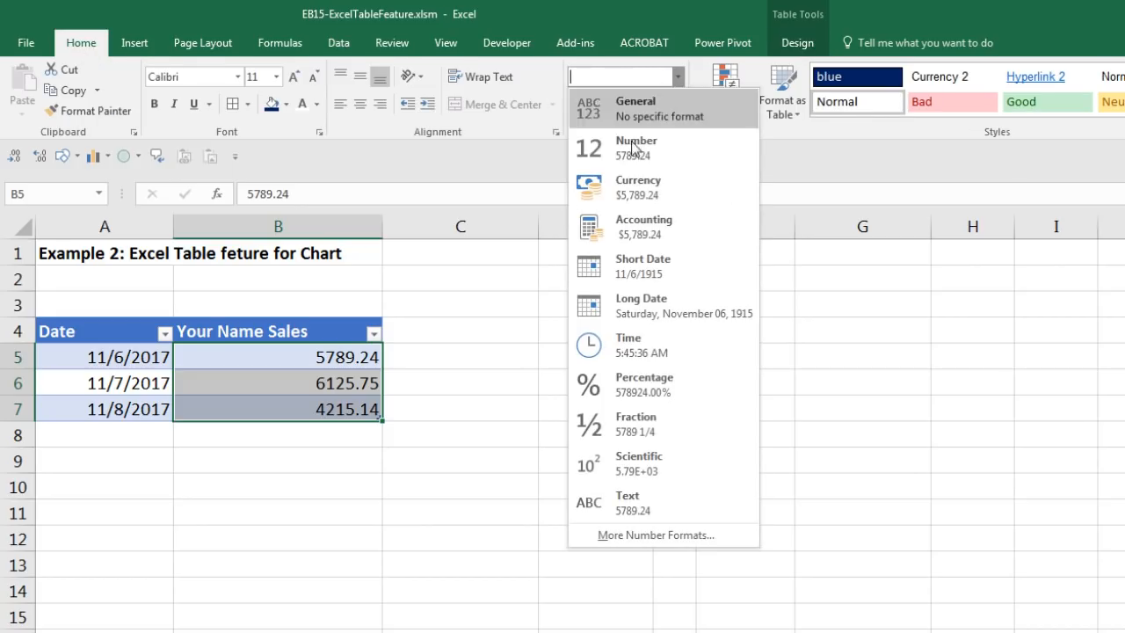
click(646, 199)
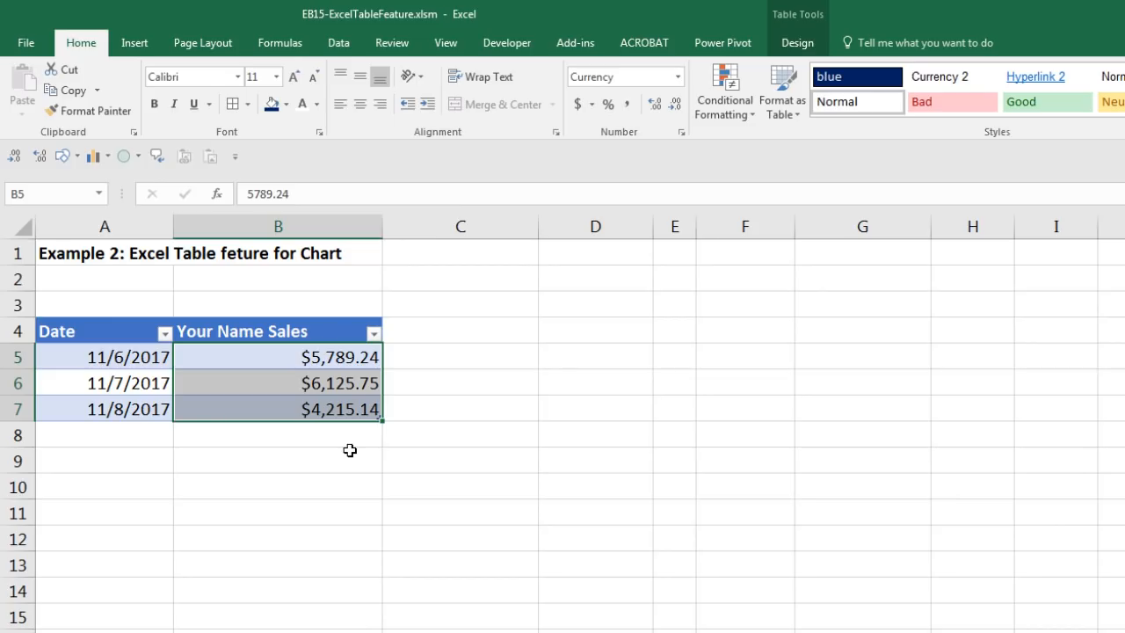
click(344, 384)
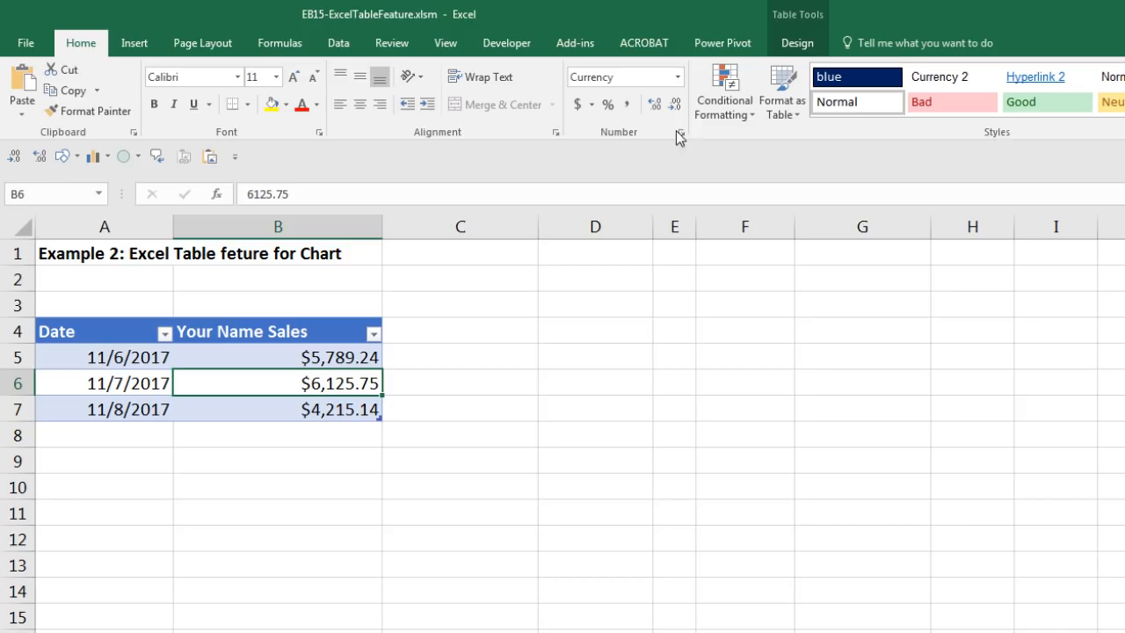
Name the date and sales table MySales.
click(799, 44)
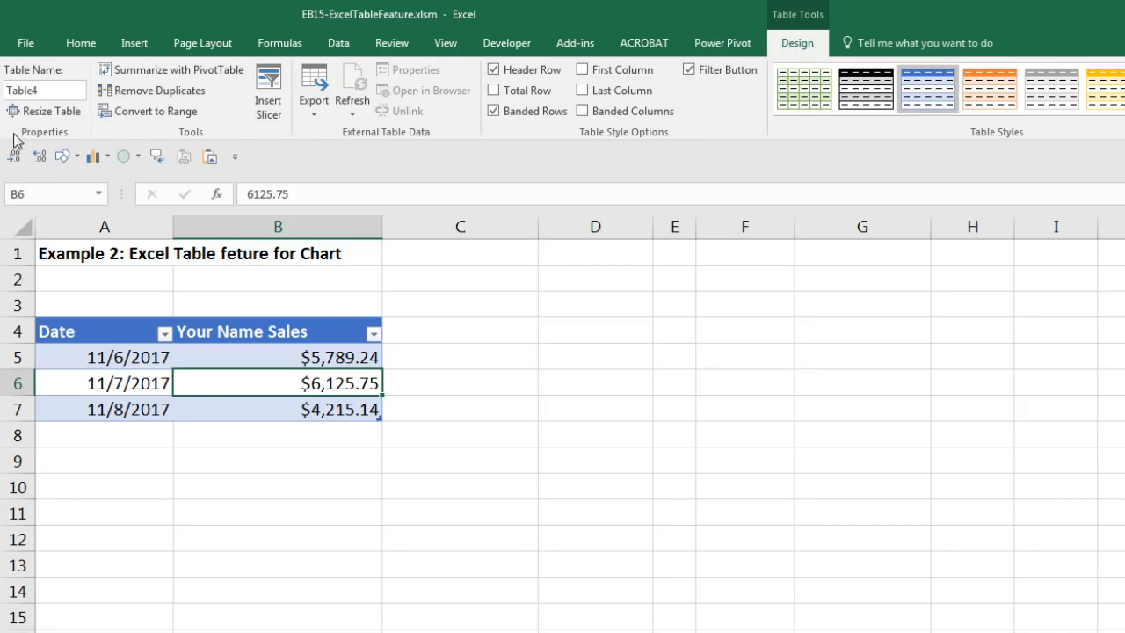
click(55, 90)
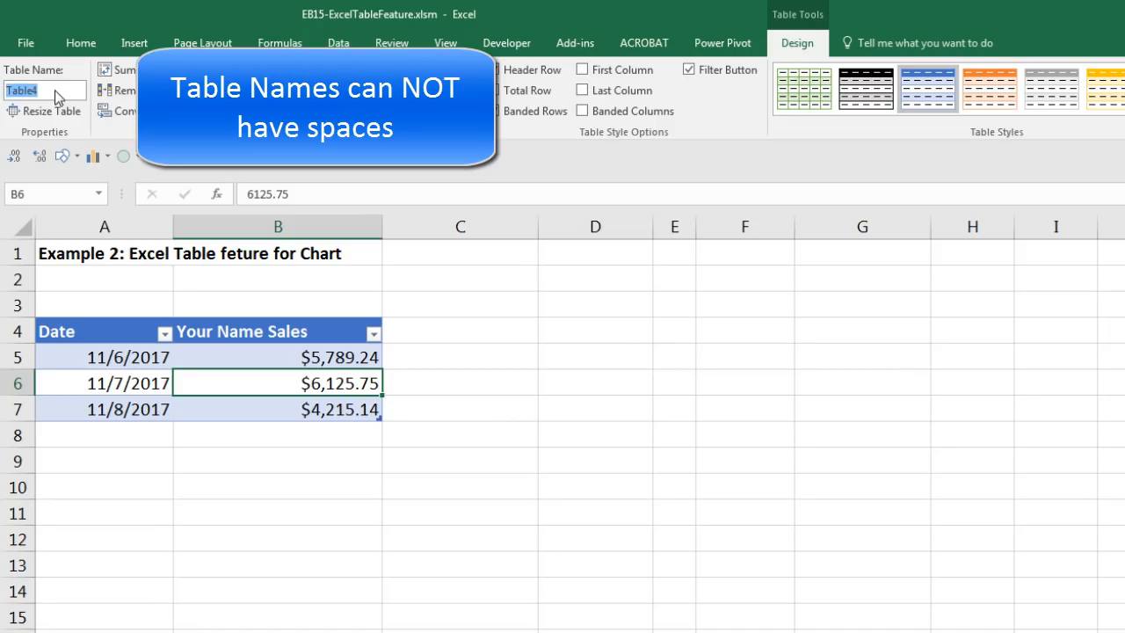
text(MySa)
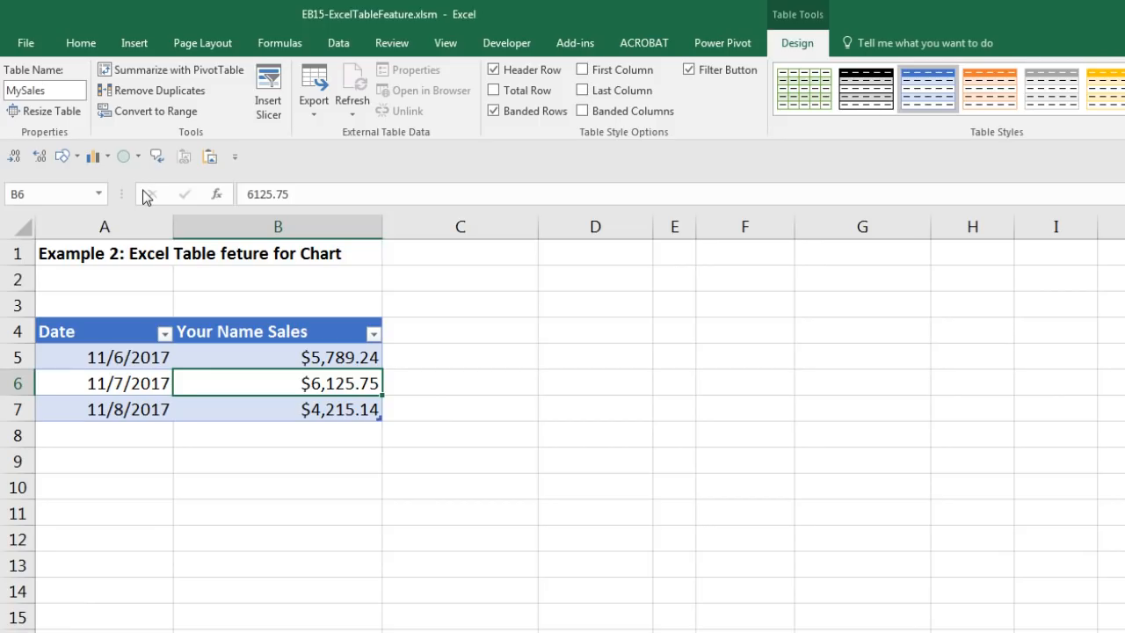
key(Return)
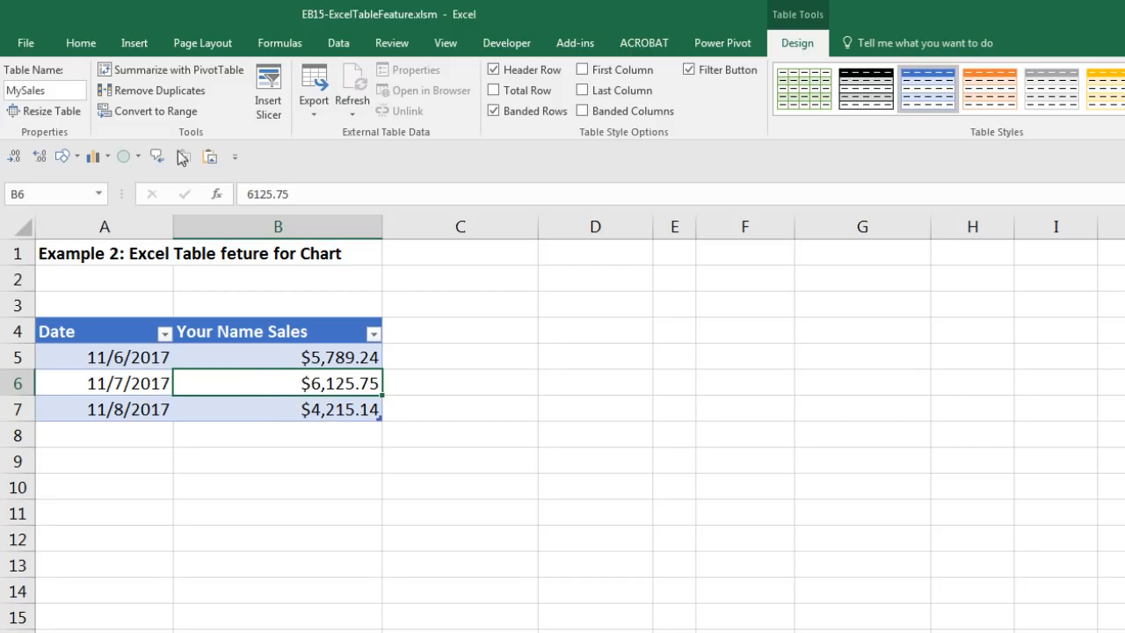
Insert a 2-D Clustered Column chart from the MySales table and move it beside the table, starting near row 3.
click(137, 47)
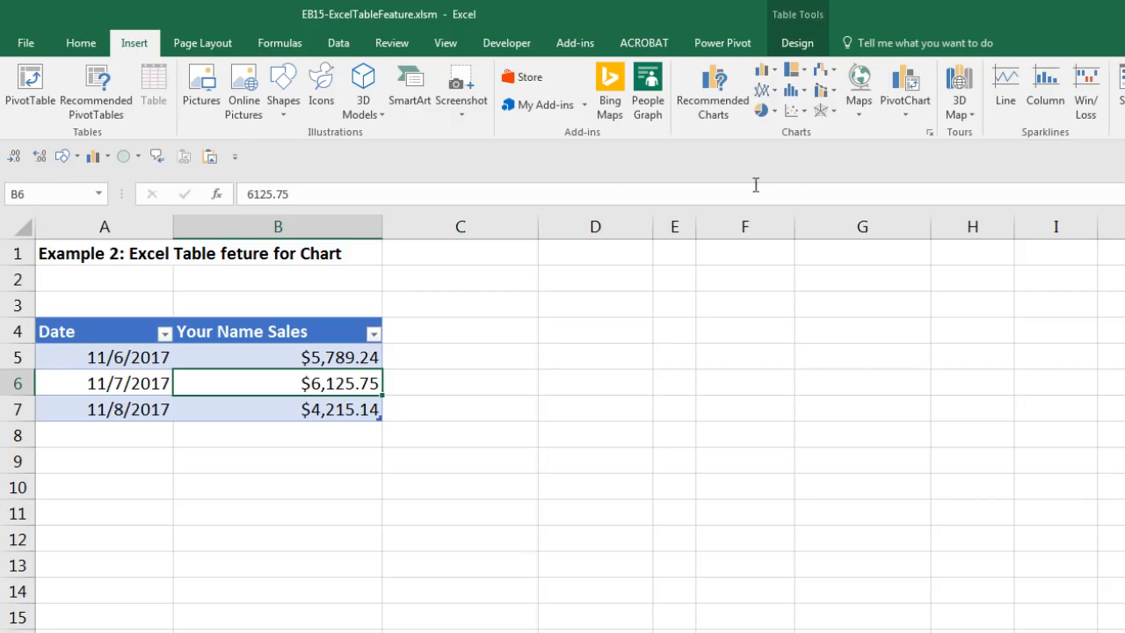
click(774, 78)
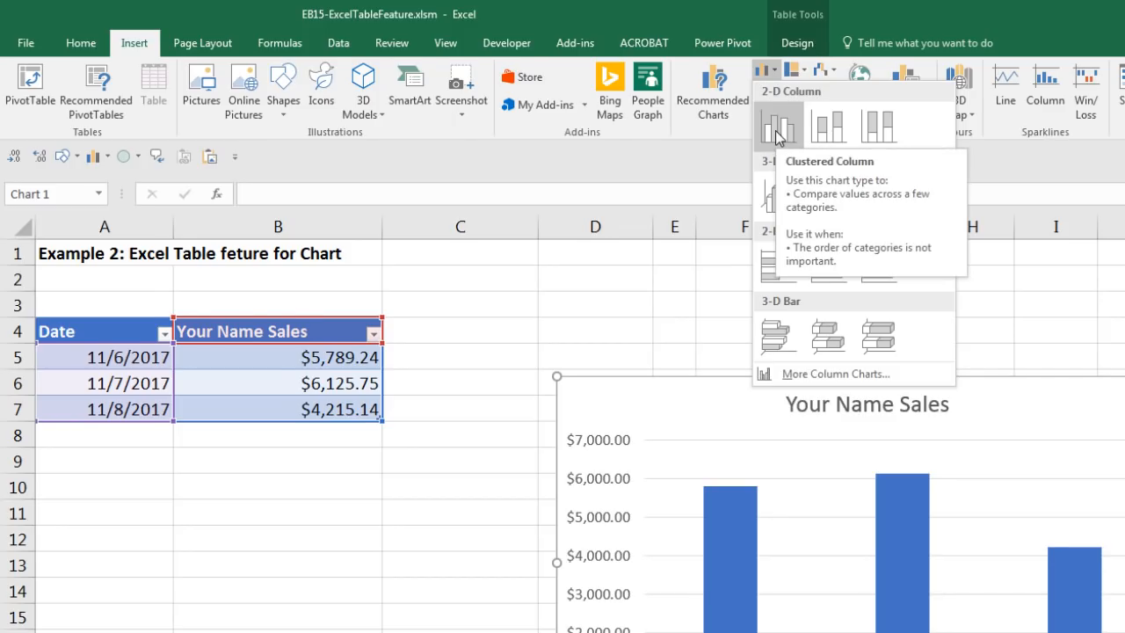
click(777, 132)
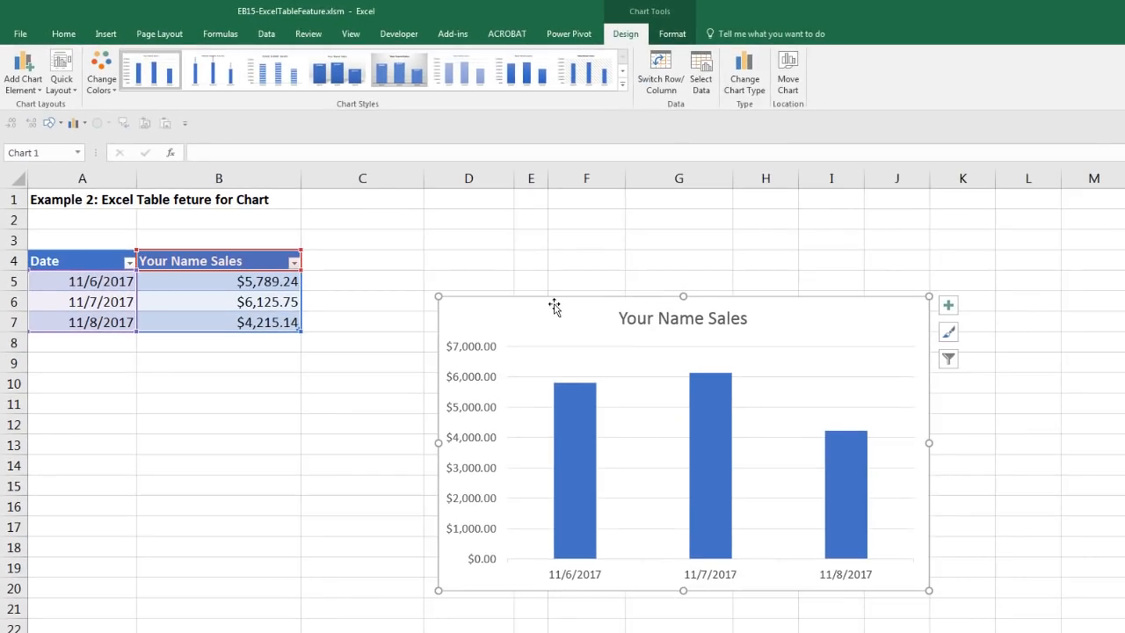
drag(555, 306, 467, 229)
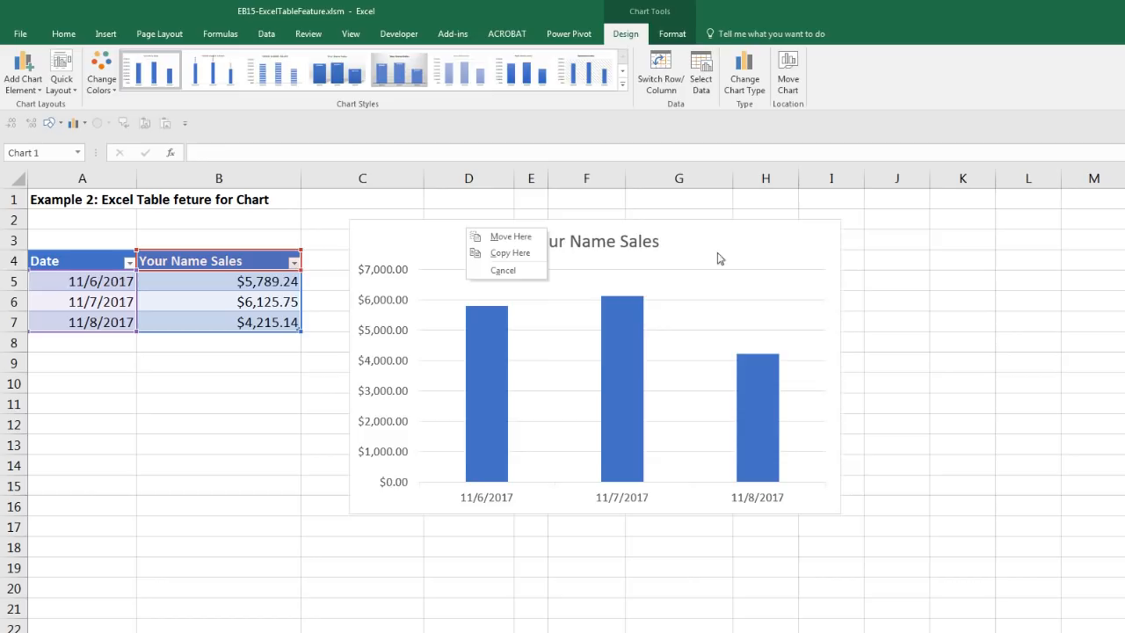
click(689, 259)
drag(568, 305, 473, 231)
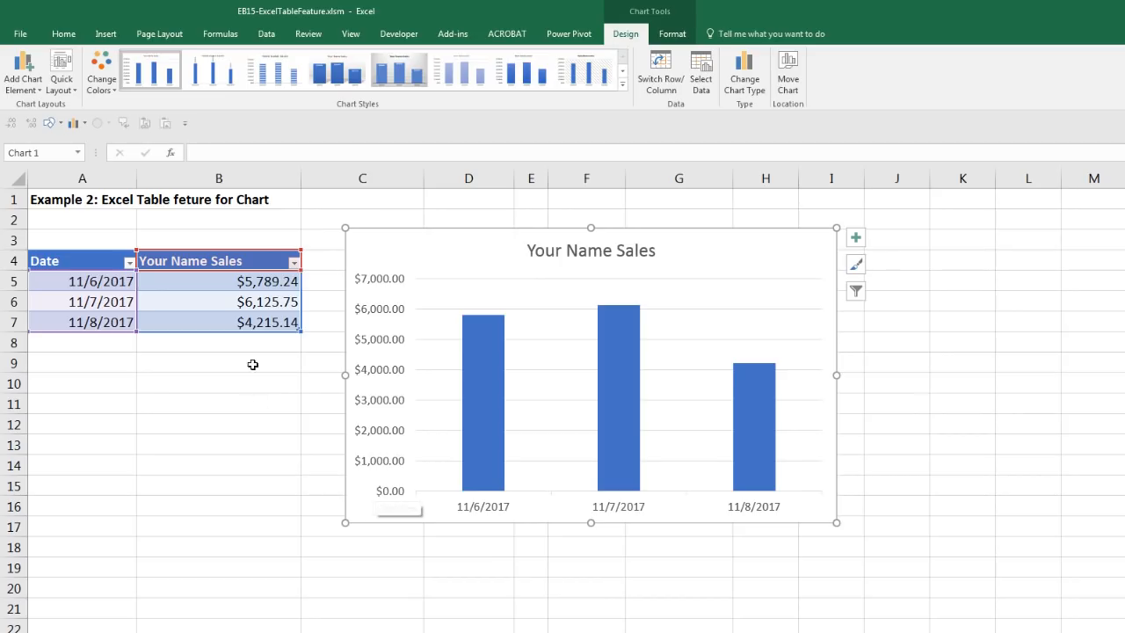
Add a new record in row 8 of the MySales table with date 11/9/2017 and sales of 9125.65.
click(236, 325)
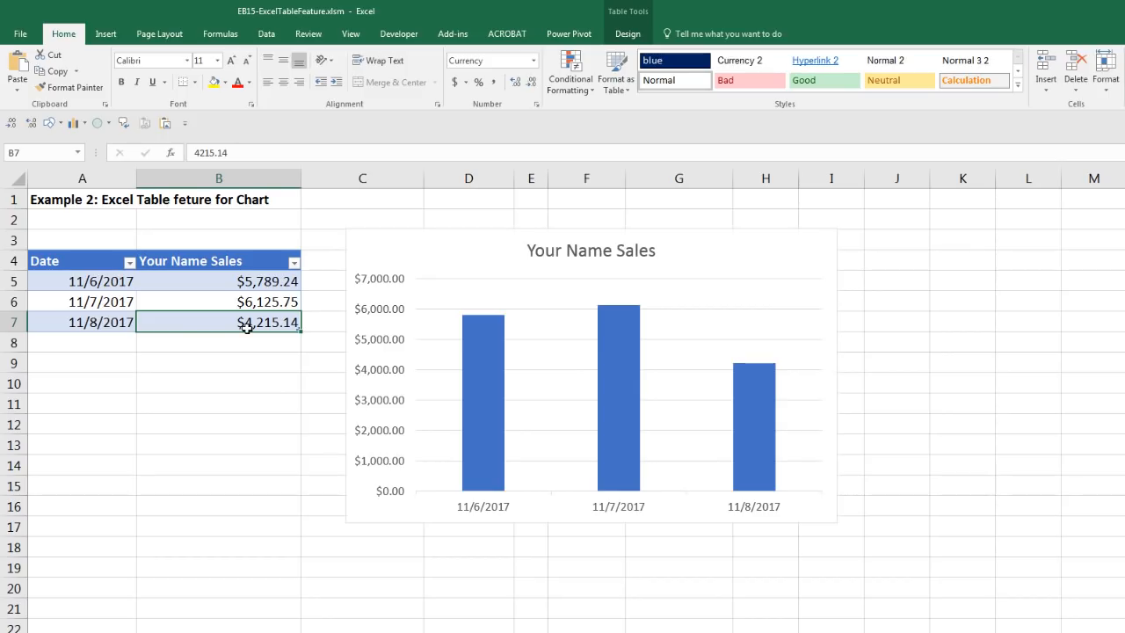
key(Tab)
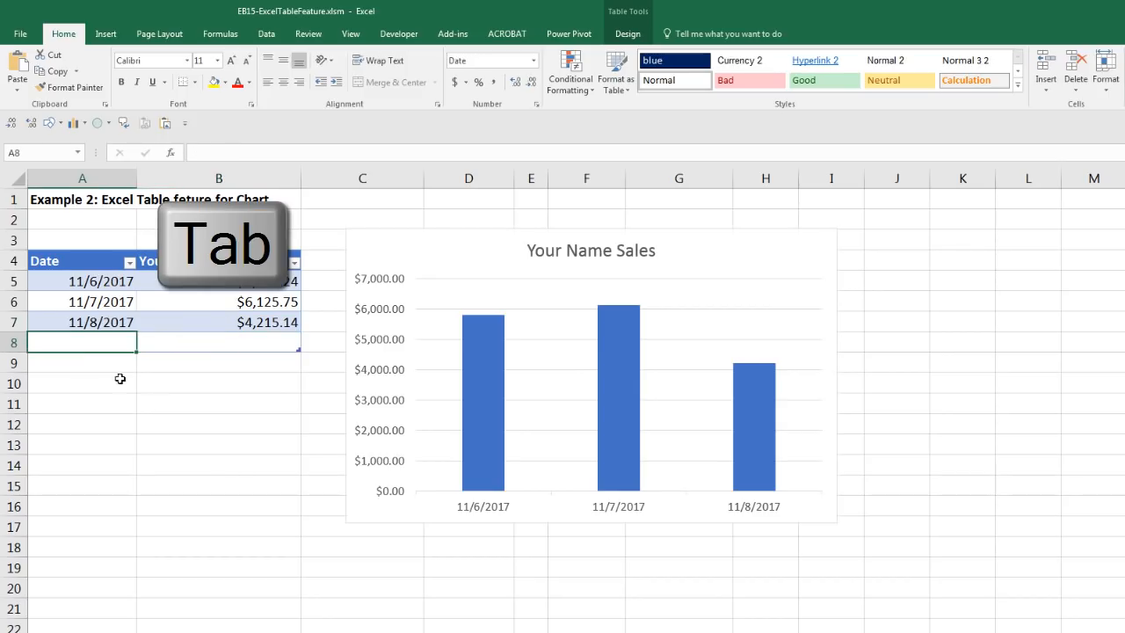
text(11/)
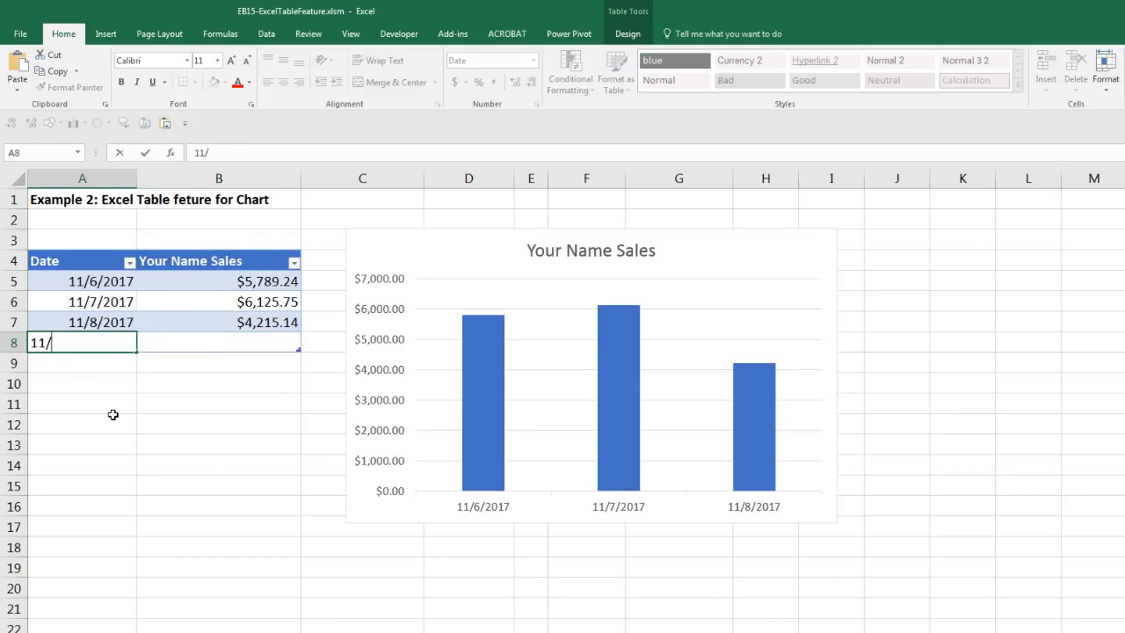
text(9)
key(Tab)
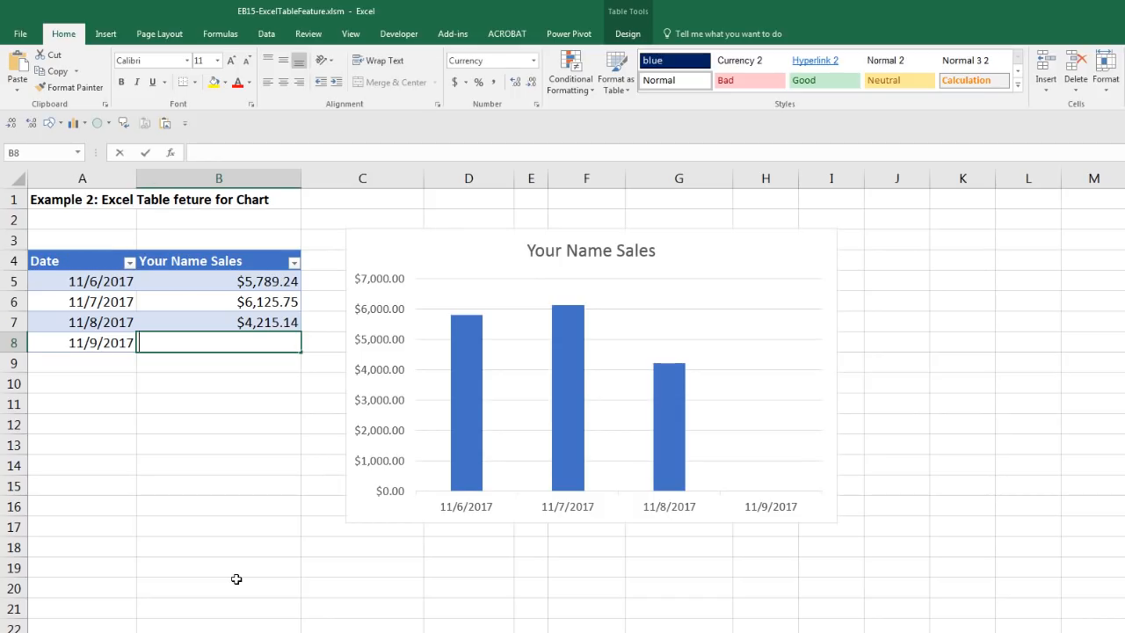
text(9125.65)
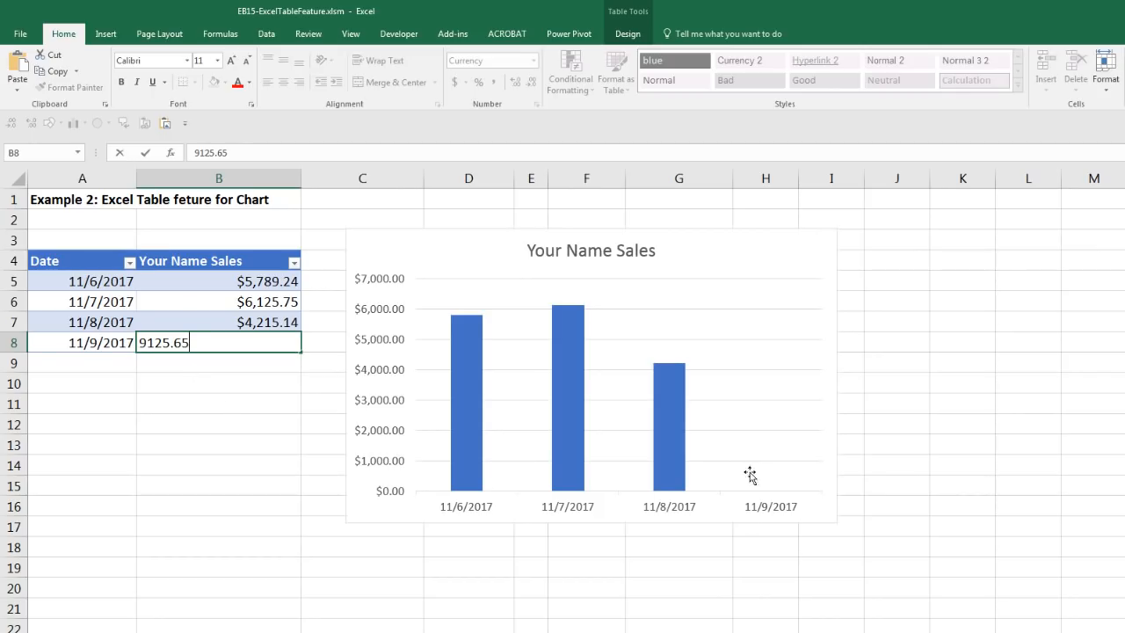
key(Return)
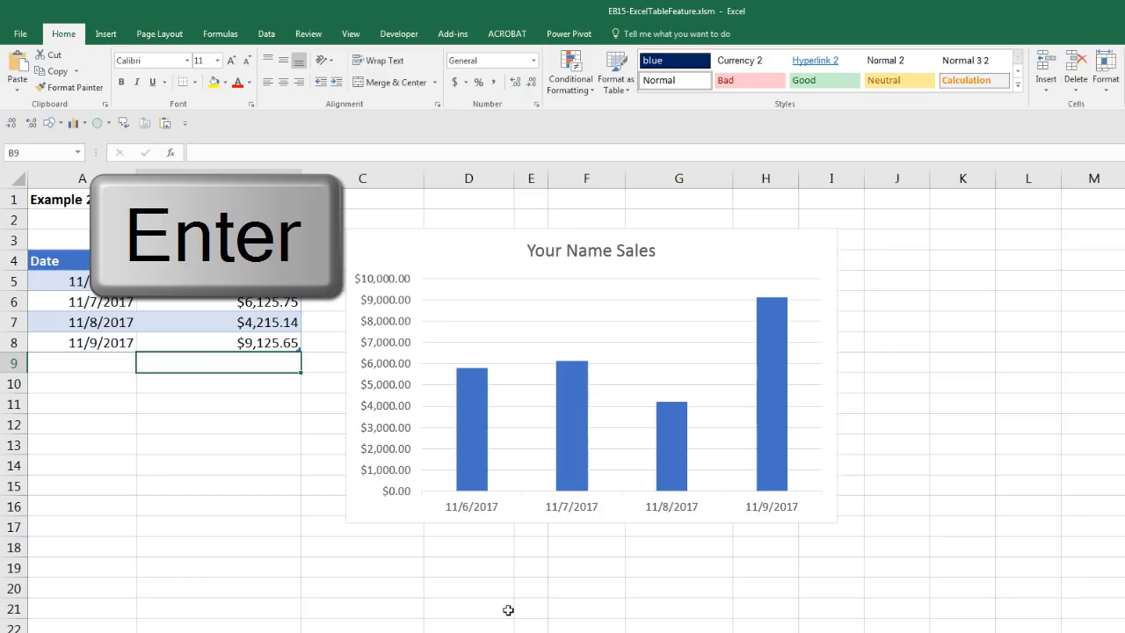
mouse_move(770, 410)
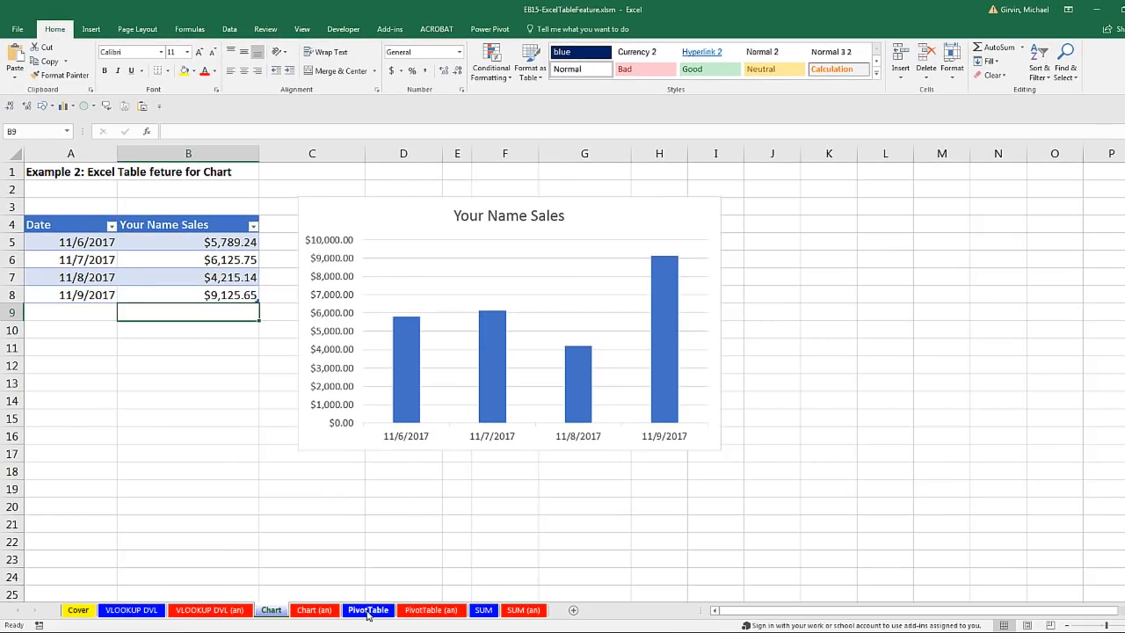
On the PivotTable sheet, convert A3:C21 into an Excel Table with headers and name it UnitSalesTable.
click(368, 612)
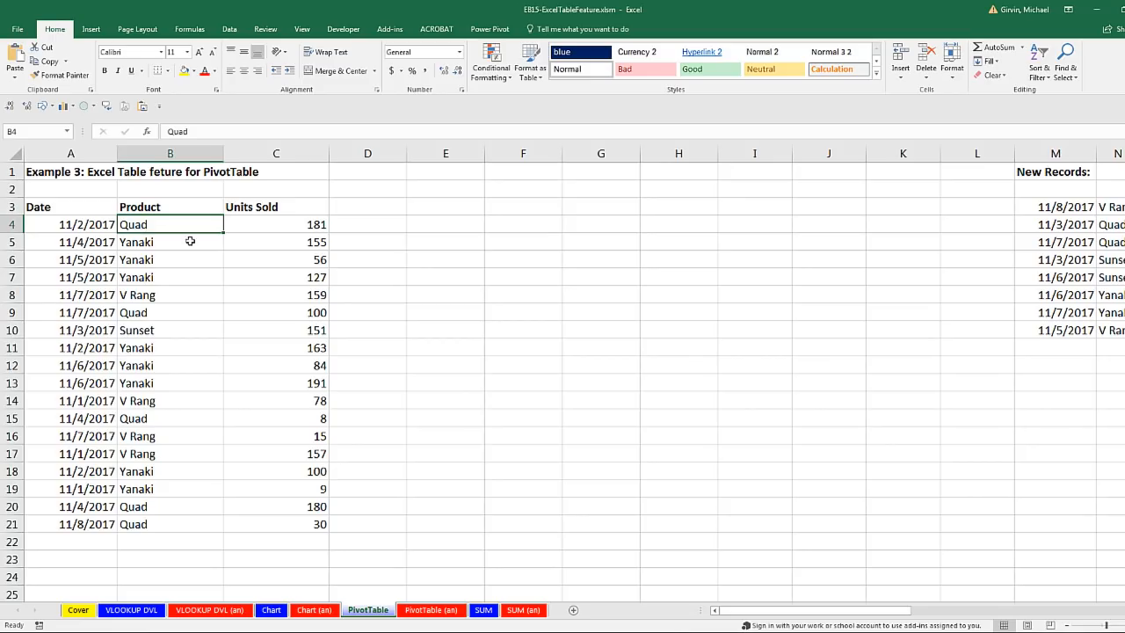
key(ctrl+t)
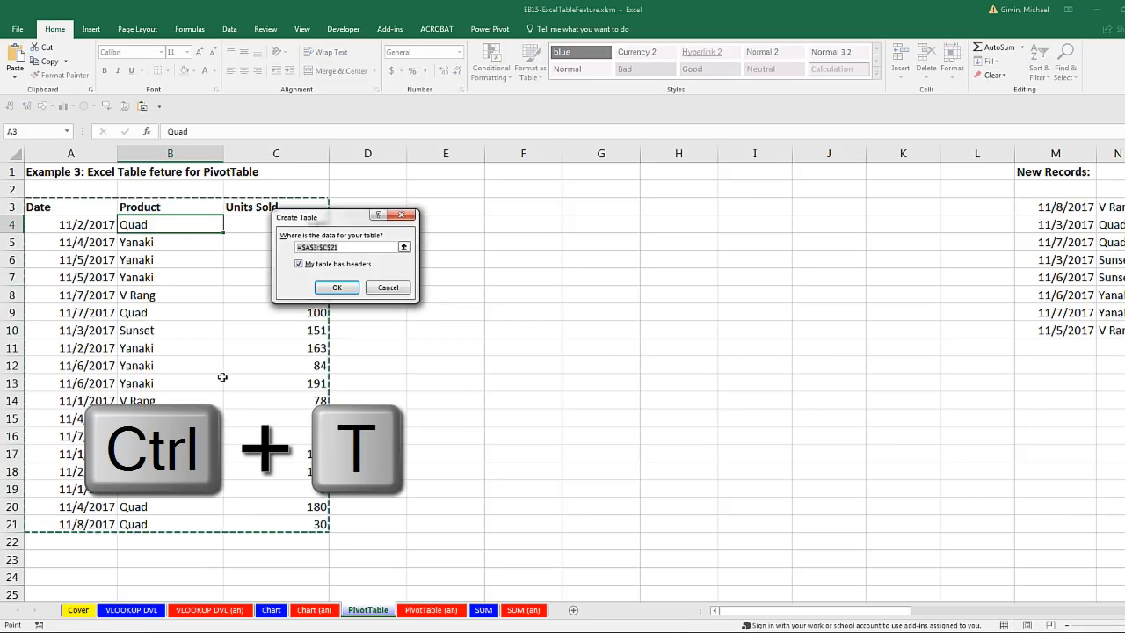
key(Return)
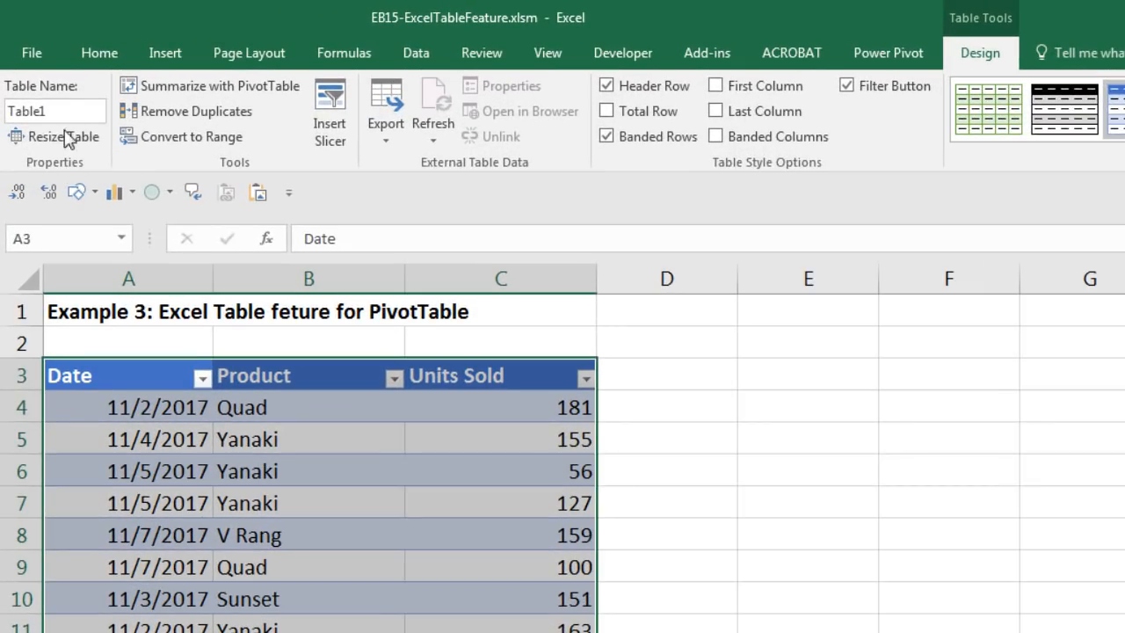
click(39, 63)
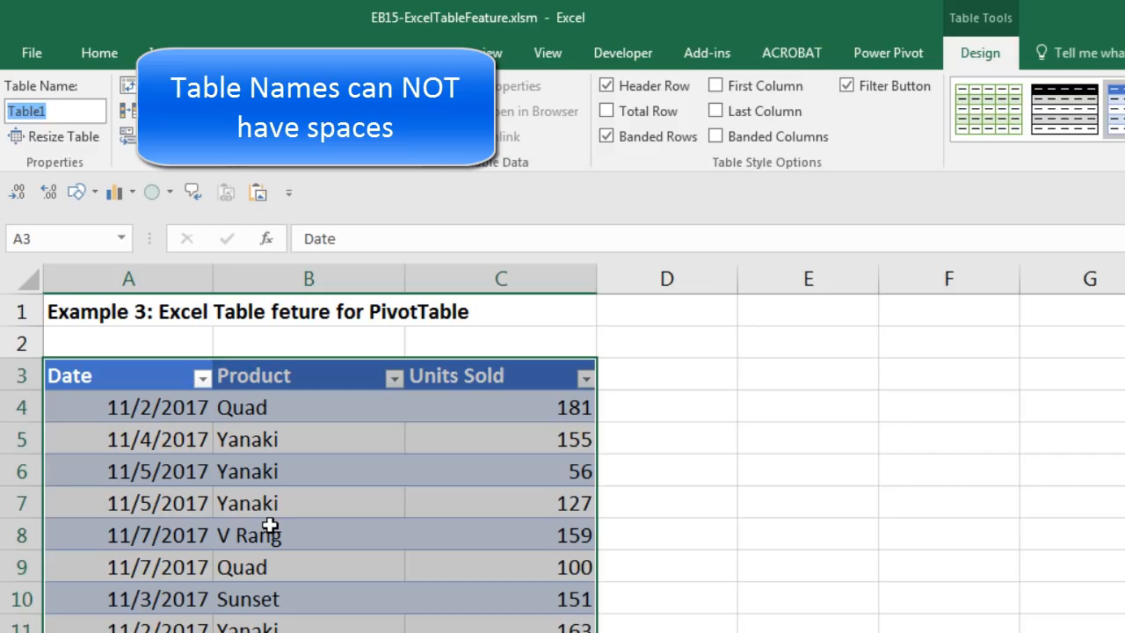
text(UnitSalesTab)
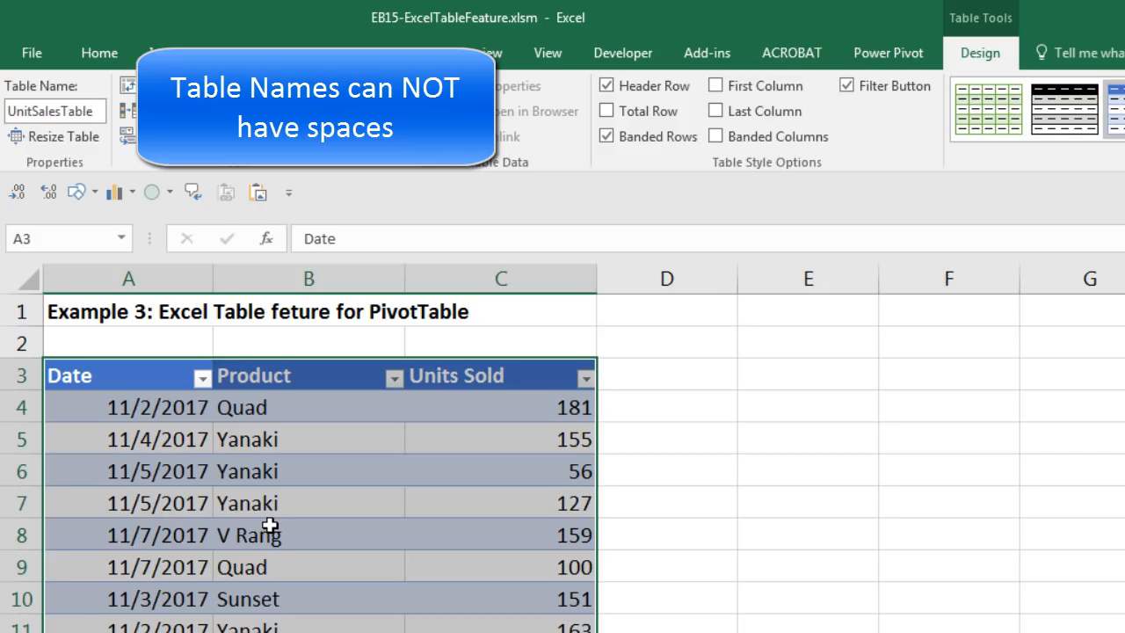
key(Return)
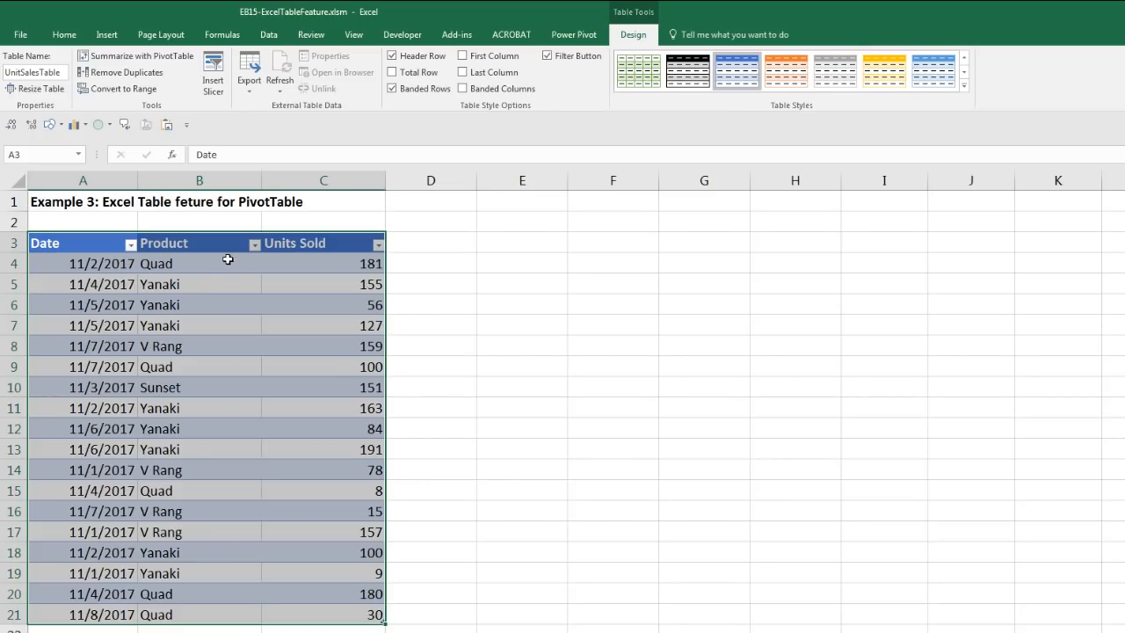
Create a PivotTable from UnitSalesTable on the existing worksheet, located at cell E3 of the PivotTable sheet.
click(374, 409)
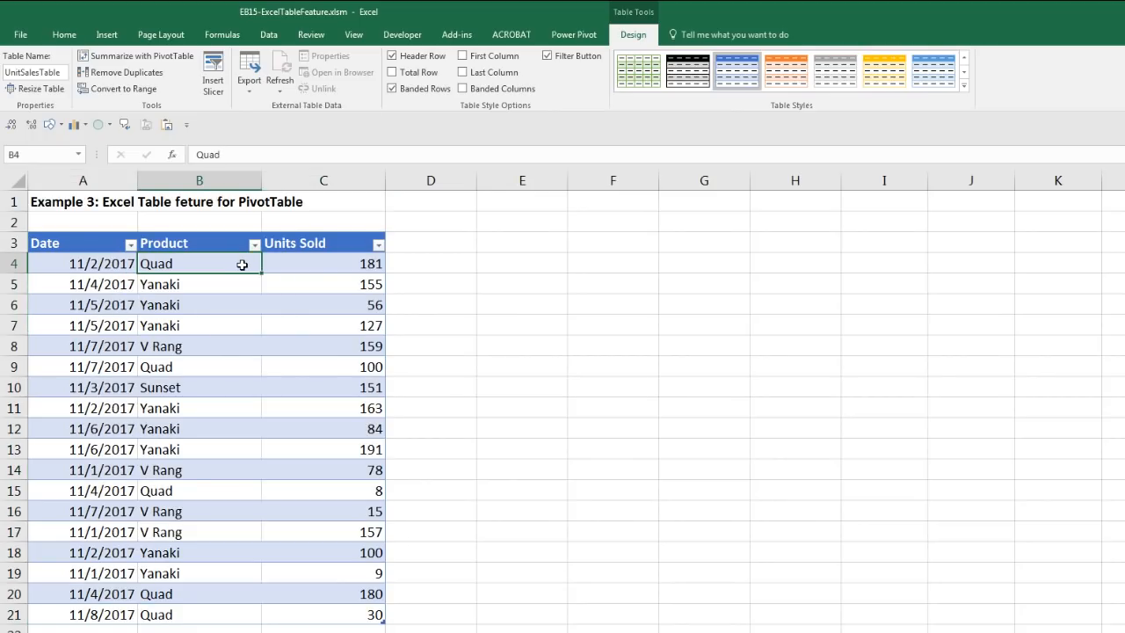
click(107, 34)
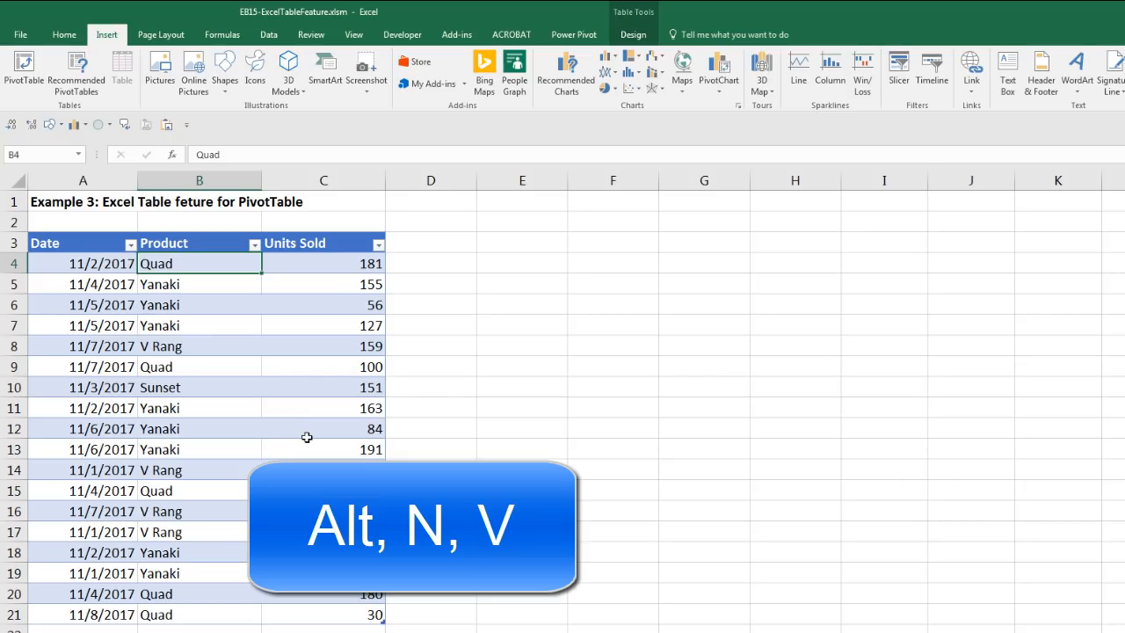
key(alt)
key(n)
key(v)
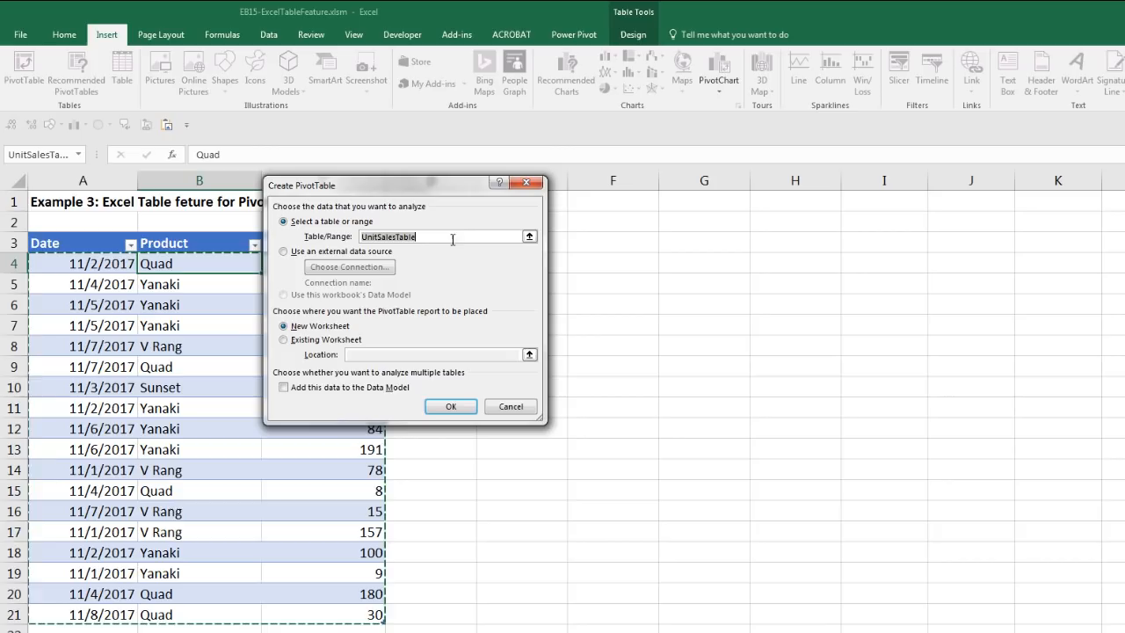
drag(414, 194, 611, 226)
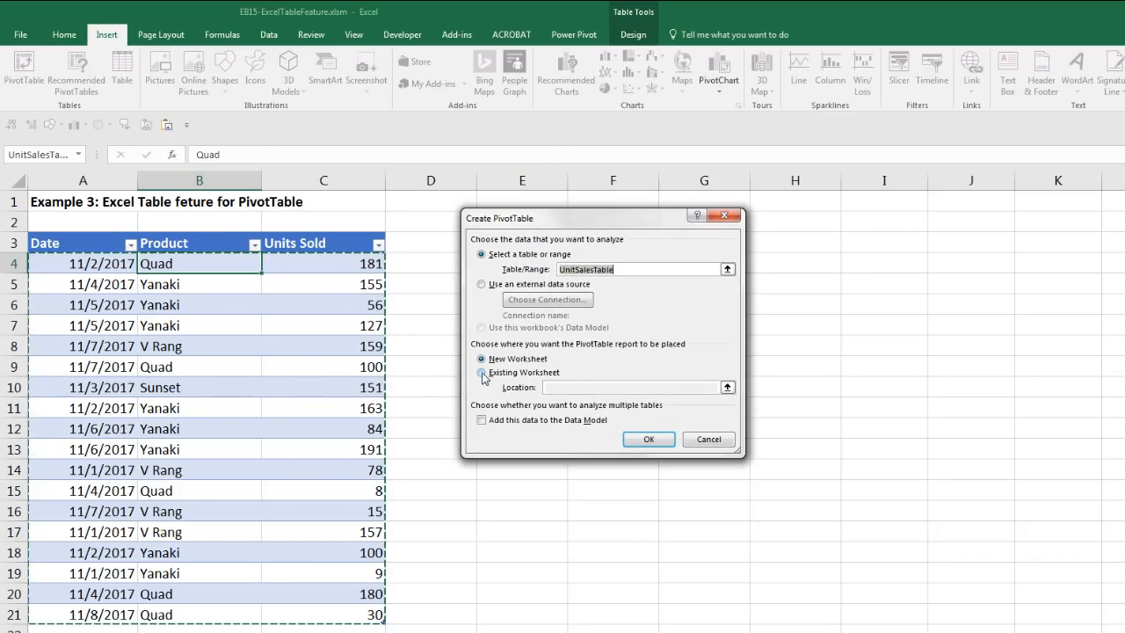
click(522, 372)
drag(540, 226, 669, 233)
click(503, 235)
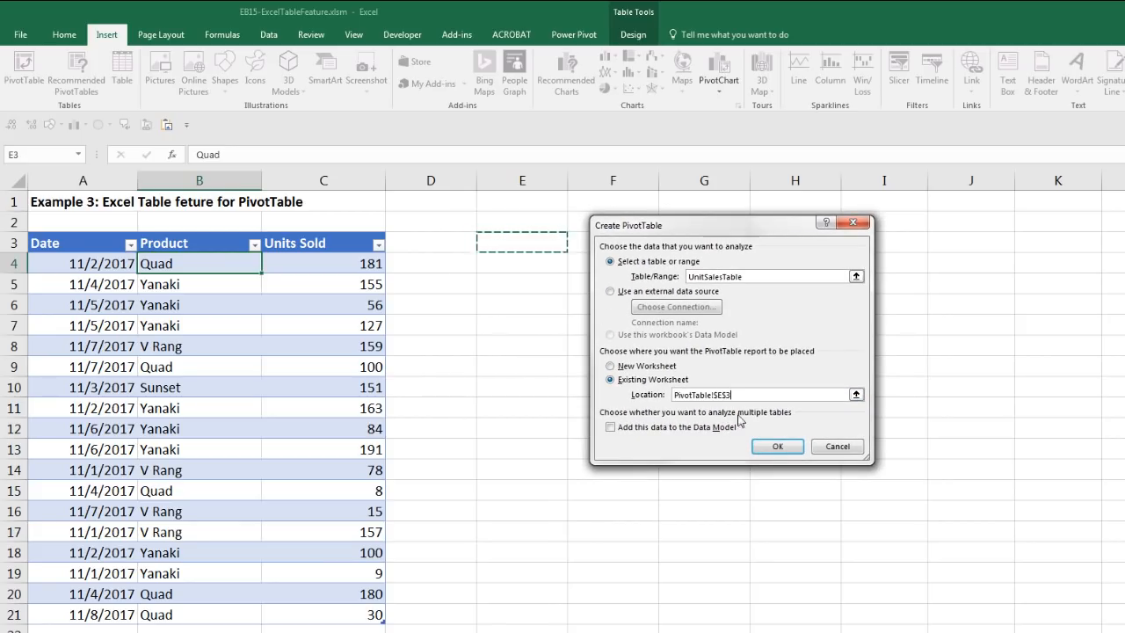
click(770, 447)
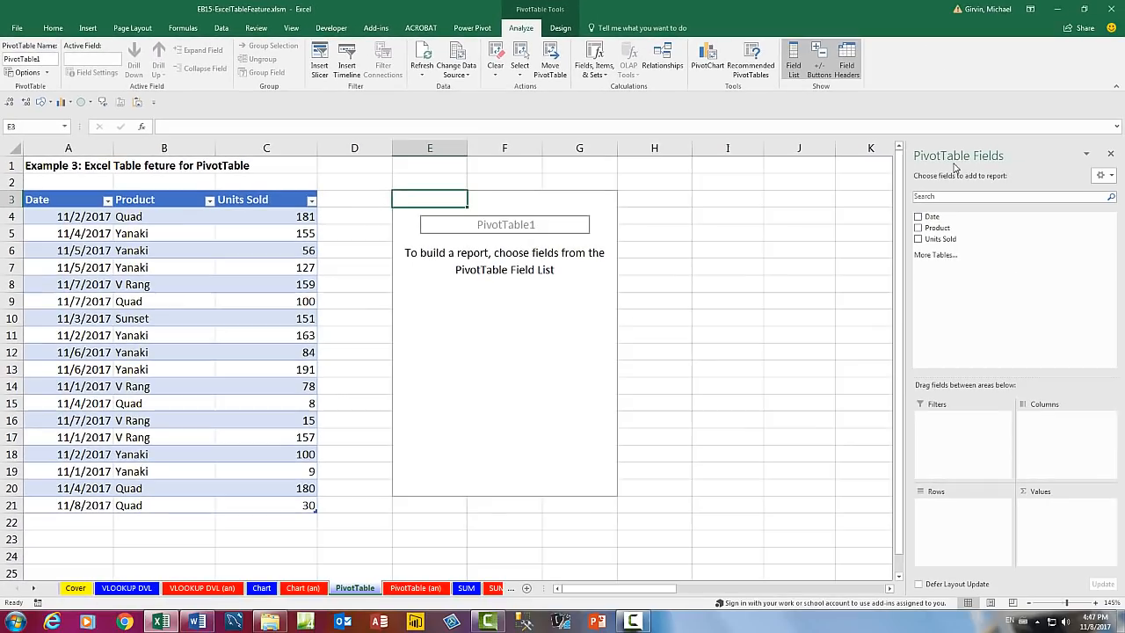
Place Product in the PivotTable's Rows and Units Sold in its Values, and show the report layout in Tabular Form.
drag(974, 159, 722, 176)
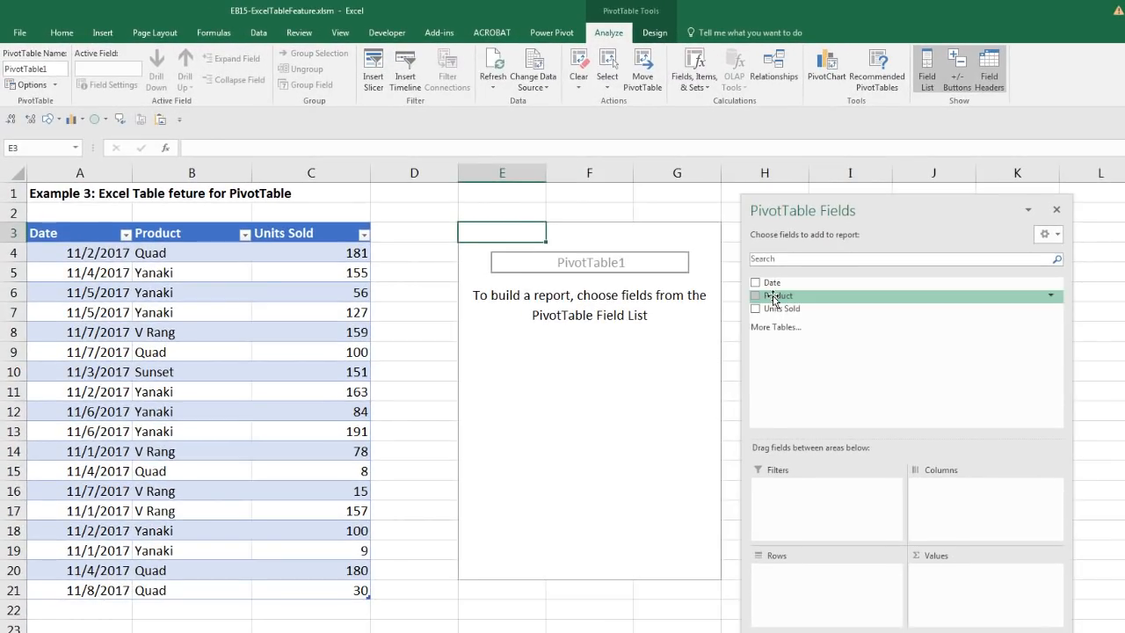
drag(774, 299, 795, 576)
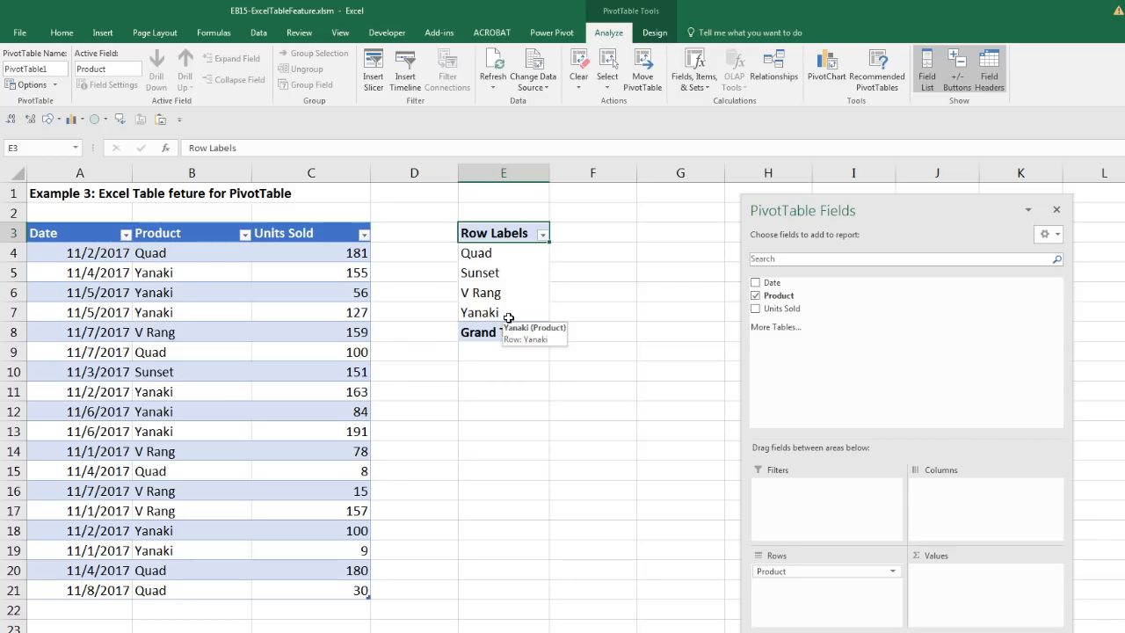
drag(782, 309, 948, 580)
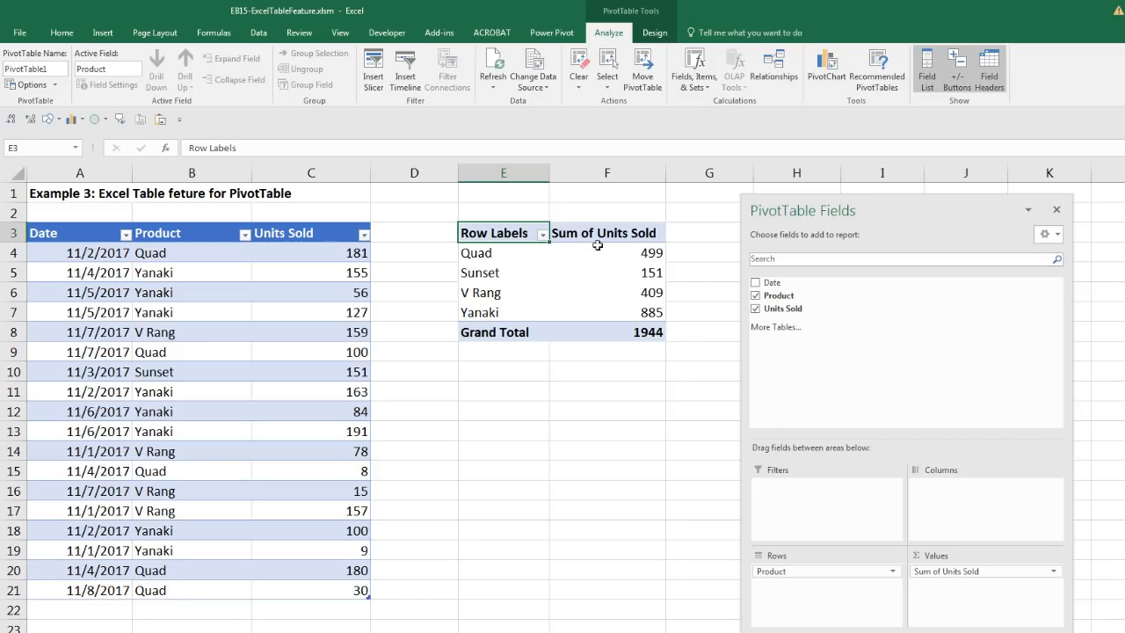
click(655, 33)
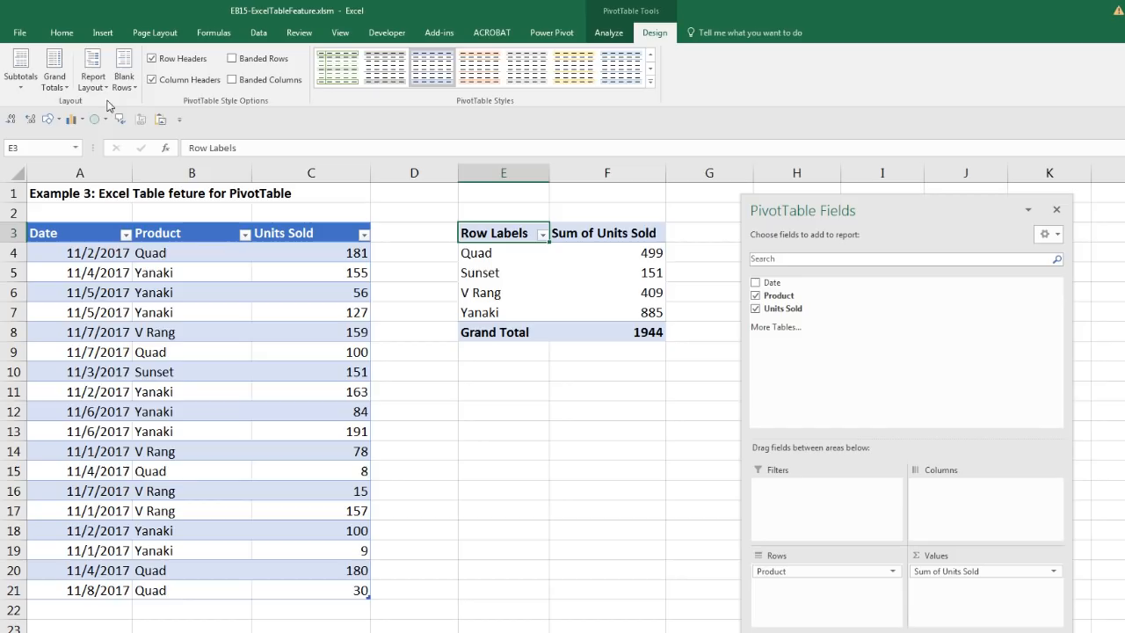
click(93, 78)
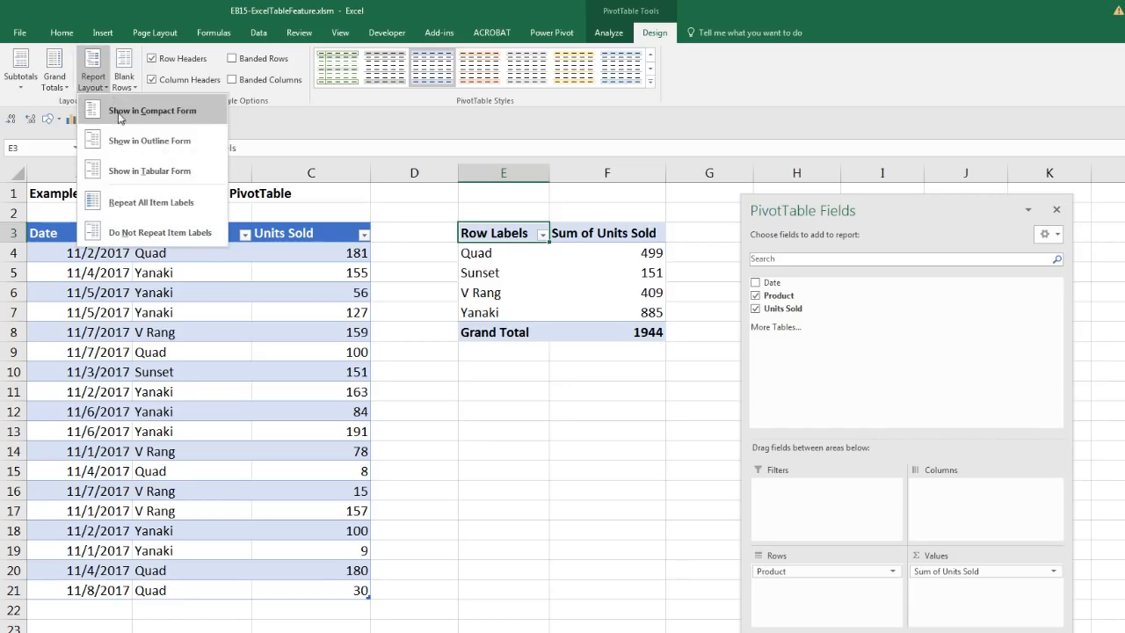
click(140, 171)
Format the PivotTable's Sum of Units Sold values as Number with the 1000 separator and 0 decimal places.
click(564, 253)
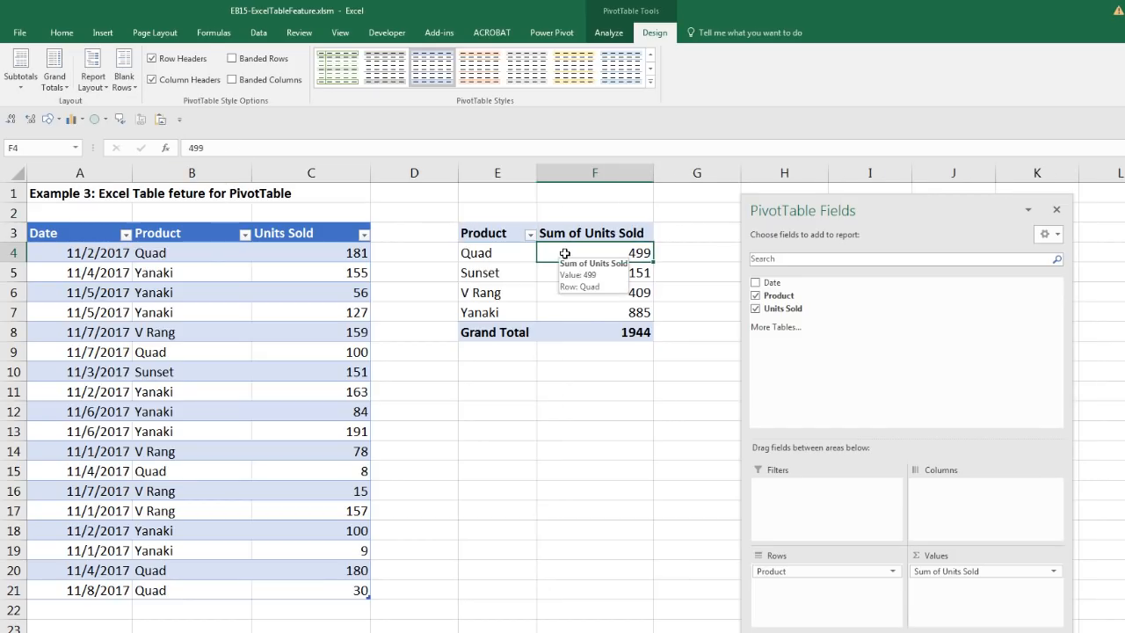
right_click(565, 254)
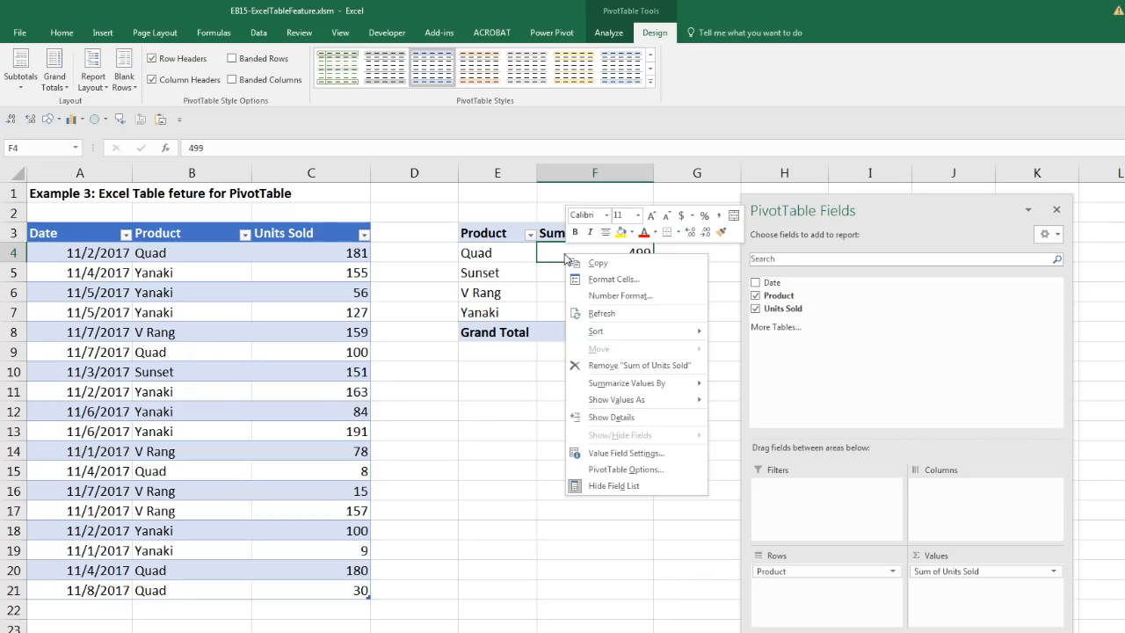
click(598, 296)
drag(600, 171, 815, 208)
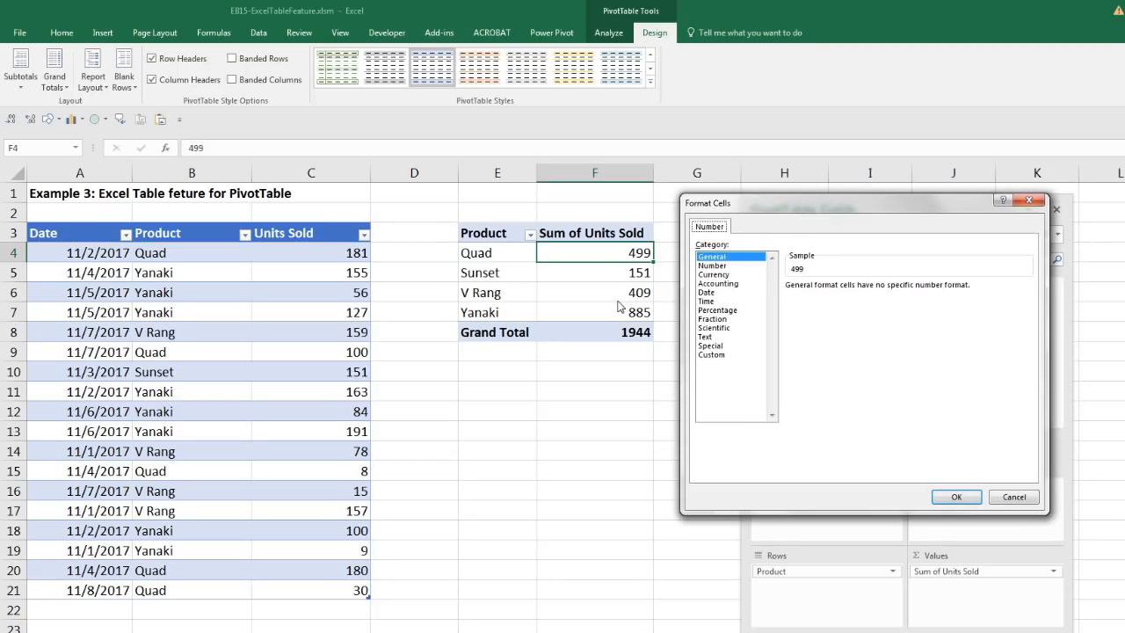
click(713, 266)
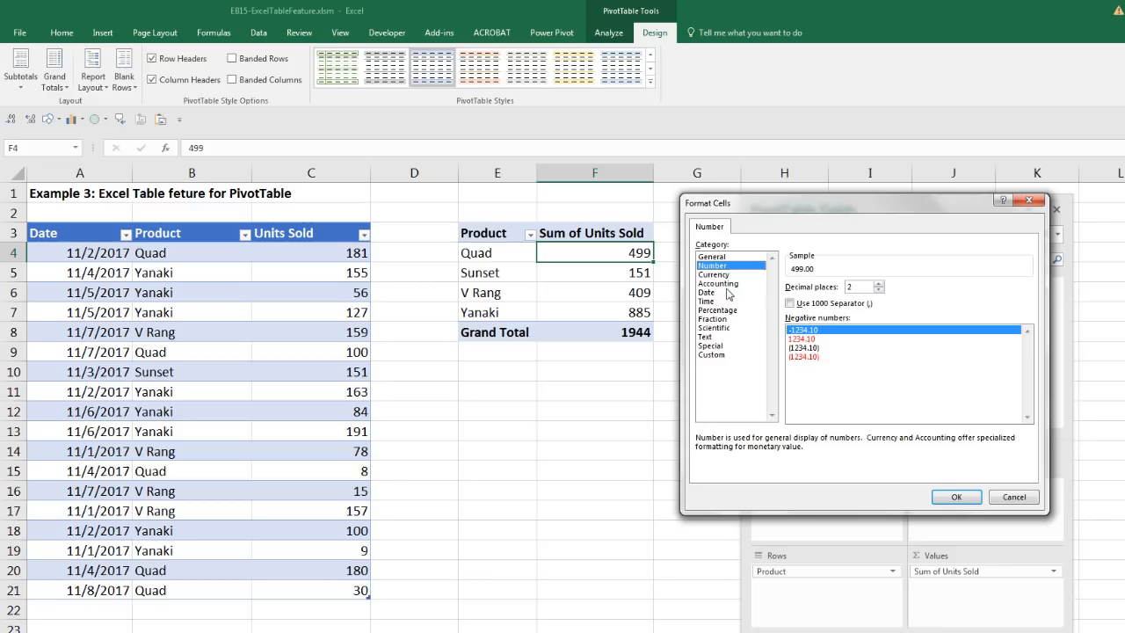
click(794, 305)
click(879, 290)
click(879, 290)
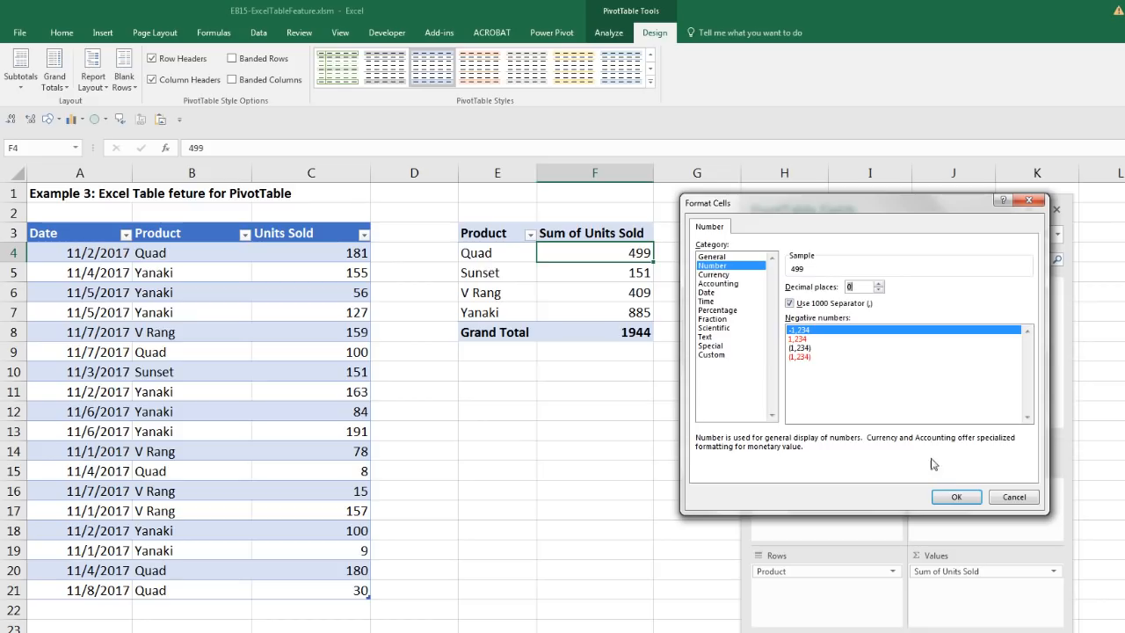
click(956, 497)
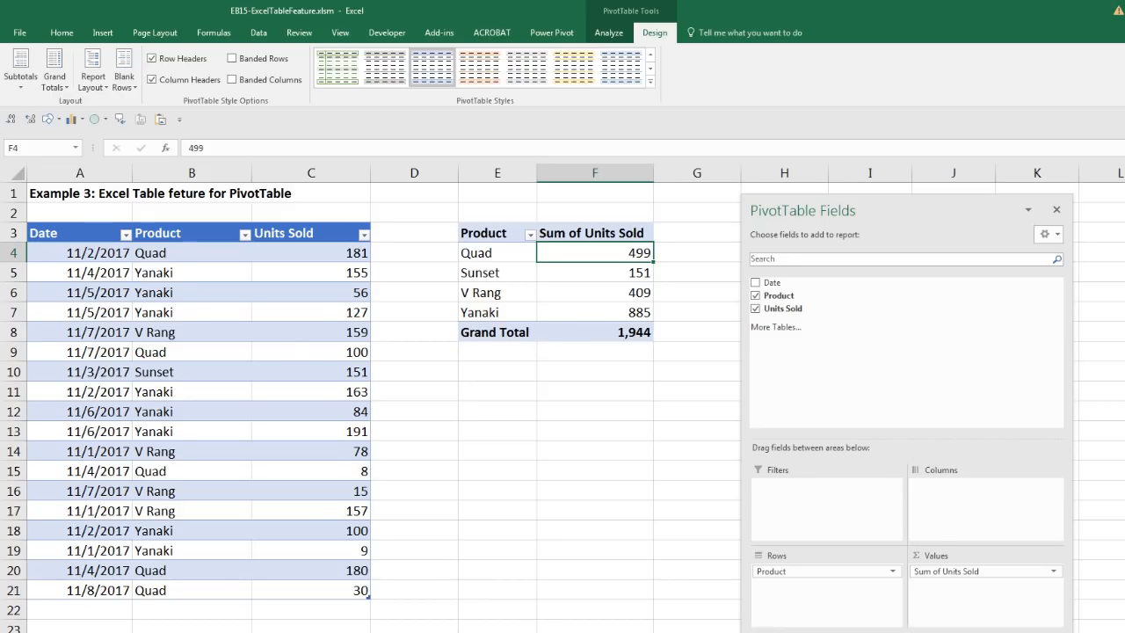
Copy the new records in M3:O10 and paste them directly below UnitSalesTable, starting at A22.
scroll(591, 296, right, 7)
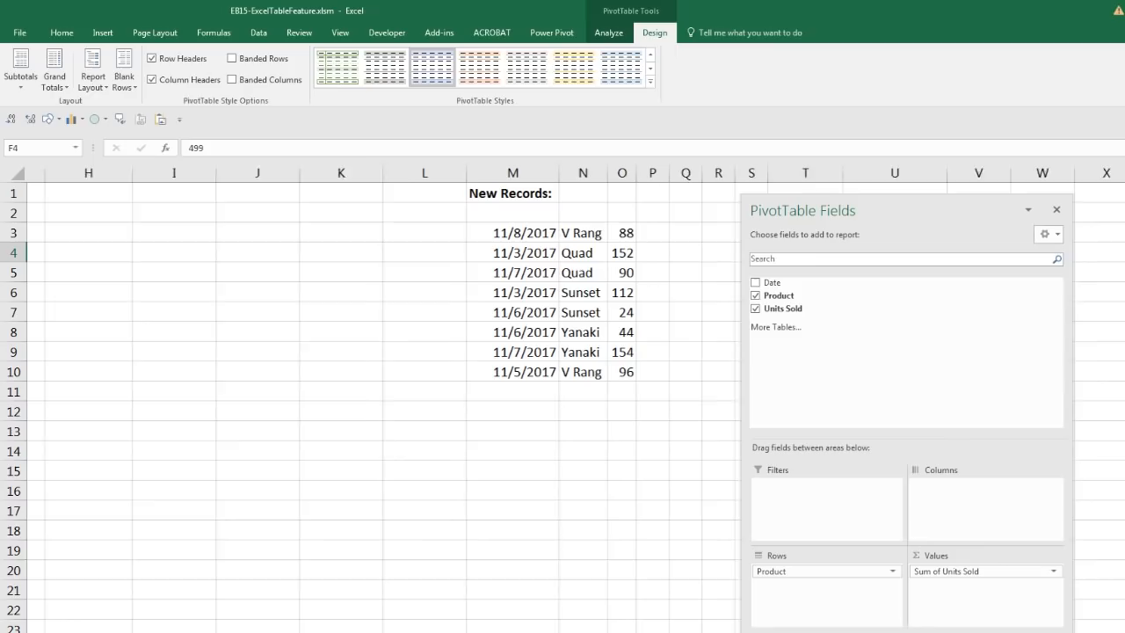
drag(508, 234, 604, 373)
key(ctrl+c)
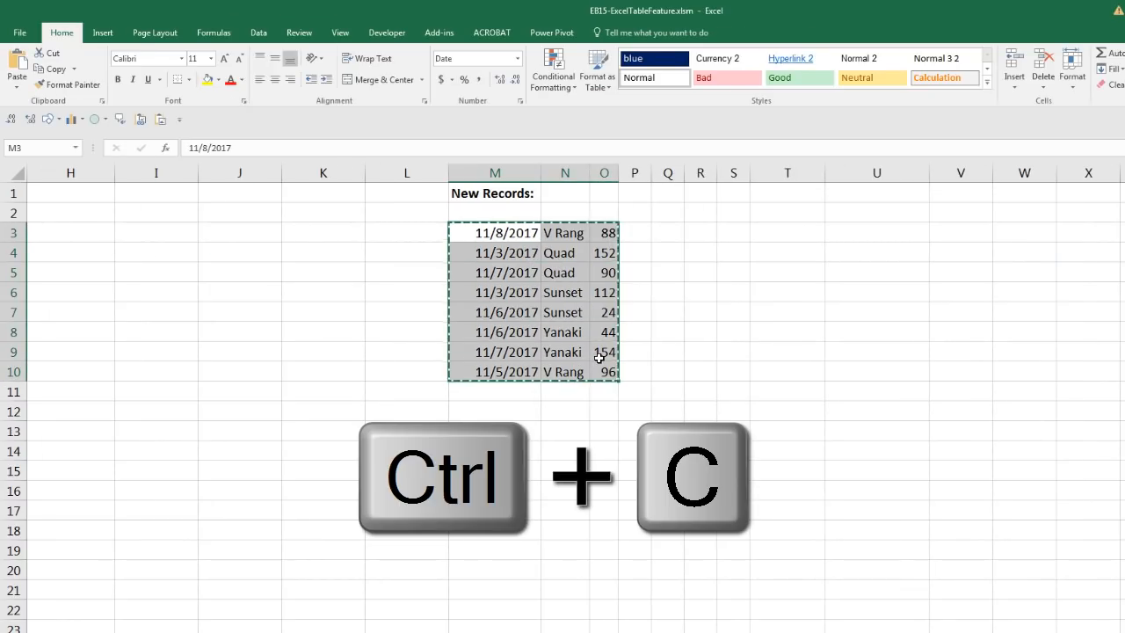
scroll(676, 475, left, 7)
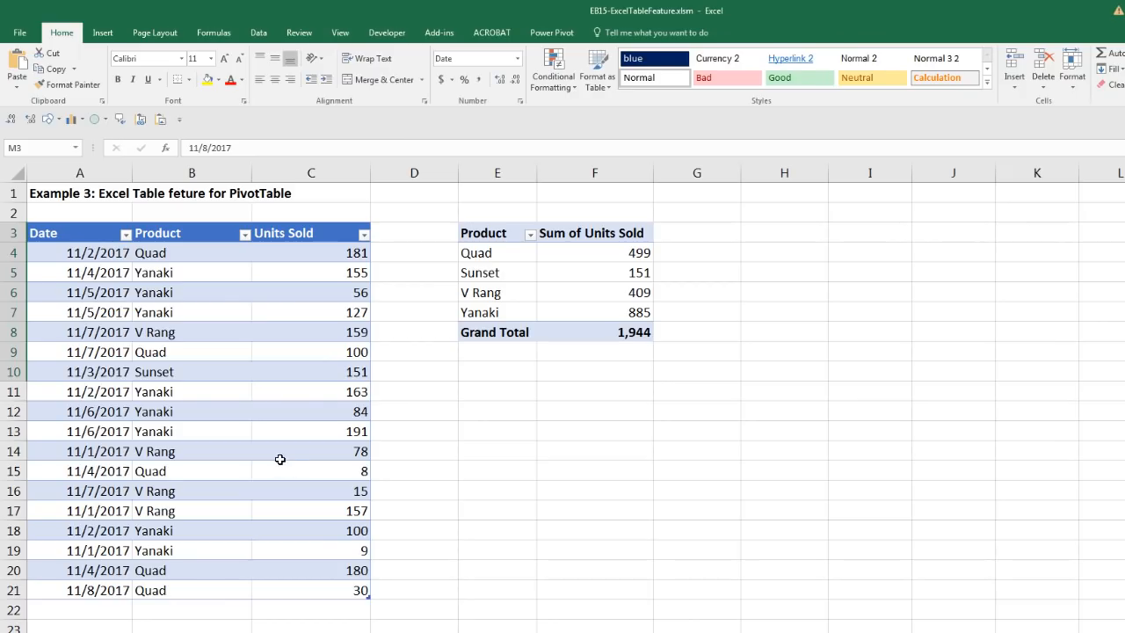
click(80, 608)
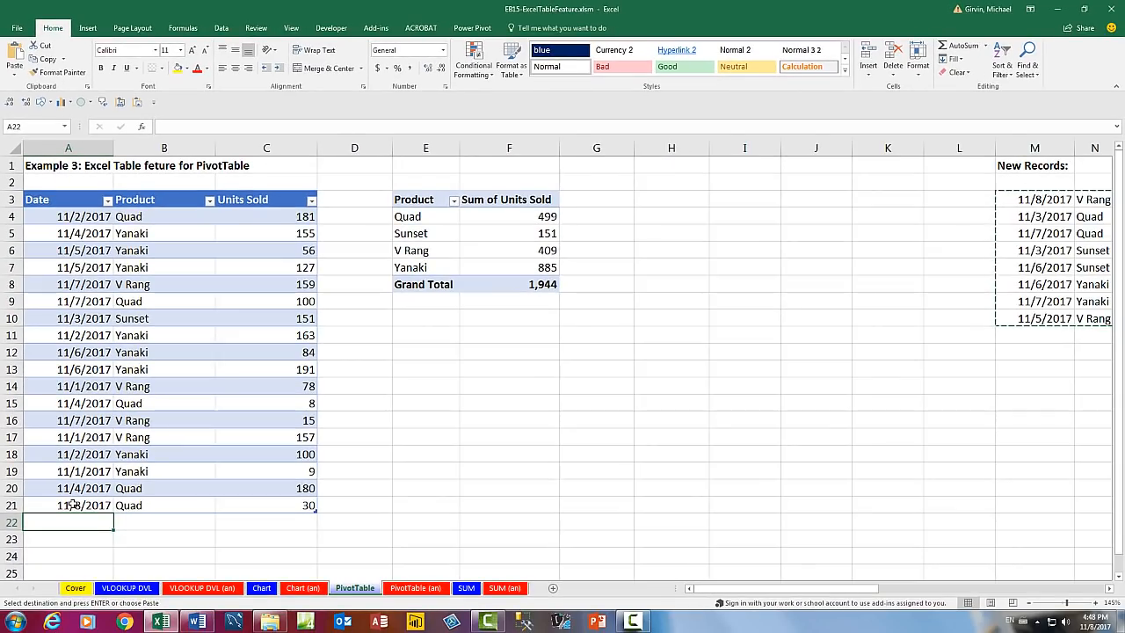
scroll(73, 497, down, 2)
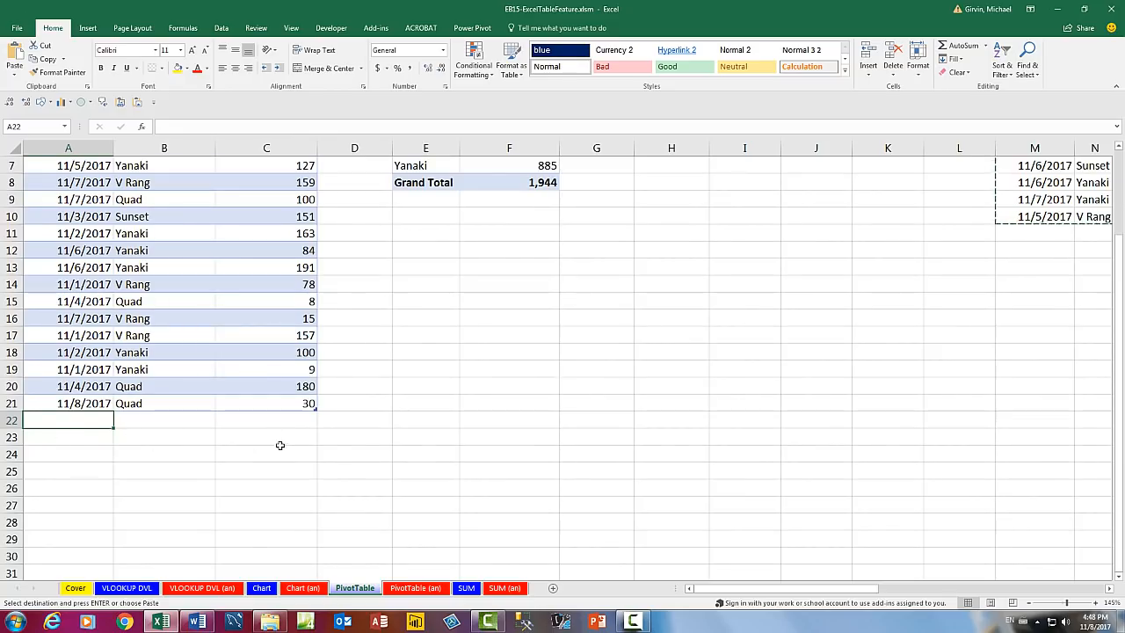
key(ctrl+v)
scroll(272, 444, down, 2)
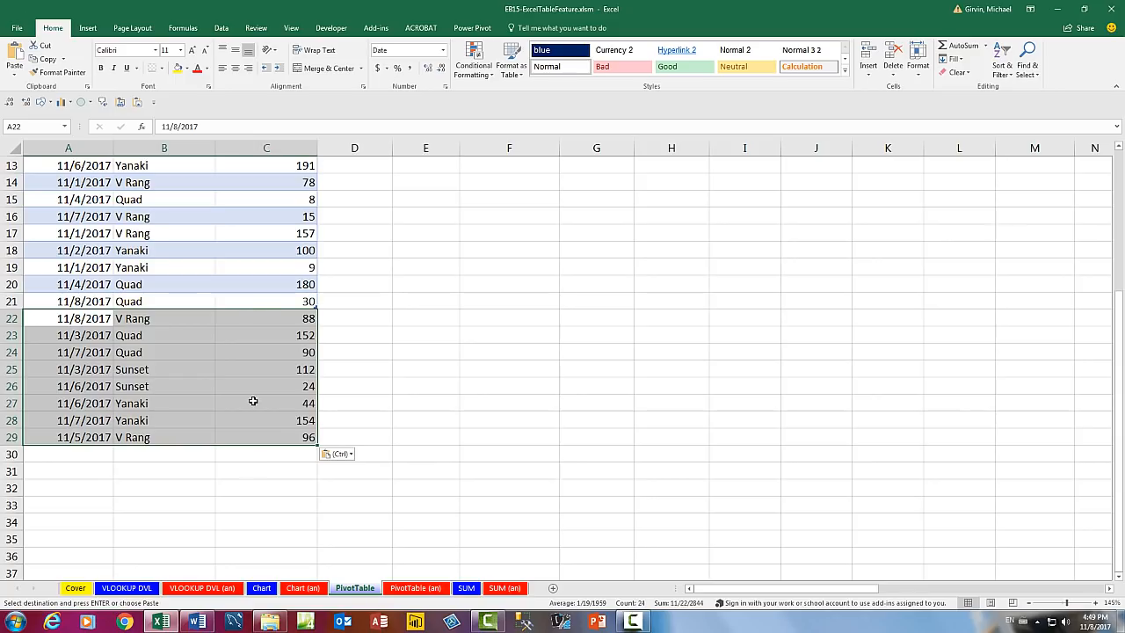
Try extending UnitSalesTable by its corner down through row 29, and undo the extension.
click(271, 283)
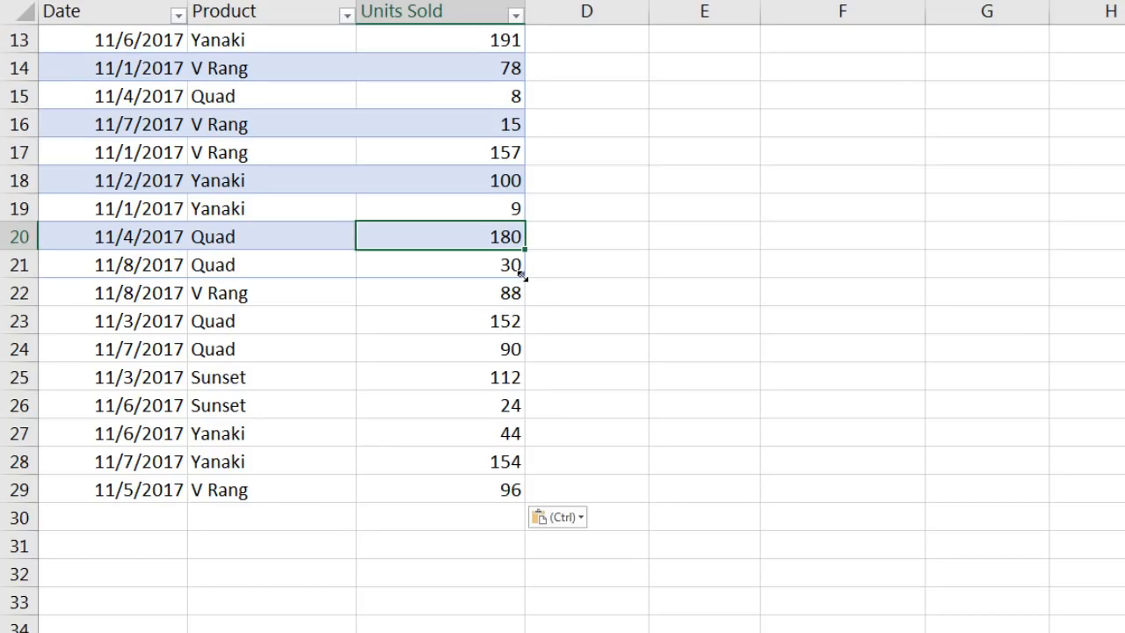
drag(522, 276, 525, 490)
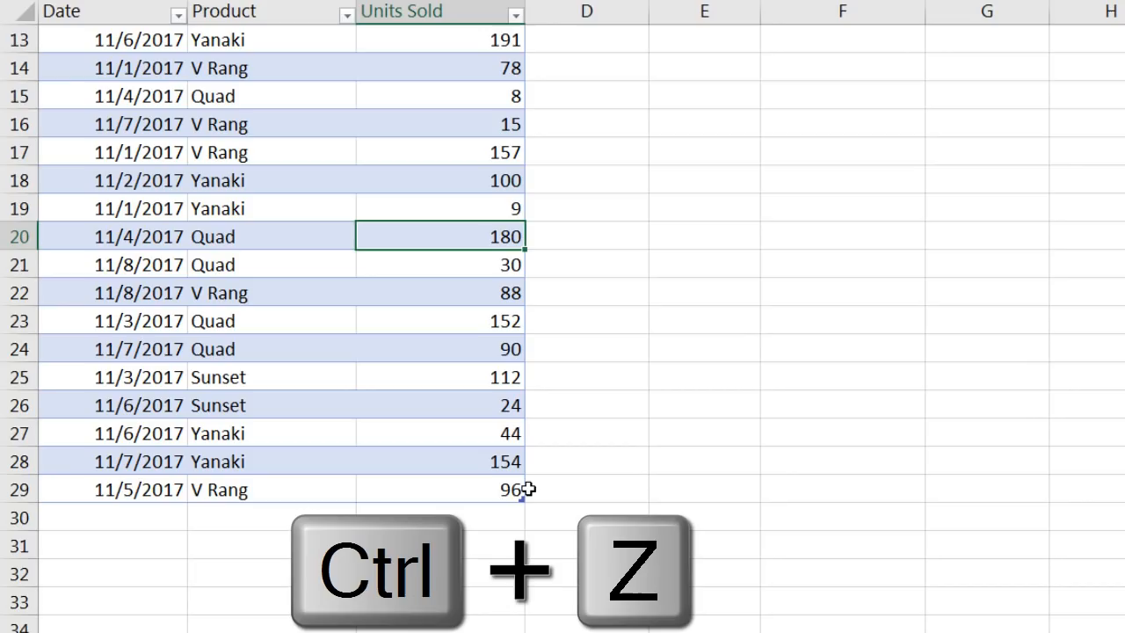
key(ctrl+z)
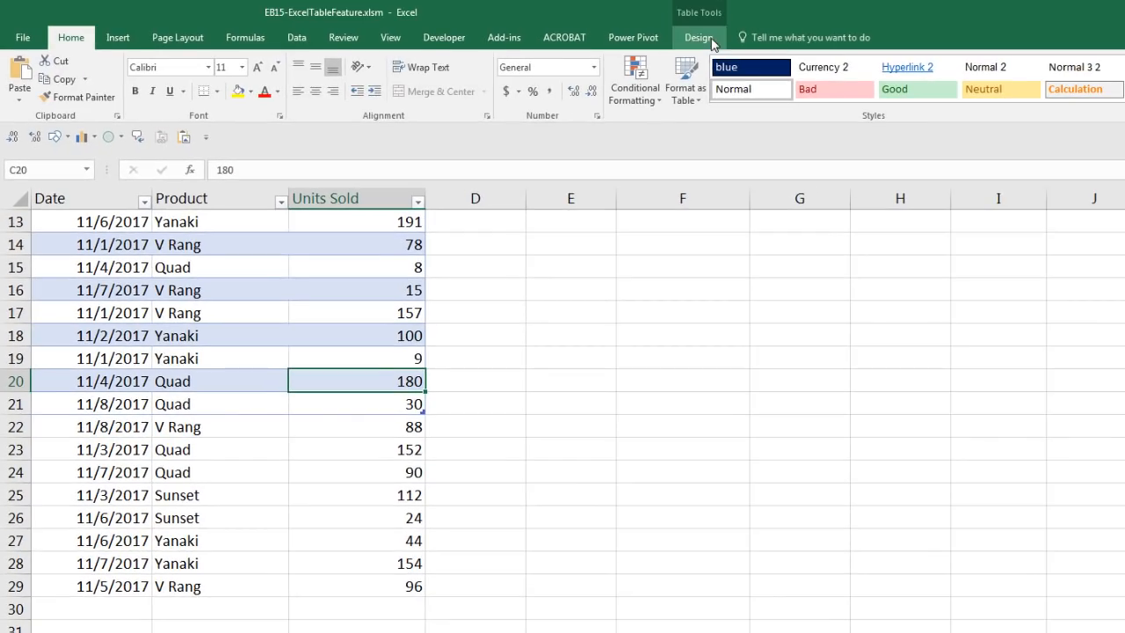
Resize UnitSalesTable to the range A3:C29 so that it includes the pasted records.
click(708, 38)
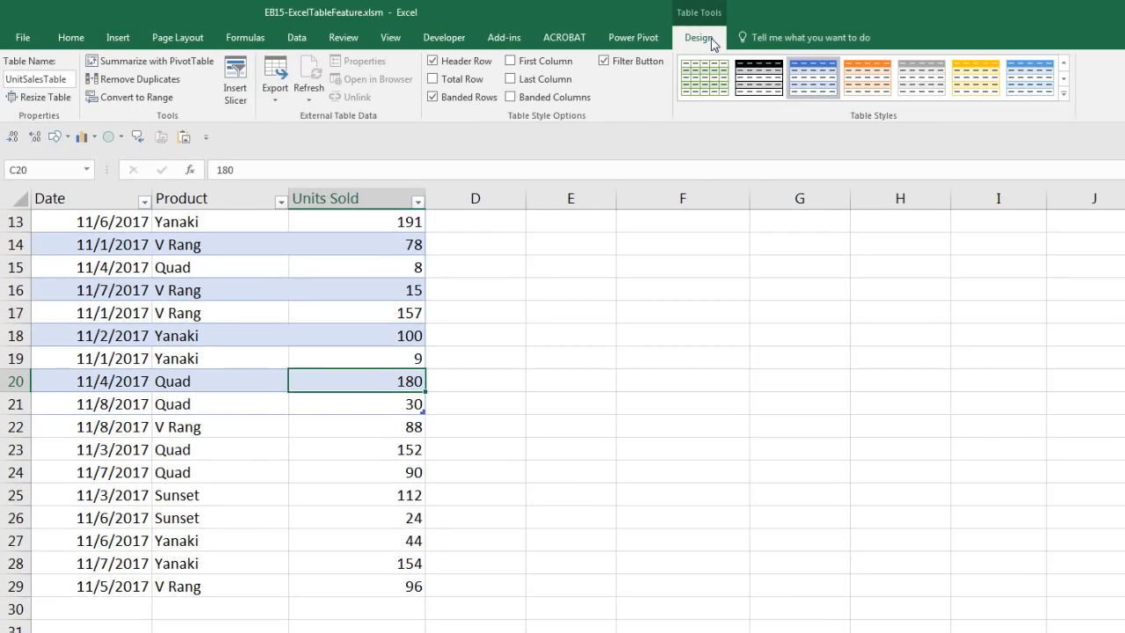
click(39, 98)
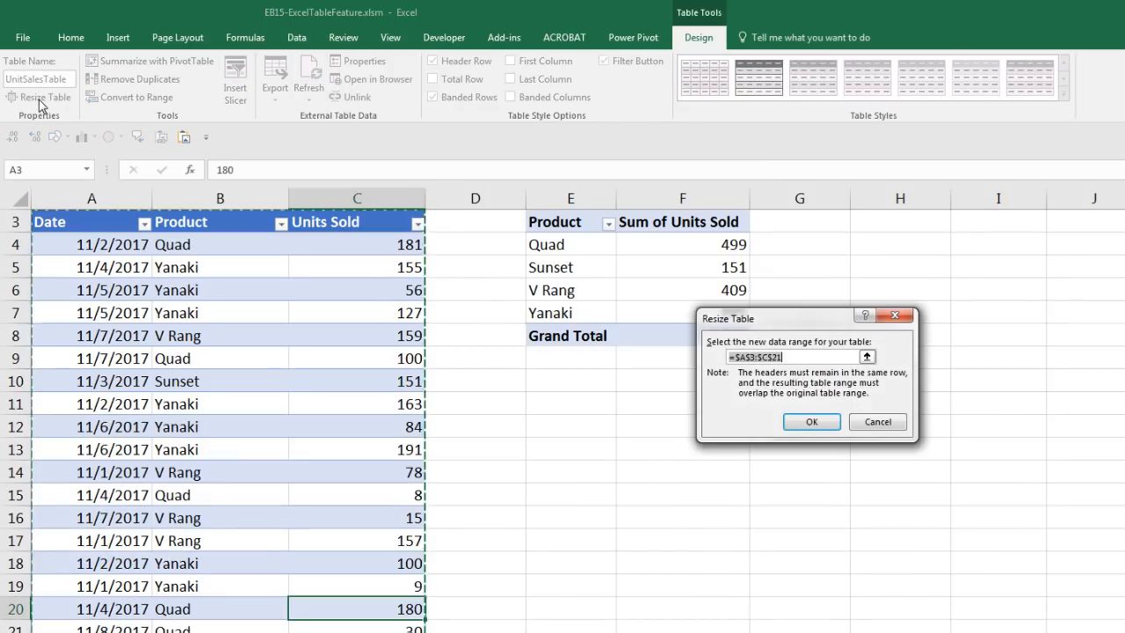
drag(816, 320, 589, 362)
drag(70, 221, 299, 560)
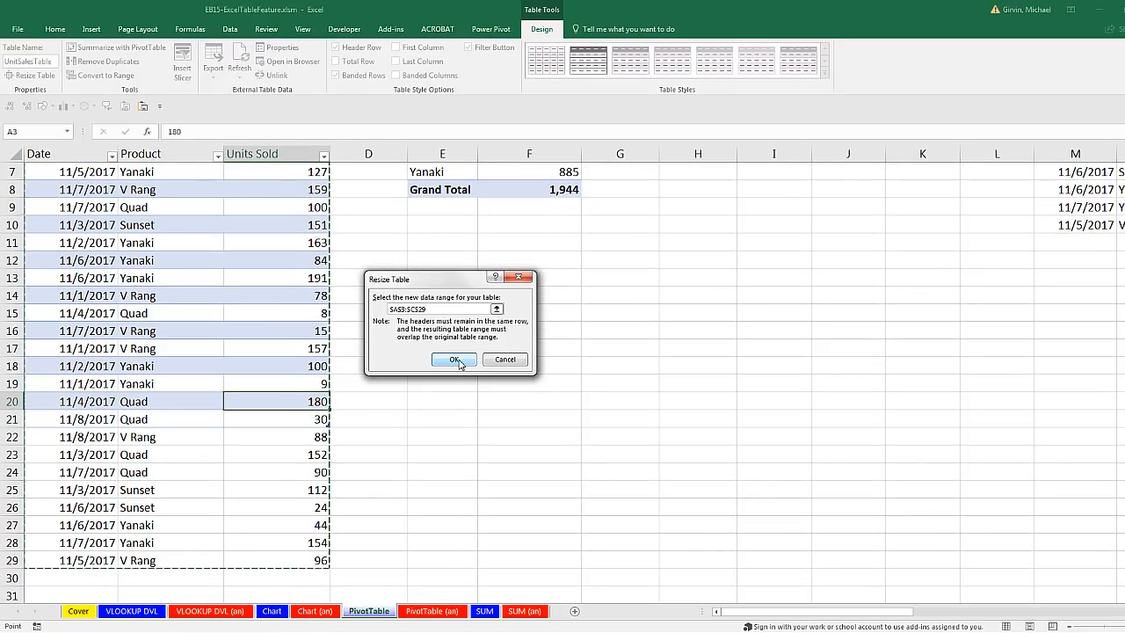
click(457, 360)
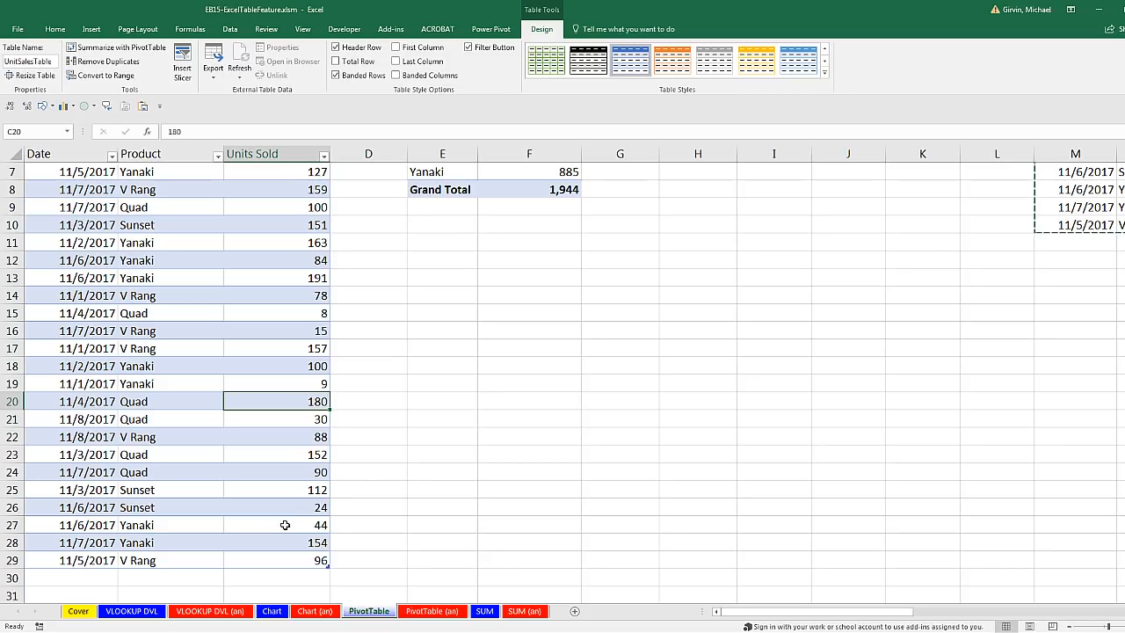
Refresh the PivotTable at E3 so that it includes the records added to UnitSalesTable.
scroll(388, 487, up, 2)
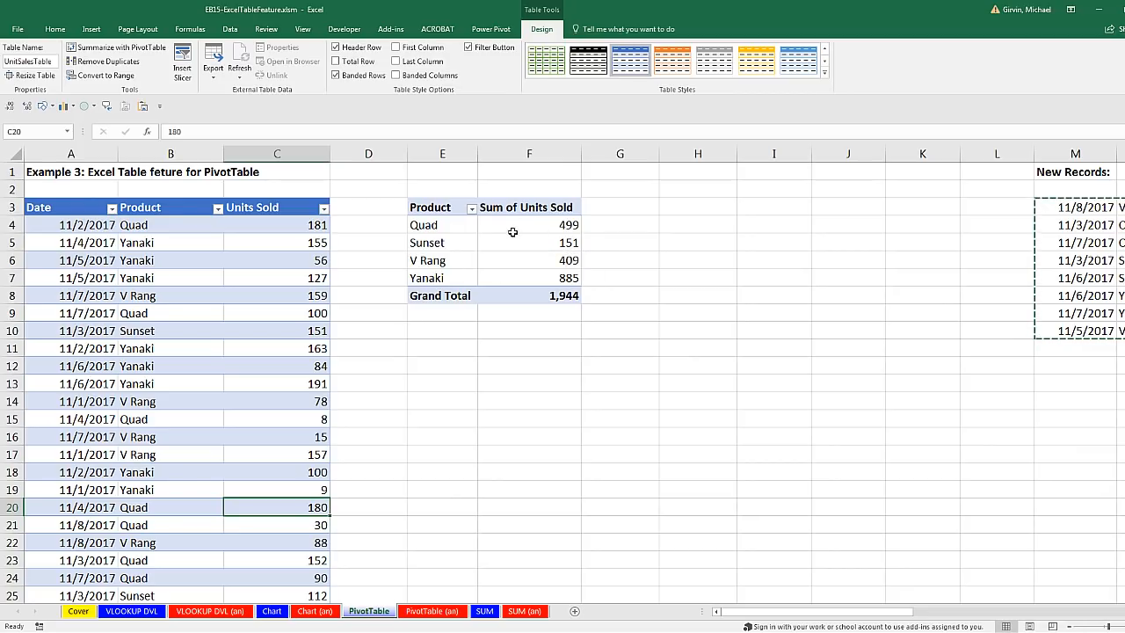
mouse_move(514, 230)
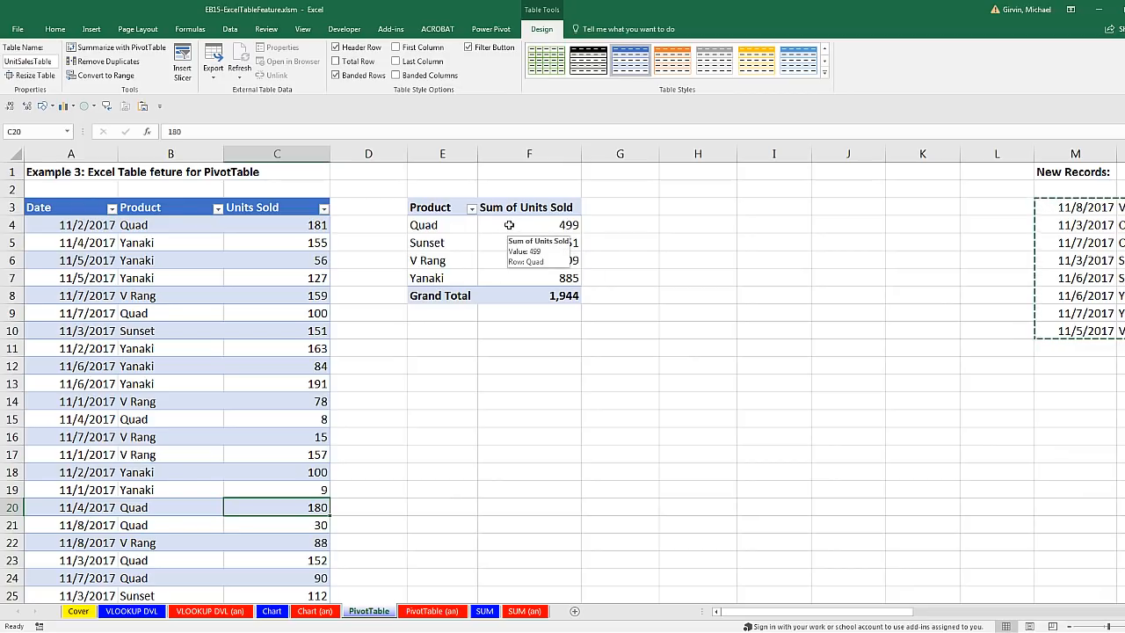
click(509, 225)
right_click(508, 226)
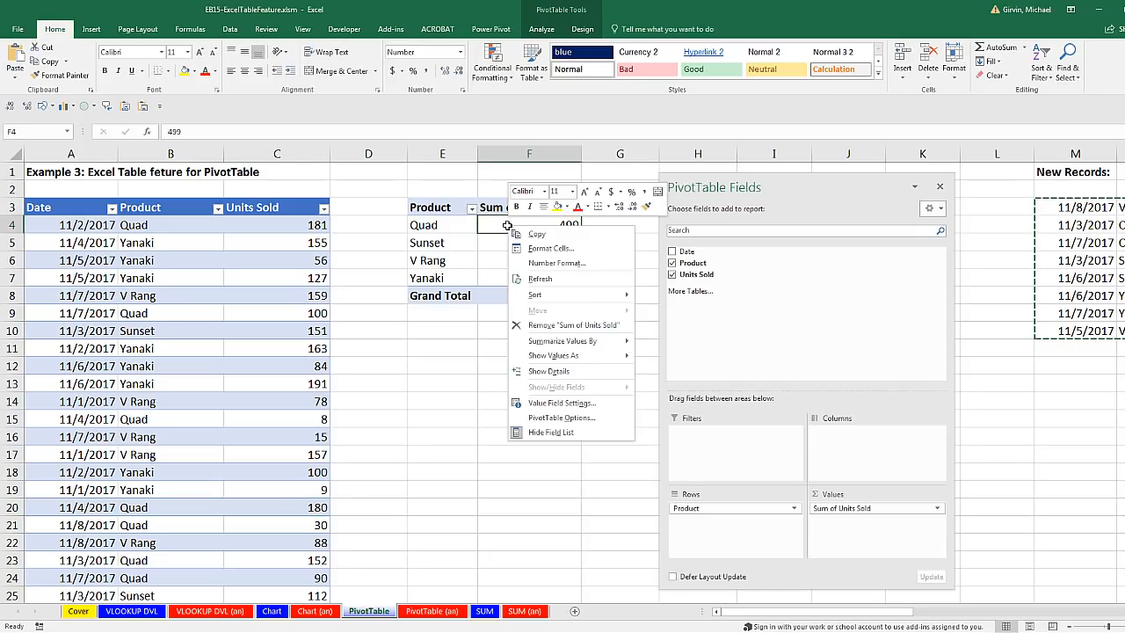
click(567, 281)
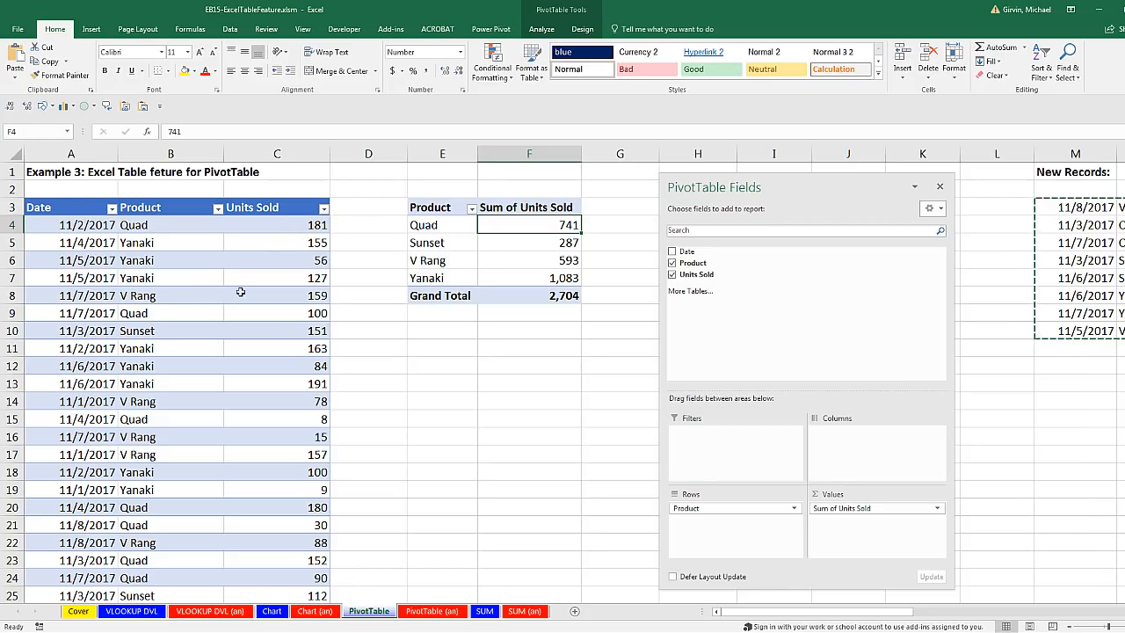
On the SUM sheet, convert the Date, Product and Units Sold data in A3:C636 into an Excel Table with headers.
click(483, 613)
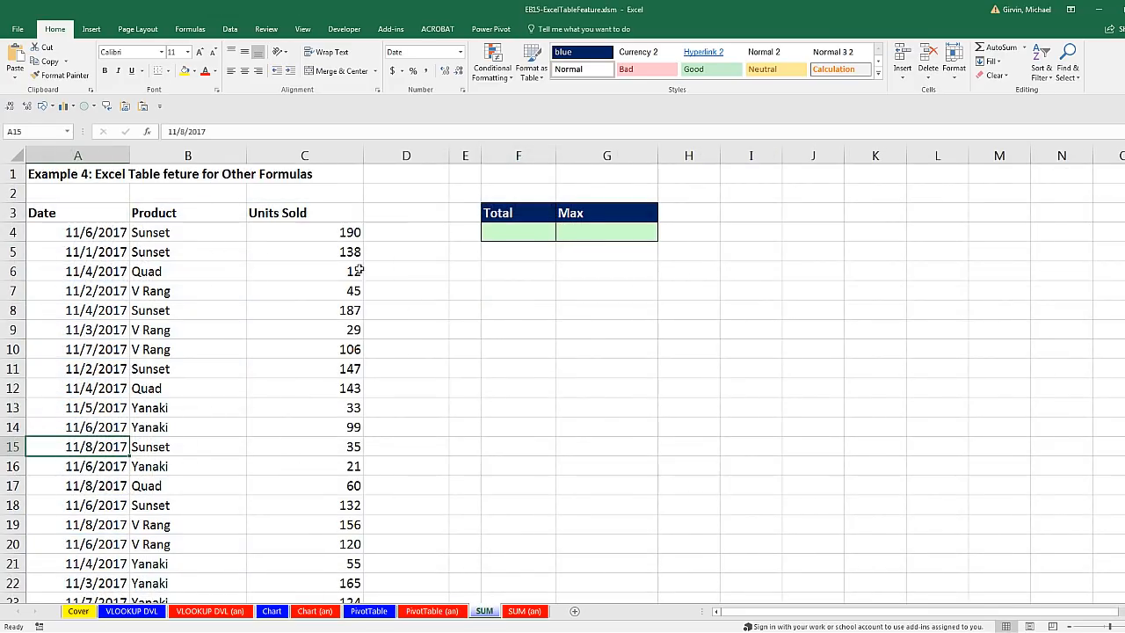
click(200, 236)
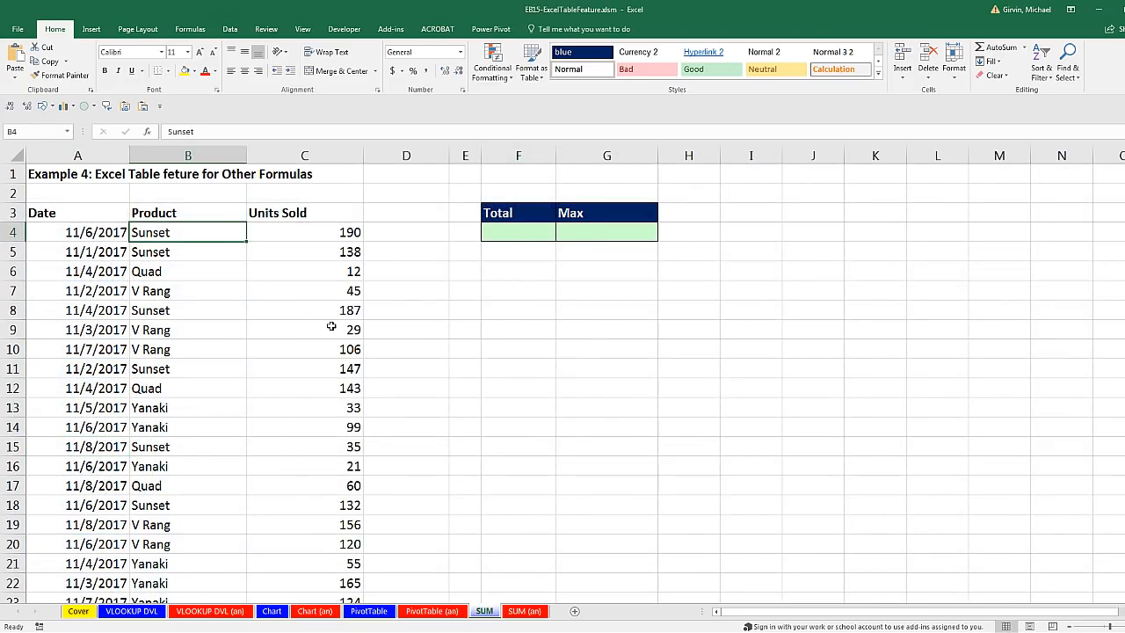
key(ctrl+Down)
key(ctrl+Down)
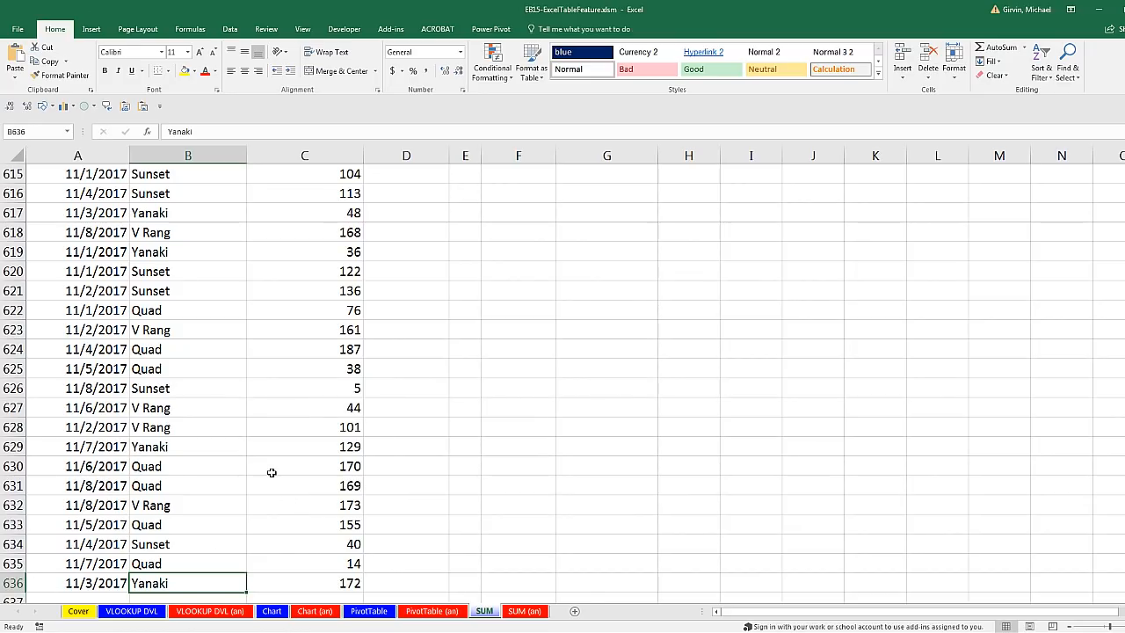
key(ctrl+Up)
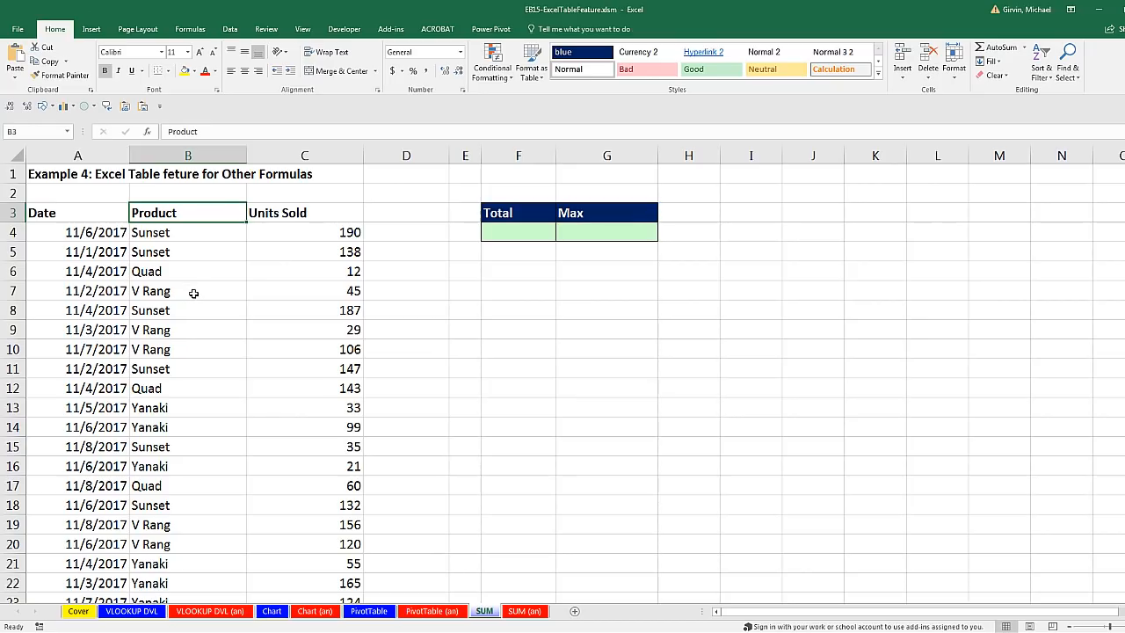
key(ctrl+t)
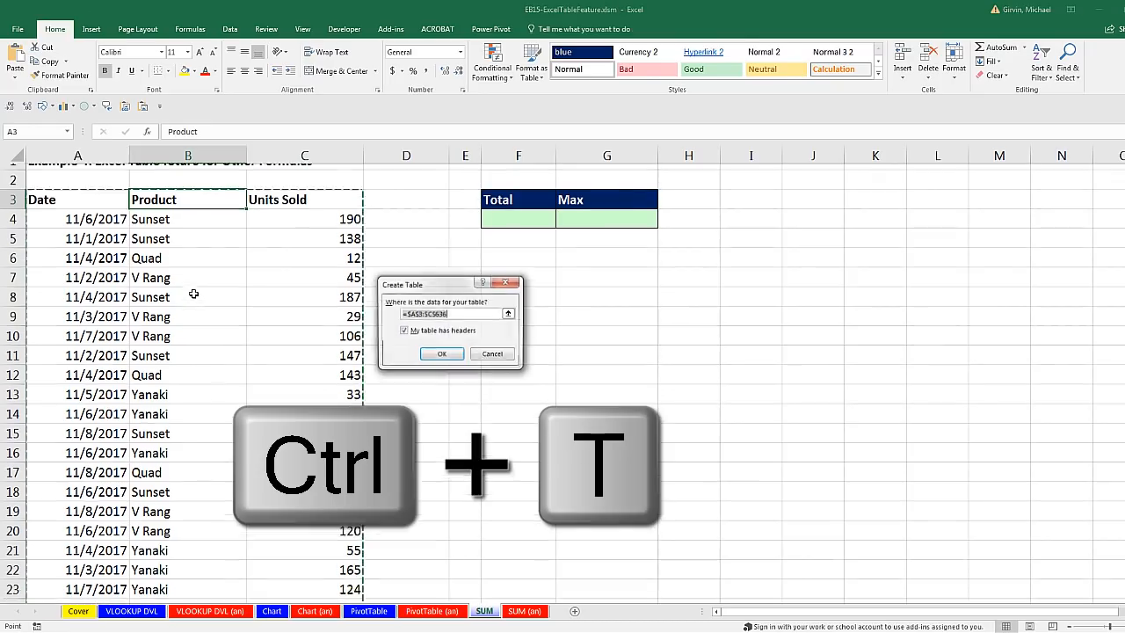
key(Return)
Name the new table ProductUnitsTable.
scroll(193, 293, up, 1)
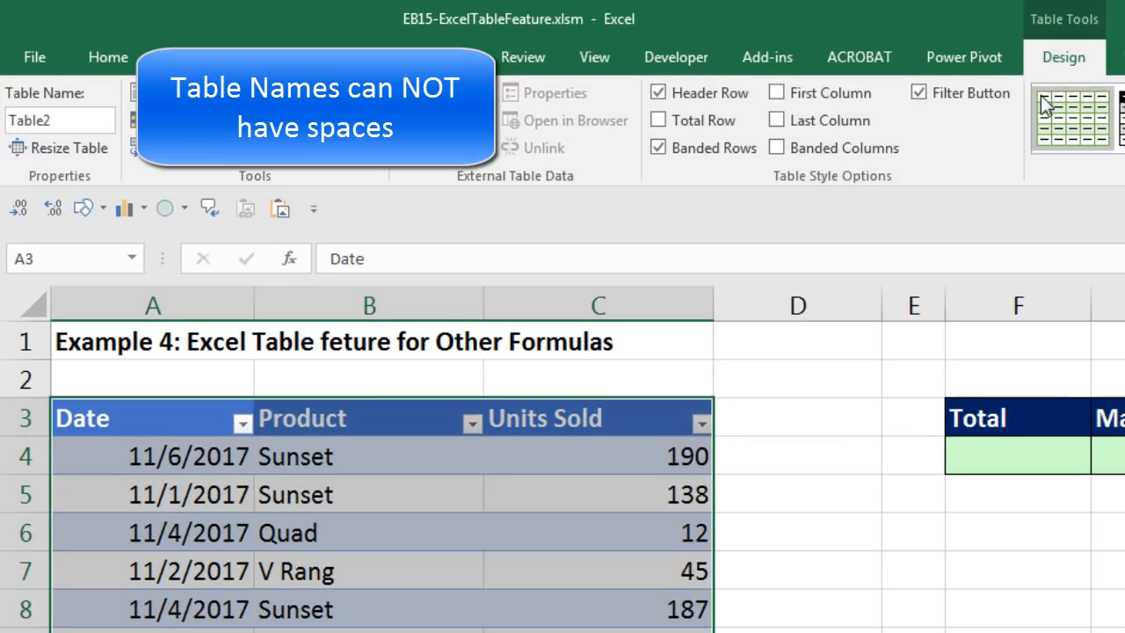
click(74, 120)
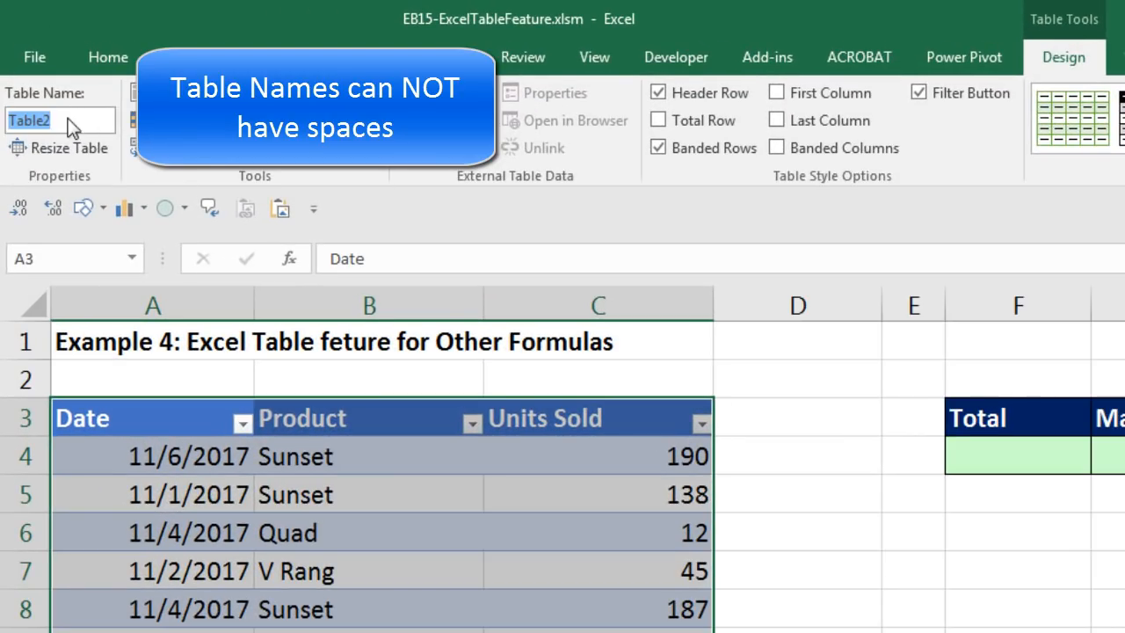
text(ProductUnitsTable)
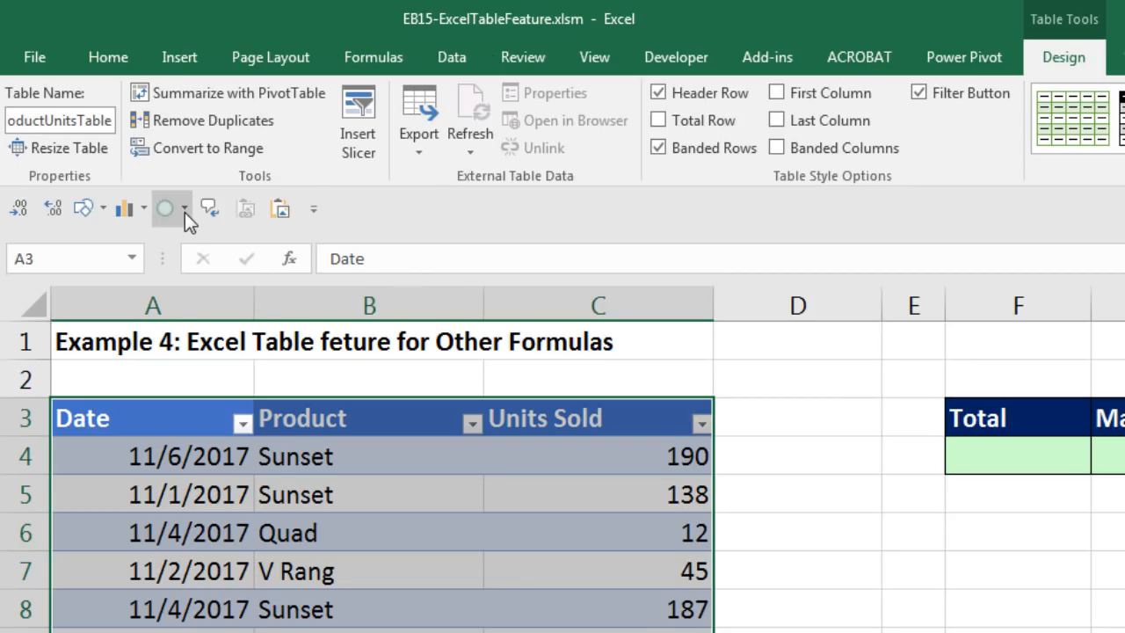
key(Return)
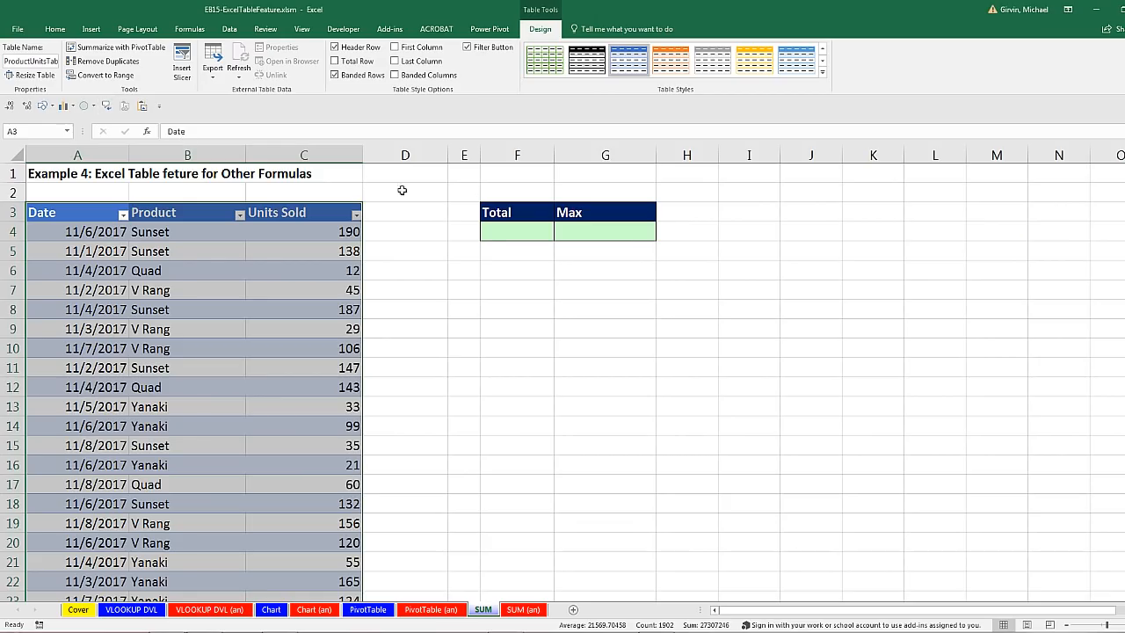
Total the table's Units Sold column in F4 with the formula =SUM(ProductUnitsTable[Units Sold]).
click(497, 235)
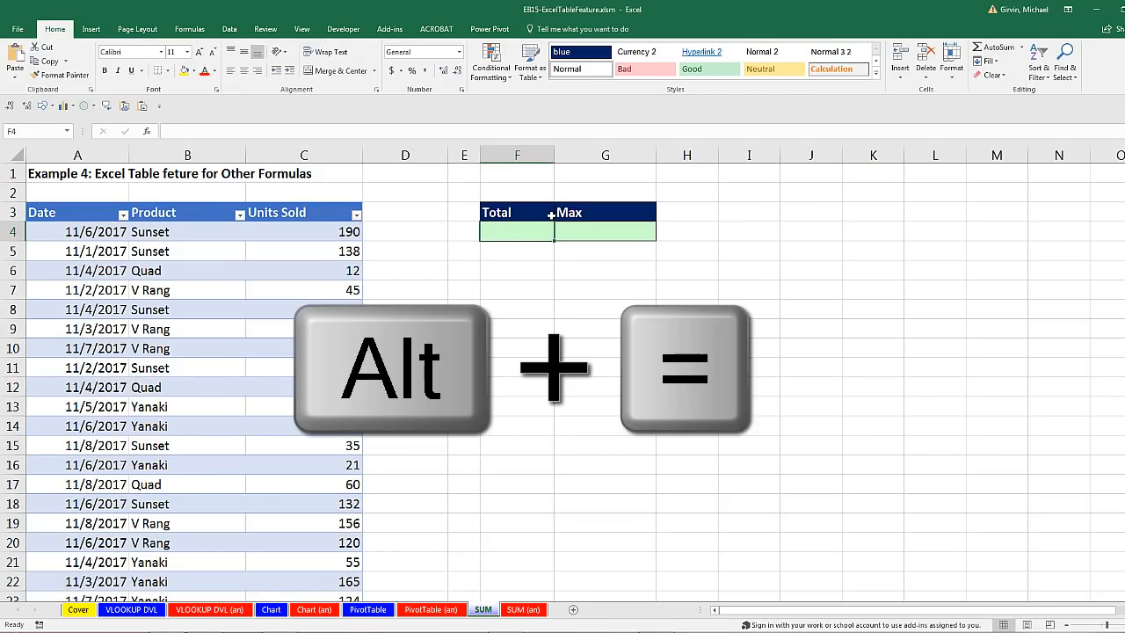
key(alt+equal)
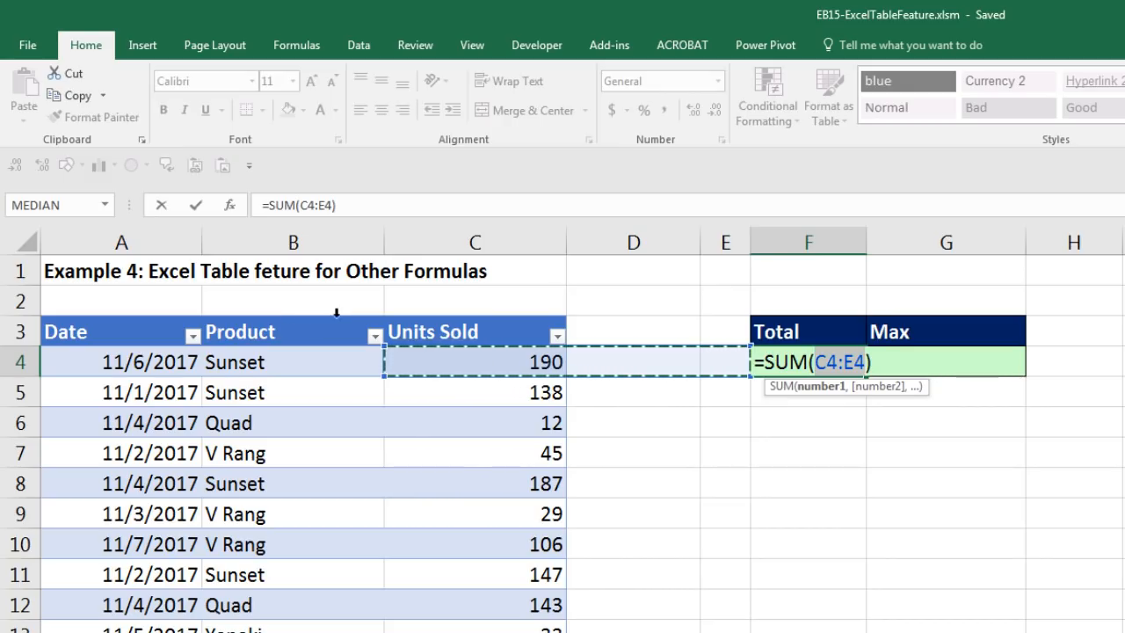
click(436, 316)
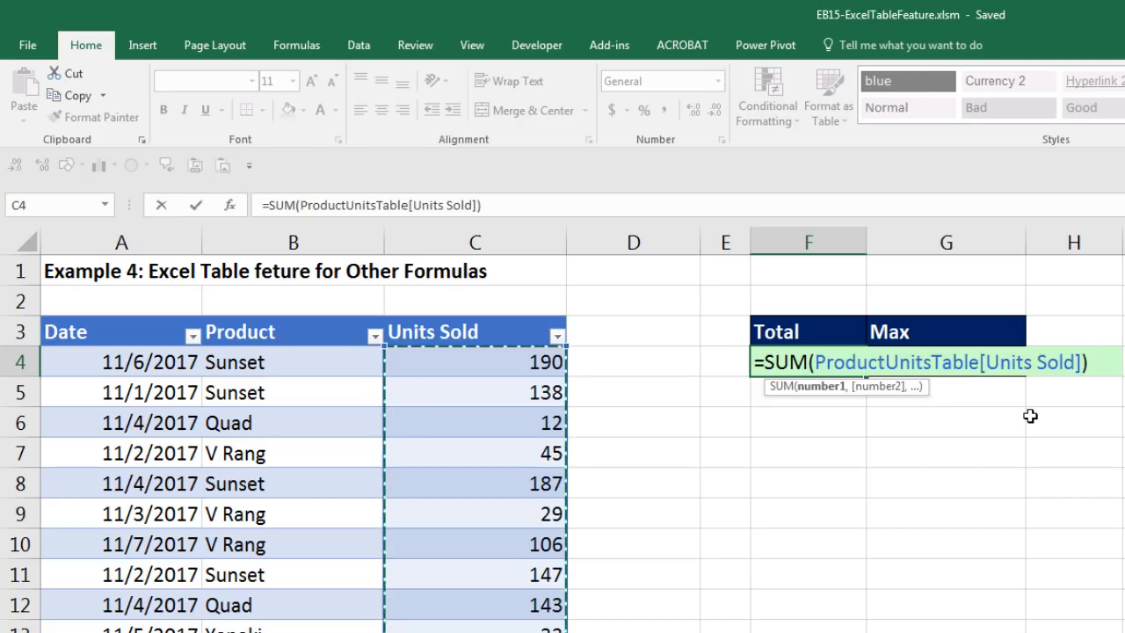
key(Return)
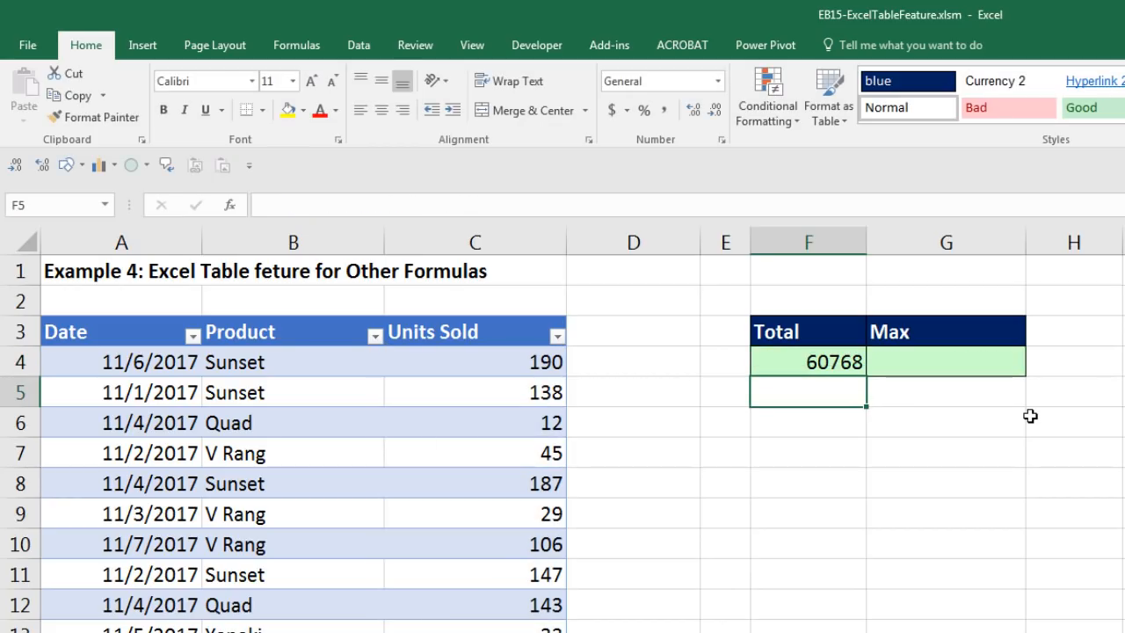
Format the total in F4 as Number with a 1000 separator and 0 decimal places.
click(830, 361)
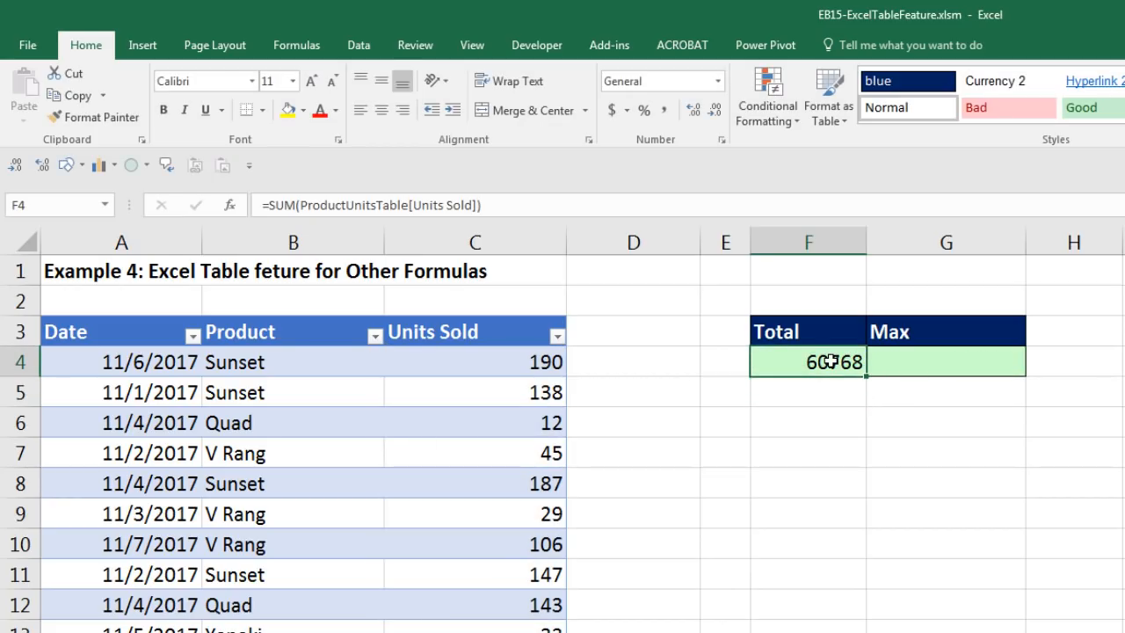
key(ctrl+1)
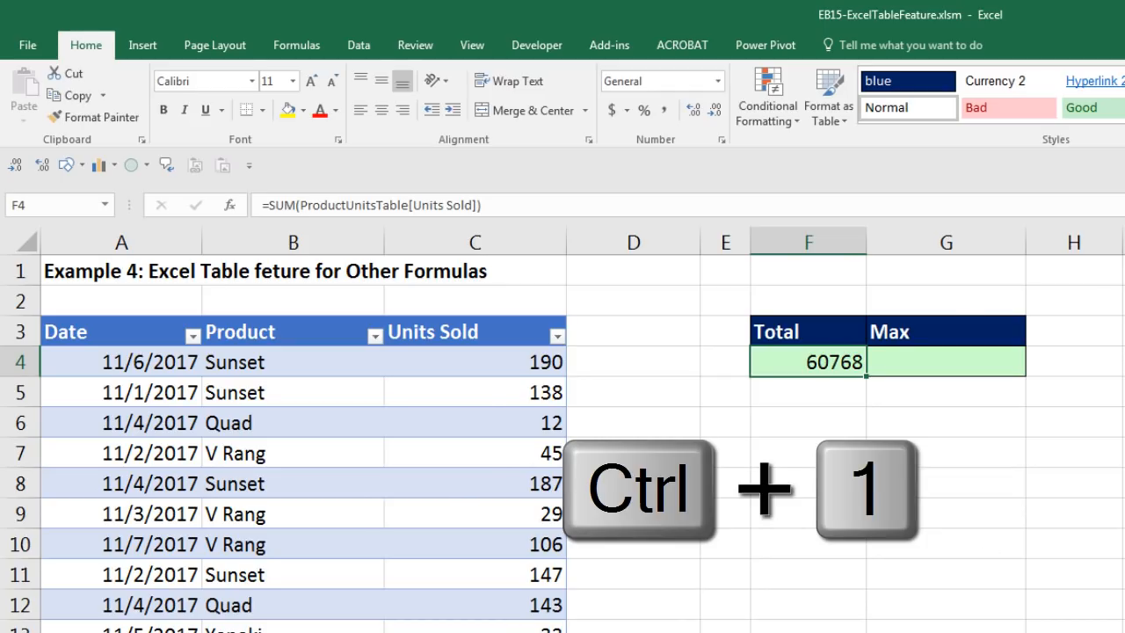
drag(684, 296, 894, 430)
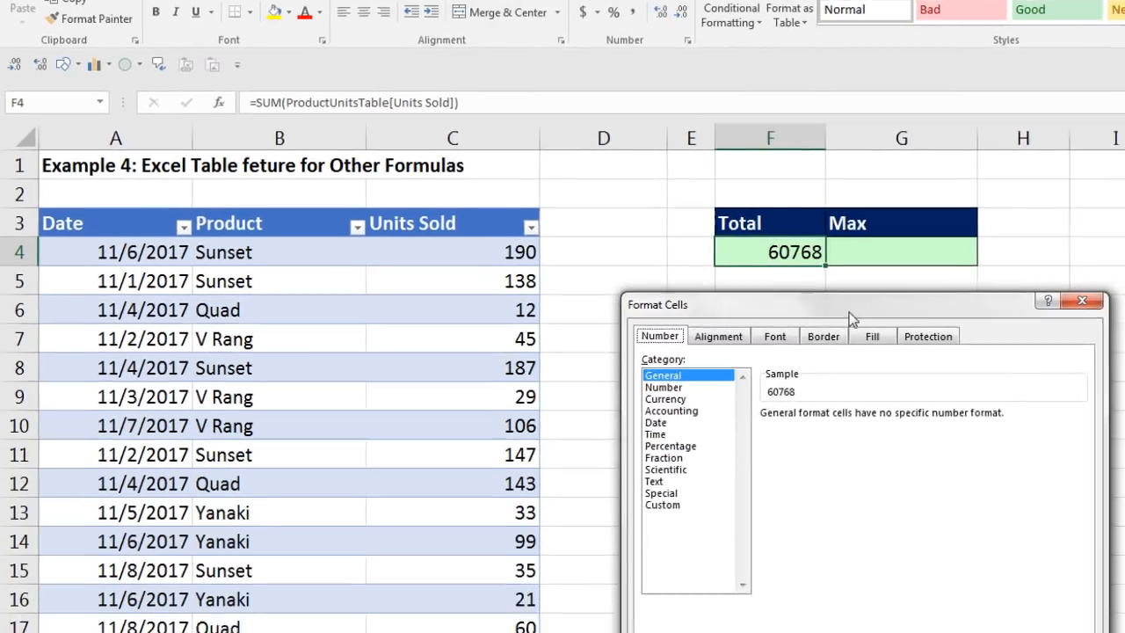
click(664, 387)
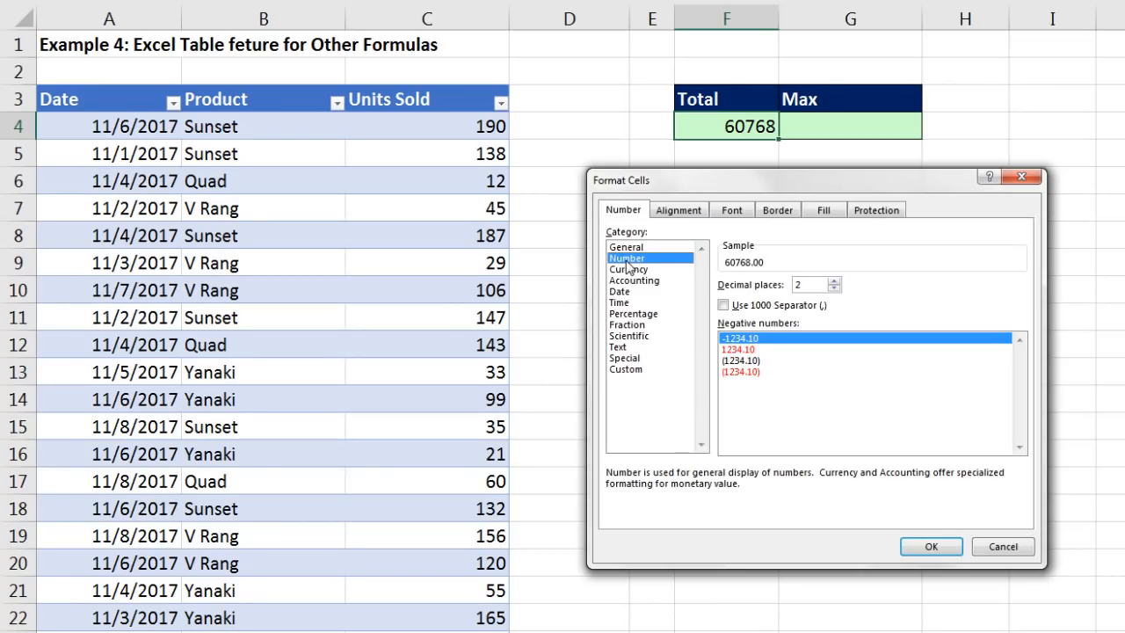
click(723, 305)
click(834, 288)
click(835, 289)
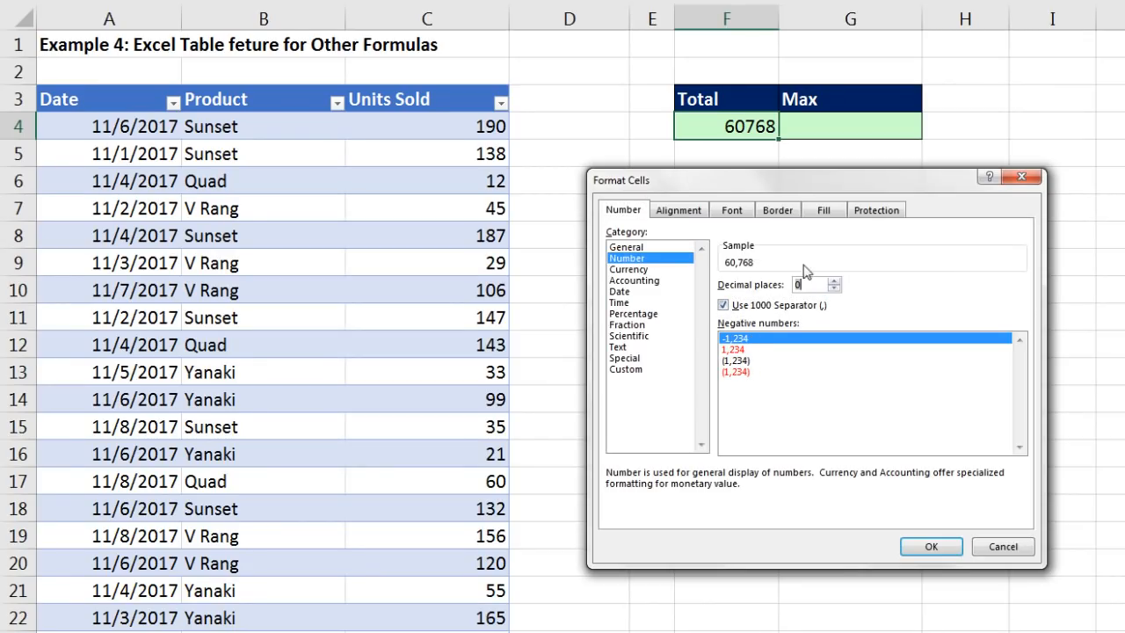
click(930, 543)
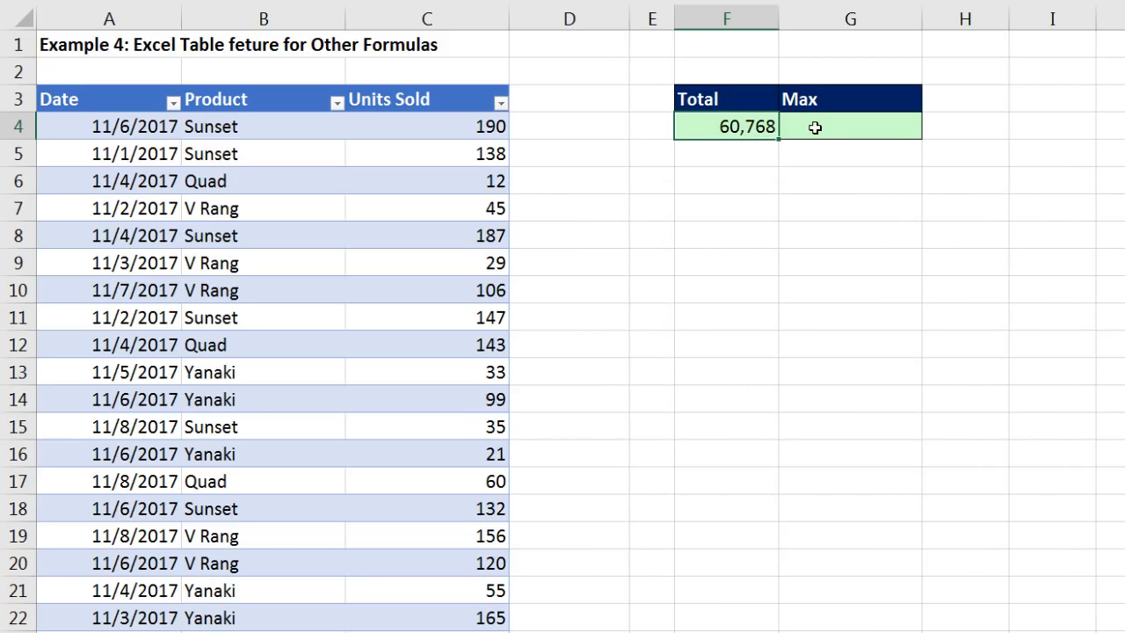
Calculate the largest Units Sold value in G4 with the formula =MAX(ProductUnitsTable[Units Sold]).
click(815, 128)
text(=max)
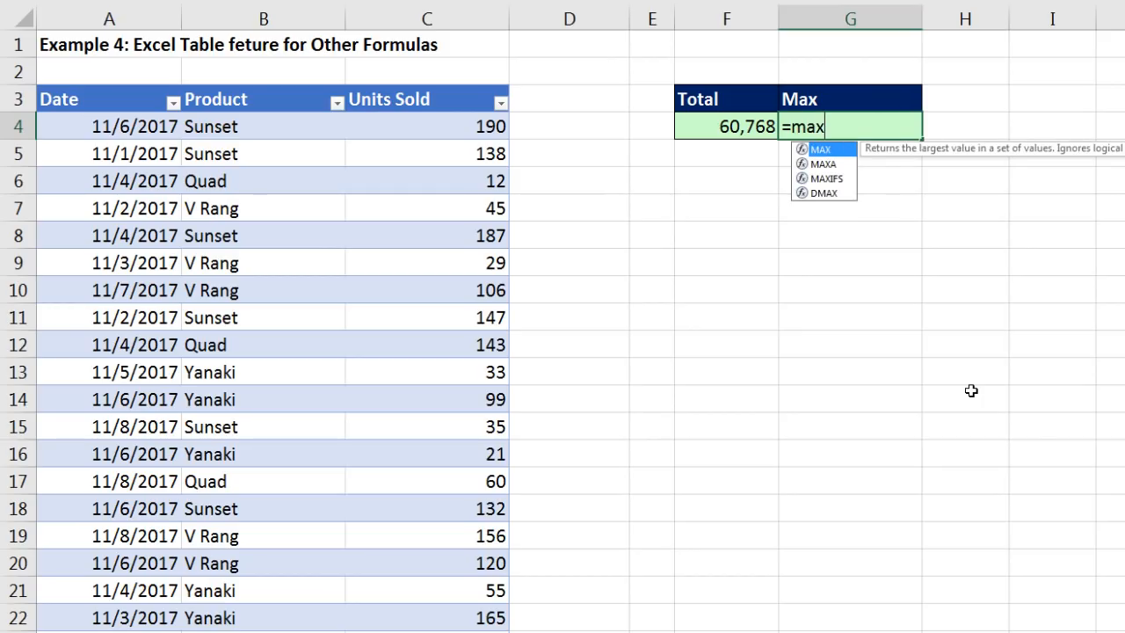
key(Tab)
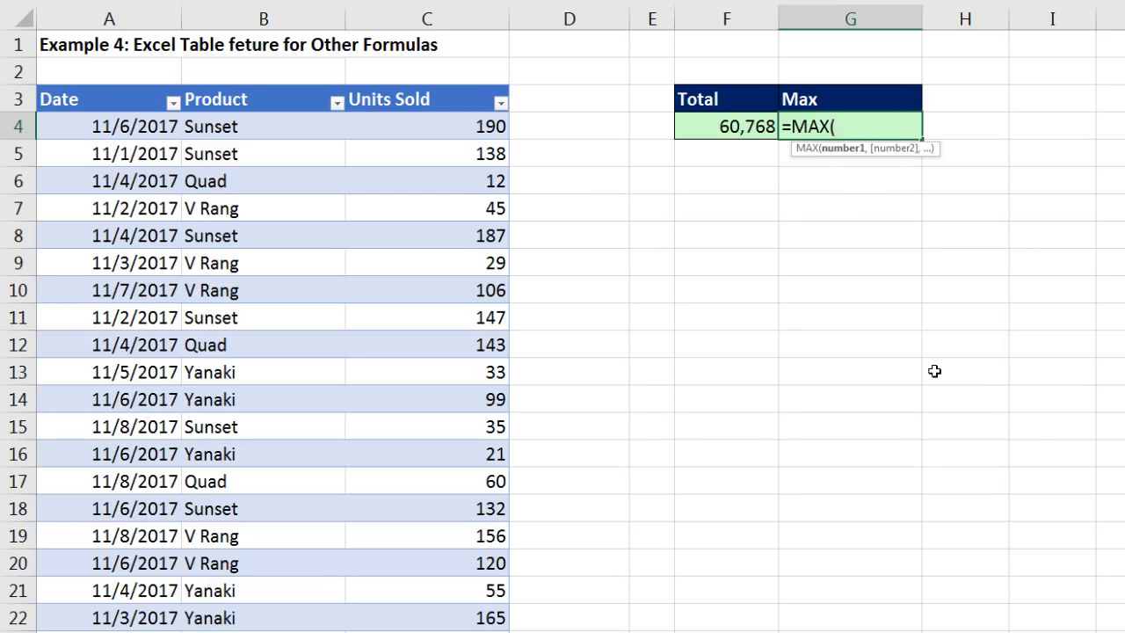
click(453, 84)
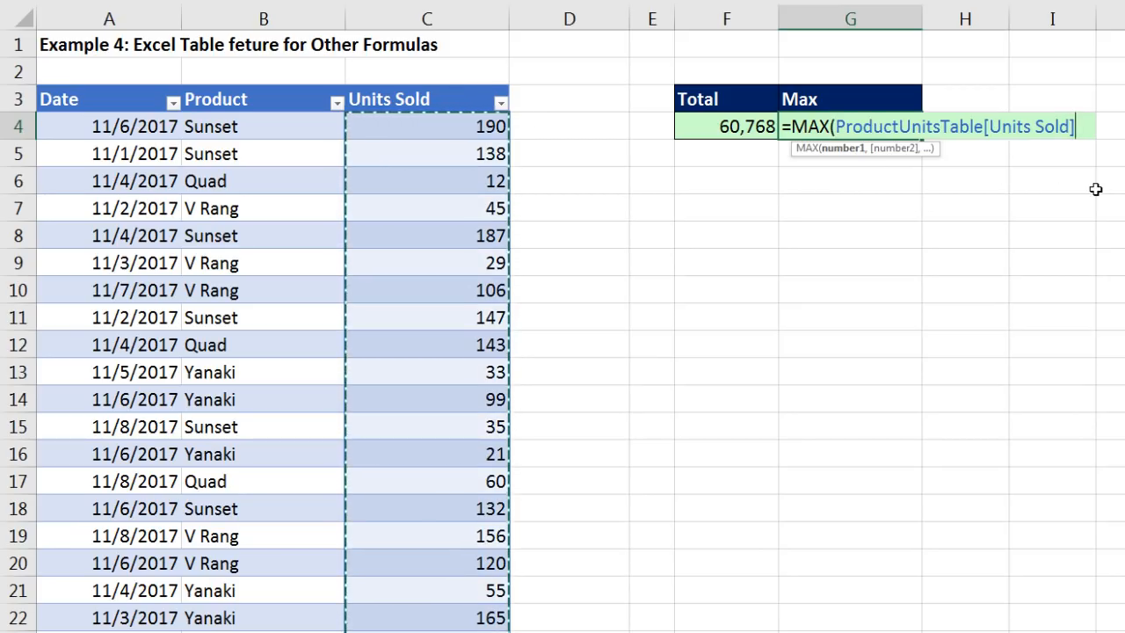
text())
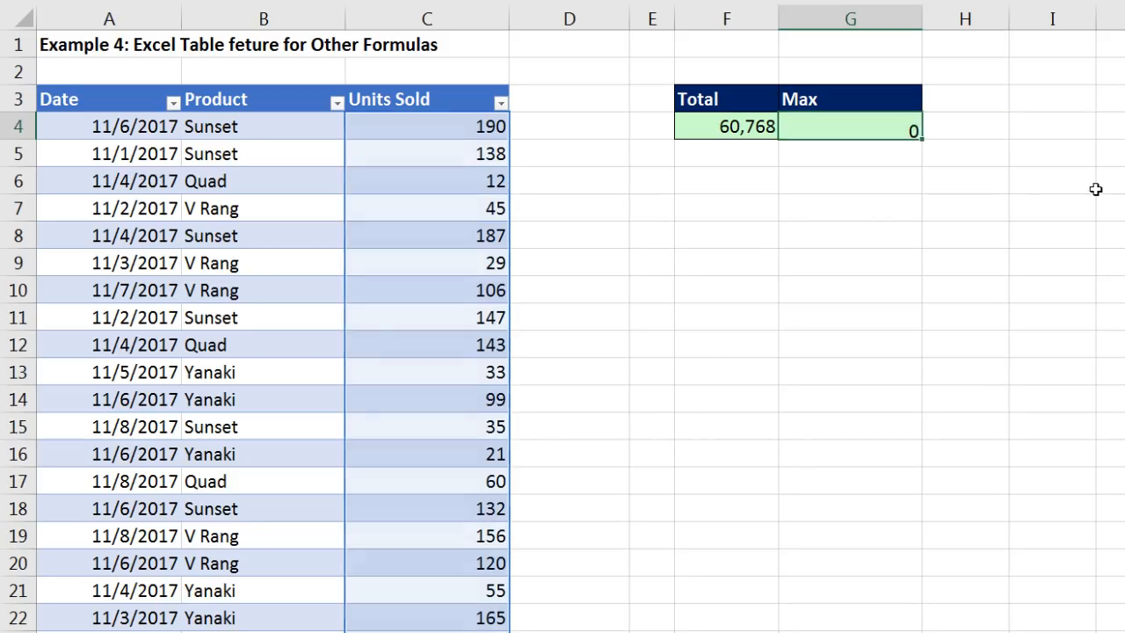
key(Return)
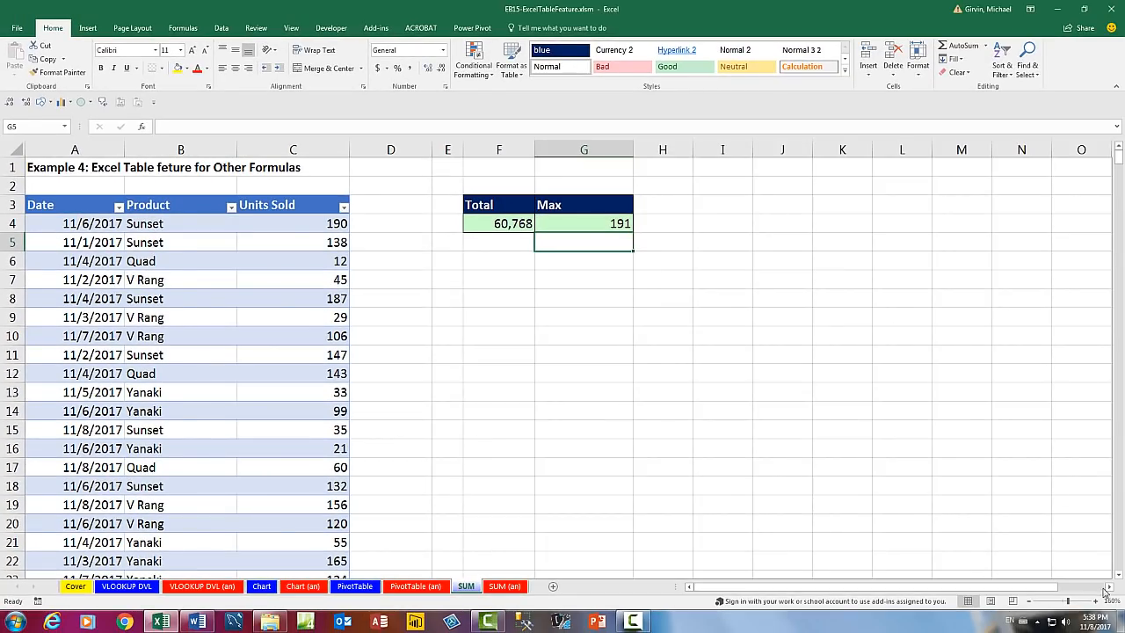
Copy the entire block of new records starting at P4 and paste it directly below ProductUnitsTable, starting at A637.
click(1109, 588)
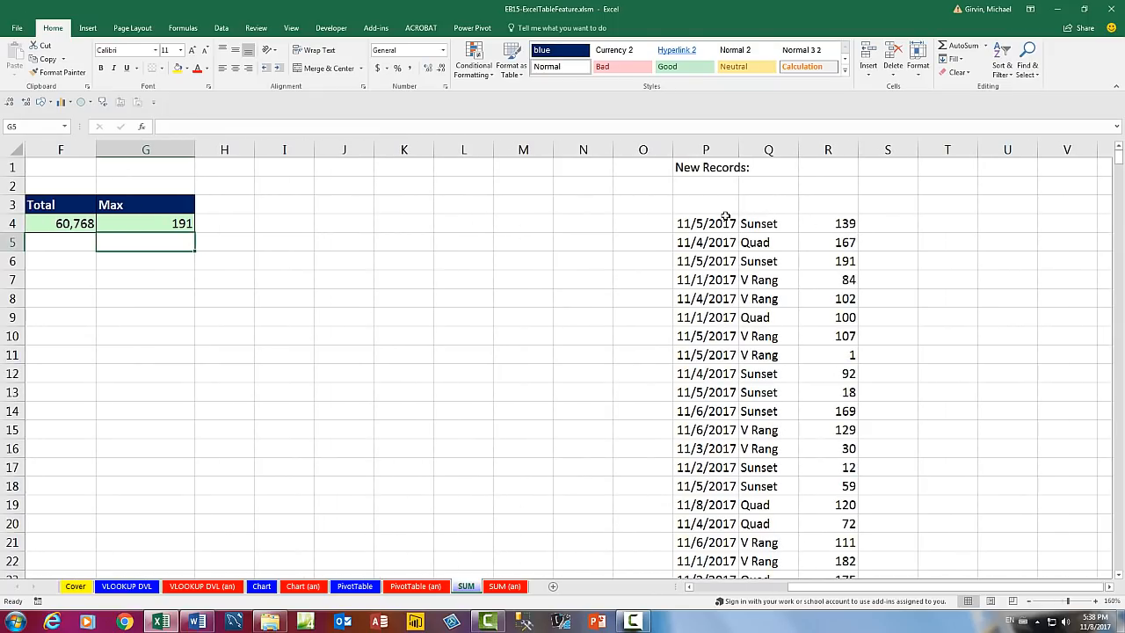
click(701, 224)
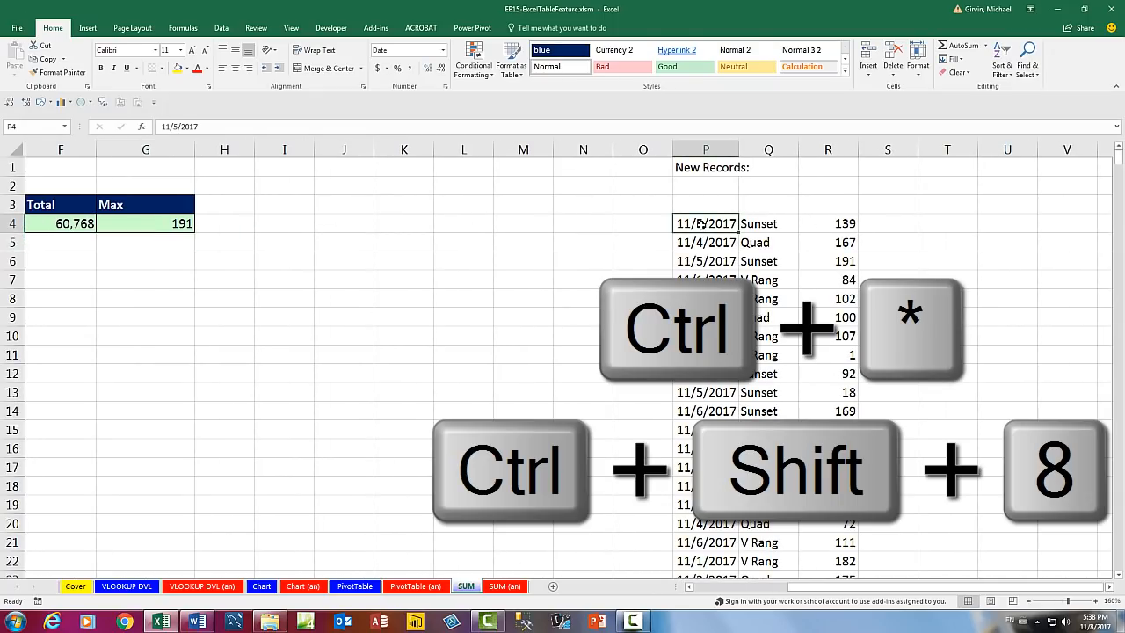
key(ctrl+shift+8)
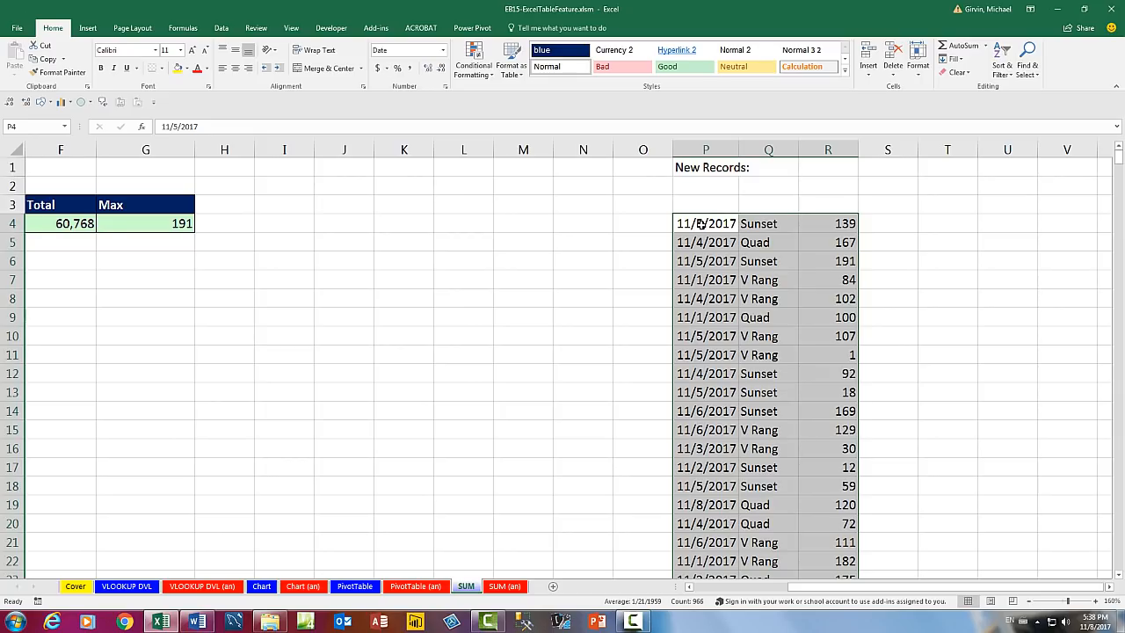
key(ctrl+c)
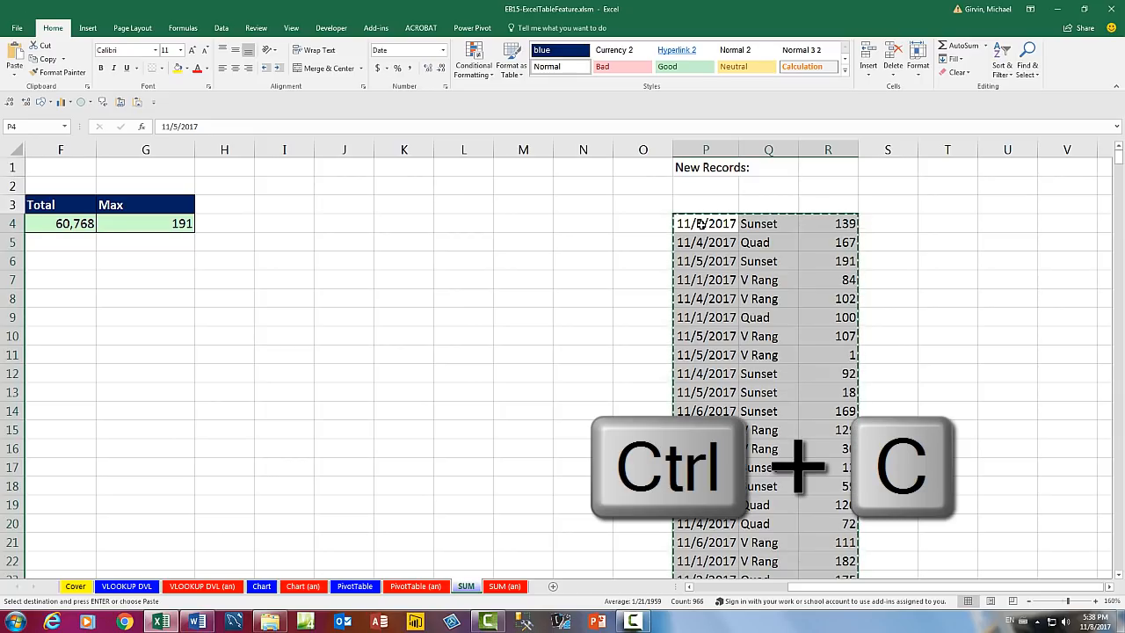
key(ctrl+Home)
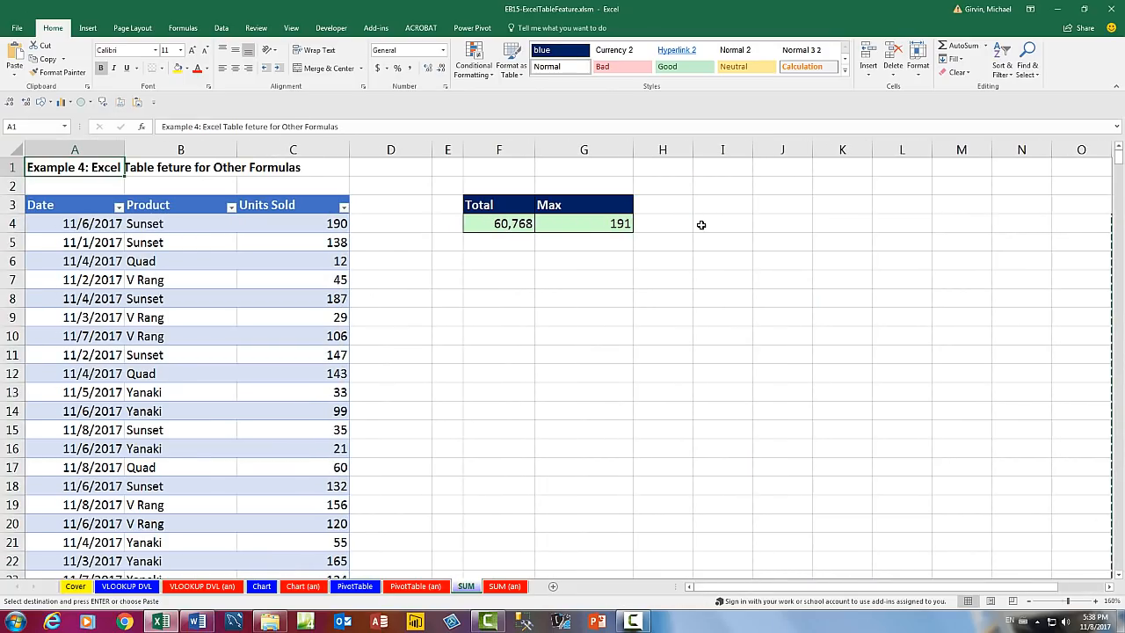
click(80, 224)
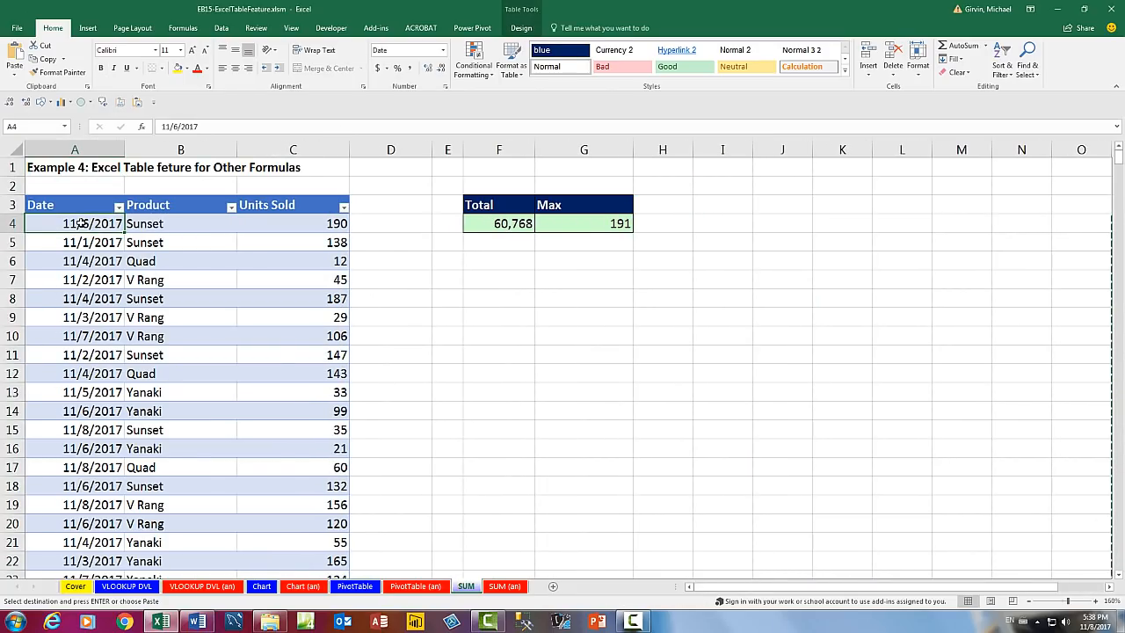
key(ctrl+Down)
scroll(141, 369, down, 3)
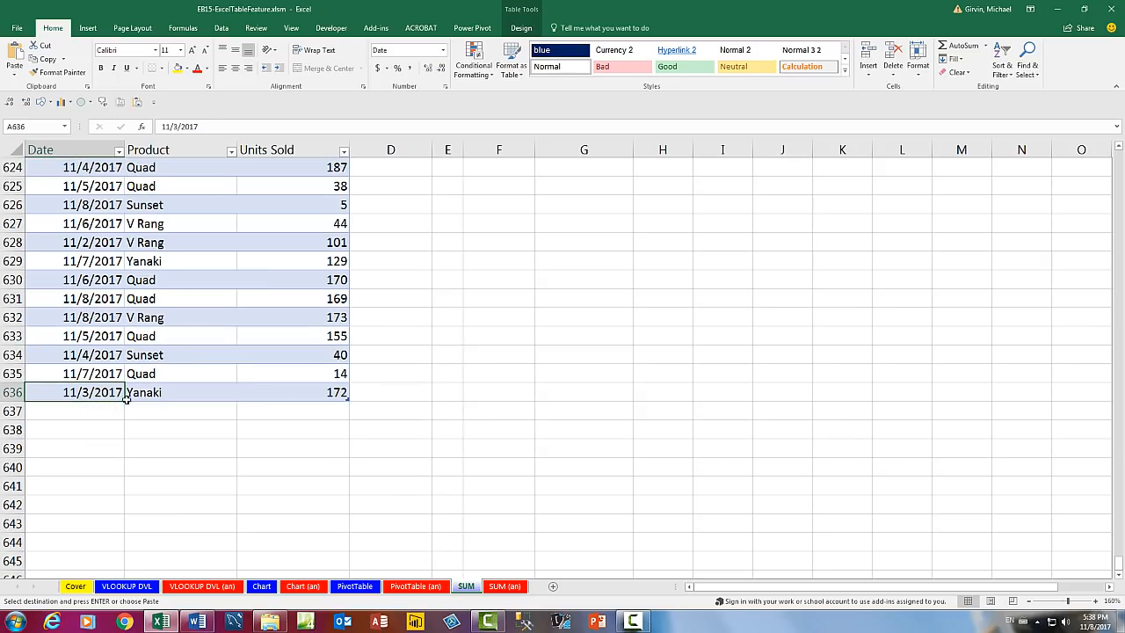
click(76, 410)
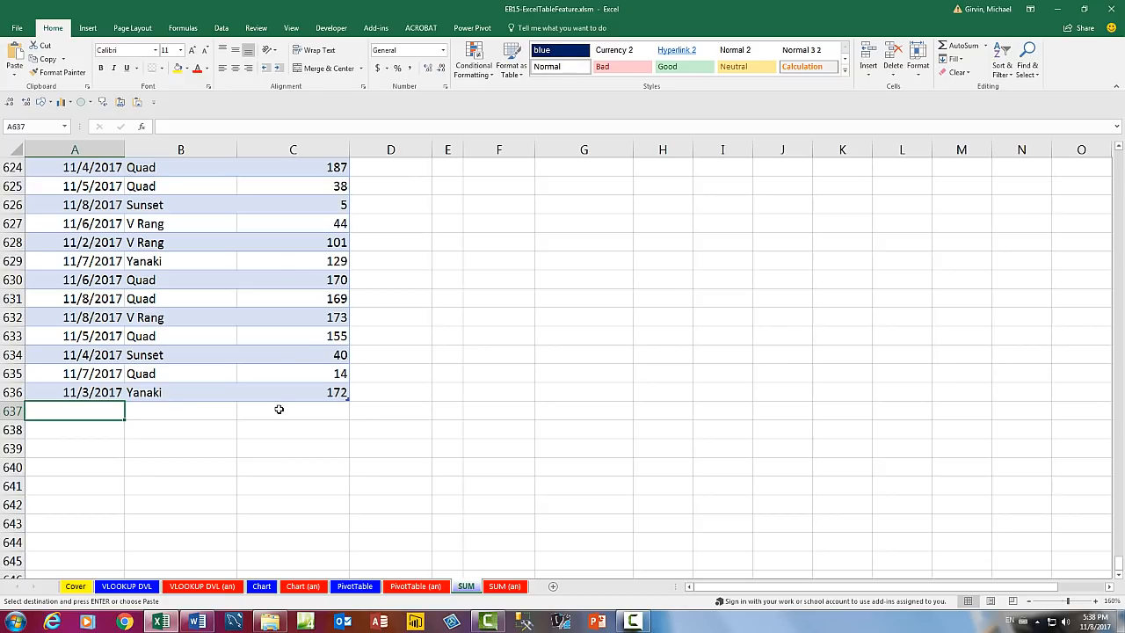
key(ctrl+v)
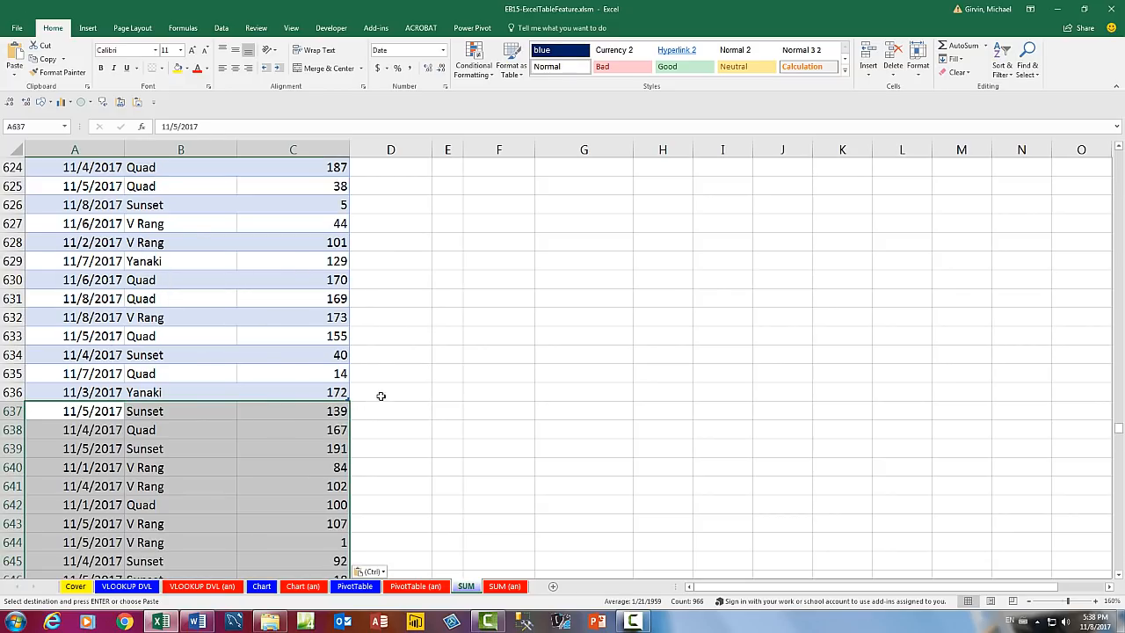
Resize ProductUnitsTable to the range $A$3:$C$958 so that it includes the pasted records.
click(308, 374)
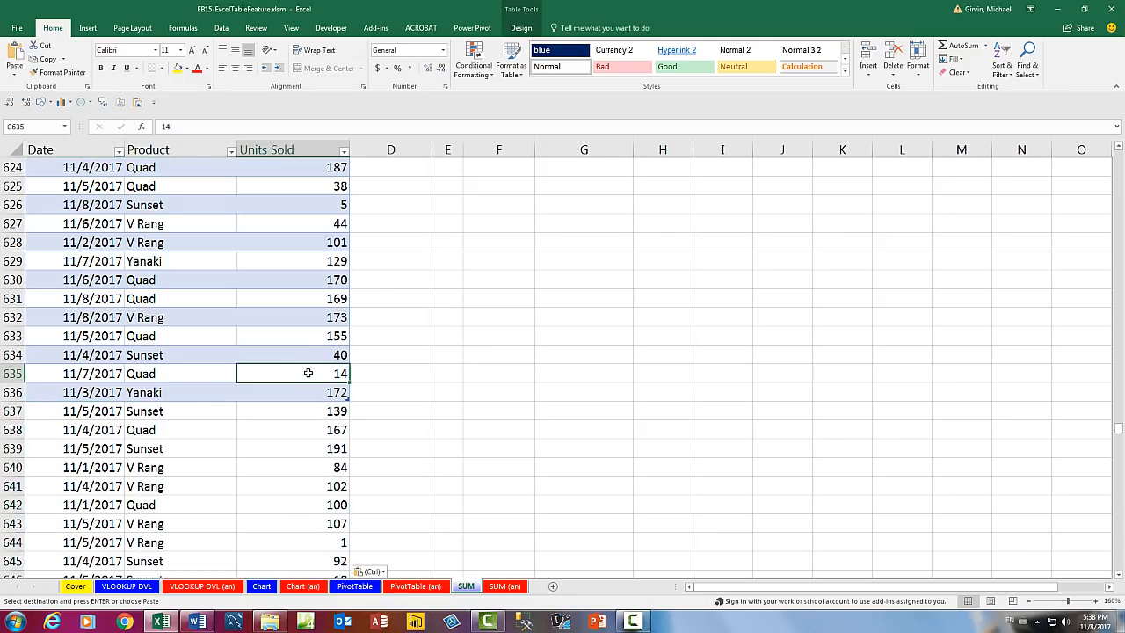
click(527, 30)
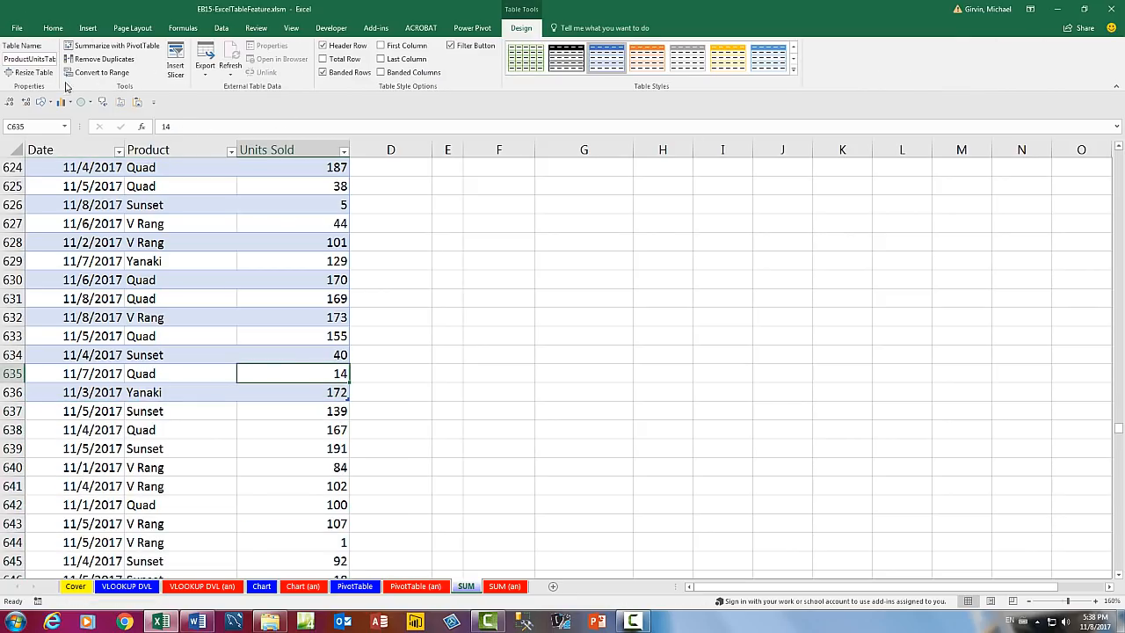
click(34, 72)
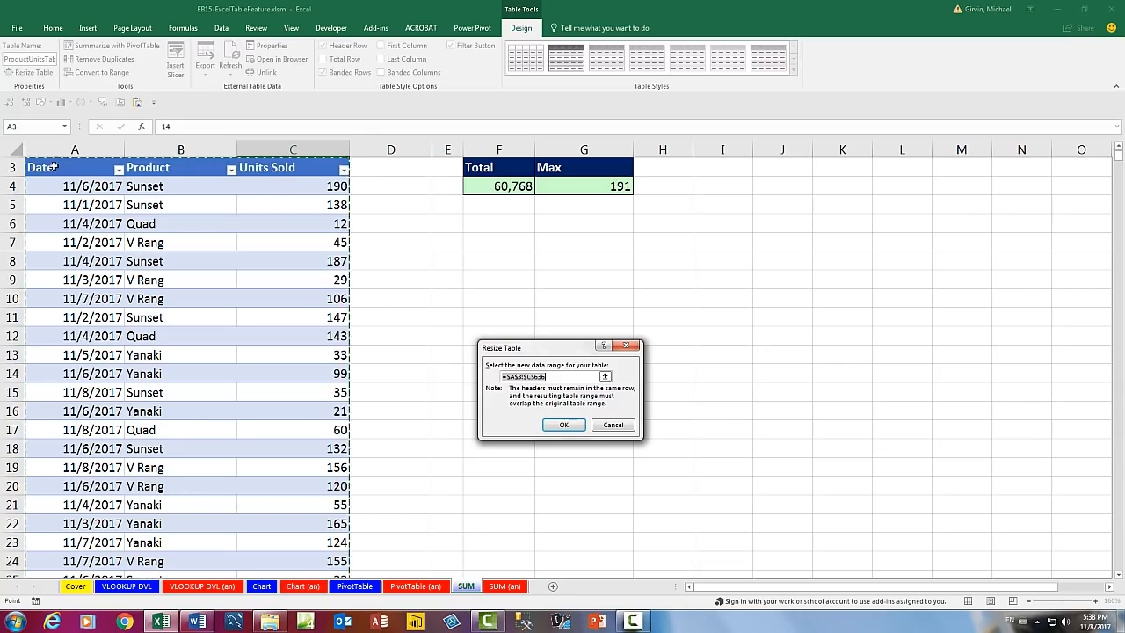
key(ctrl+shift+Down)
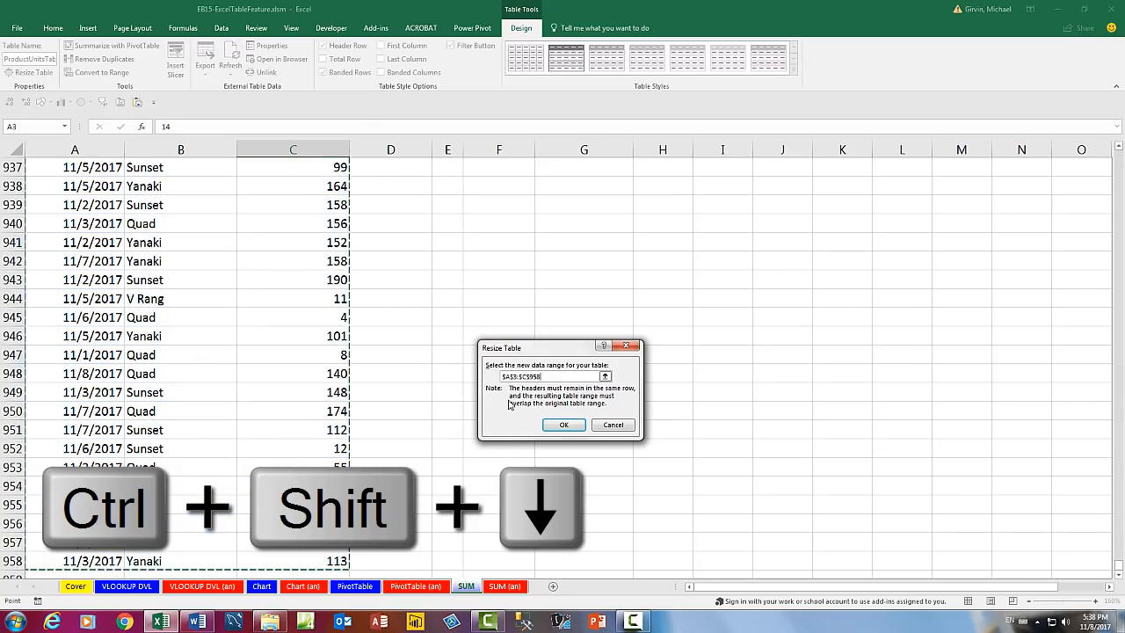
scroll(412, 515, down, 3)
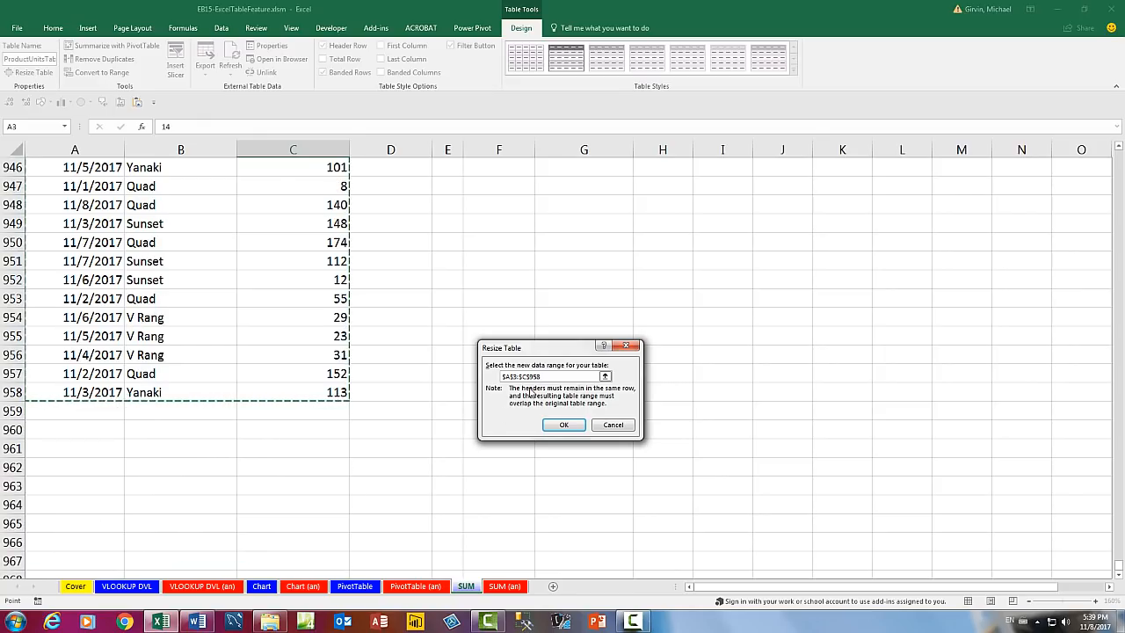
click(564, 425)
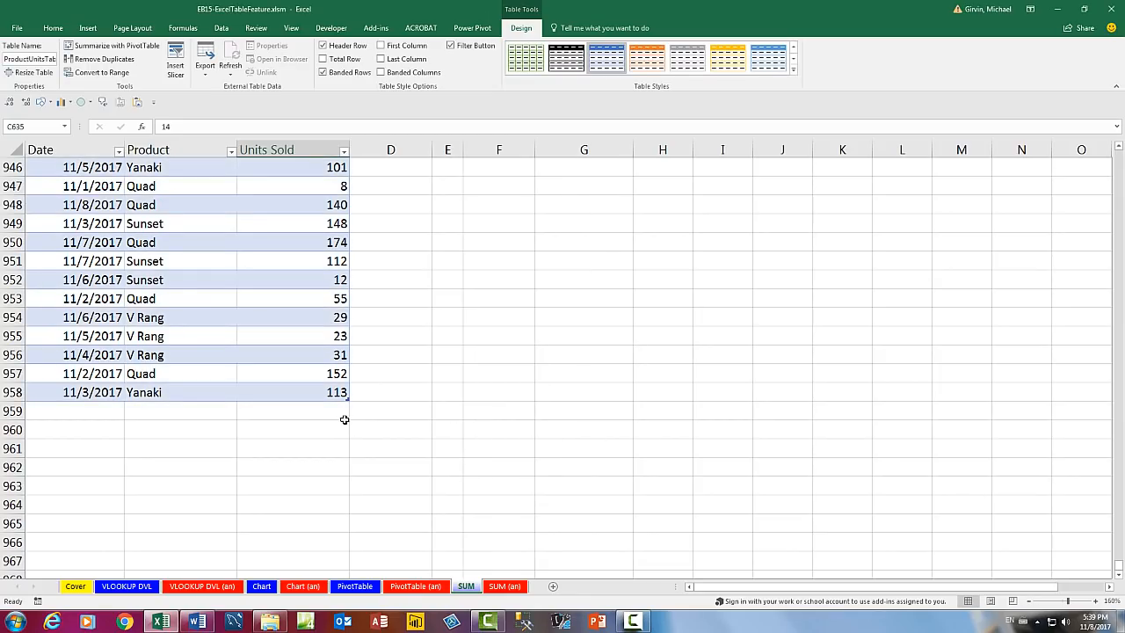
Review the Total and Max results at the top of the SUM sheet and inspect the formula in F4.
key(ctrl+Home)
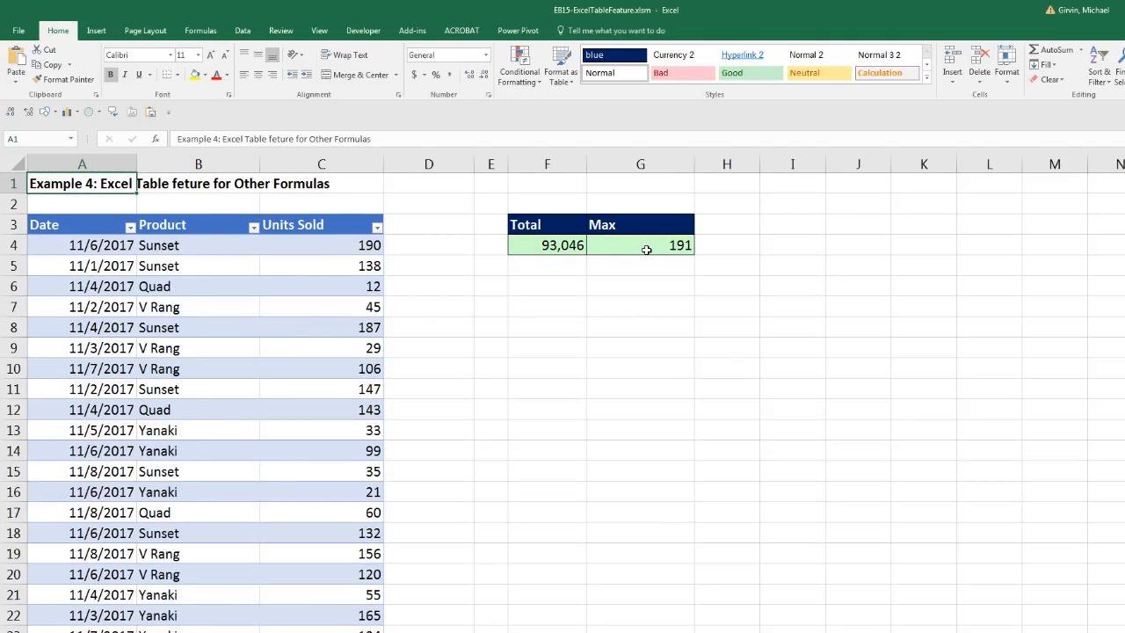
click(547, 245)
key(F2)
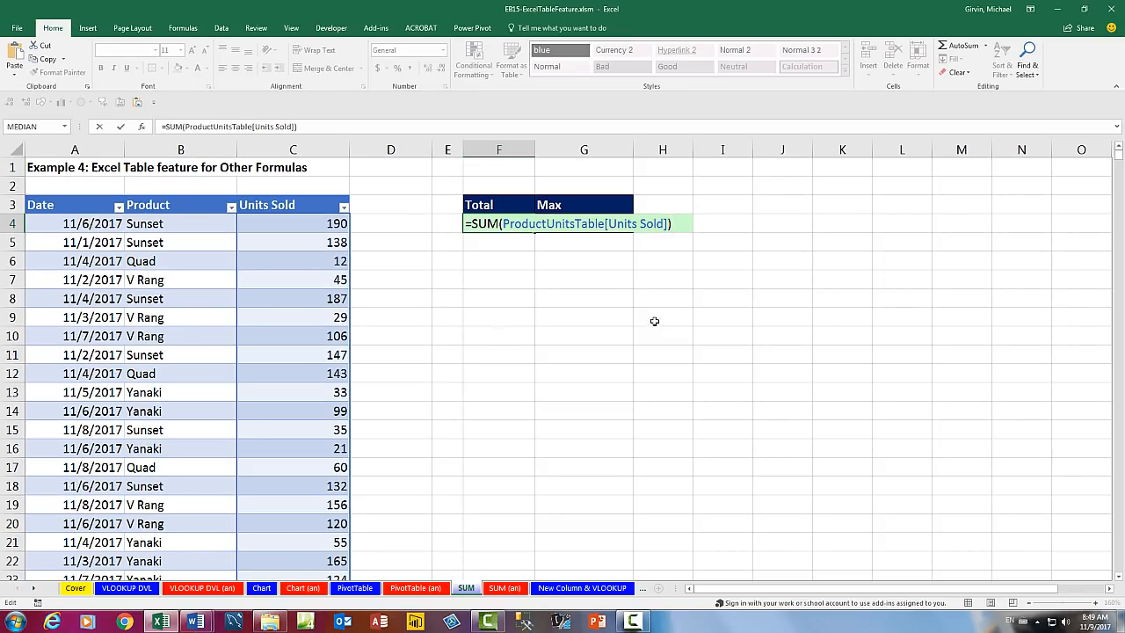
key(ctrl+Return)
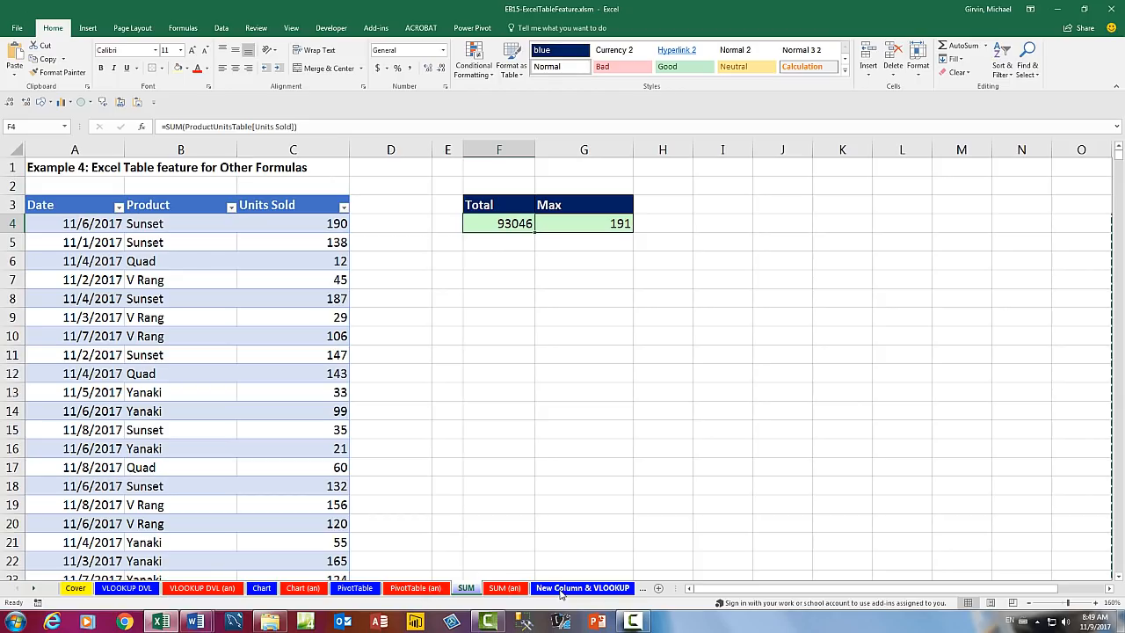
Open the New Column & VLOOKUP sheet and check the name of the sales table.
click(604, 591)
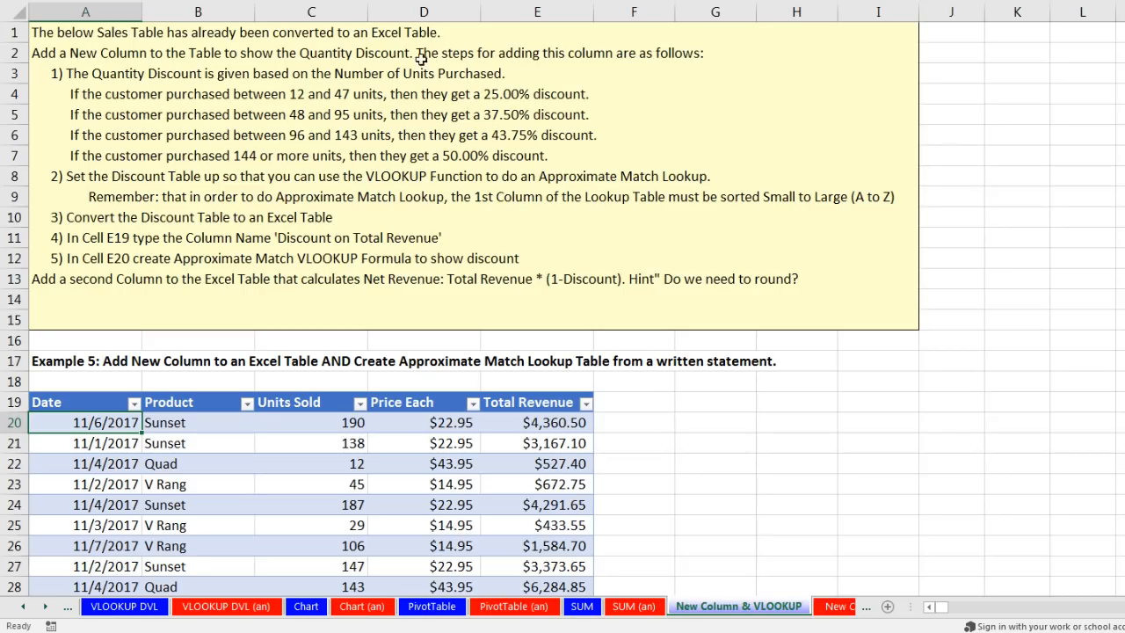
click(318, 445)
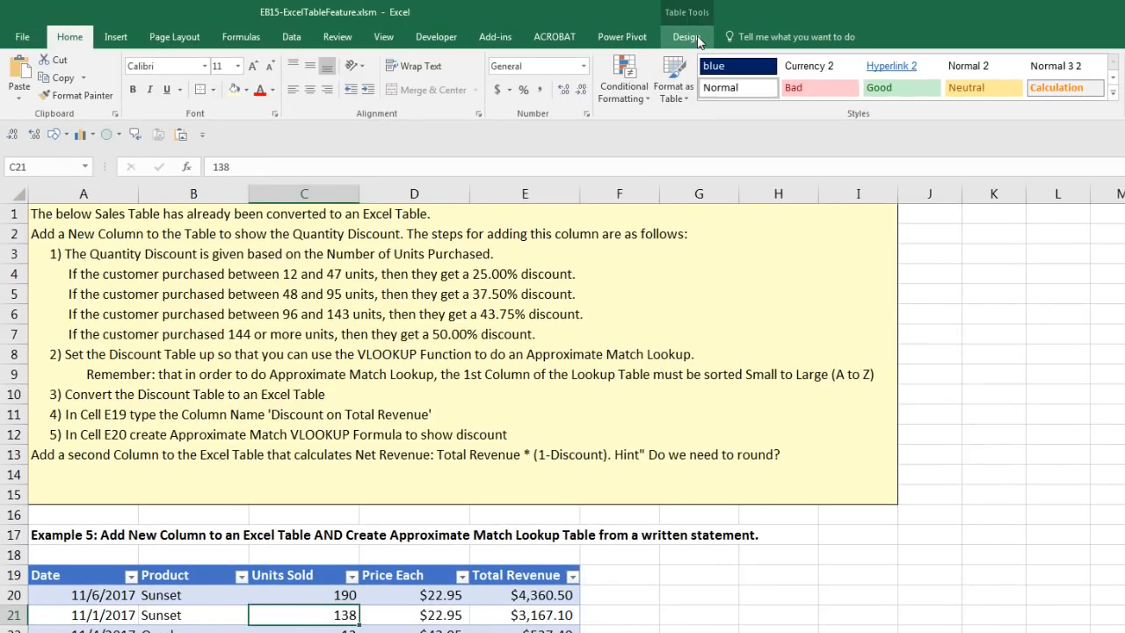
click(684, 11)
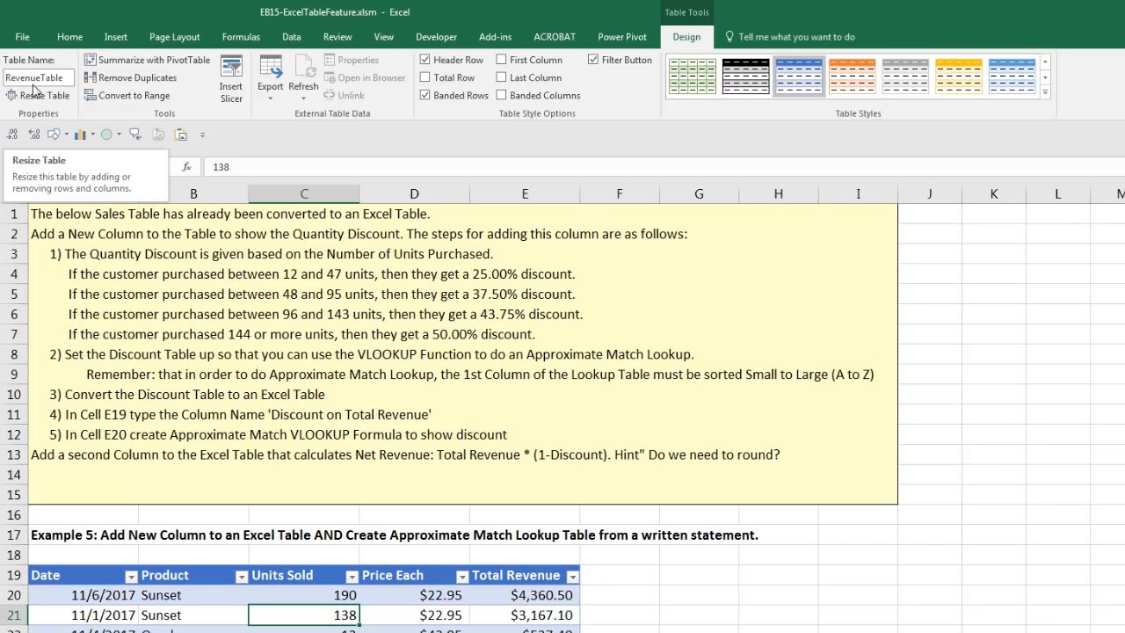
Examine the quantity discount rules in the instructions against the Units Sold values in the sales table.
click(46, 251)
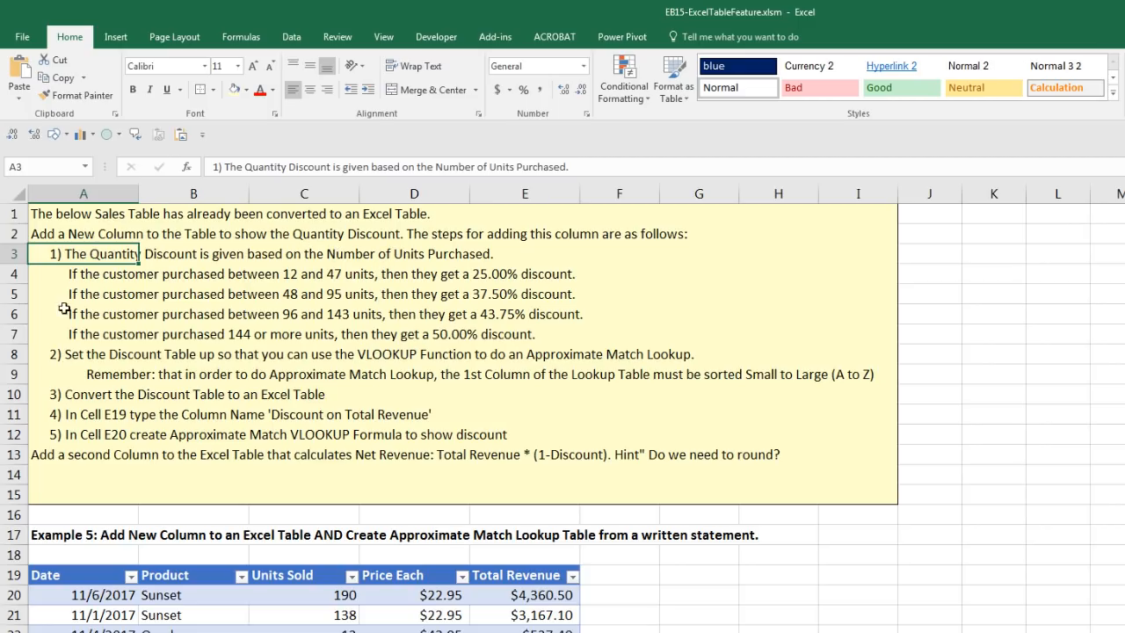
click(669, 262)
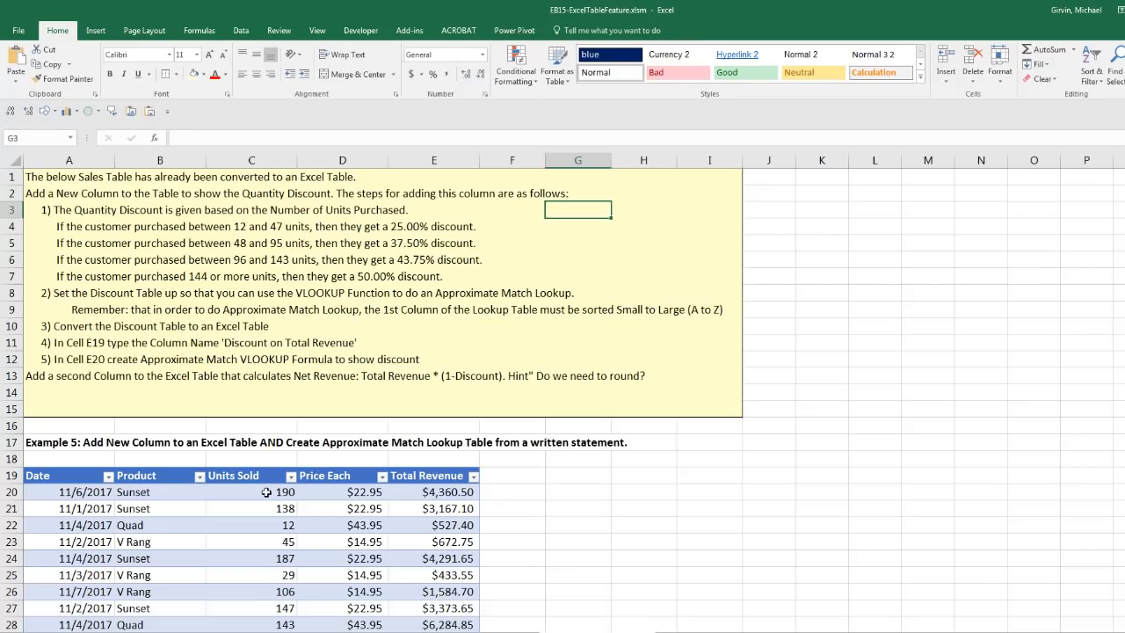
click(324, 596)
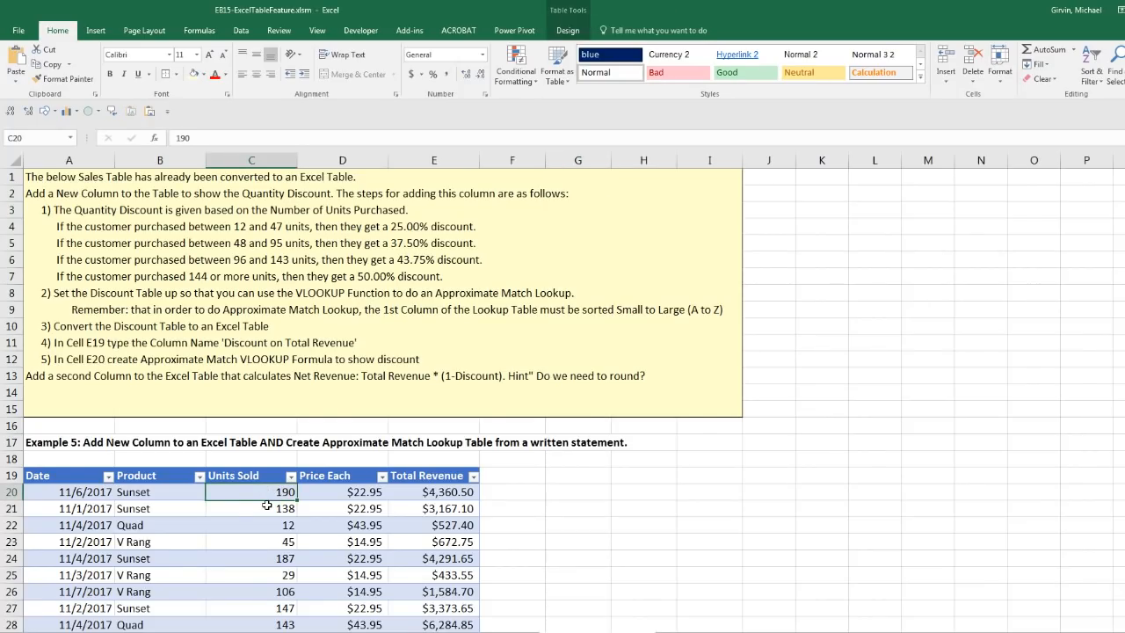
click(267, 514)
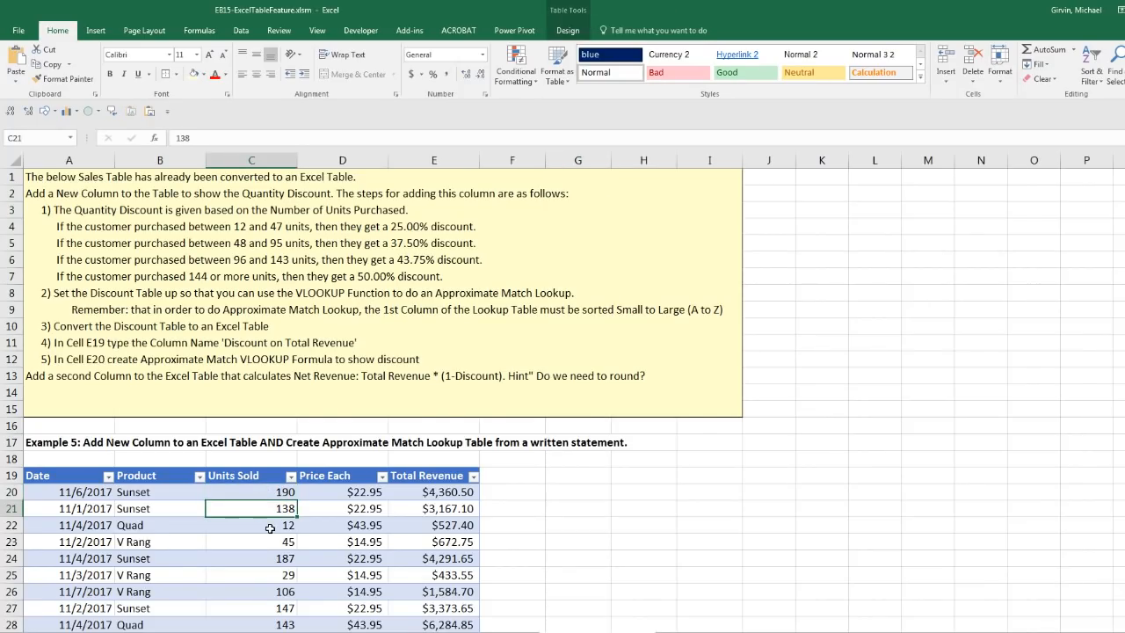
click(270, 527)
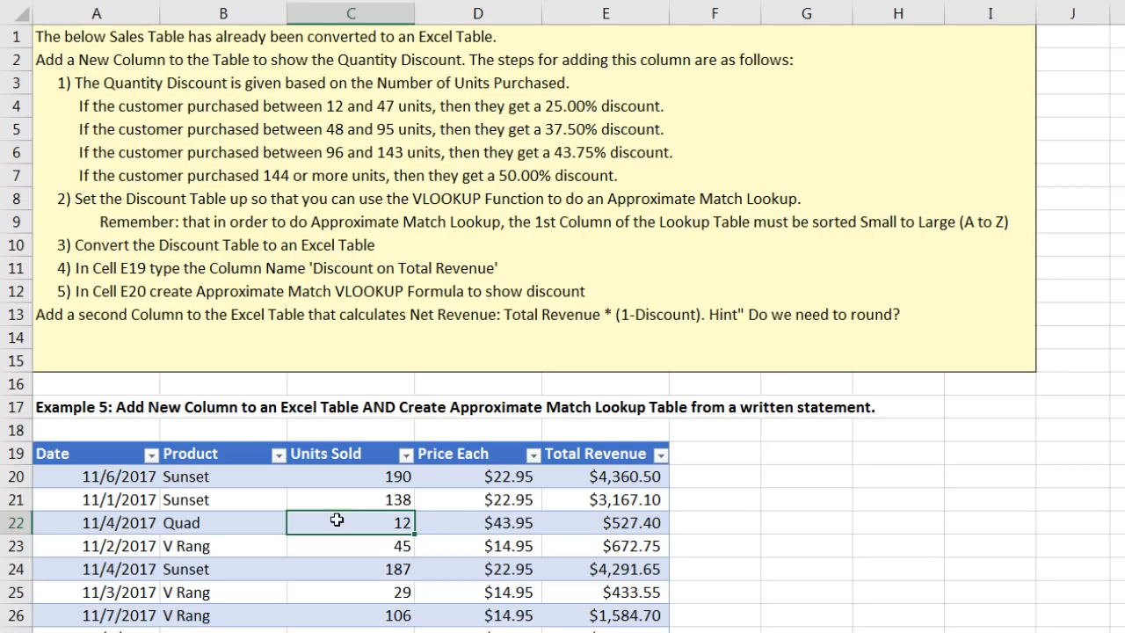
click(691, 484)
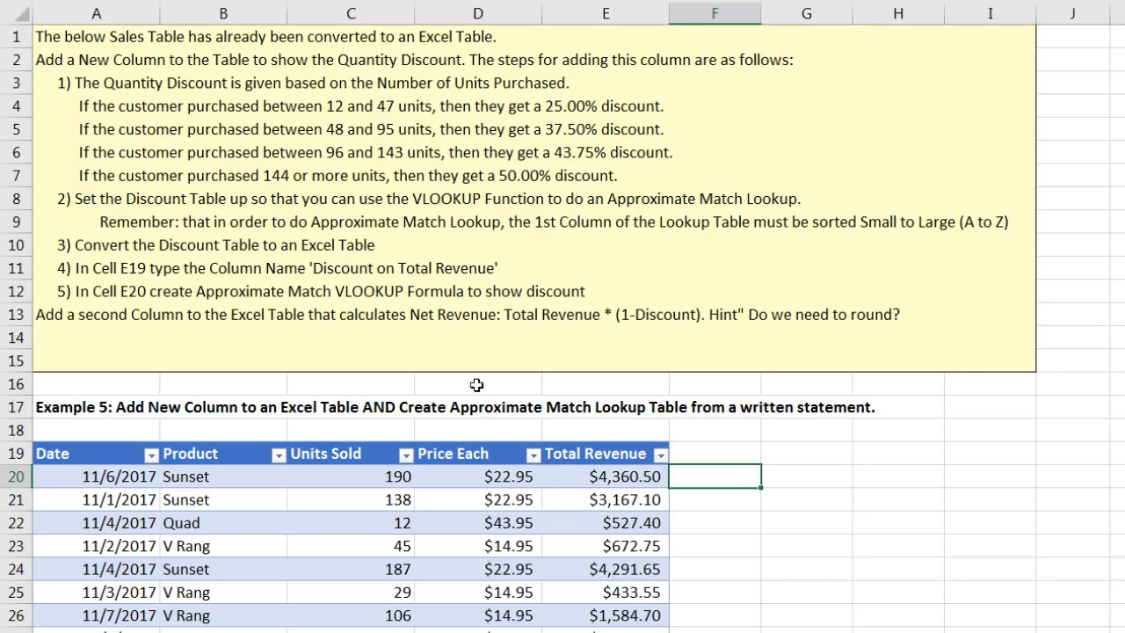
click(403, 543)
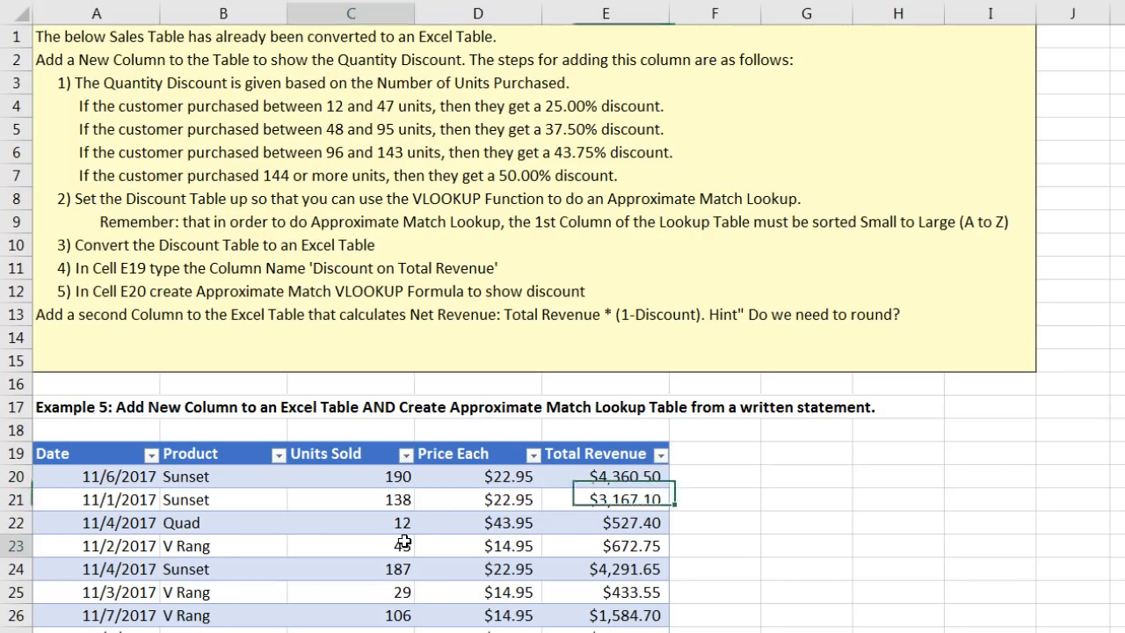
click(390, 585)
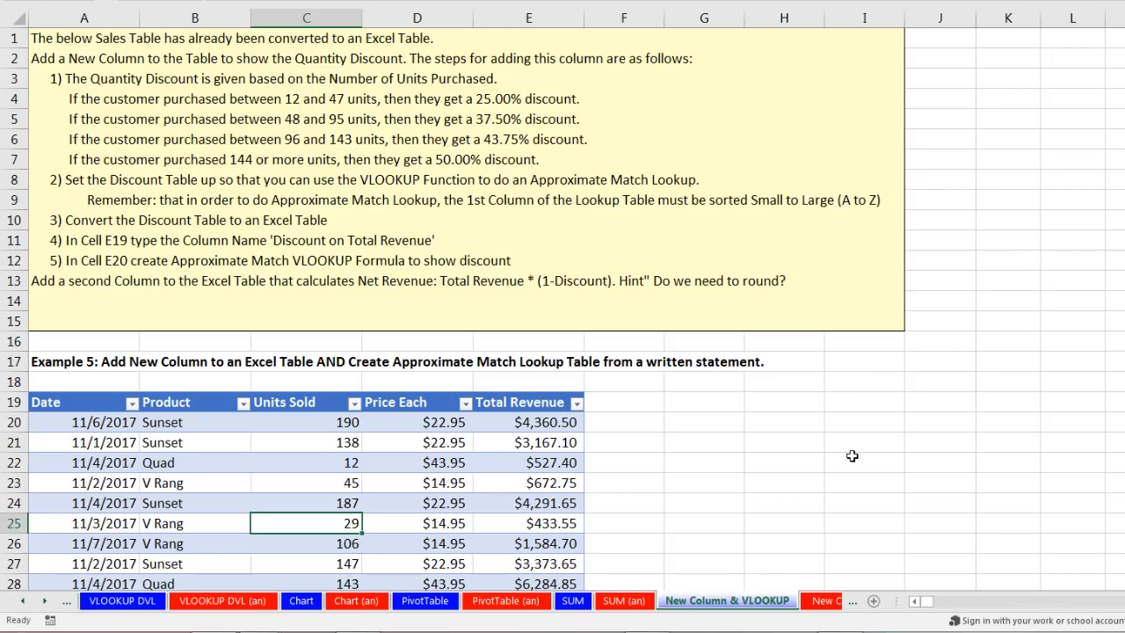
Enter the lookup table headings Units in J19 and Discount in K19, and make them bold.
click(919, 405)
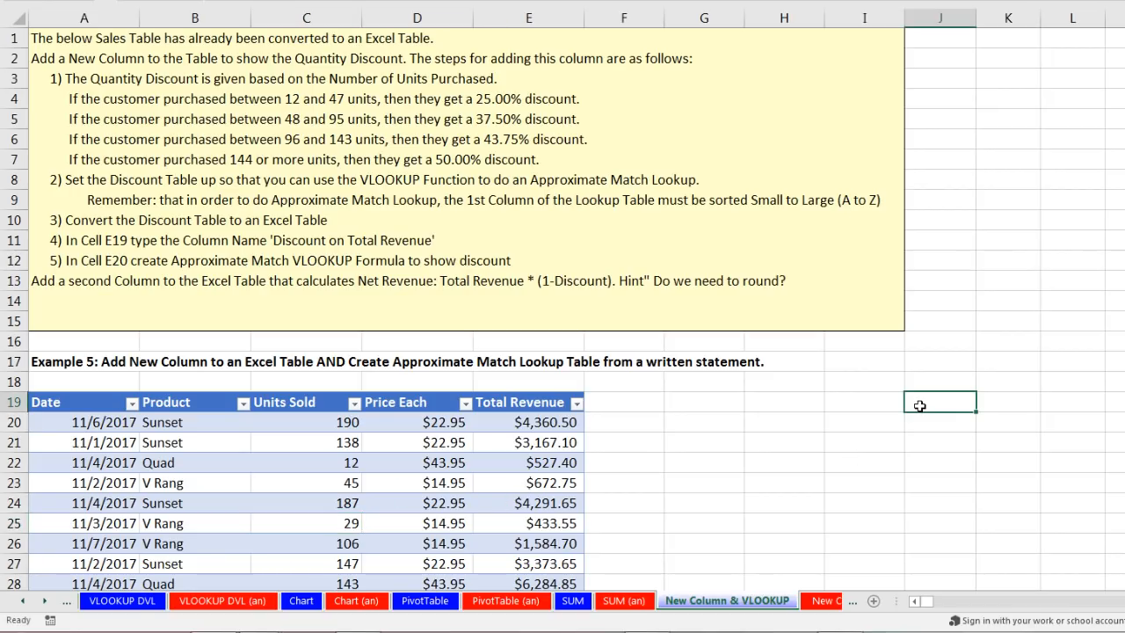
scroll(919, 406, down, 1)
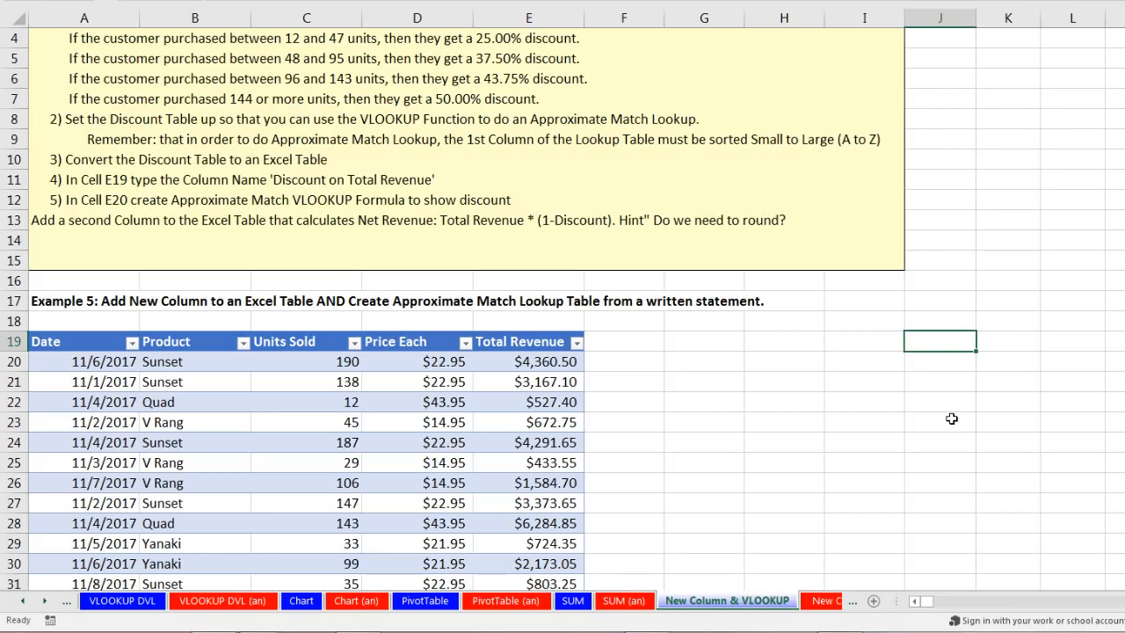
text(Units)
key(Tab)
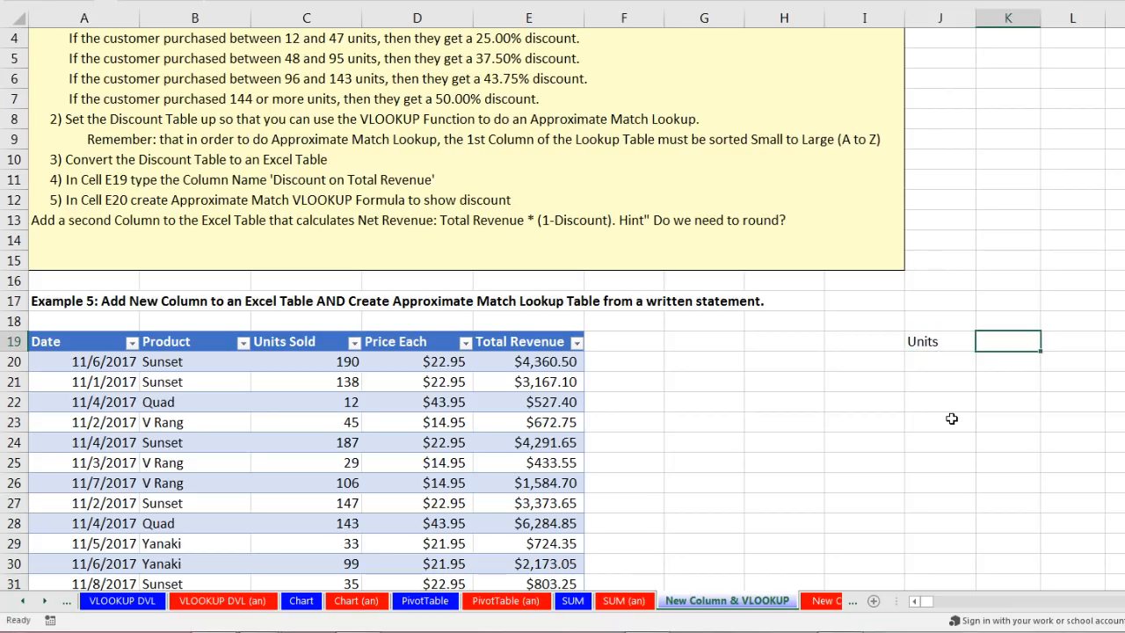
text(D)
key(Return)
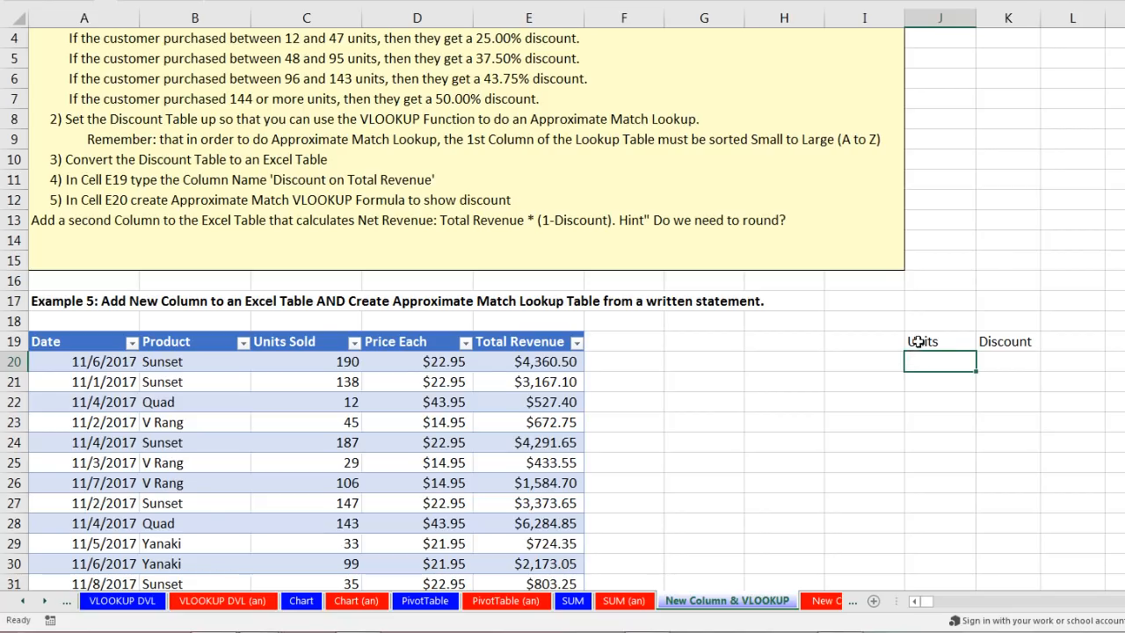
drag(922, 343, 1012, 349)
key(ctrl+b)
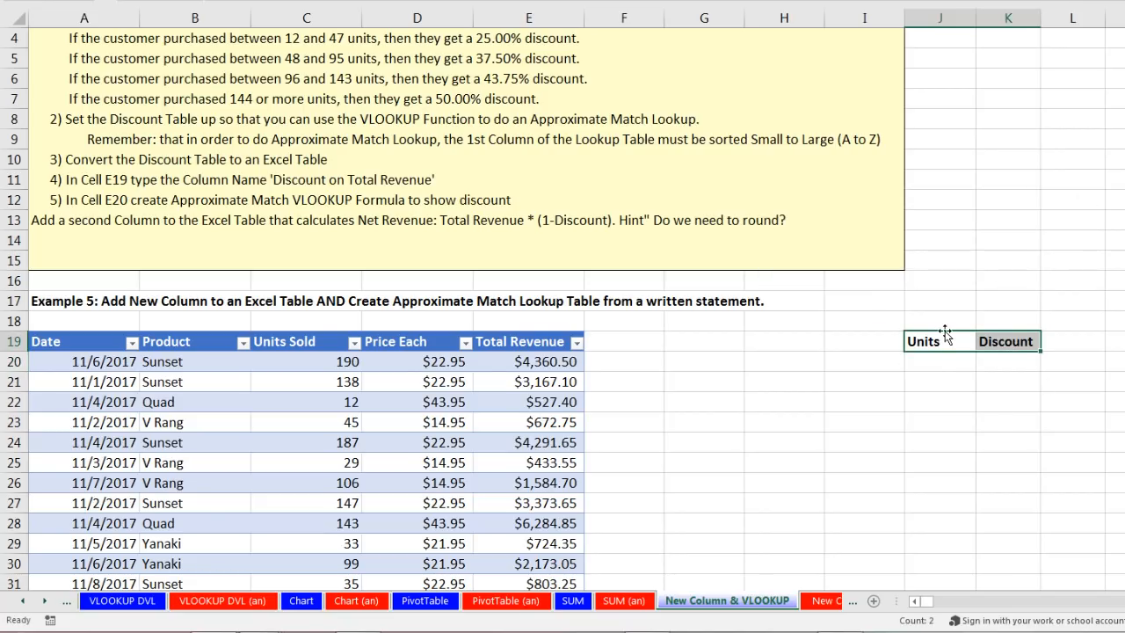
click(936, 362)
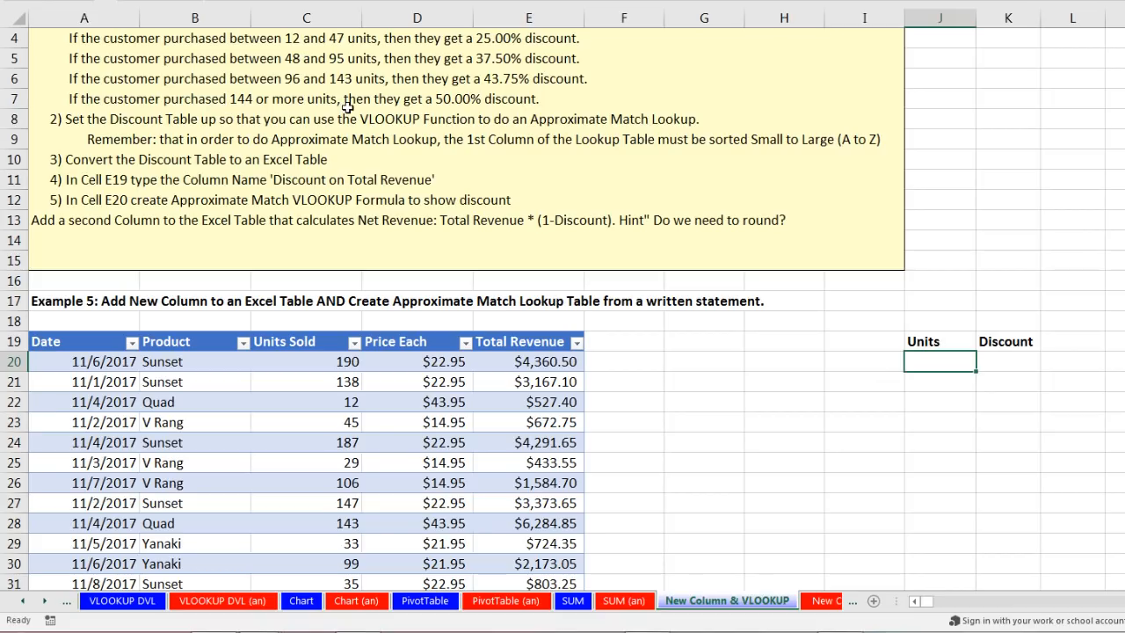
text(144)
key(Return)
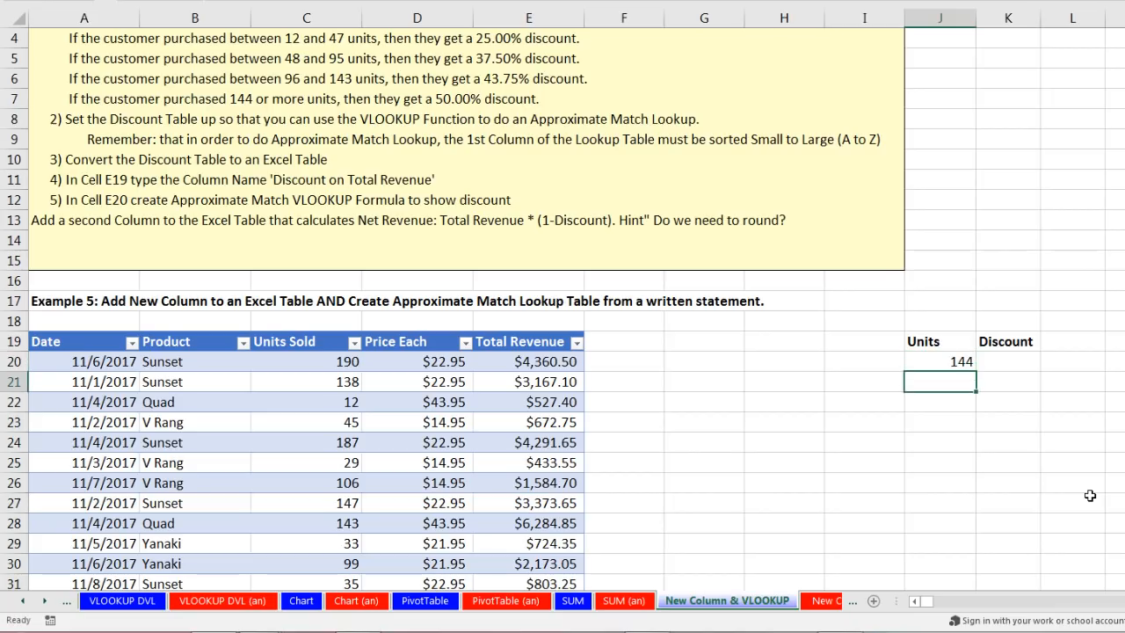
text(96)
key(Return)
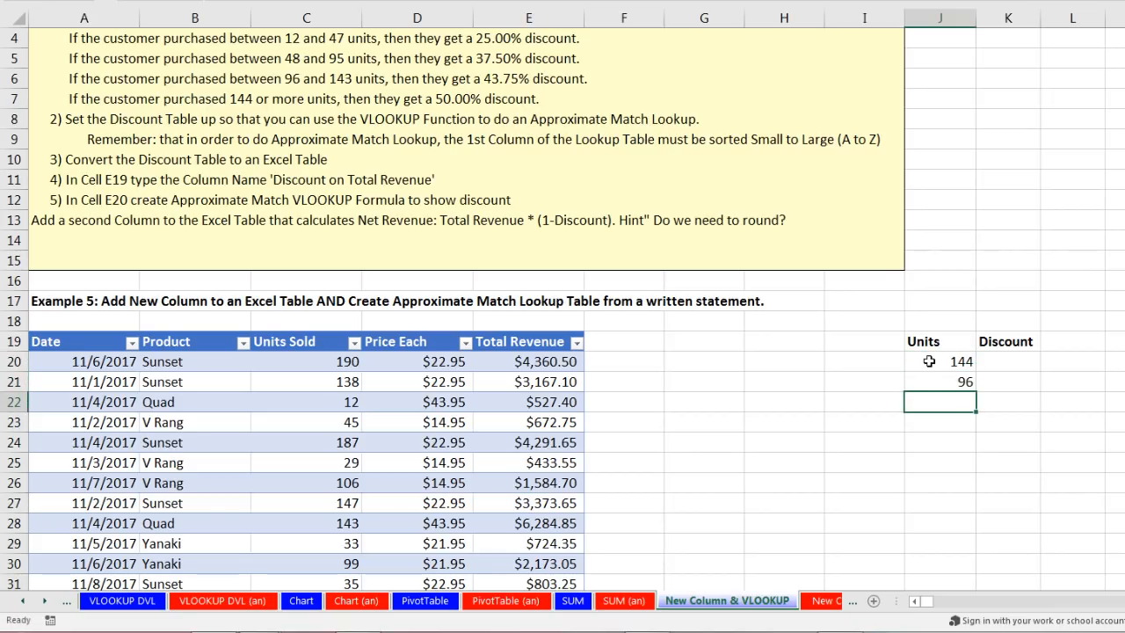
drag(956, 362, 956, 388)
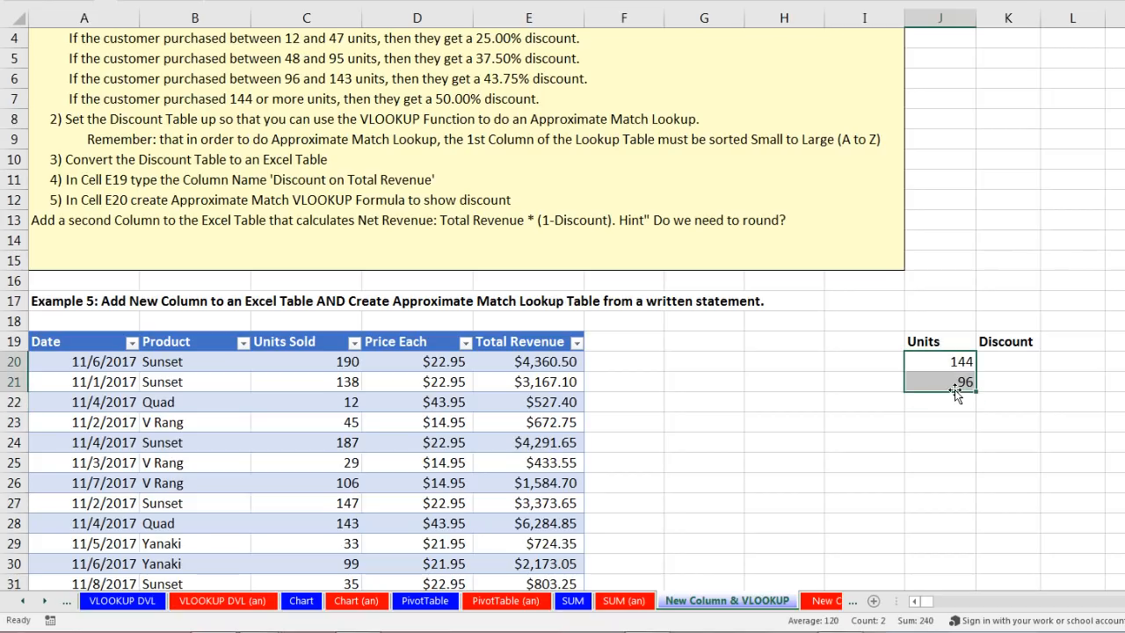
key(Delete)
Enter 12 under Units in J21 and .25 under Discount in K21, leaving row 20 empty above them.
click(949, 361)
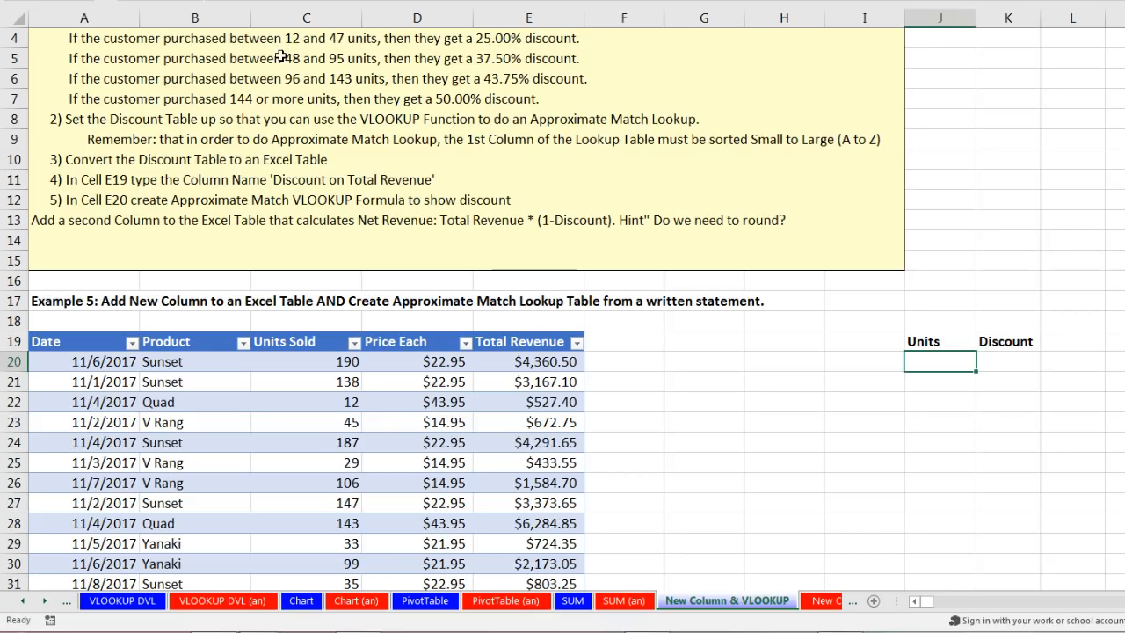
click(940, 385)
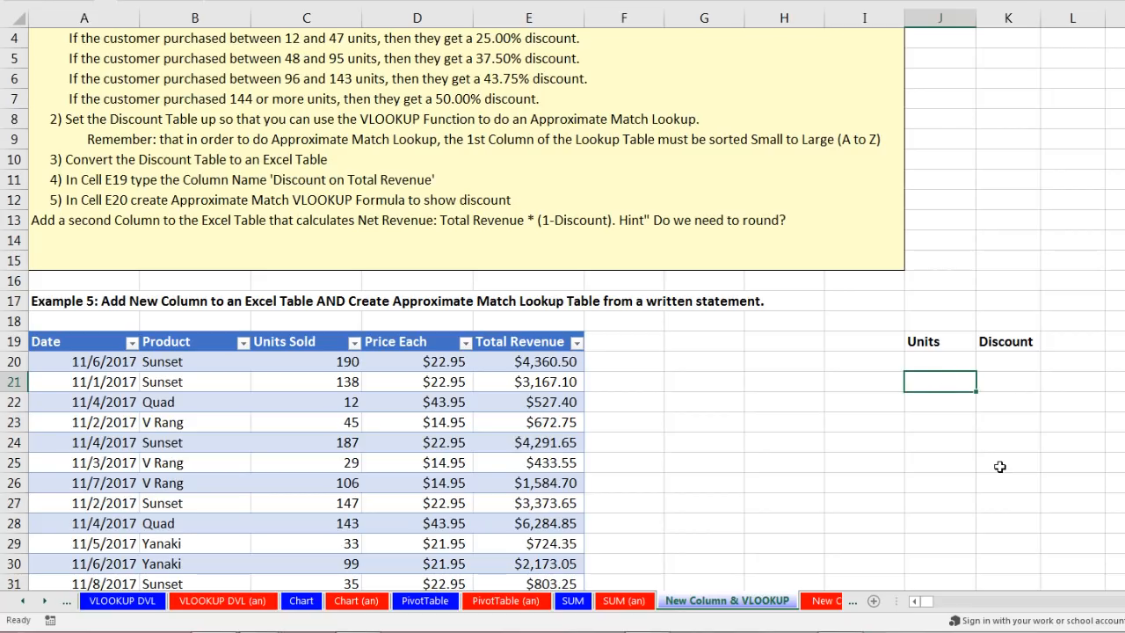
text(12)
click(1005, 383)
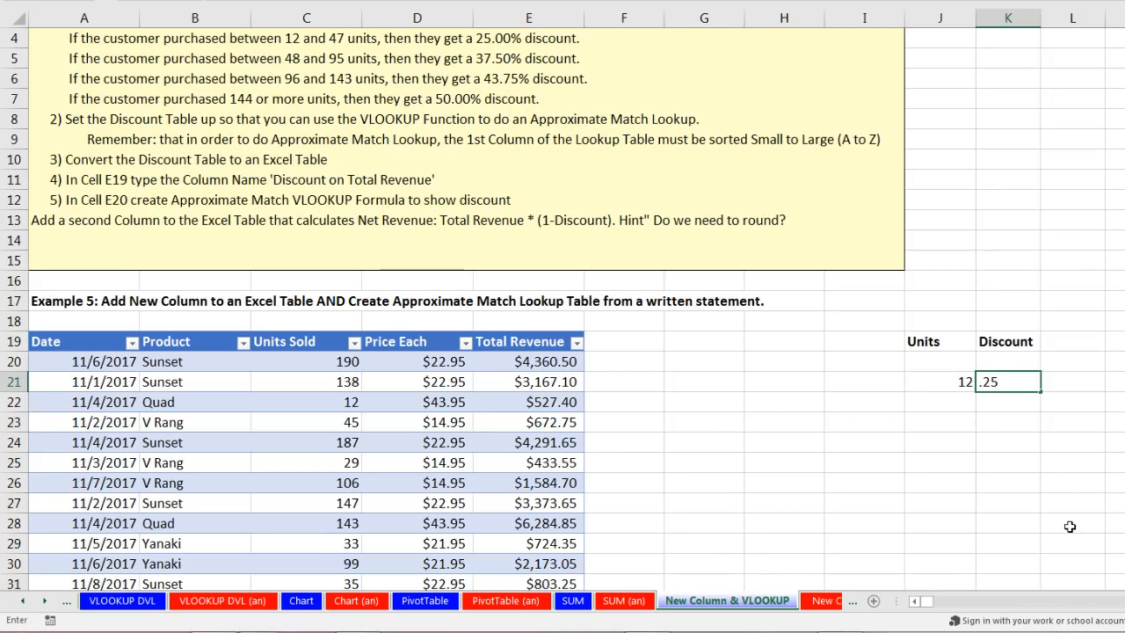
key(Return)
drag(942, 381, 1004, 385)
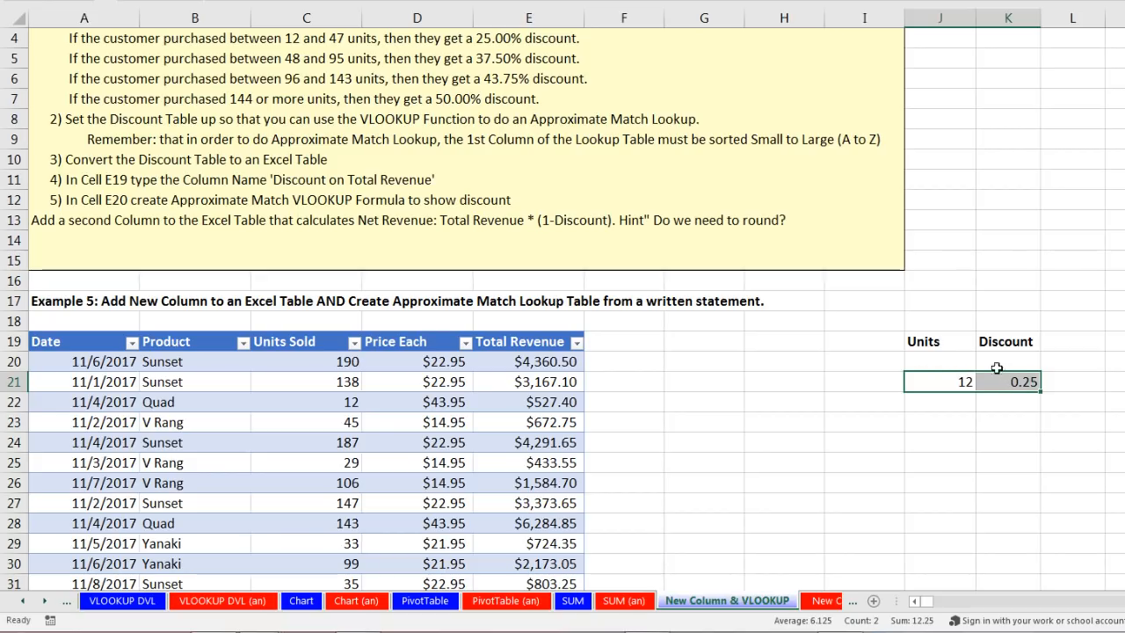
Enter 0 under Units in J20 and 0 under Discount in K20 as the first row of the lookup table.
click(951, 362)
text(0)
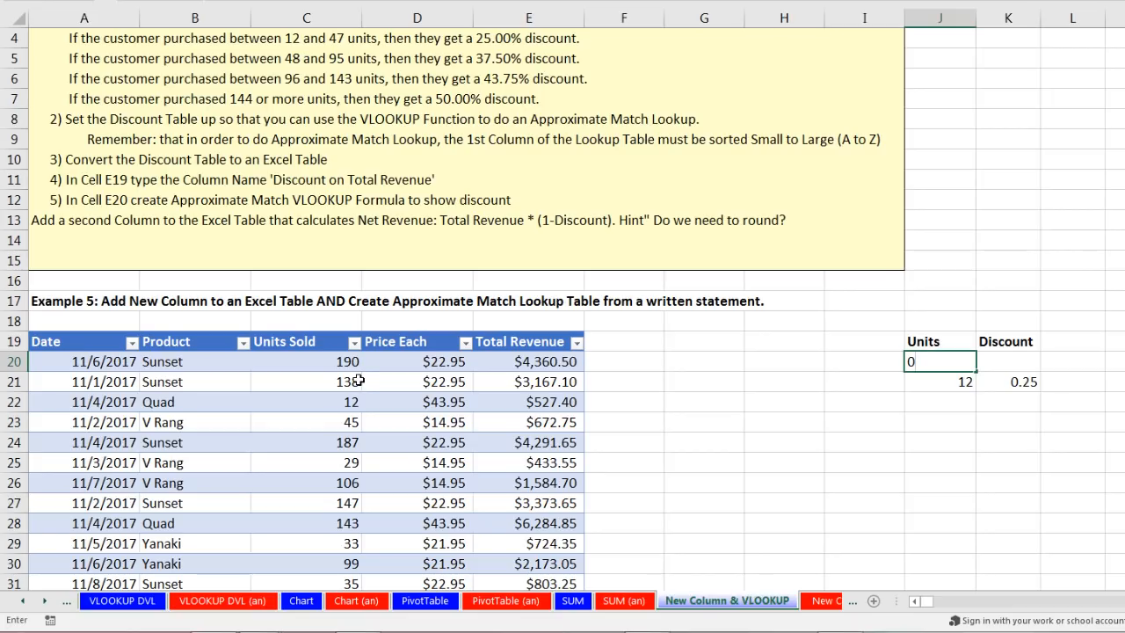
click(1011, 366)
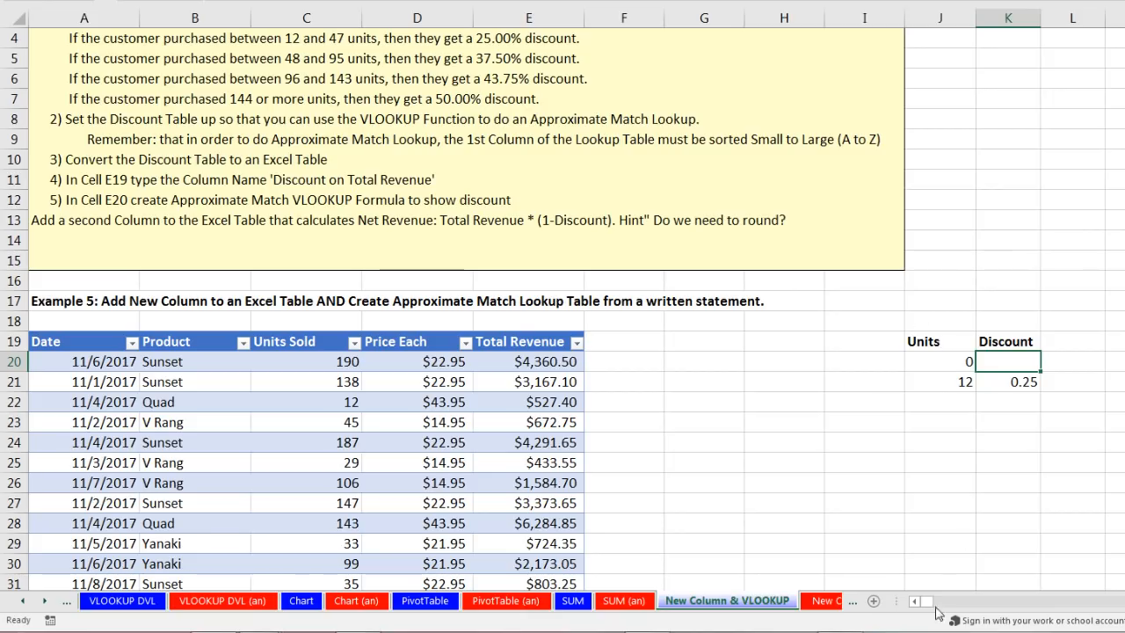
click(942, 362)
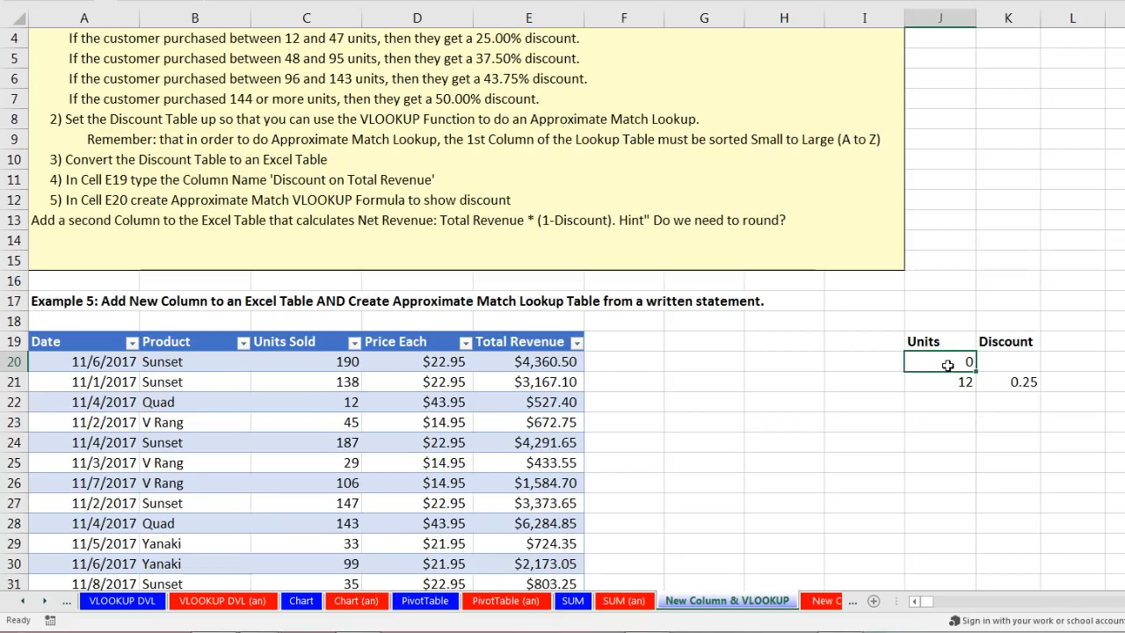
click(997, 364)
text(0)
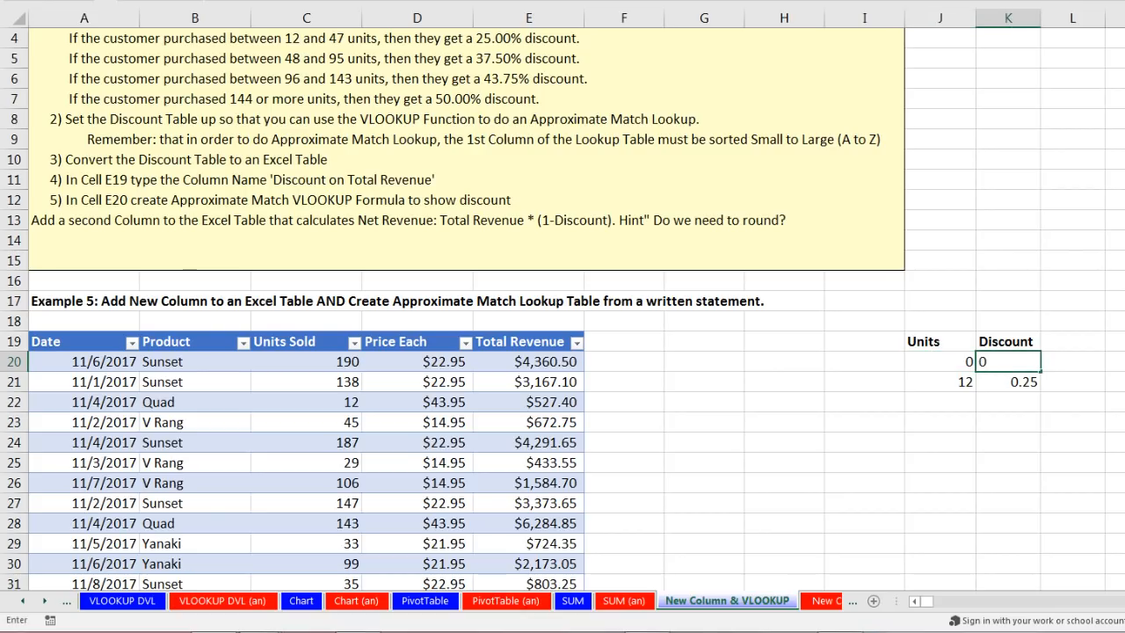
click(950, 382)
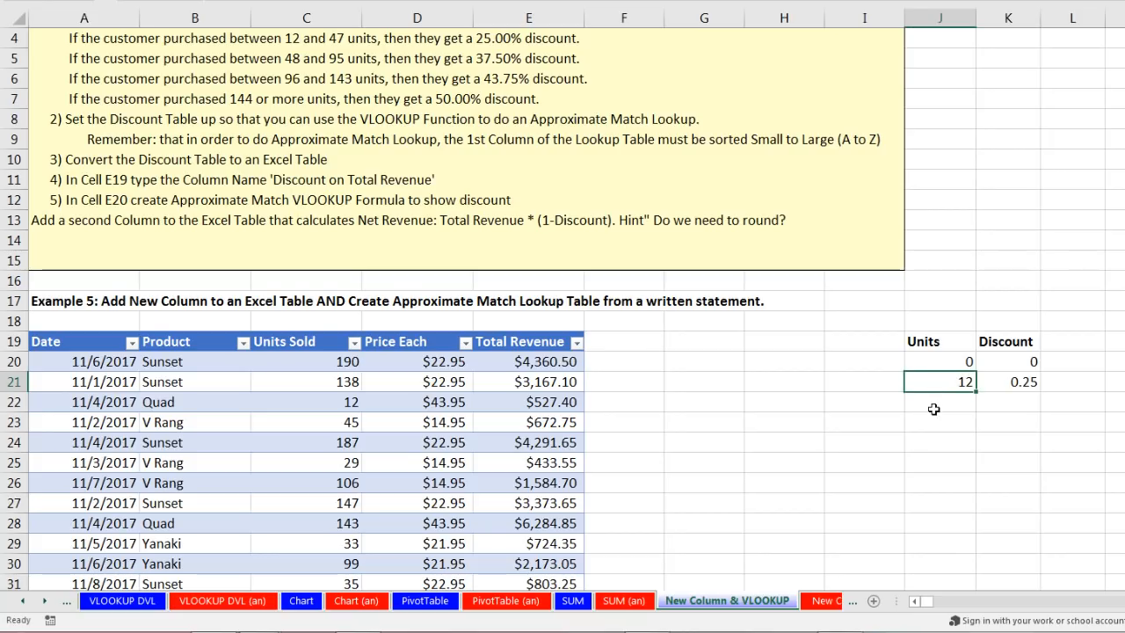
Add the next lookup row with 48 under Units in J22 and .375 under Discount in K22.
click(935, 408)
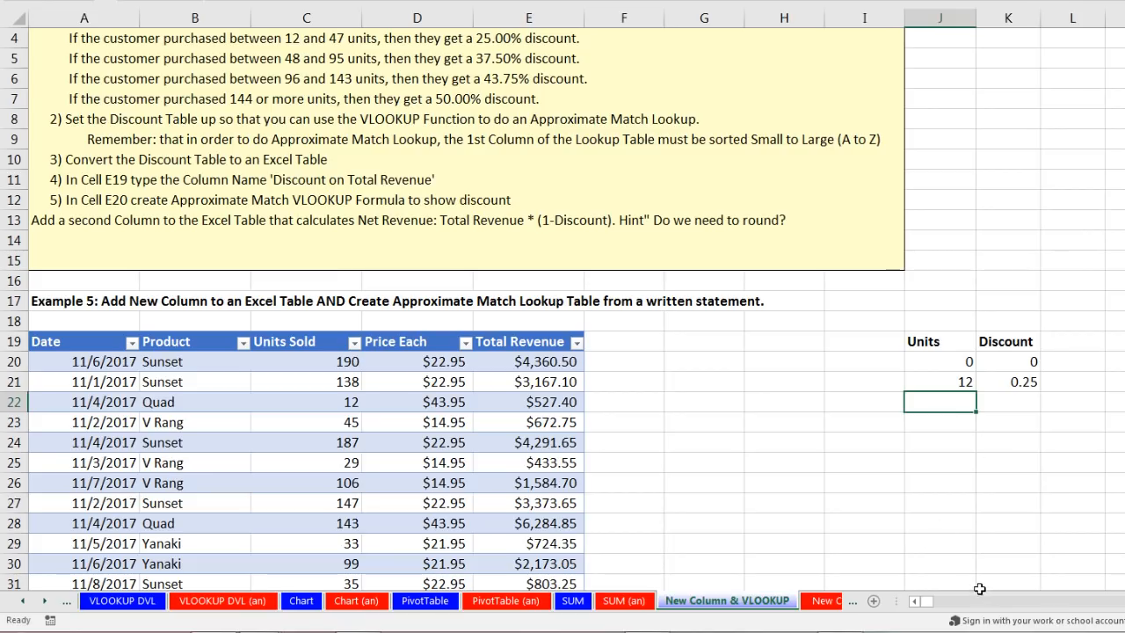
text(48)
key(ctrl+Return)
drag(936, 382, 1015, 384)
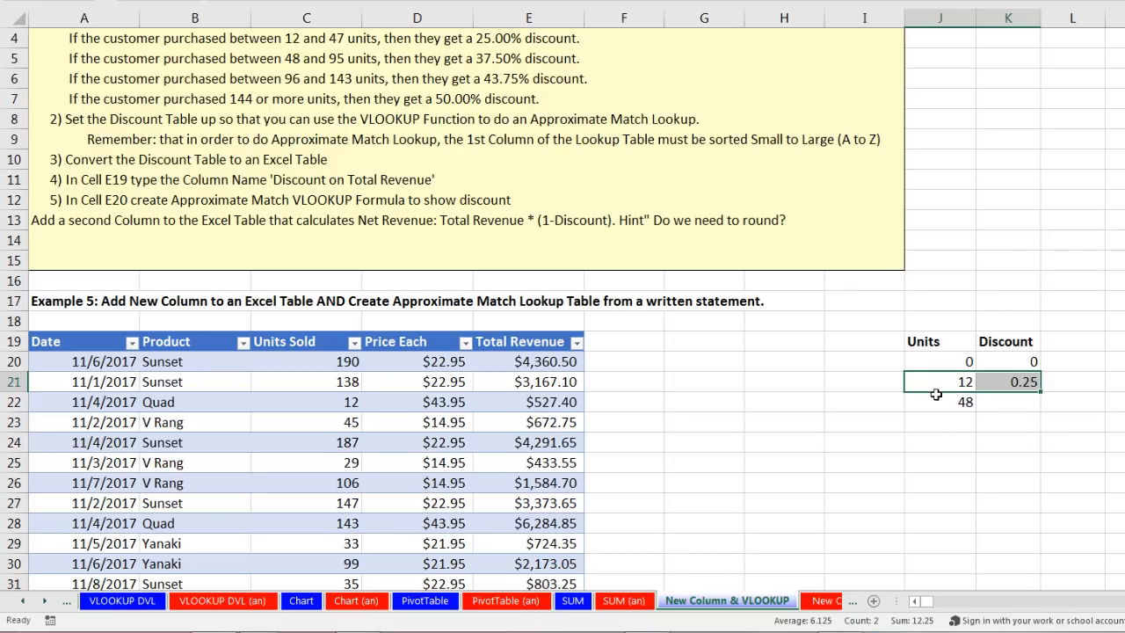
click(1009, 404)
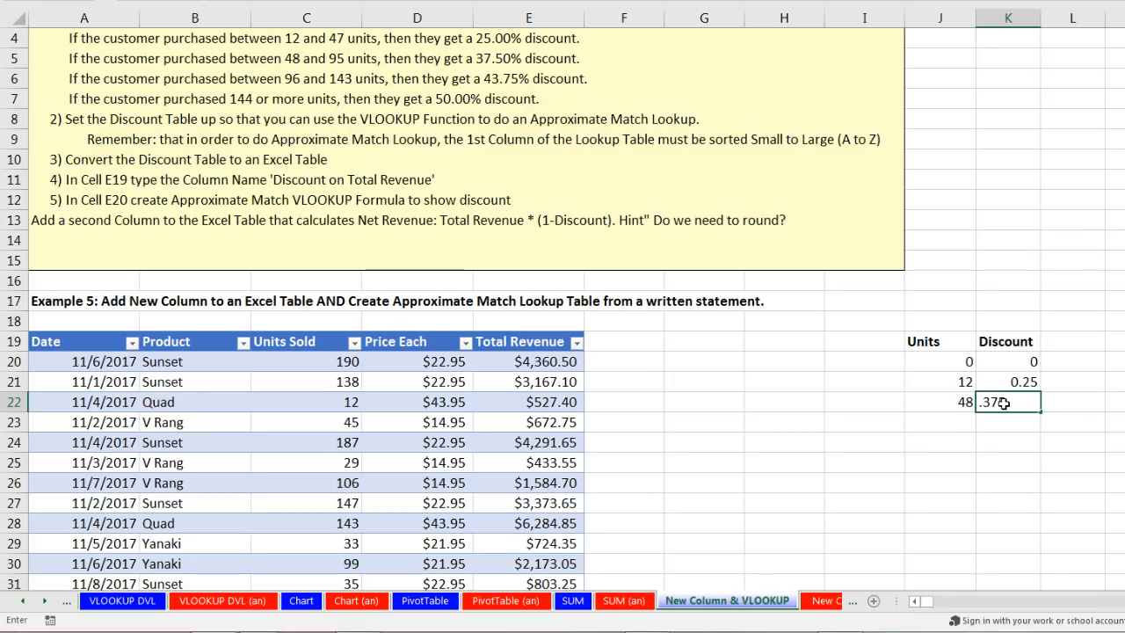
key(Return)
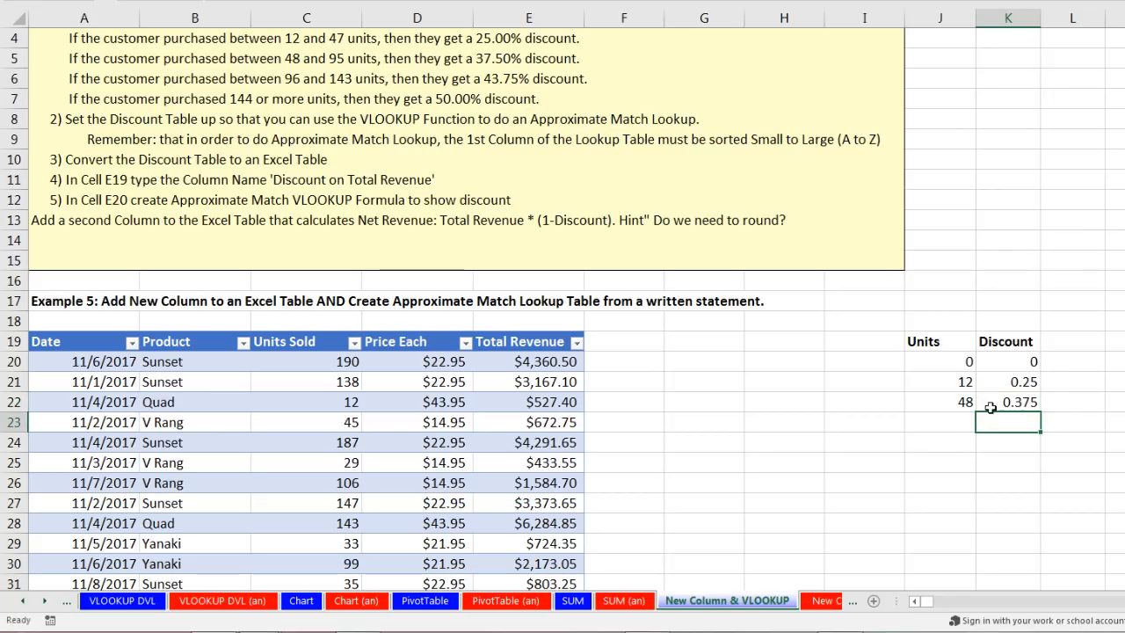
Complete the lookup table with 96 and .4375 in row 23 and 144 and .5 in row 24.
click(955, 418)
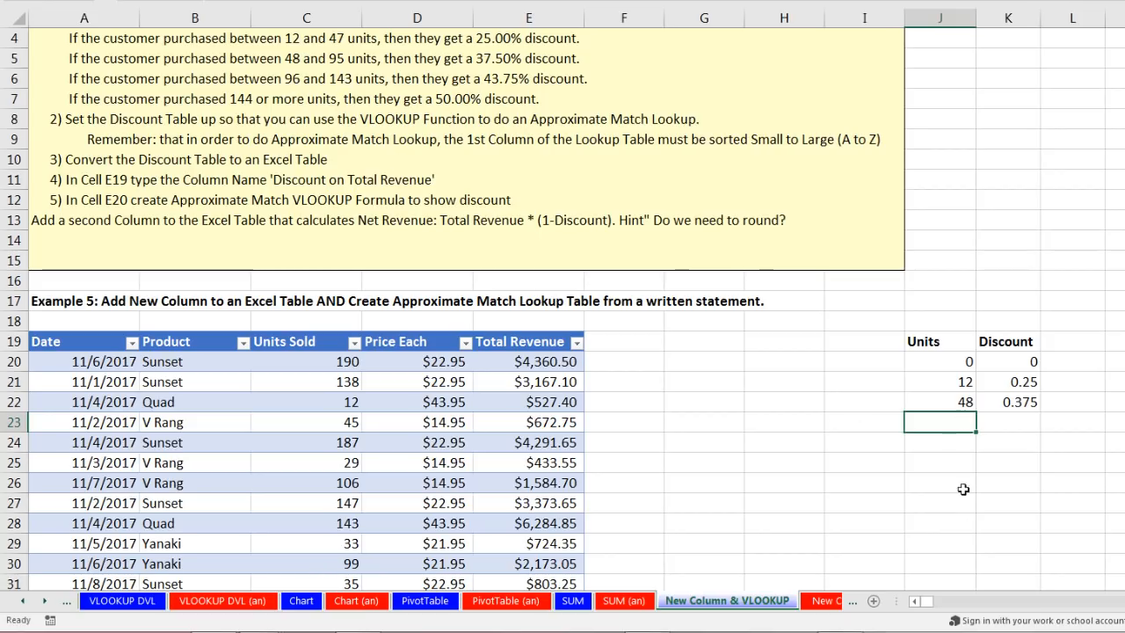
text(96)
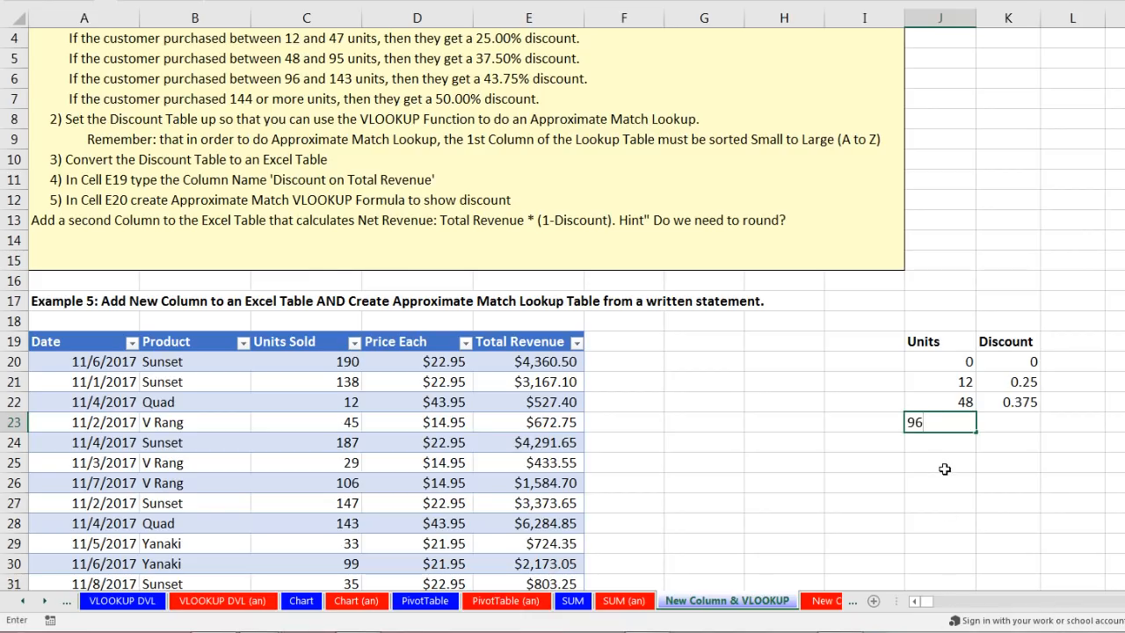
key(Tab)
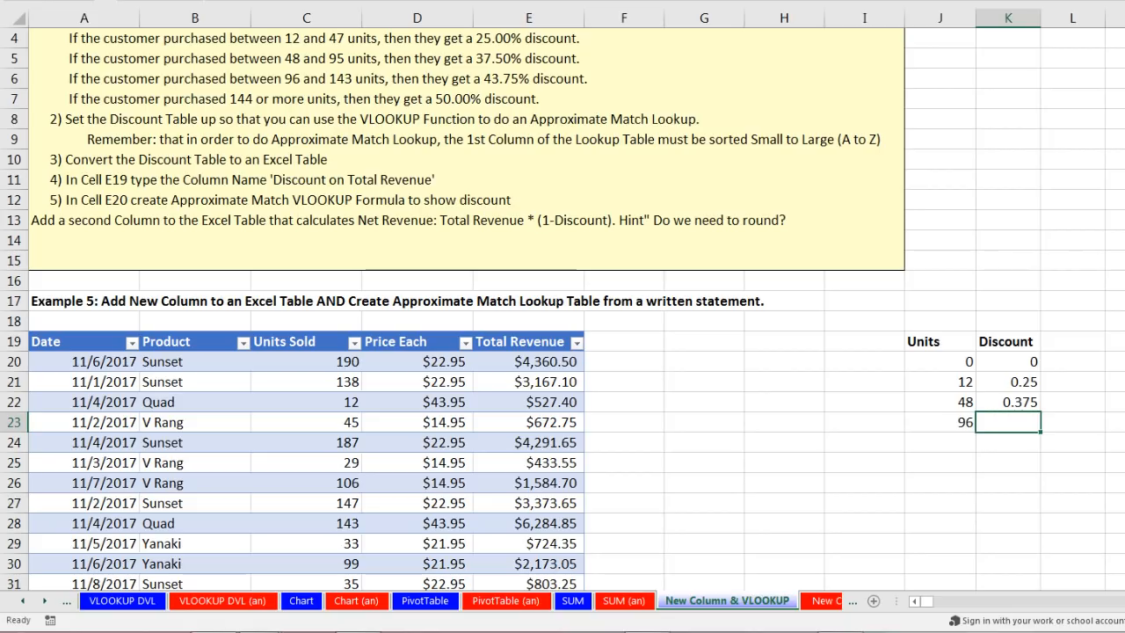
text(.4375)
click(943, 442)
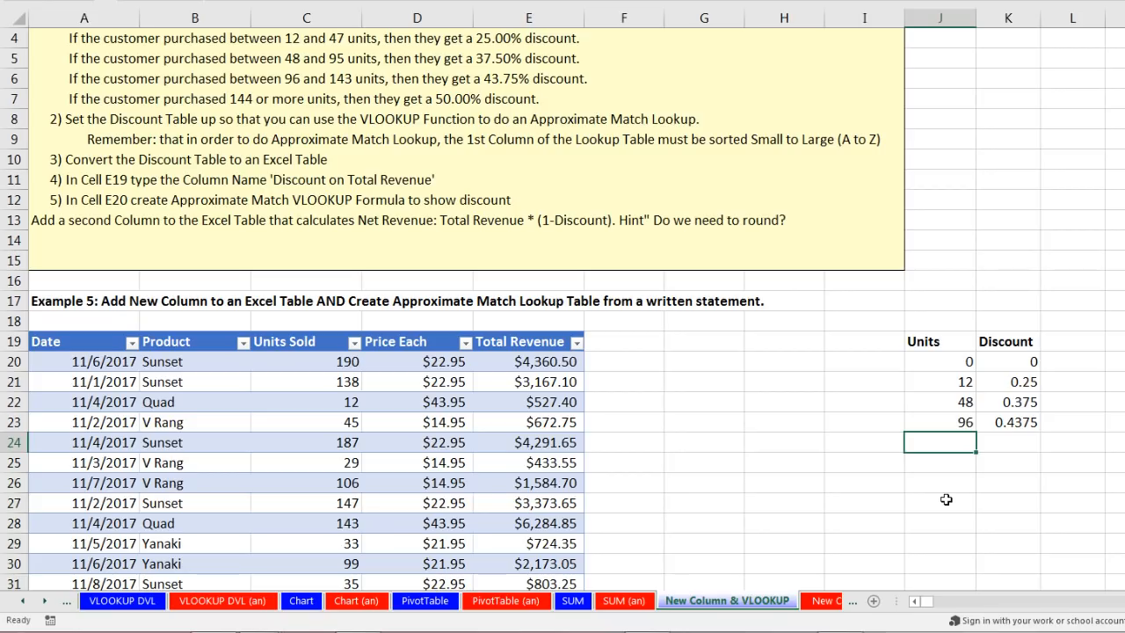
text(144)
key(Tab)
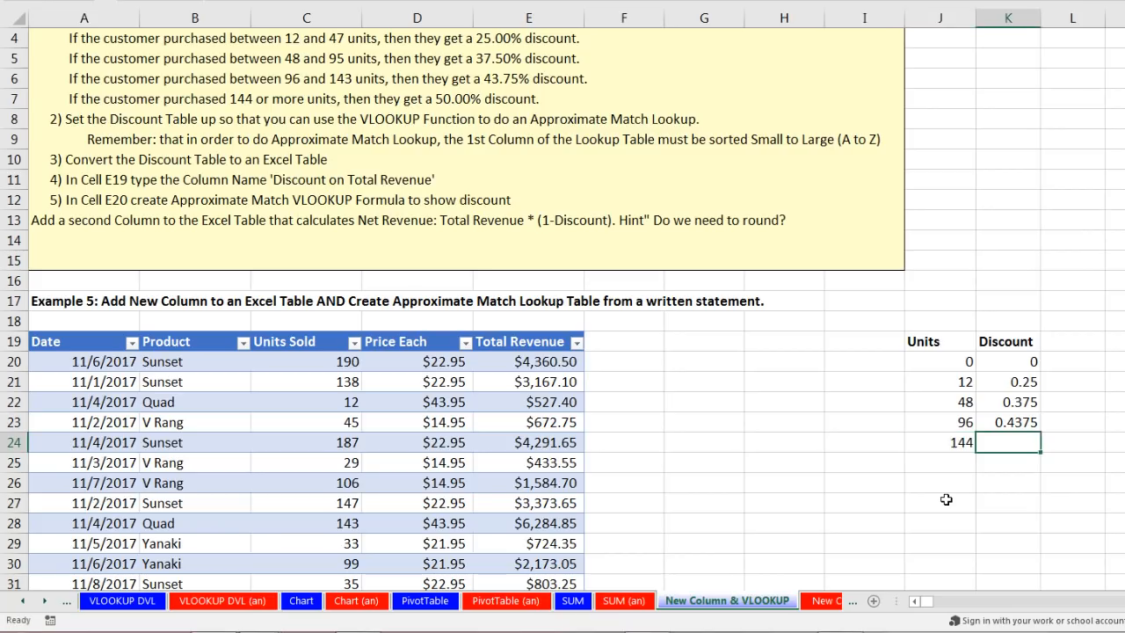
text(.5)
key(Return)
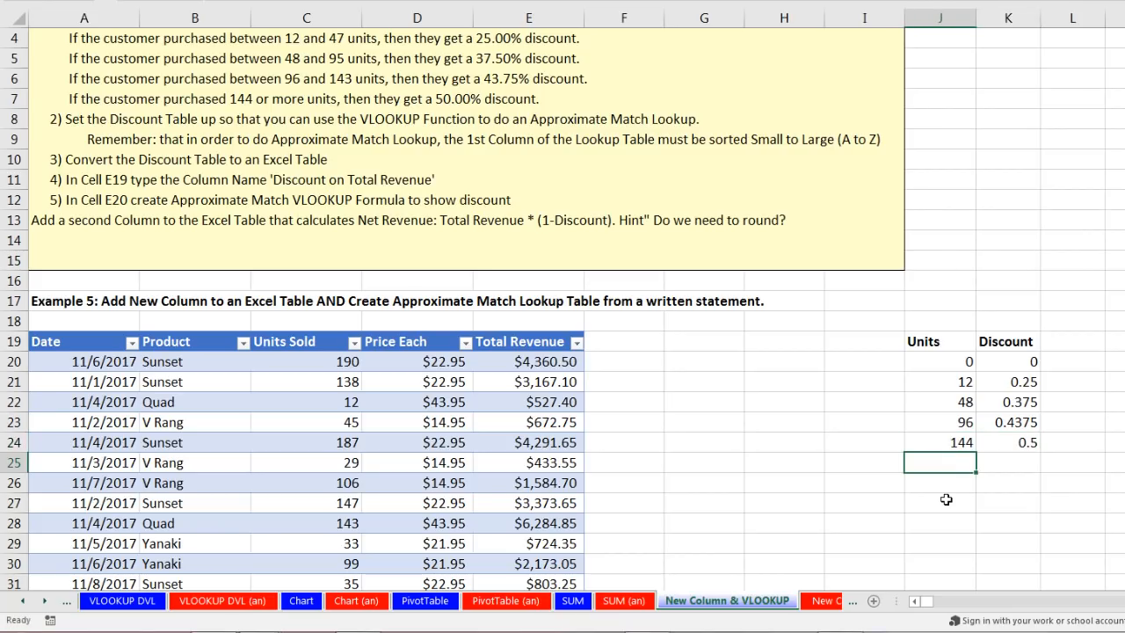
Review the Units values' sort order and convert the discount lookup range J19:K24 to an Excel Table with headers.
drag(932, 364, 949, 440)
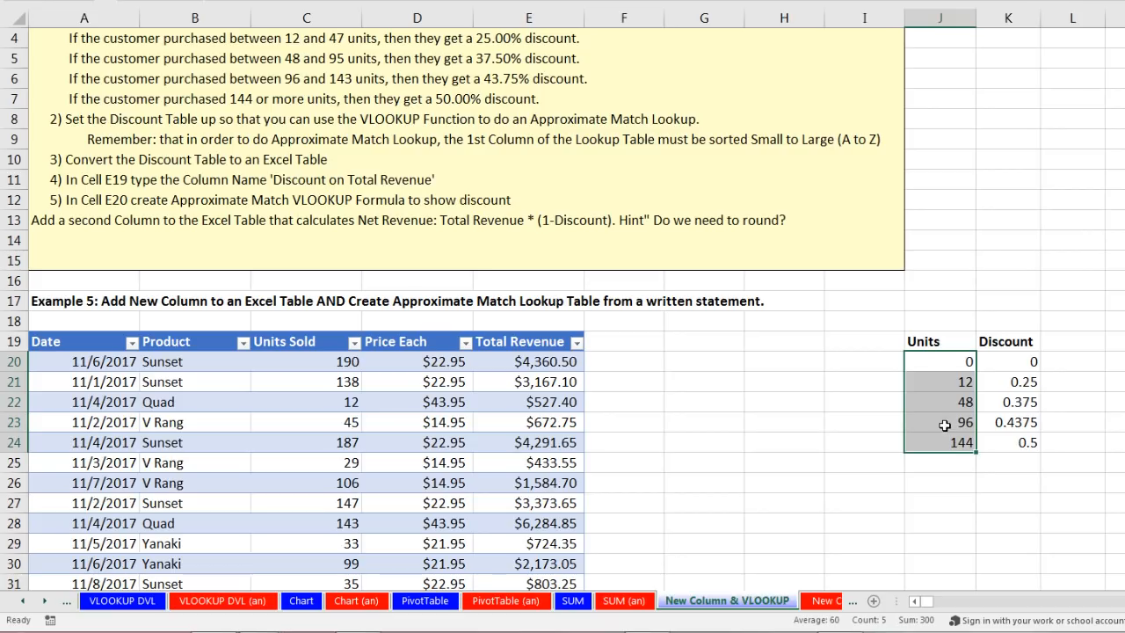
click(913, 363)
key(Down)
key(Down)
key(Down)
key(Down)
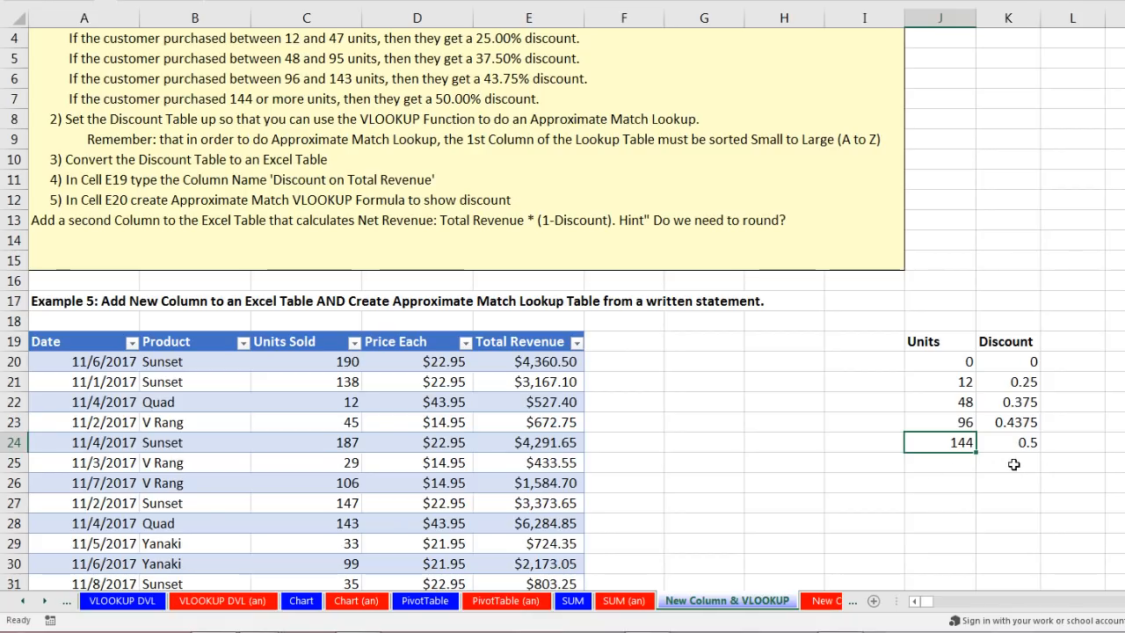
click(959, 380)
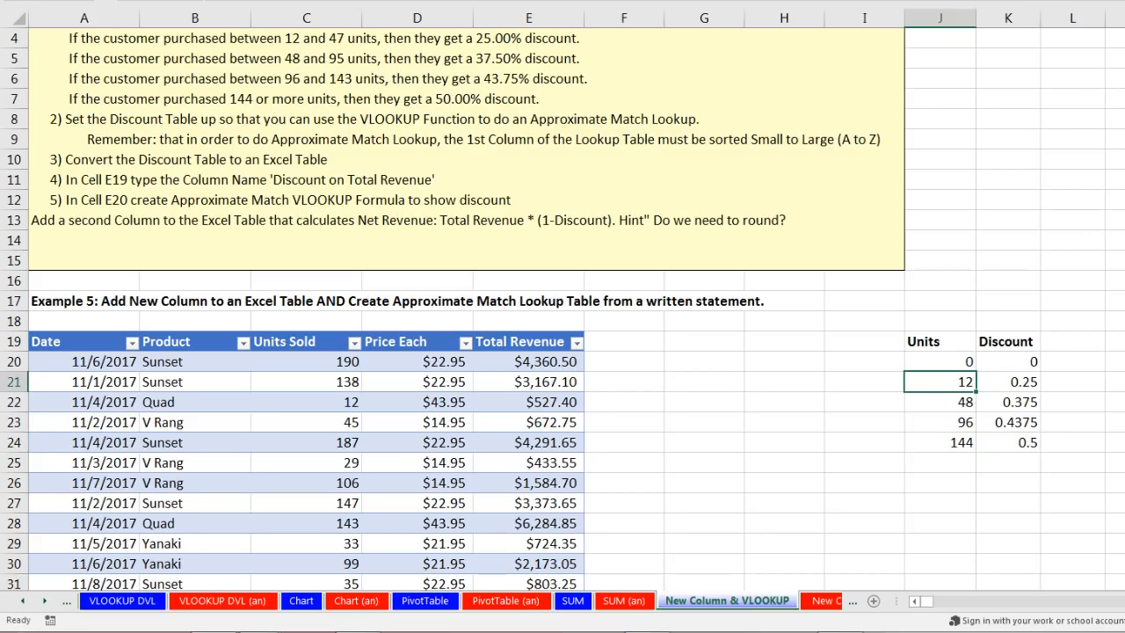
key(ctrl+t)
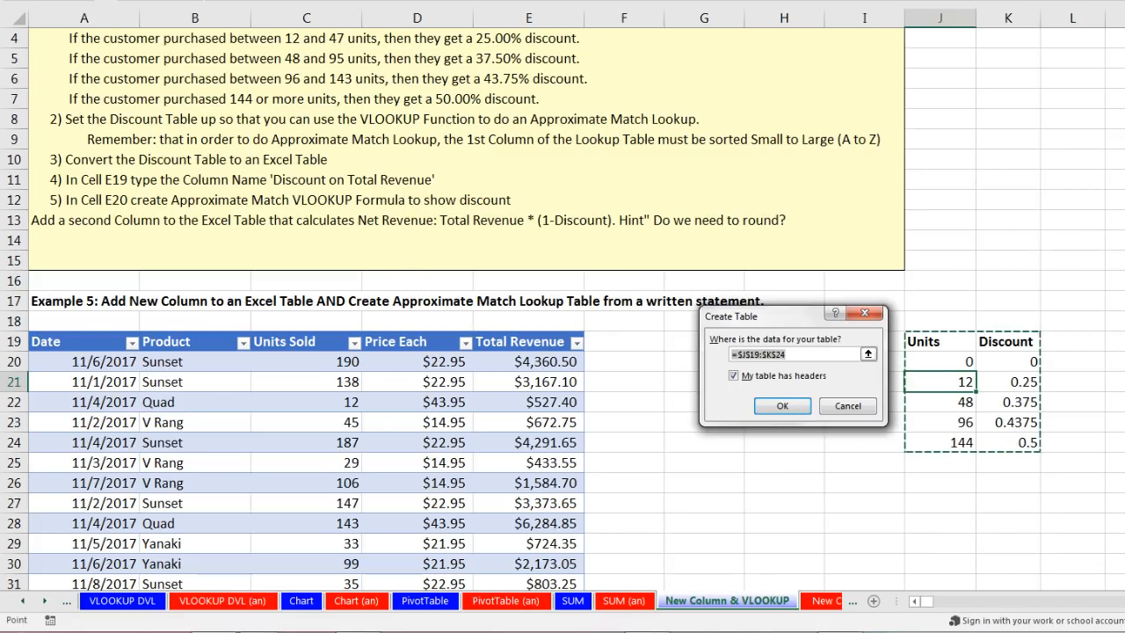
key(Return)
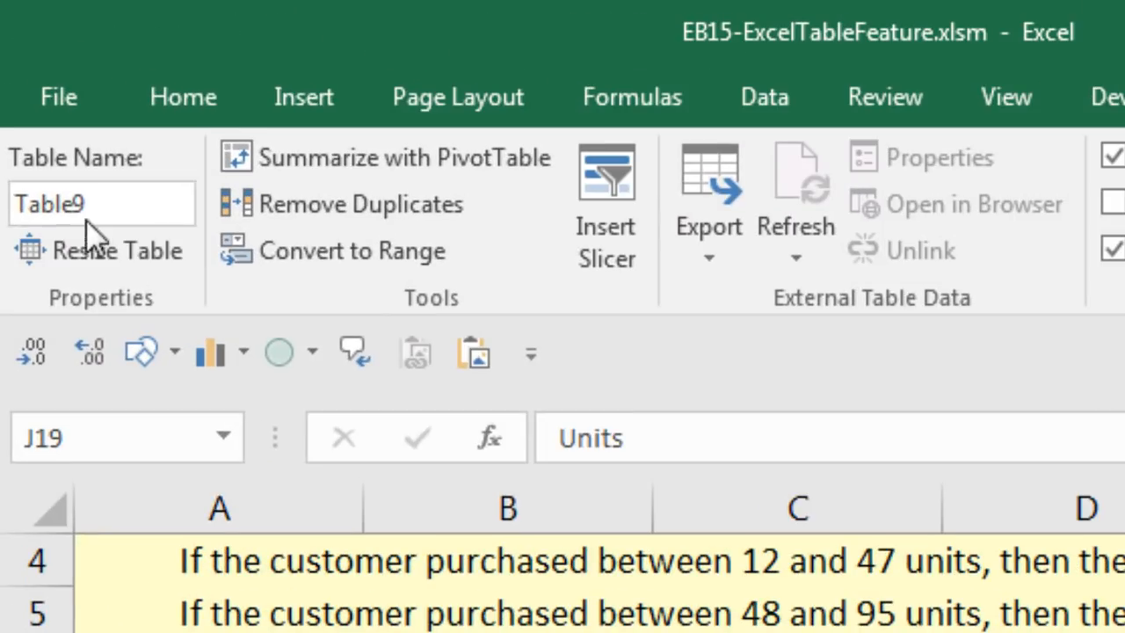
Name the new discount lookup table DiscountTable.
click(29, 63)
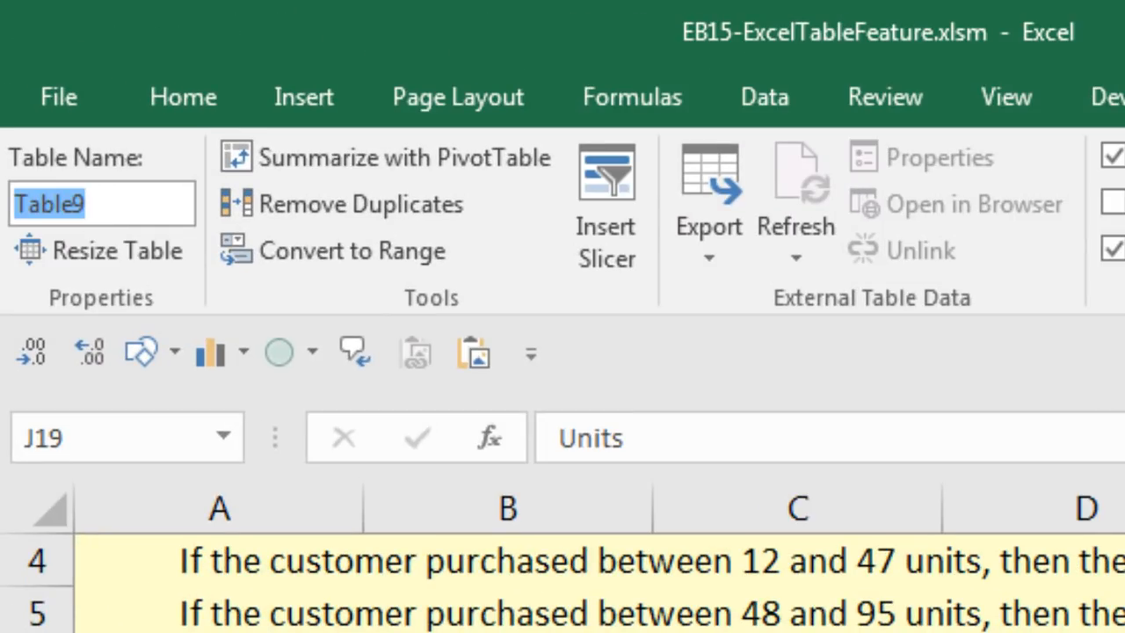
text(Discount Table)
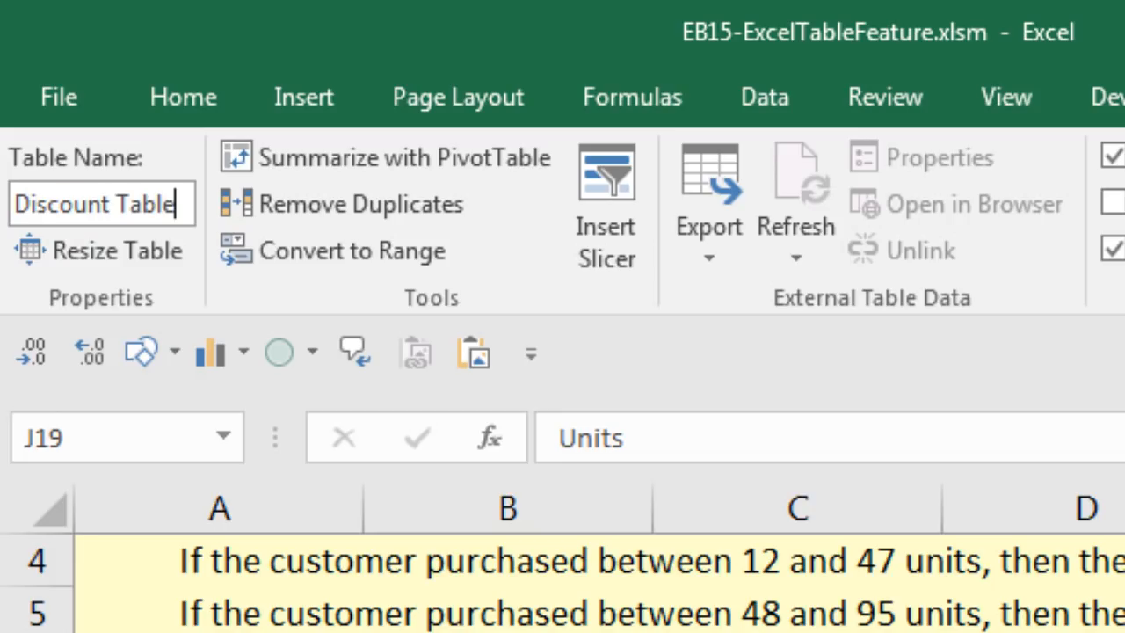
click(118, 202)
key(BackSpace)
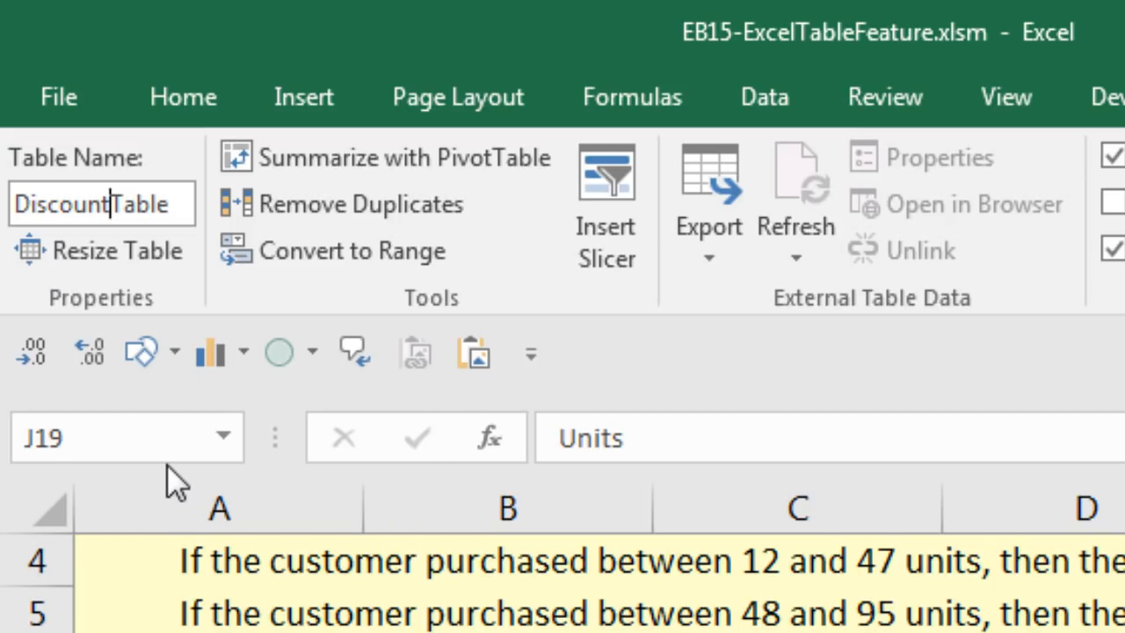
key(Return)
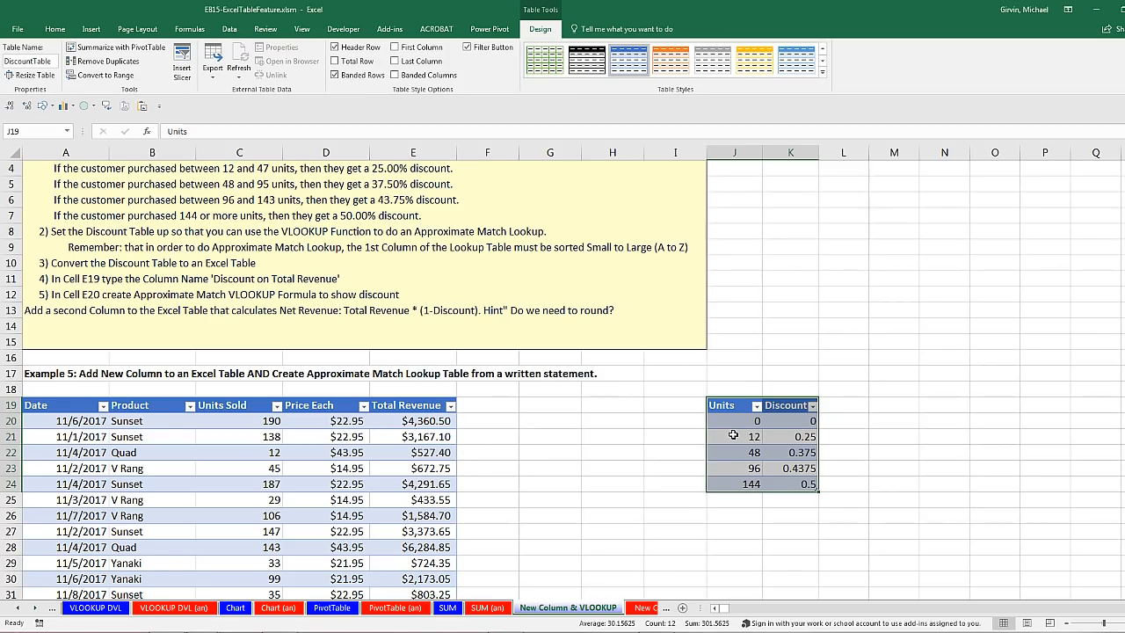
Enter the heading Discount on Total Revenue in F19 beside the sales table, and move that cell to H18.
click(486, 408)
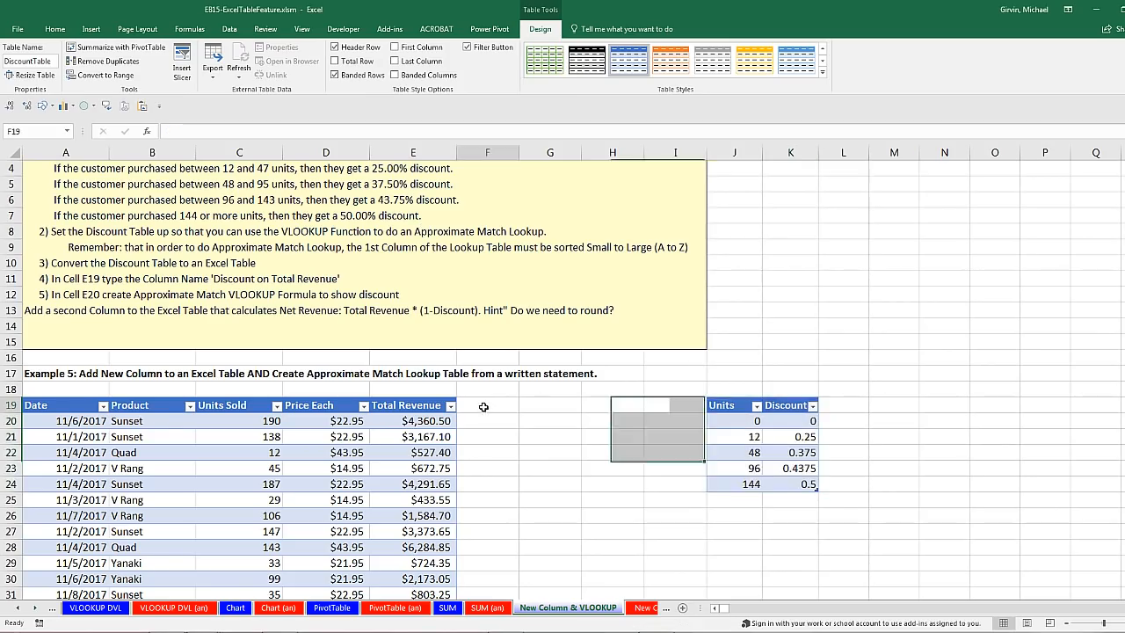
click(536, 402)
click(493, 405)
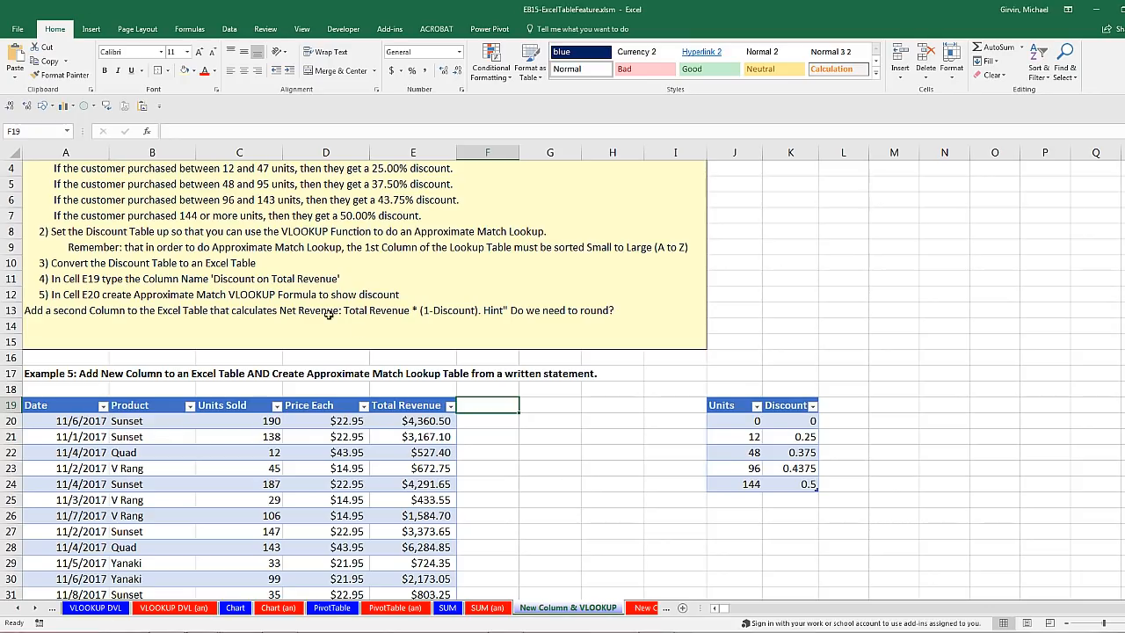
text(Discount on Total Revenue)
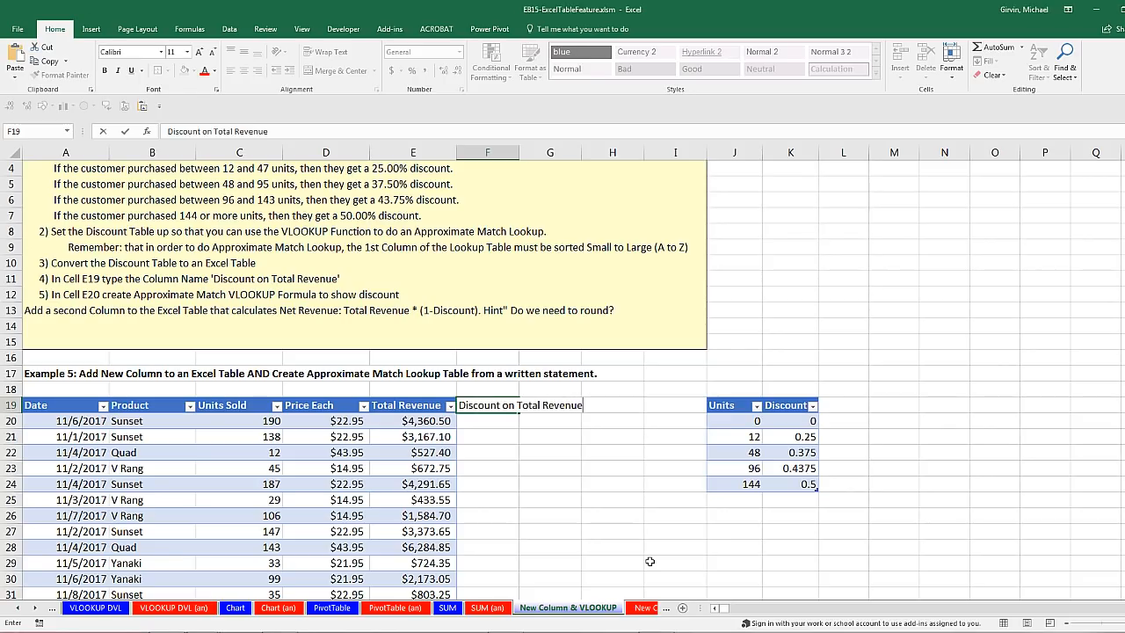
key(Return)
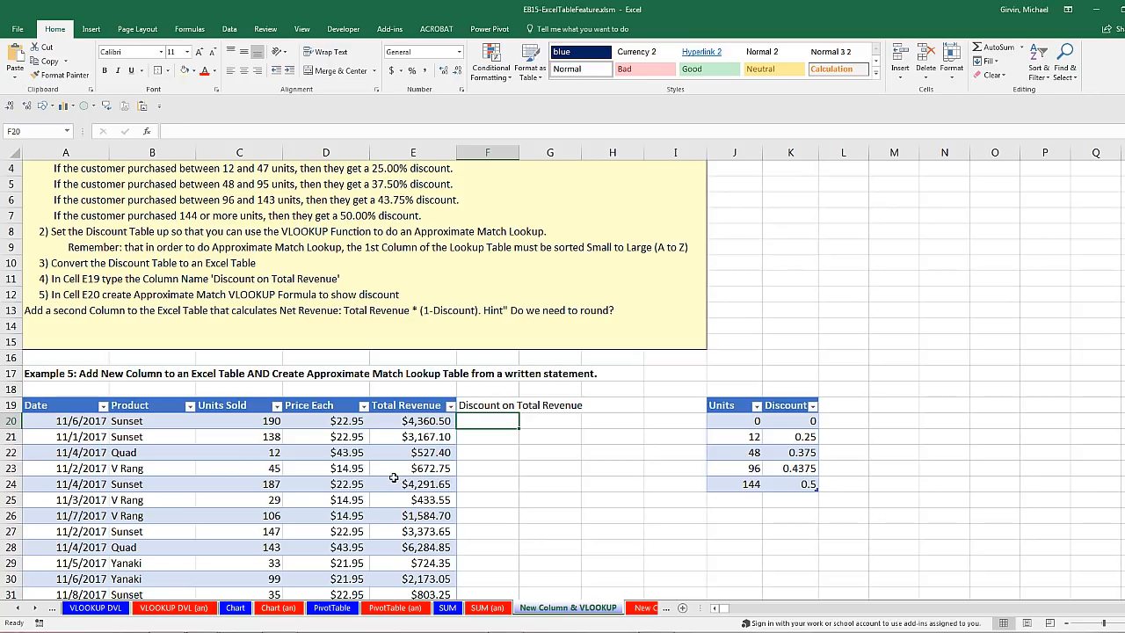
click(491, 408)
drag(496, 417, 607, 393)
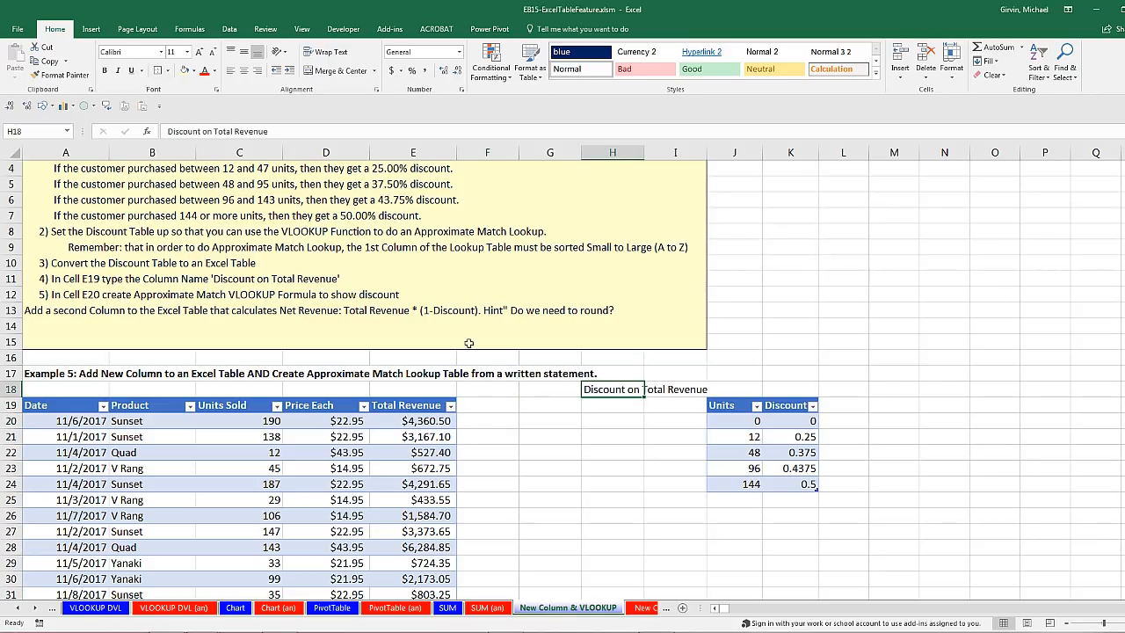
Enable the AutoFormat As You Type option Include new rows and columns in table in the AutoCorrect settings.
click(21, 29)
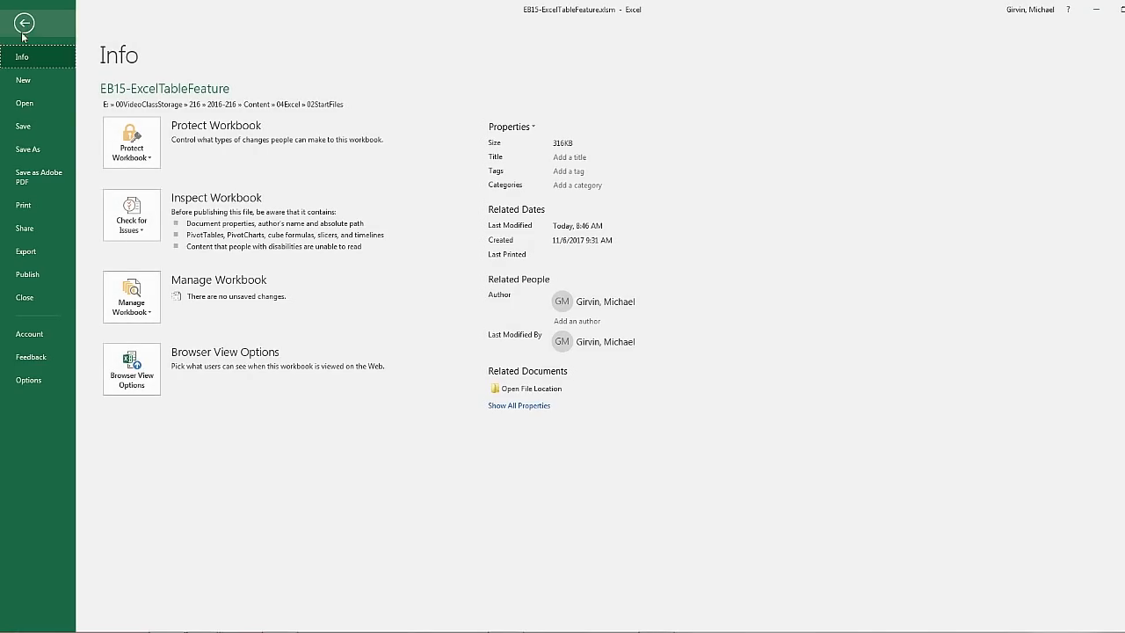
click(22, 381)
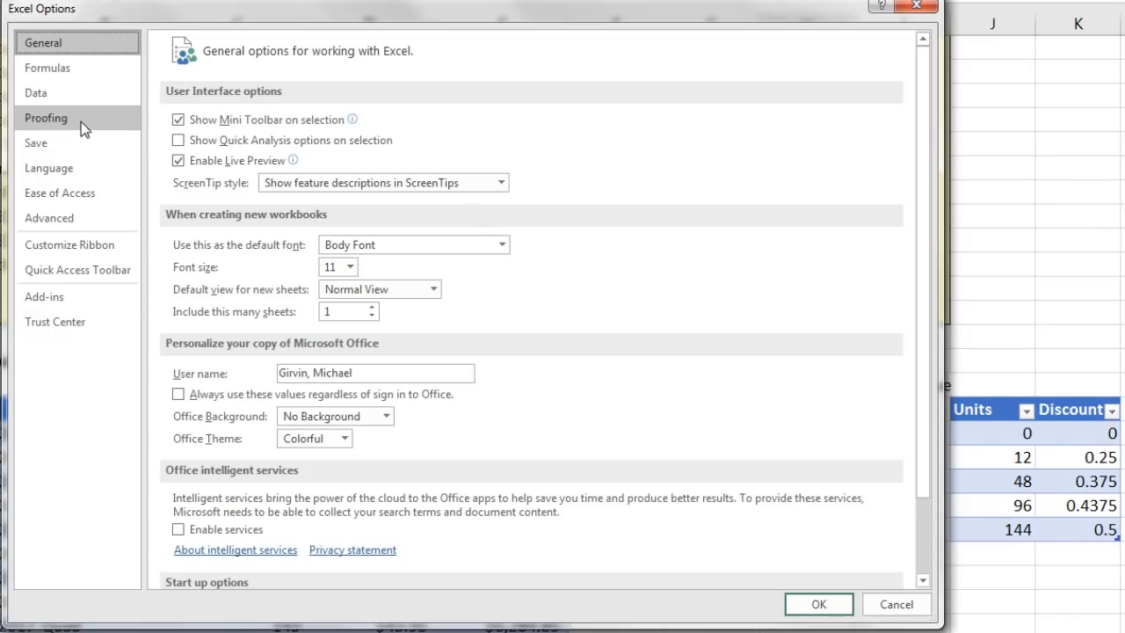
click(91, 137)
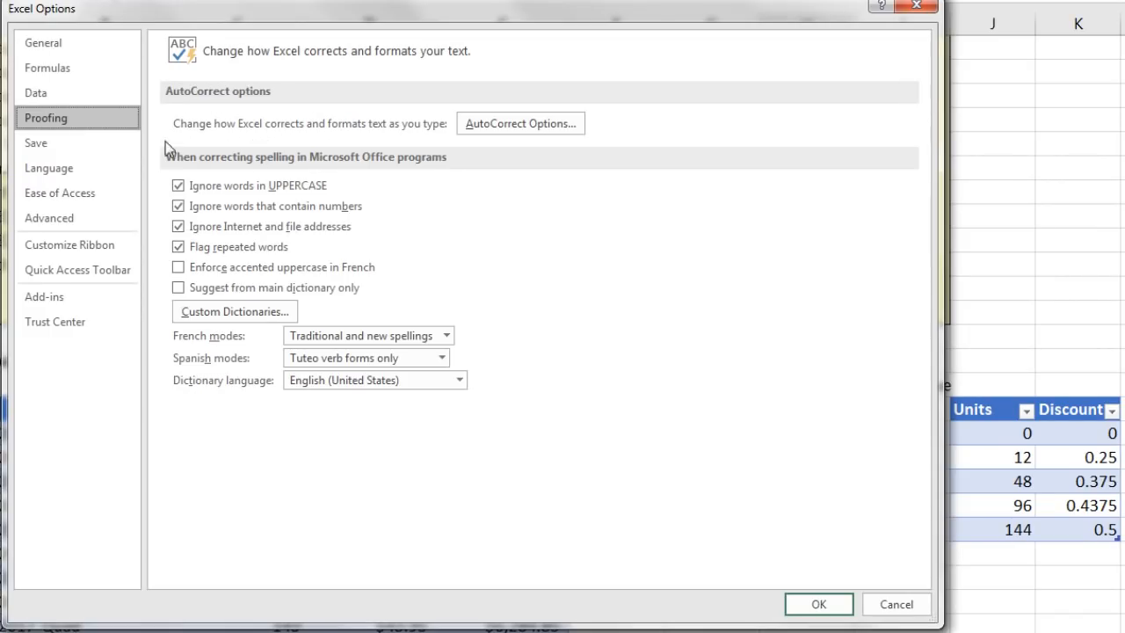
click(502, 124)
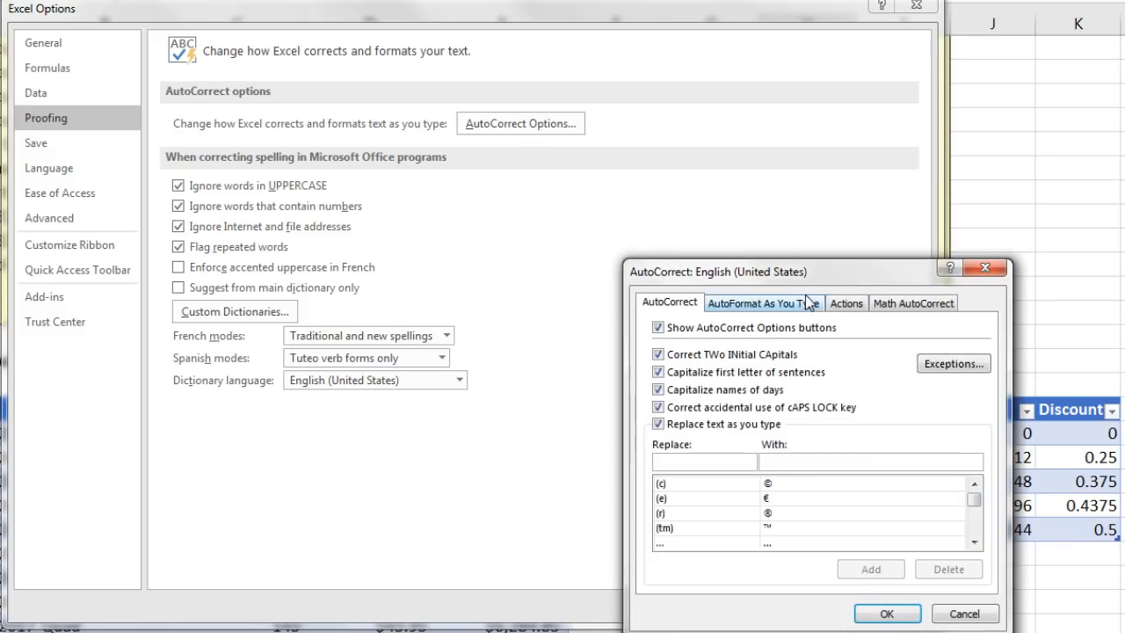
drag(757, 247, 564, 152)
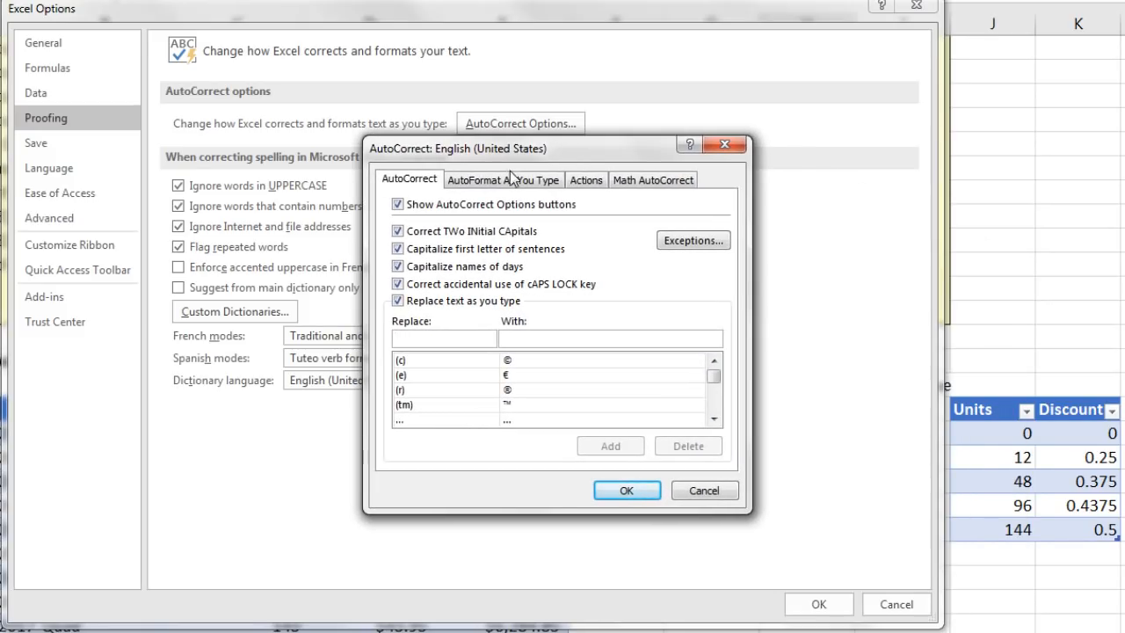
click(489, 186)
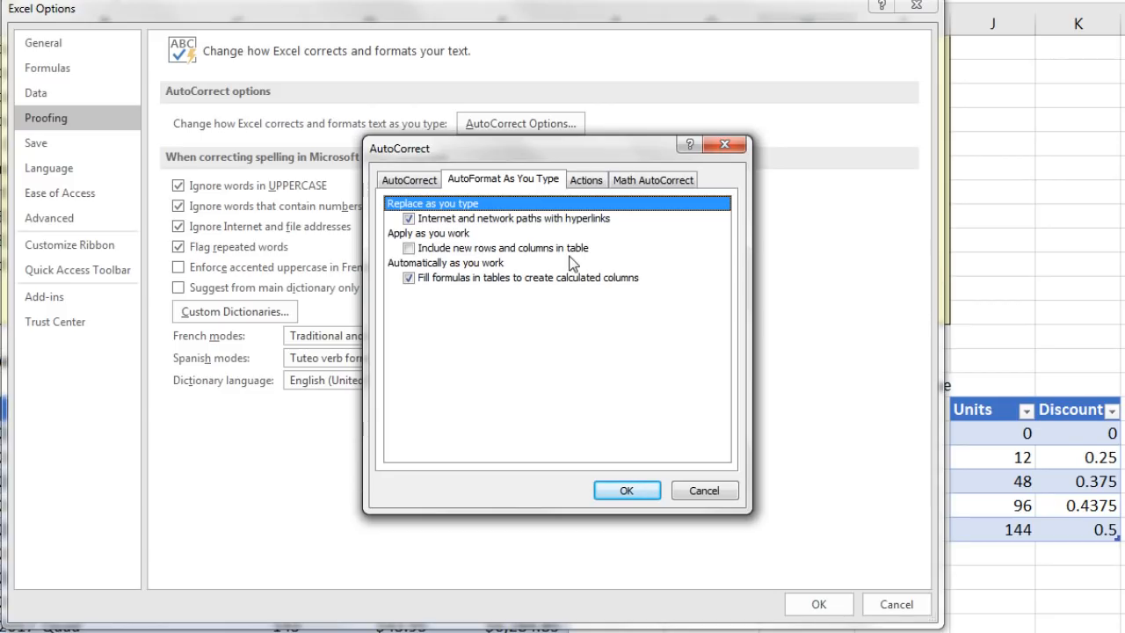
click(408, 248)
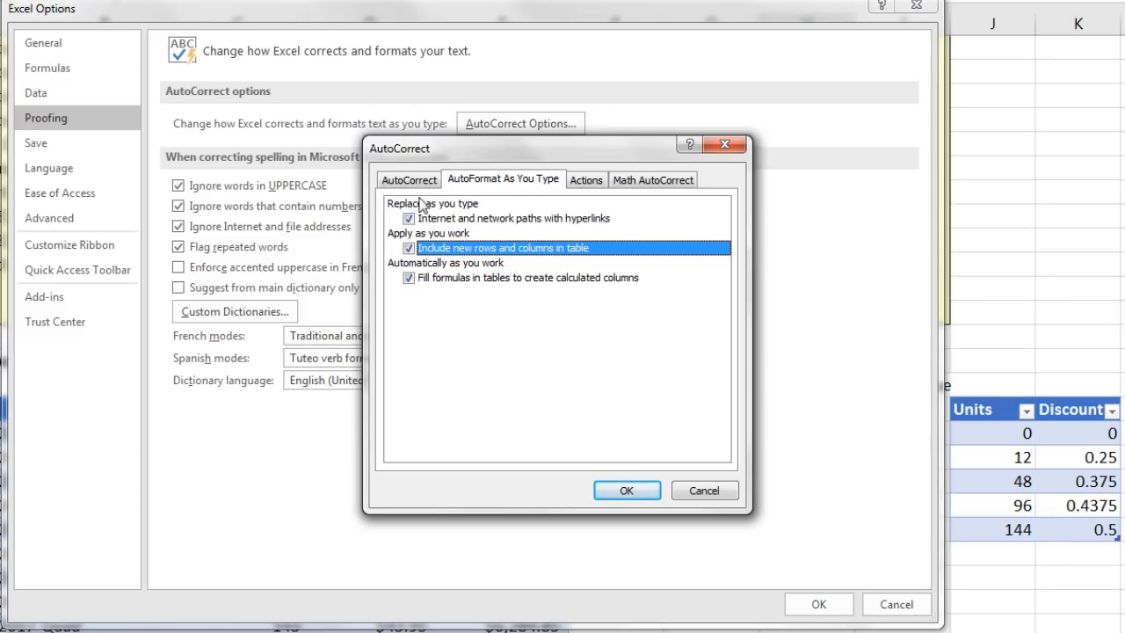
click(626, 491)
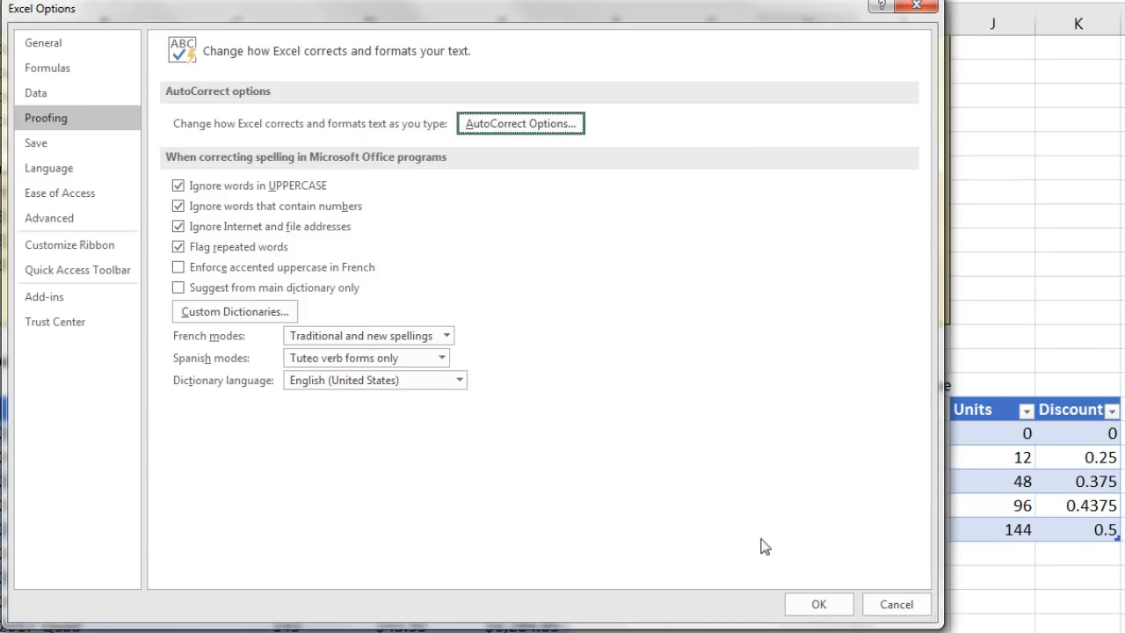
click(817, 605)
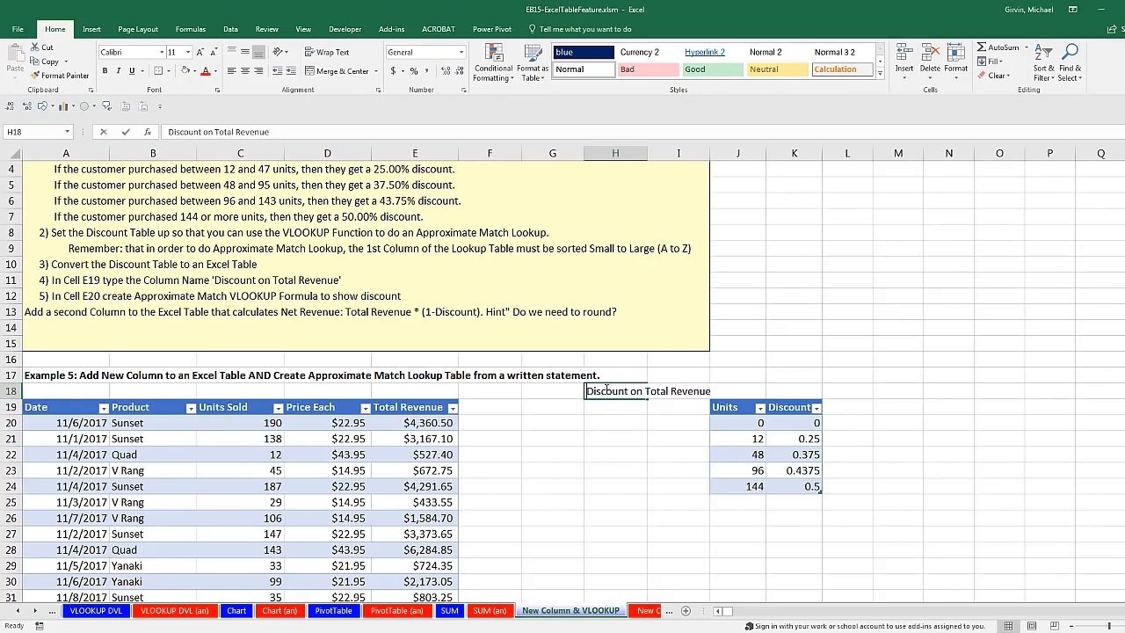
Copy the text Discount on Total Revenue from H18 into F19 as a new sales table column heading, and widen column F to fit.
double_click(605, 389)
drag(588, 392, 710, 391)
key(ctrl+c)
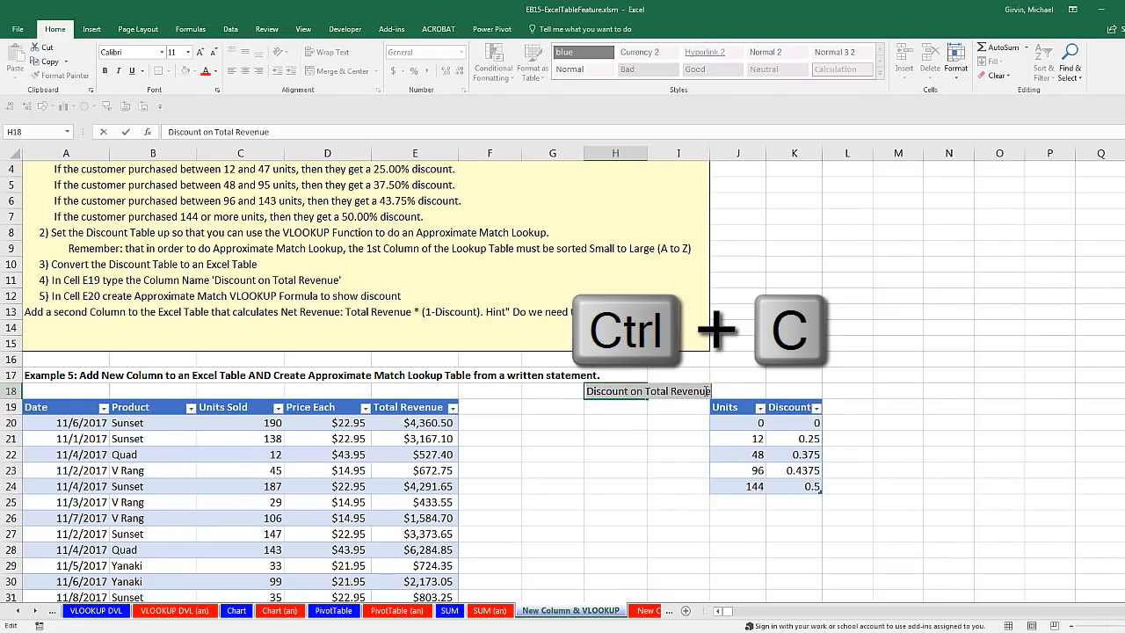
click(490, 407)
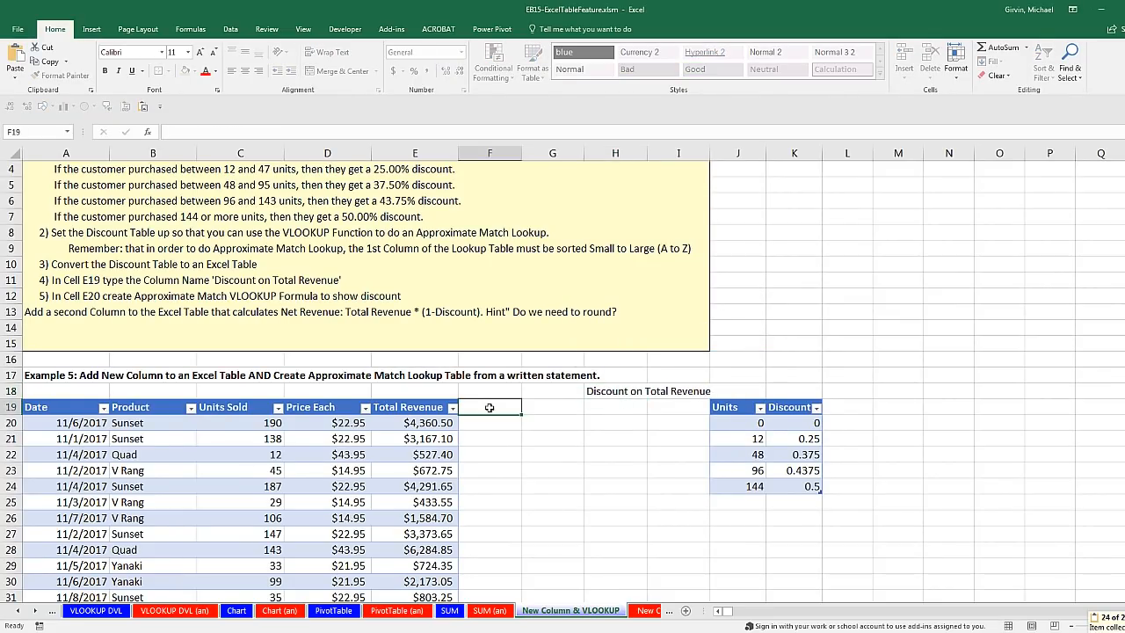
key(F2)
key(ctrl+v)
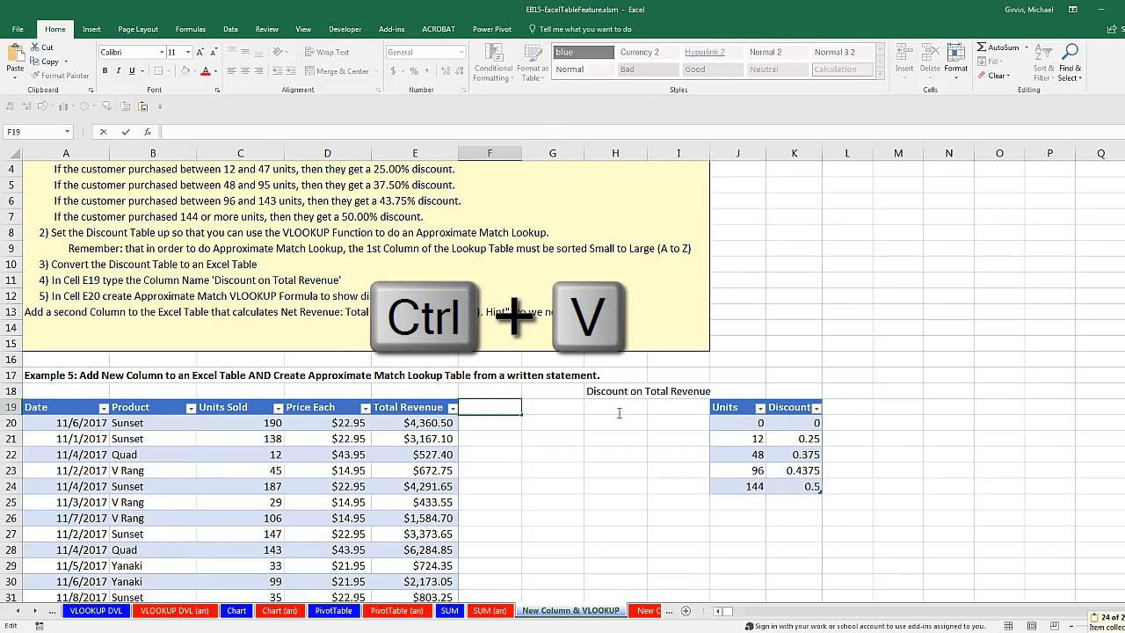
key(Return)
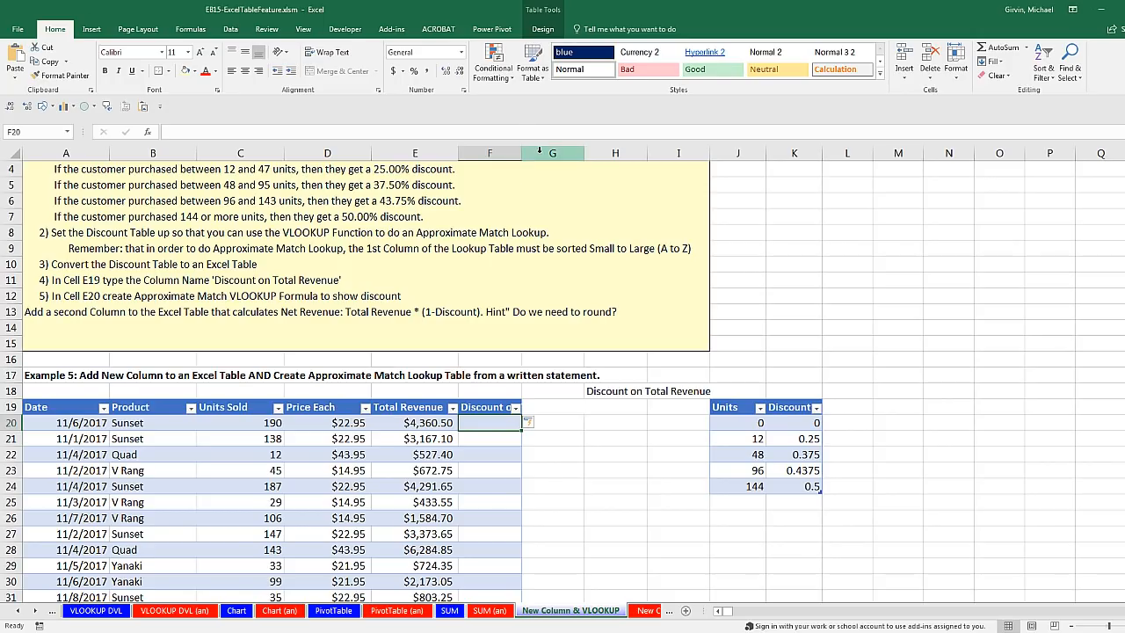
drag(521, 153, 613, 153)
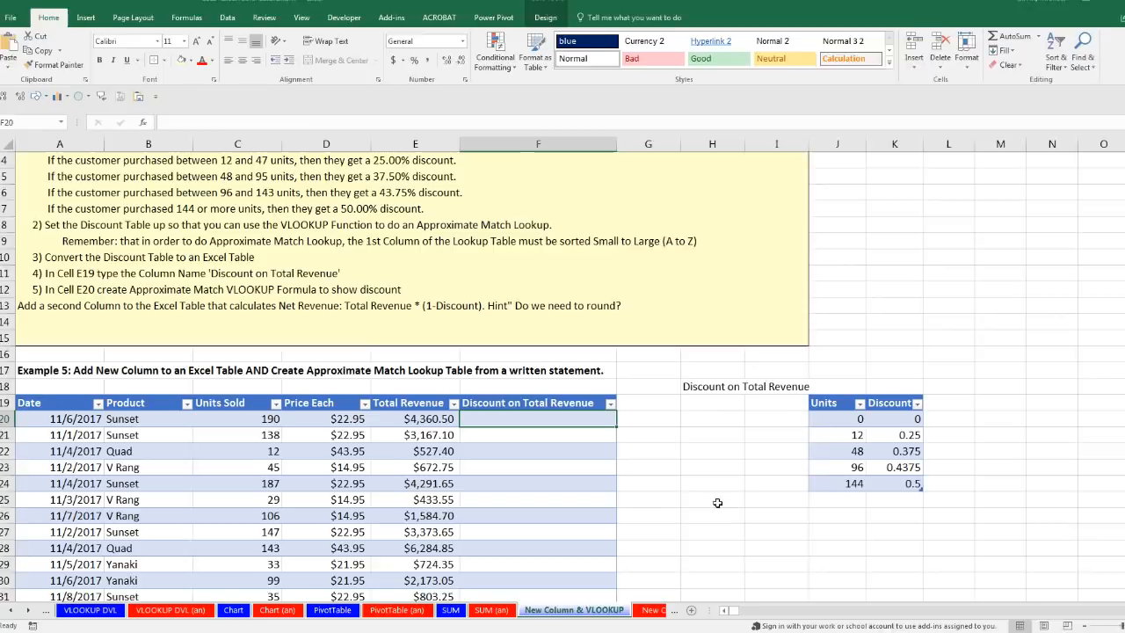
Begin a VLOOKUP formula in F20 with the row's Units Sold value as the lookup value.
text(=)
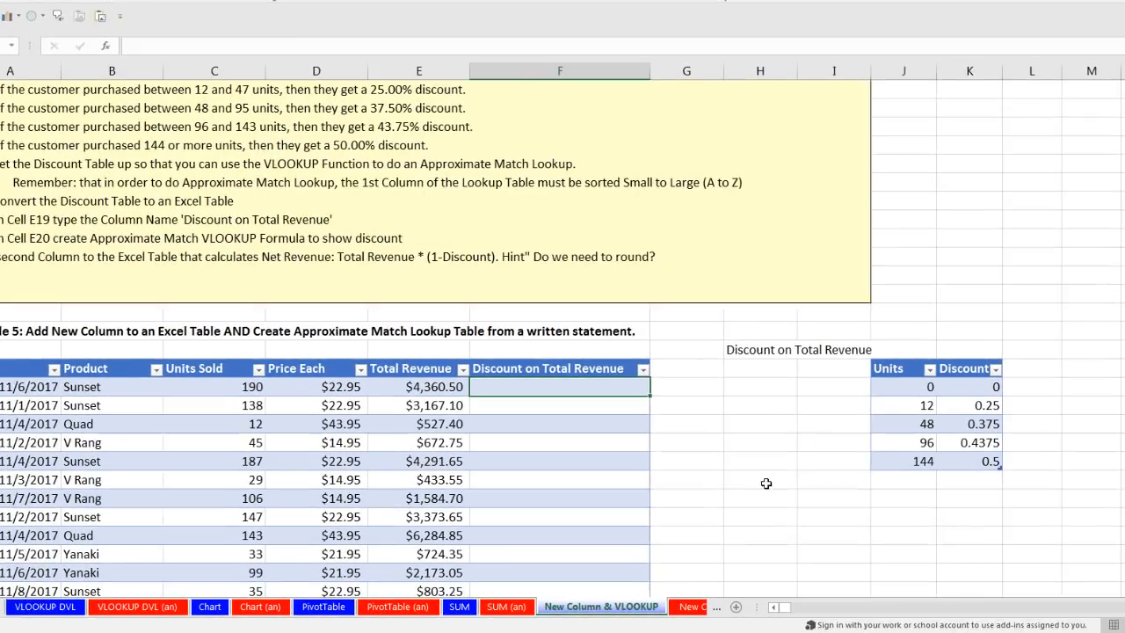
text(vl)
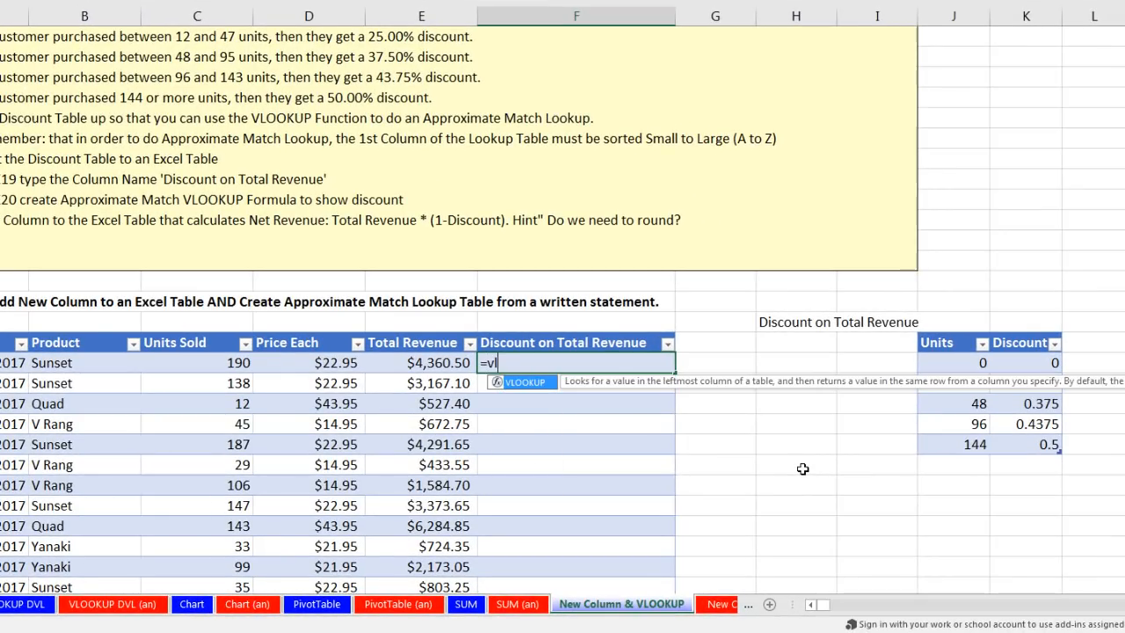
key(Tab)
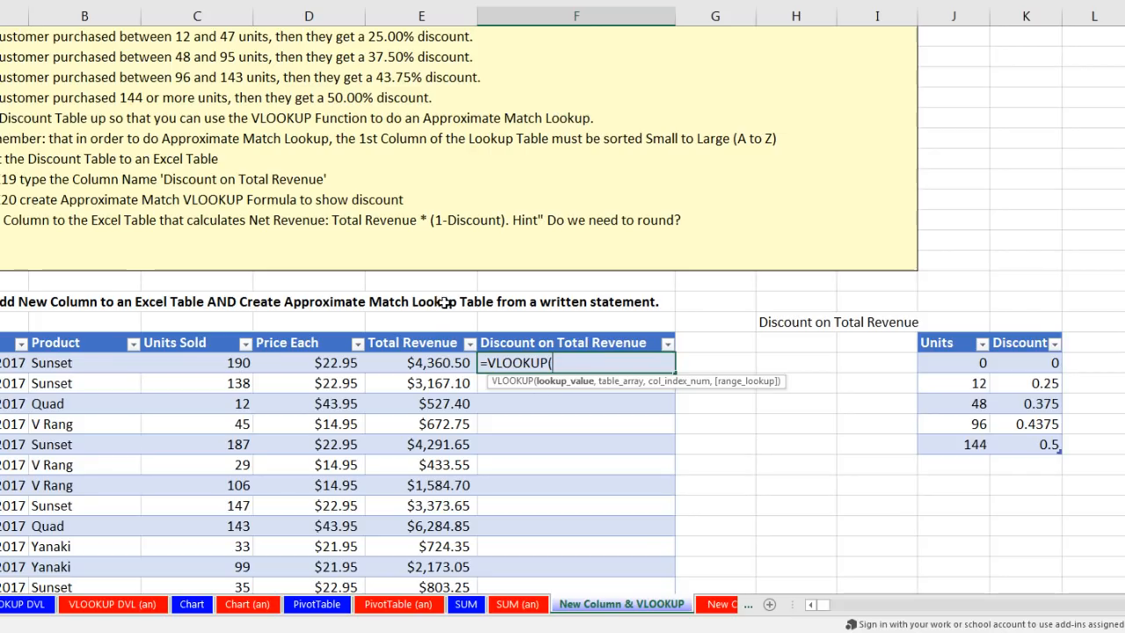
click(185, 364)
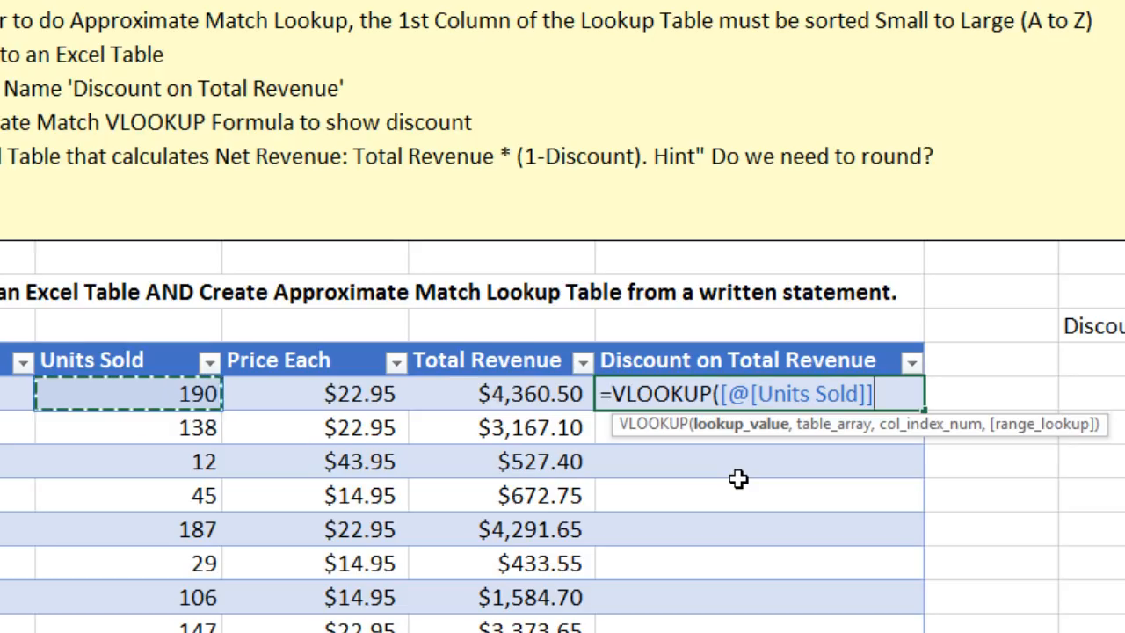
text(,)
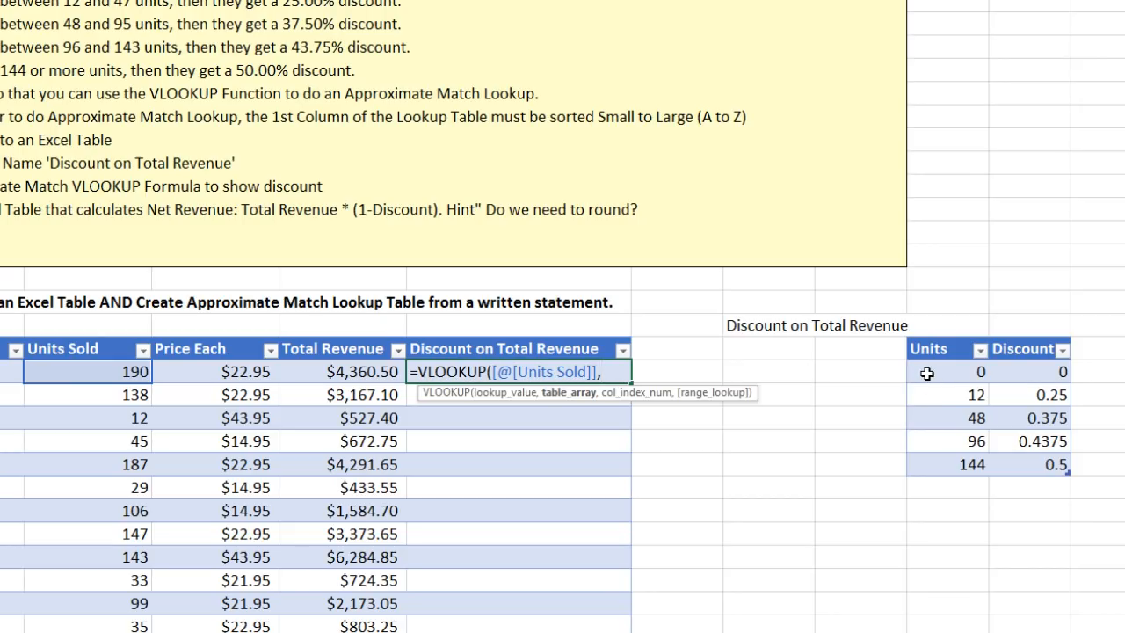
click(930, 373)
drag(930, 372, 933, 452)
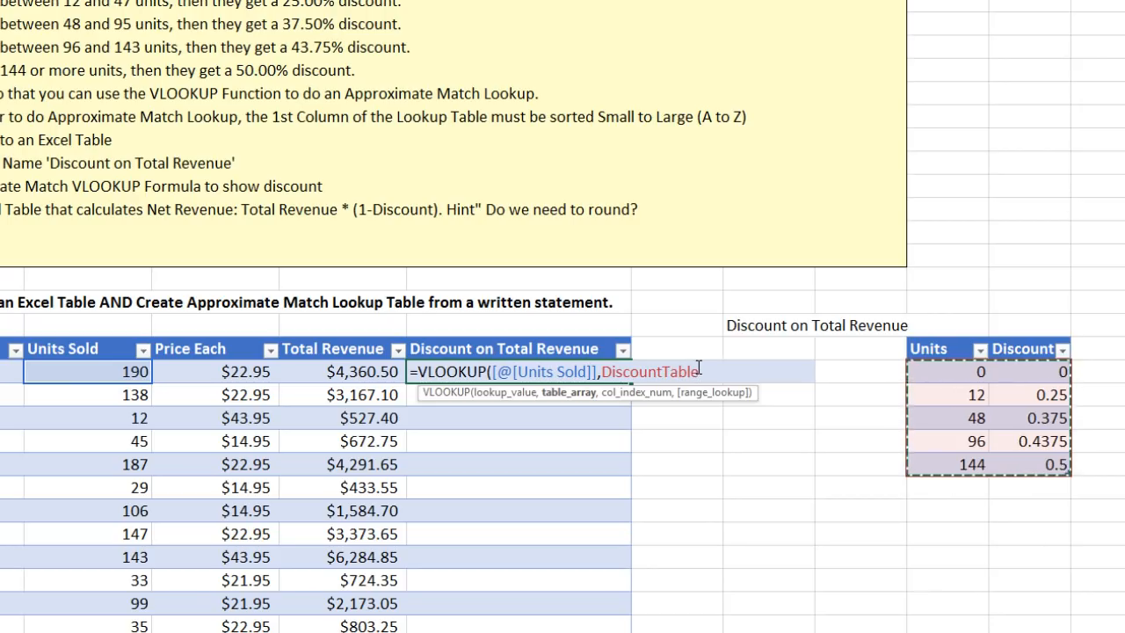
click(572, 393)
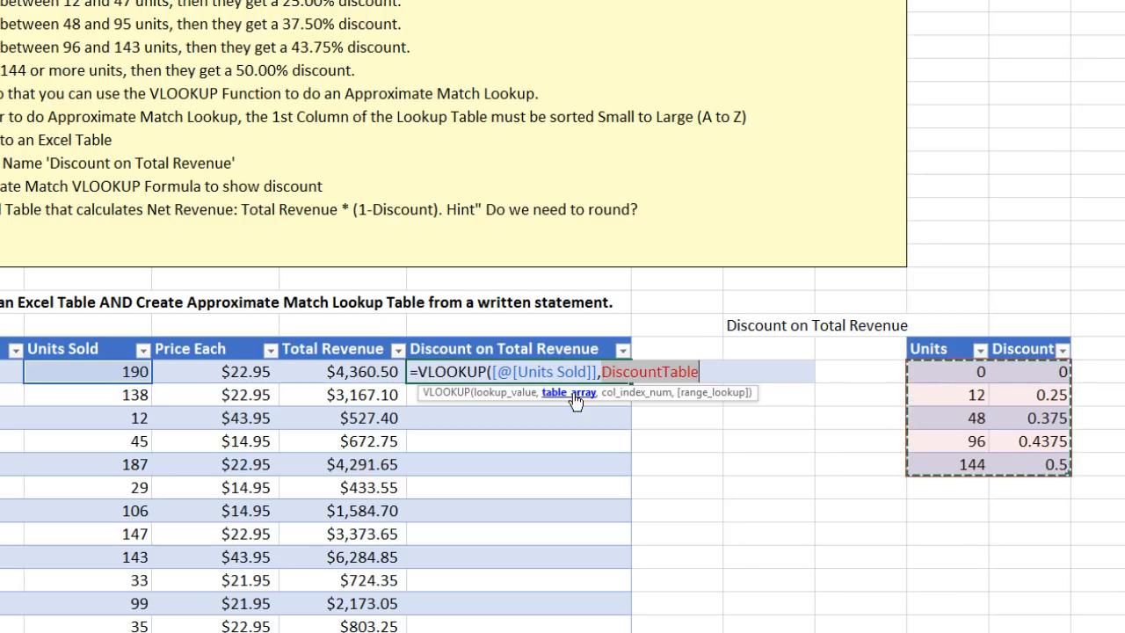
key(Delete)
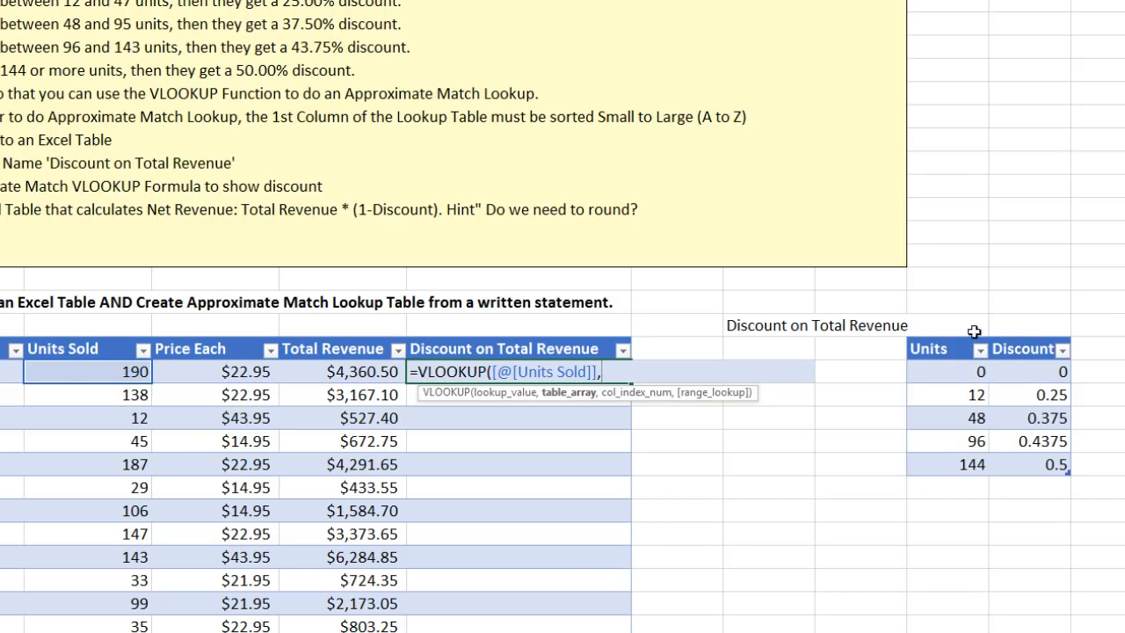
Complete the F20 VLOOKUP with DiscountTable as the table array and column index 2, omitting the range lookup argument for an approximate match.
click(905, 336)
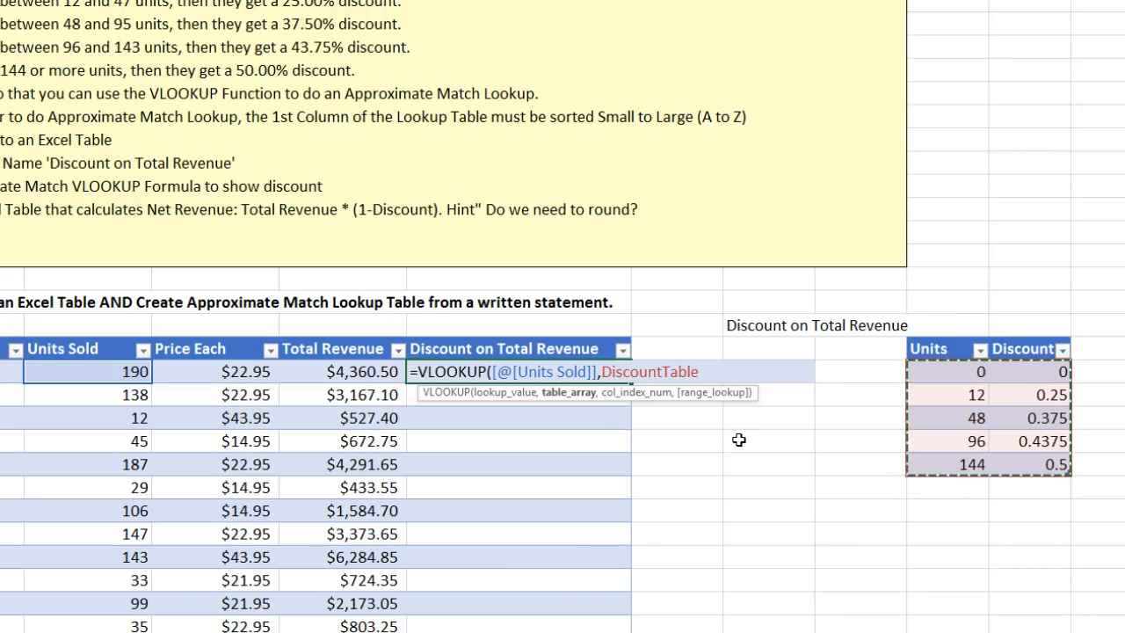
text(,2)
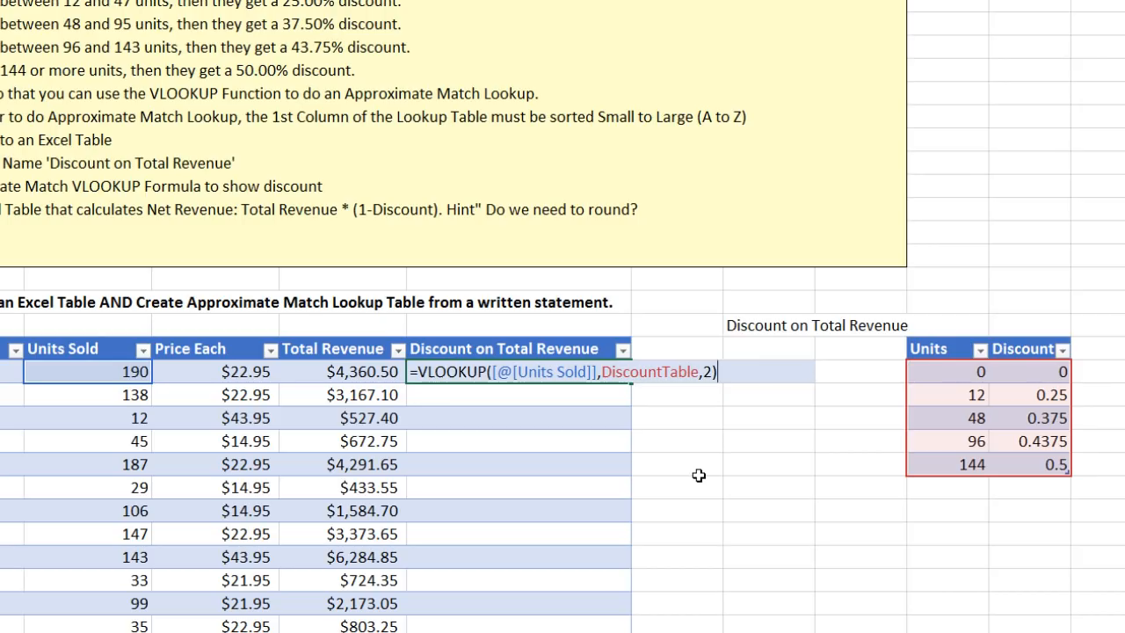
key(Return)
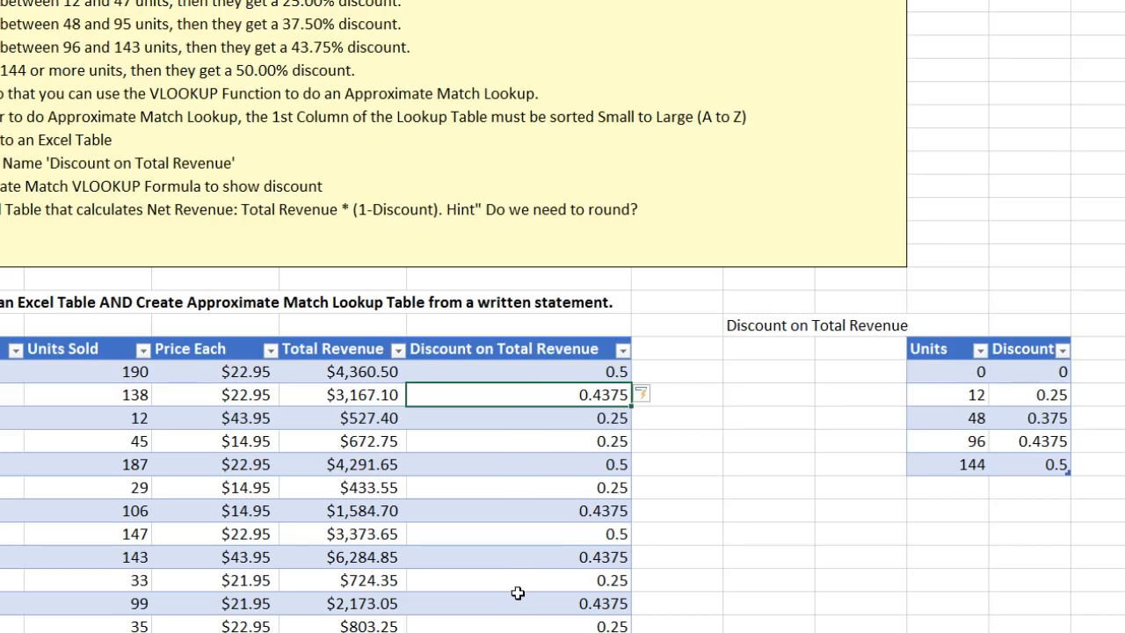
Check the VLOOKUP formula in the last record of the Discount on Total Revenue column, and return to the column's heading.
key(ctrl+Down)
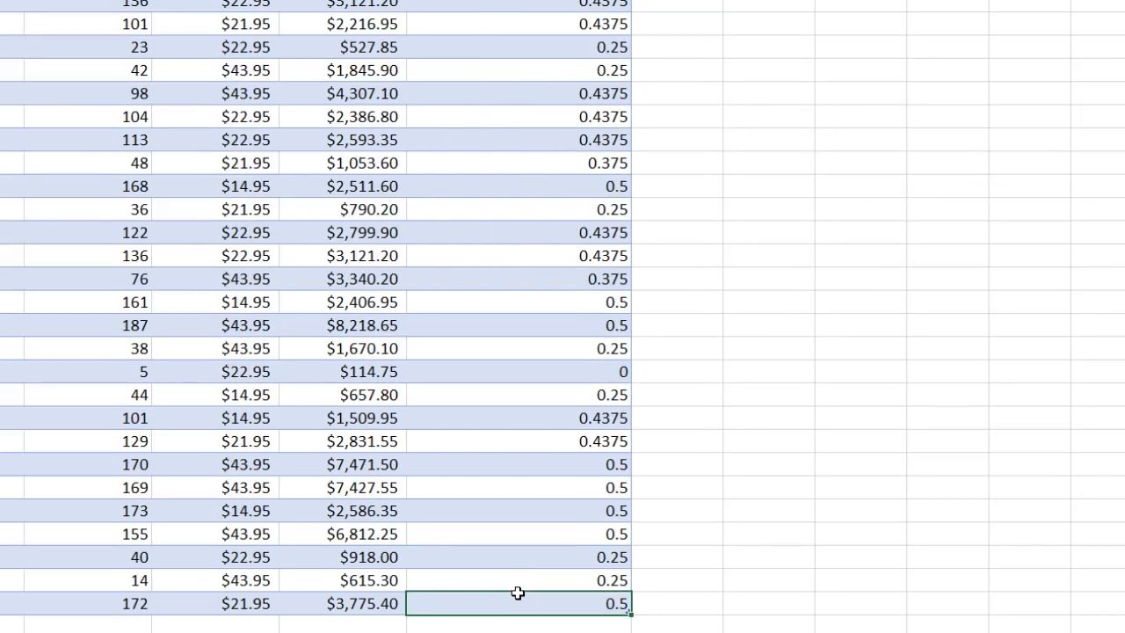
key(F2)
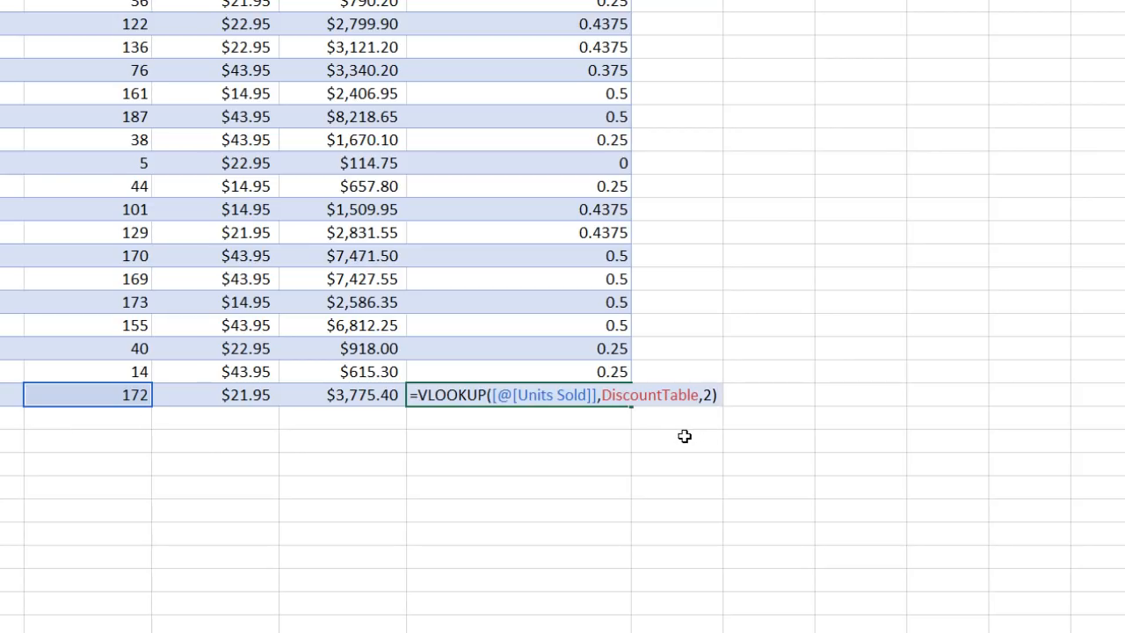
key(Escape)
key(ctrl+Up)
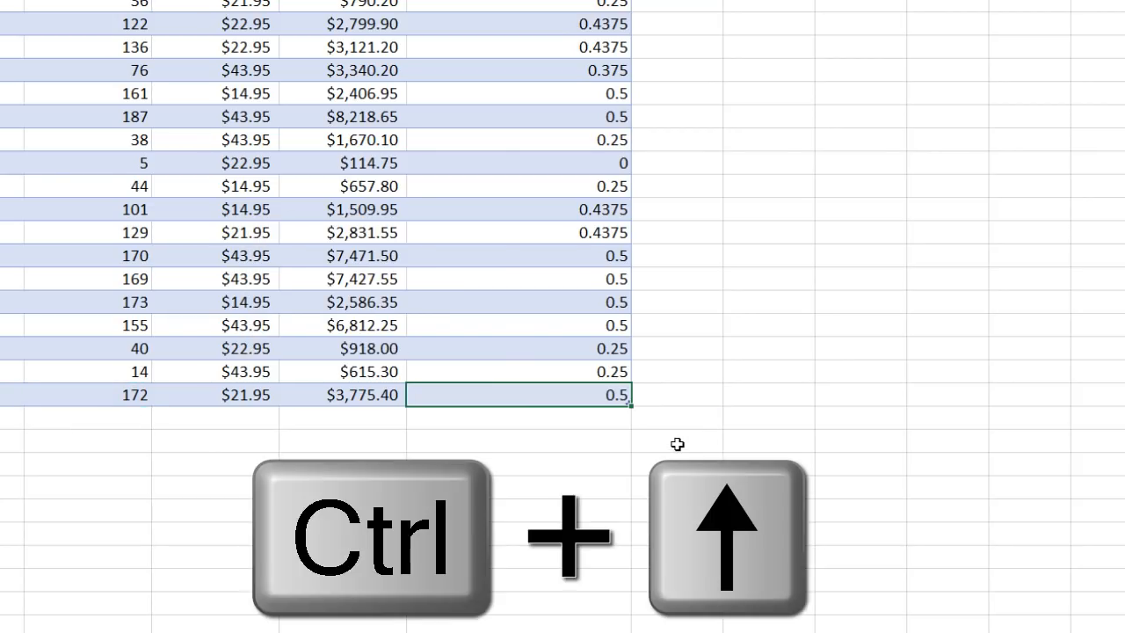
scroll(681, 444, up, 3)
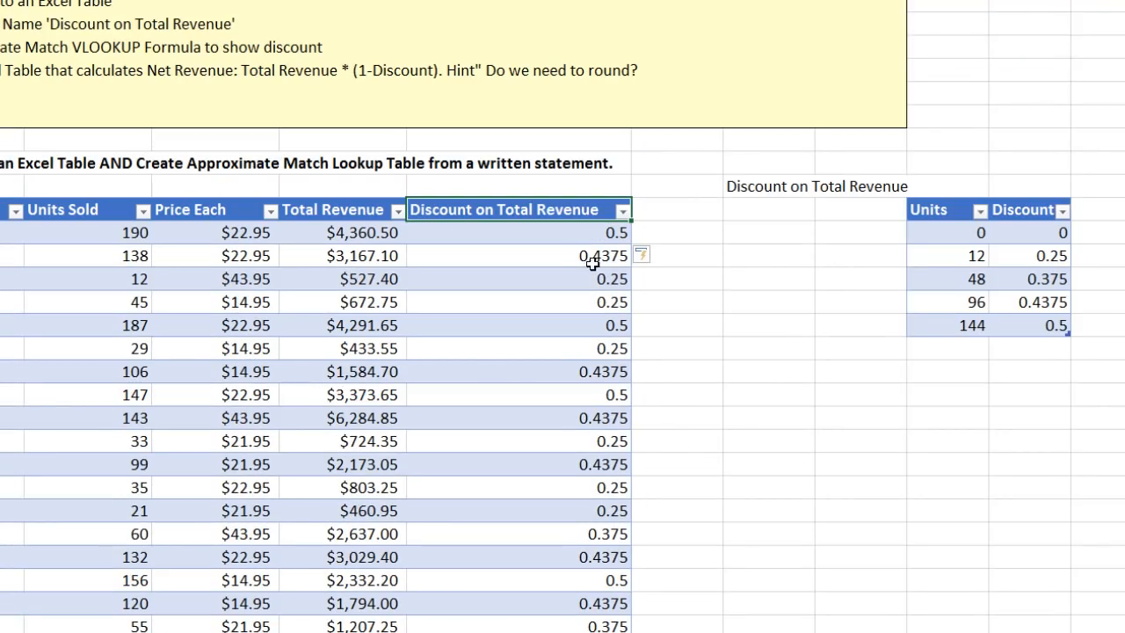
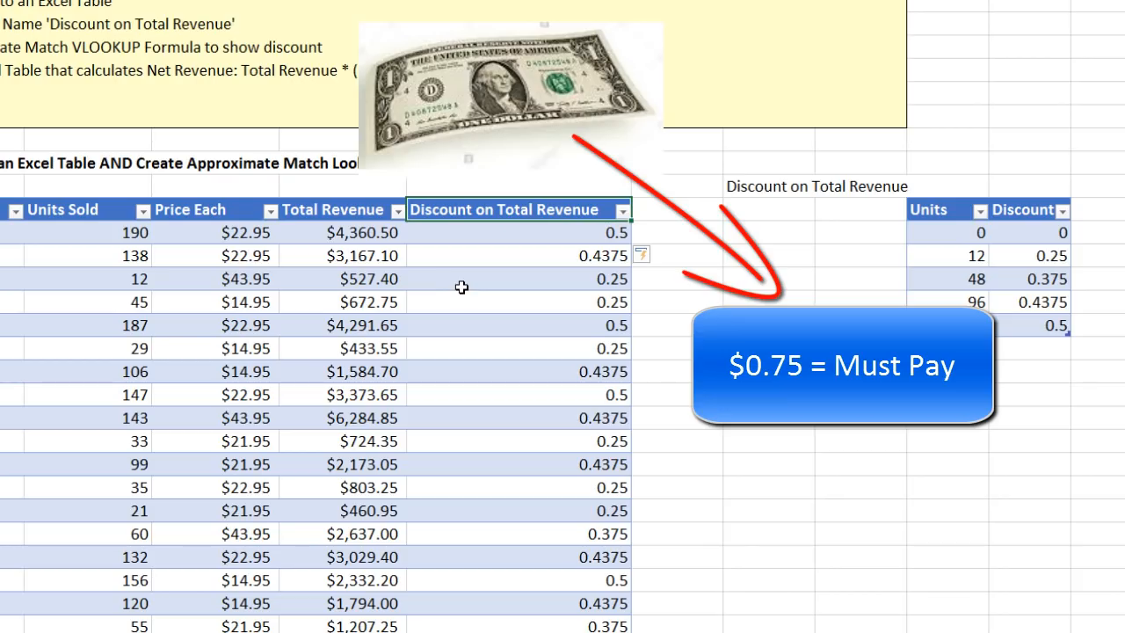
Add a column headed Net Revenue in G19 beside the Discount on Total Revenue column.
click(659, 212)
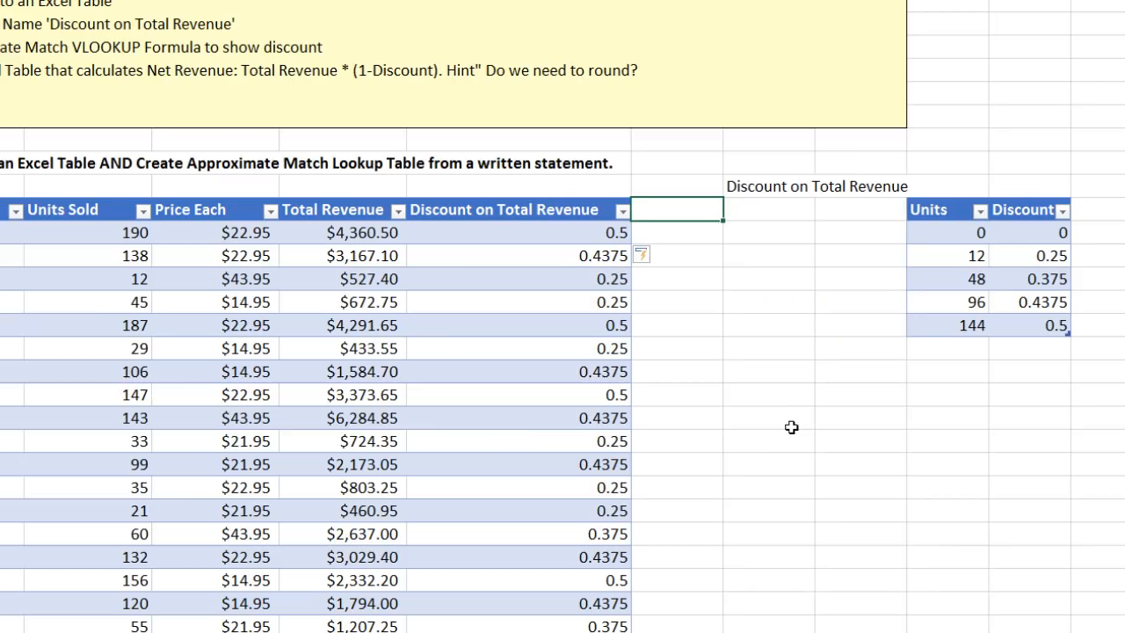
text(Net Revenue)
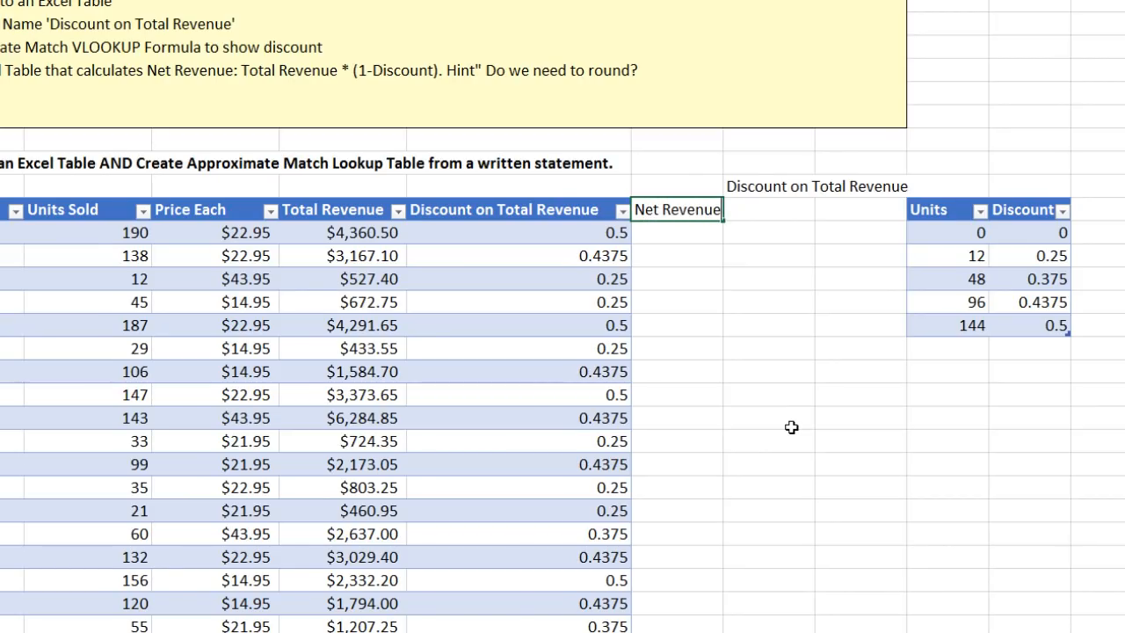
key(Return)
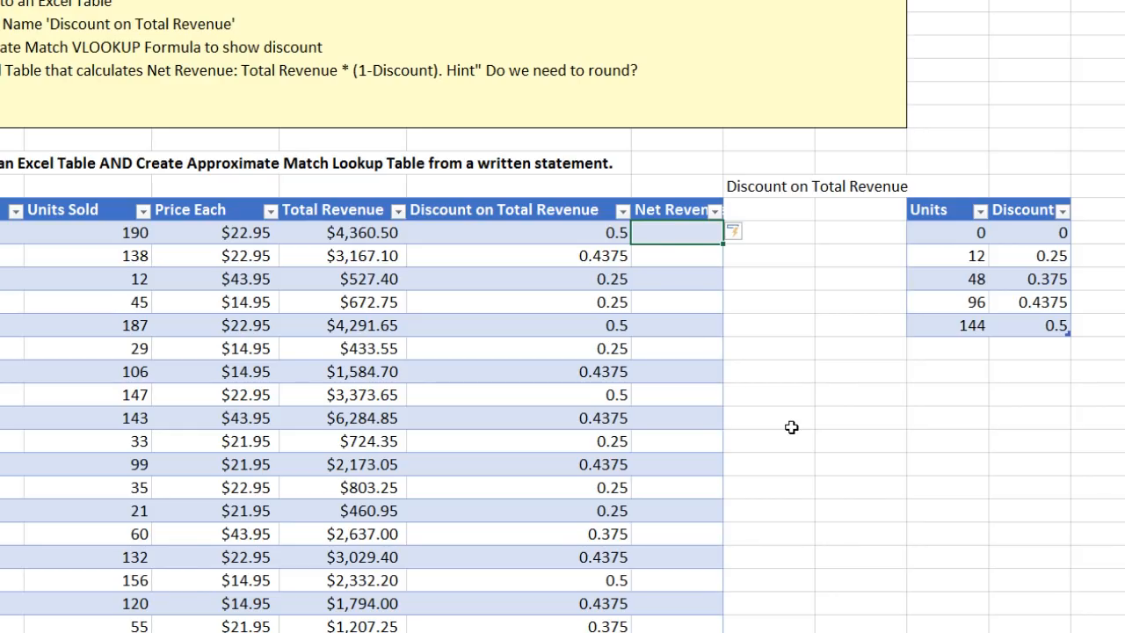
Clear the leftover Discount on Total Revenue text from H18 and widen column G to fit the Net Revenue heading.
click(798, 184)
key(Delete)
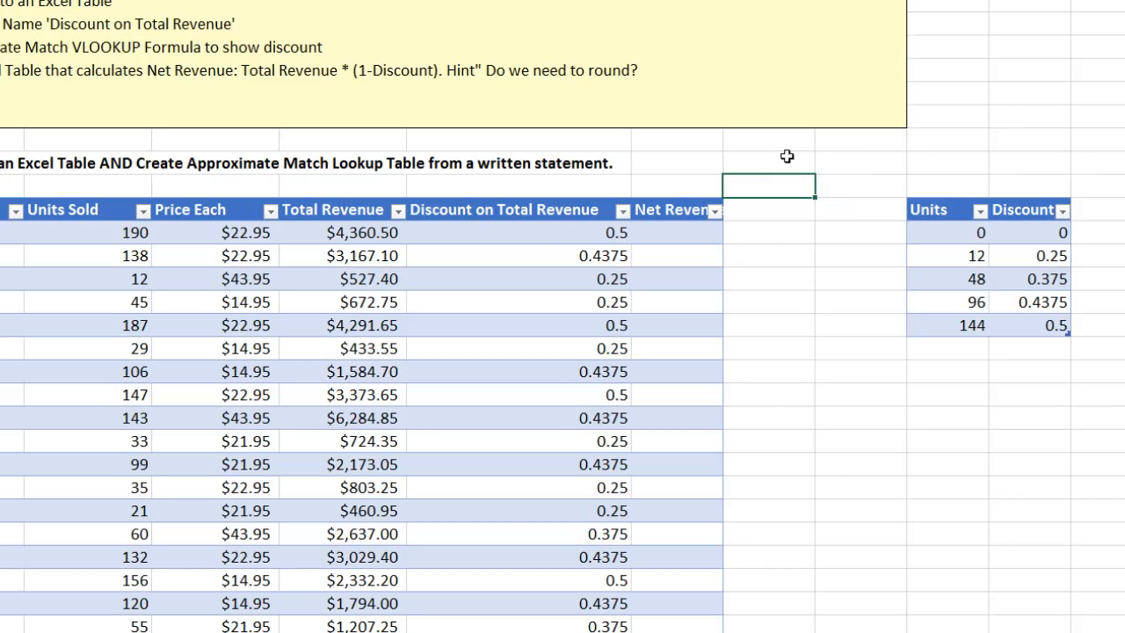
drag(723, 1, 755, 1)
click(673, 232)
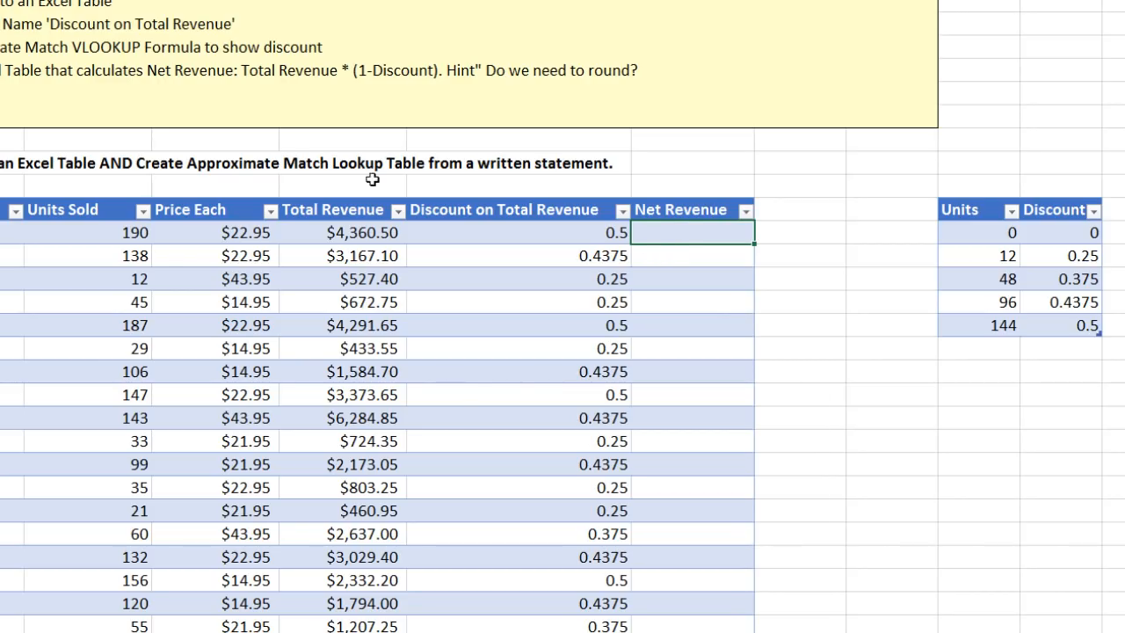
Enter a Net Revenue formula in G20 that multiplies one minus the Discount on Total Revenue by the Total Revenue of the same row.
text(=(1-)
click(590, 233)
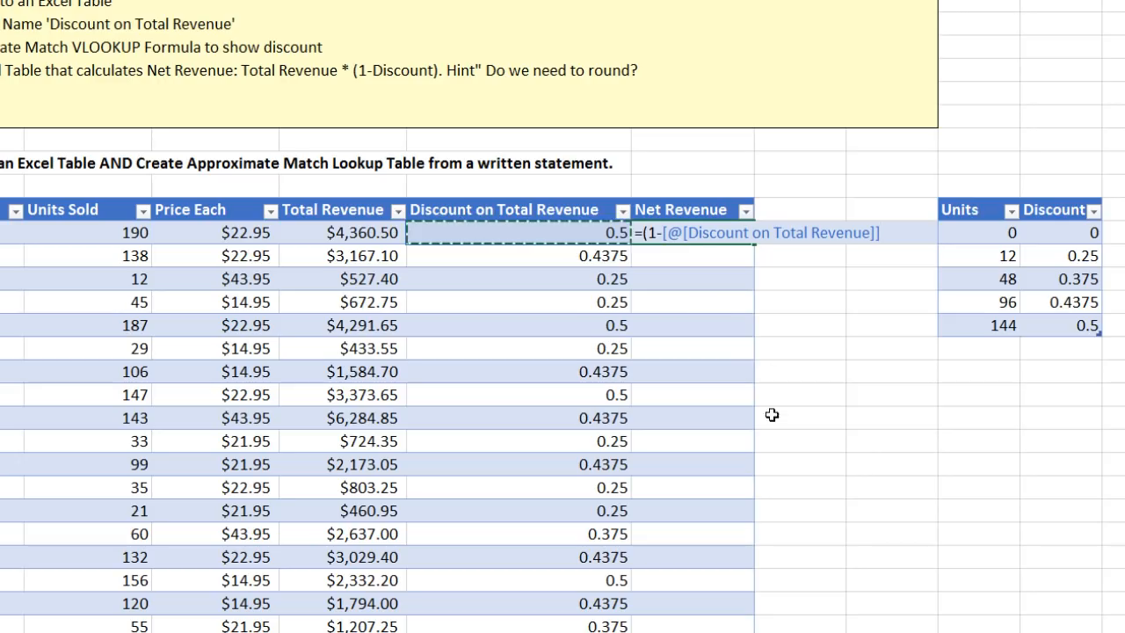
text())
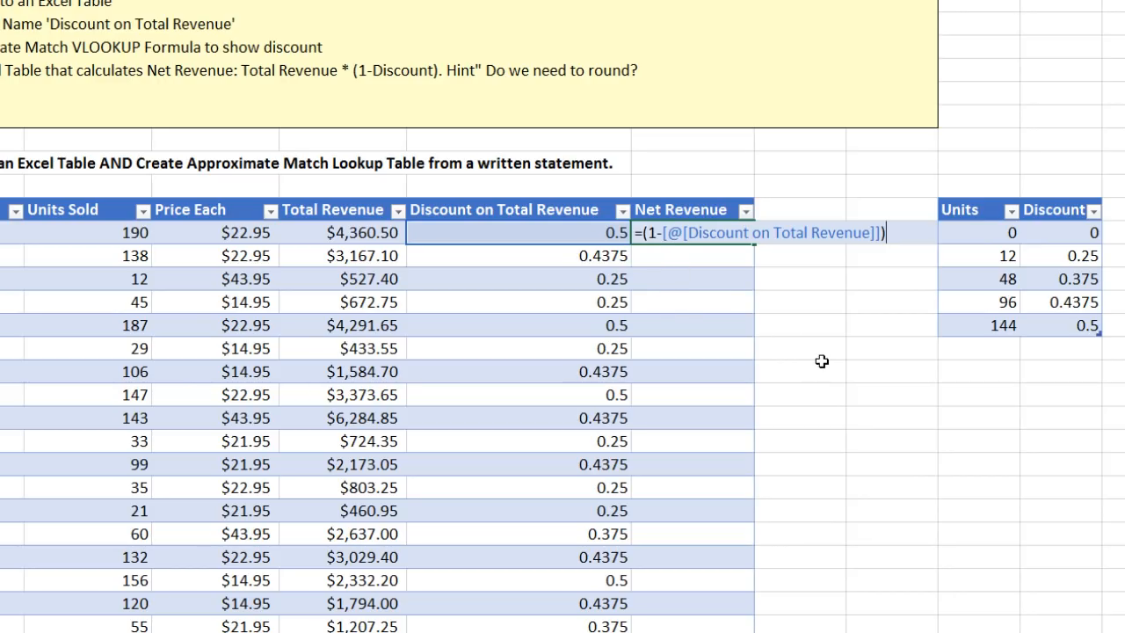
text(*)
click(351, 232)
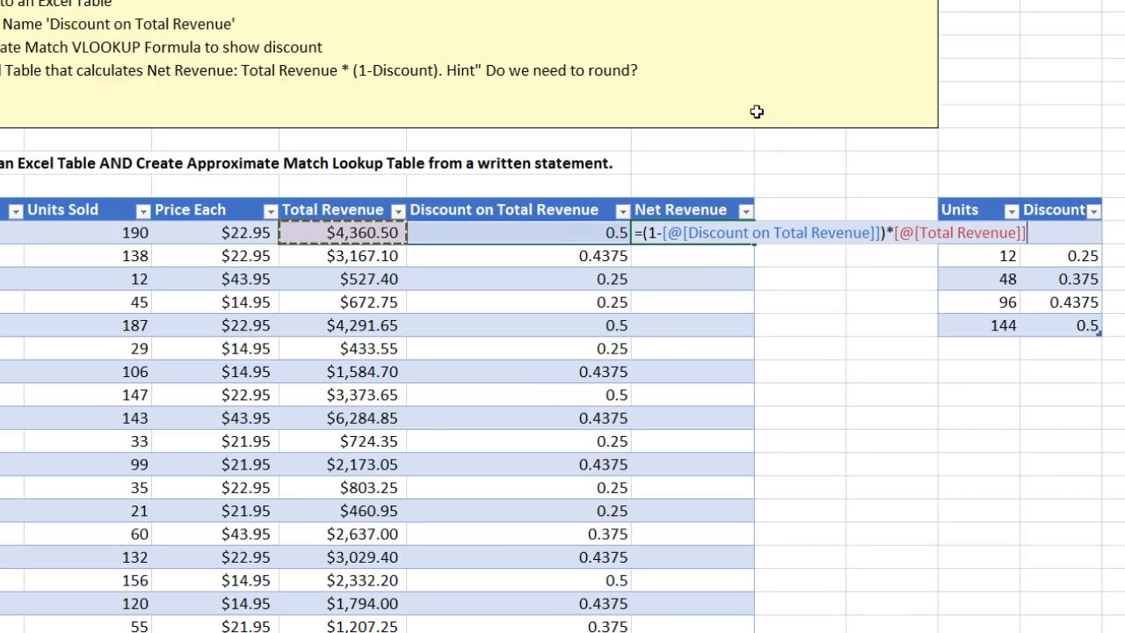
click(646, 232)
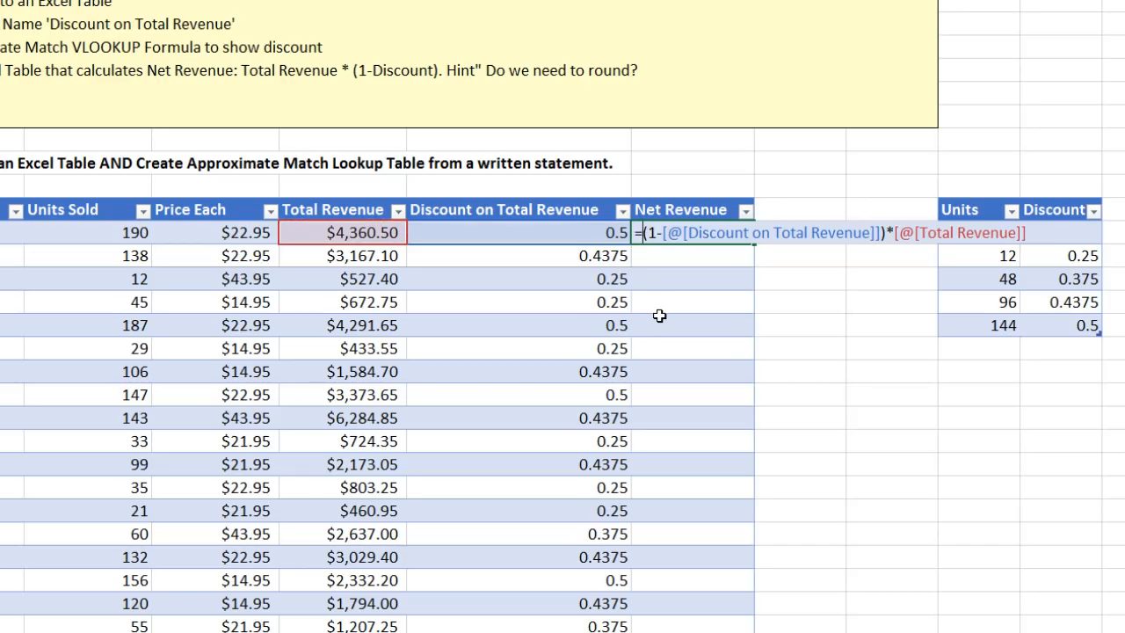
key(Return)
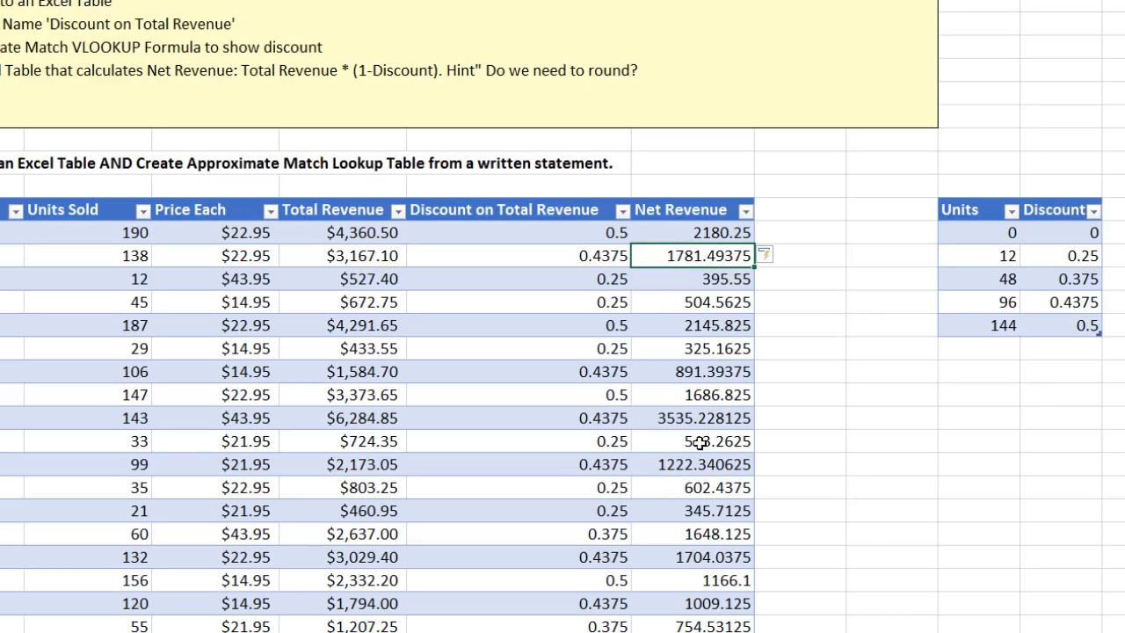
Wrap the Net Revenue formula in G20 in a ROUND function with 2 digits, keeping the 1-minus-discount part in its own parentheses.
click(676, 230)
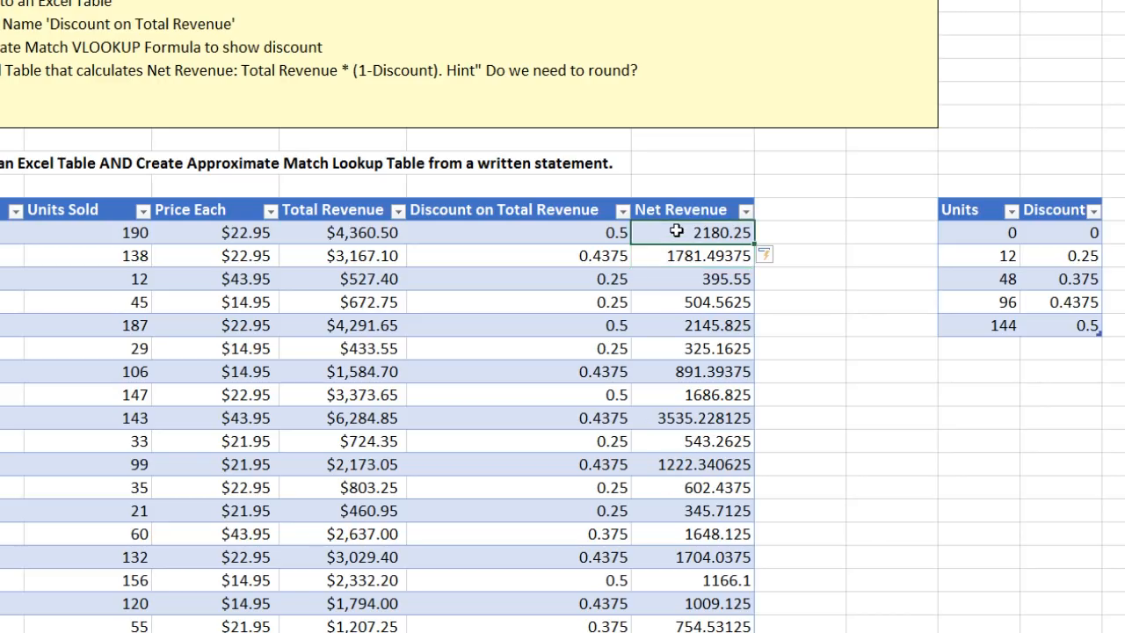
double_click(676, 231)
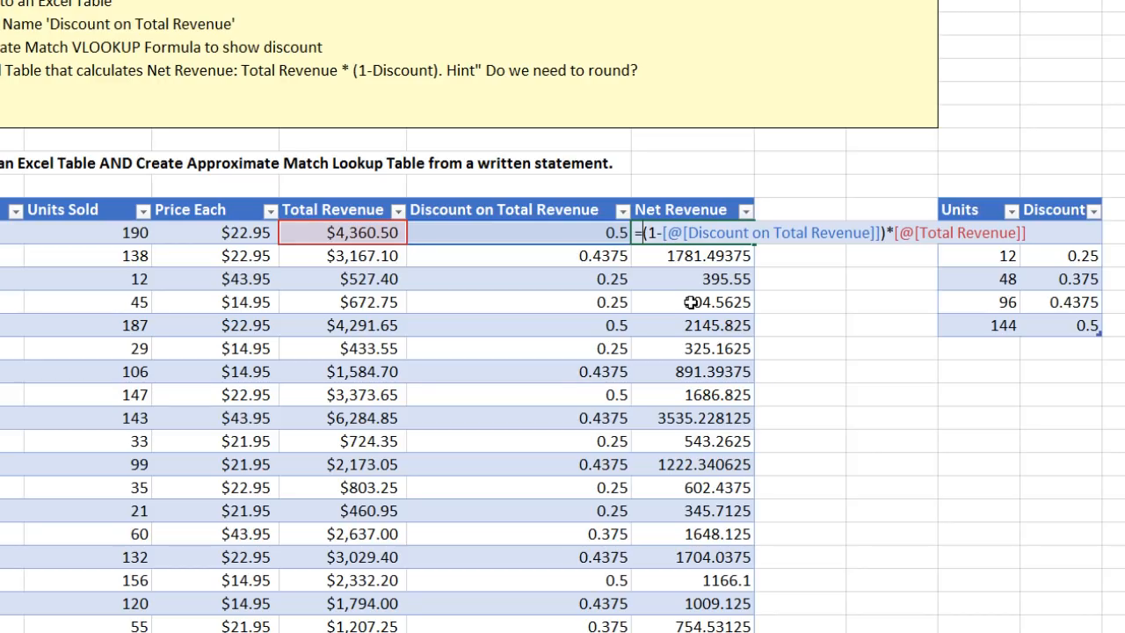
text(rou)
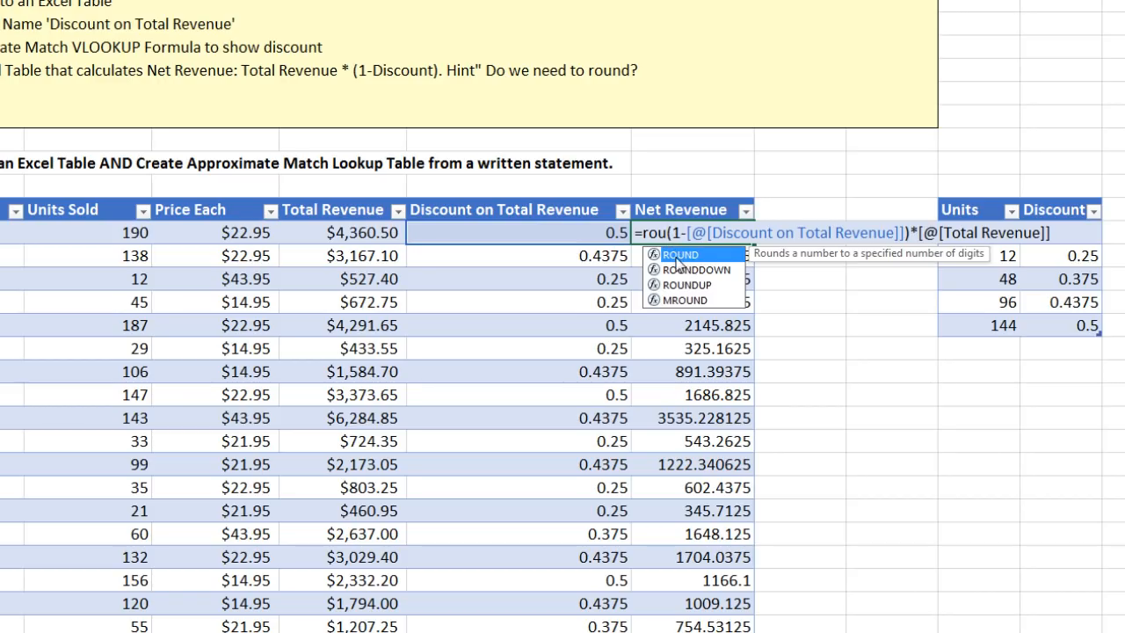
key(Tab)
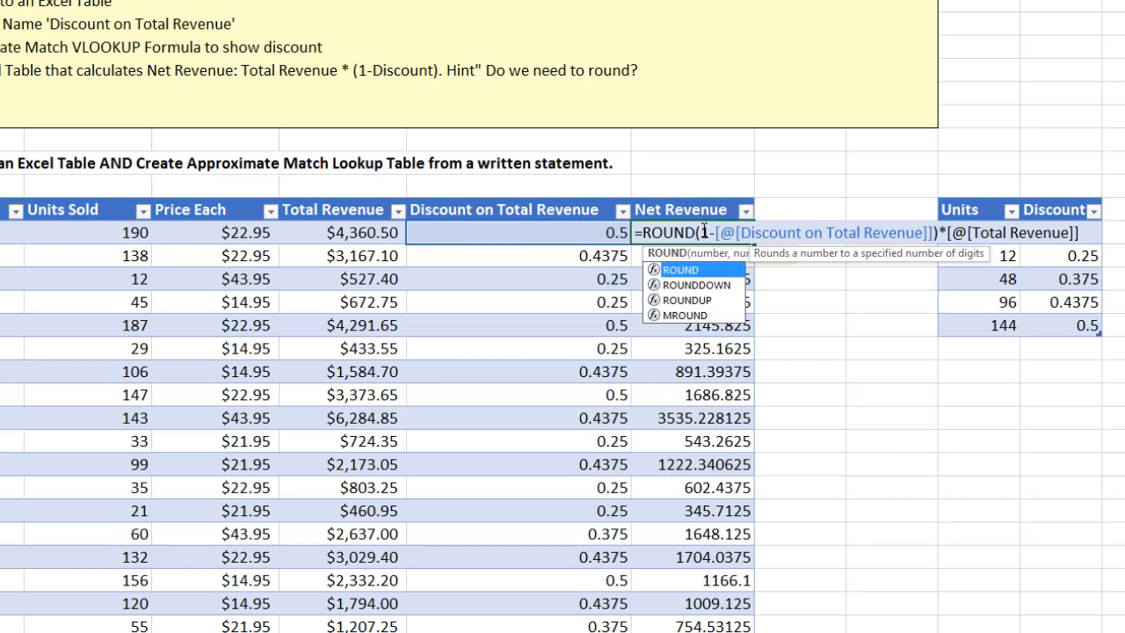
click(702, 231)
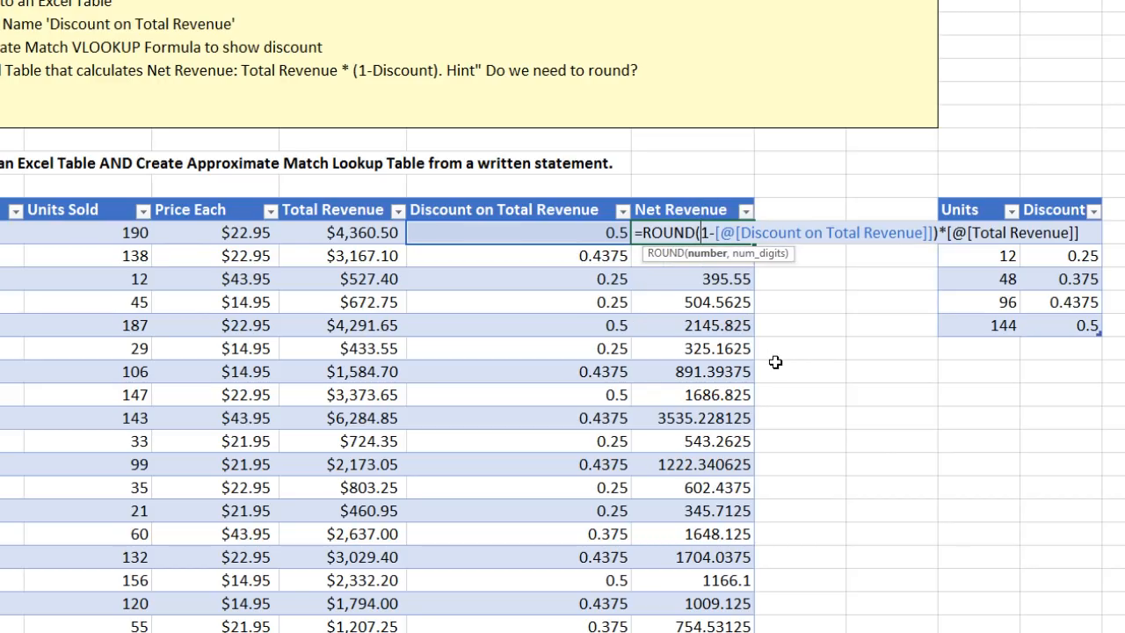
text(()
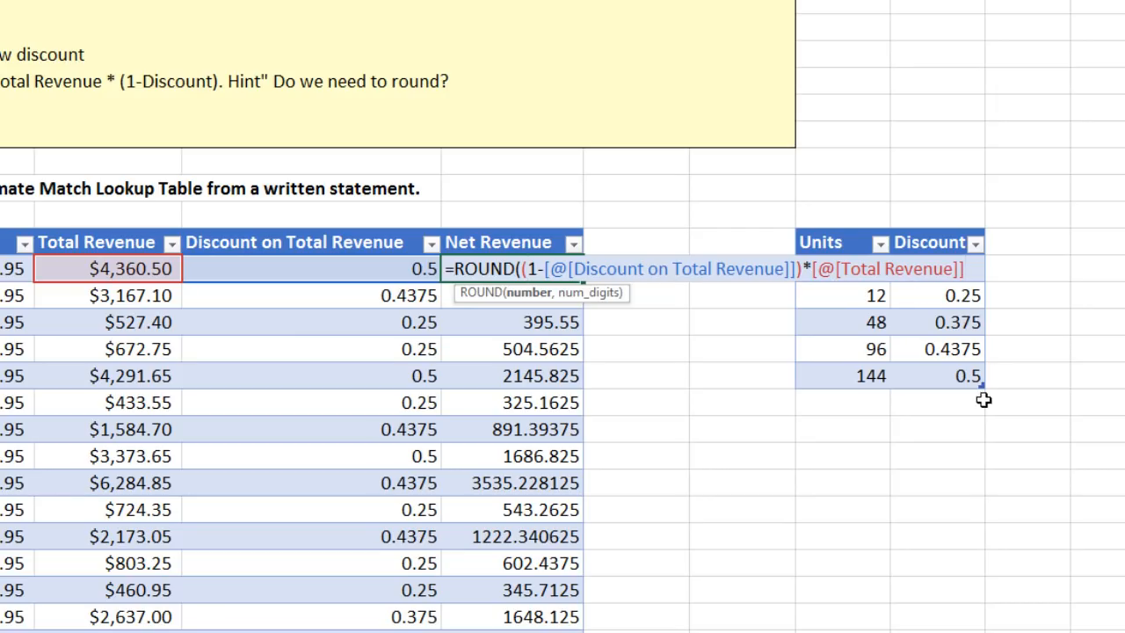
text(,)
drag(624, 291, 987, 291)
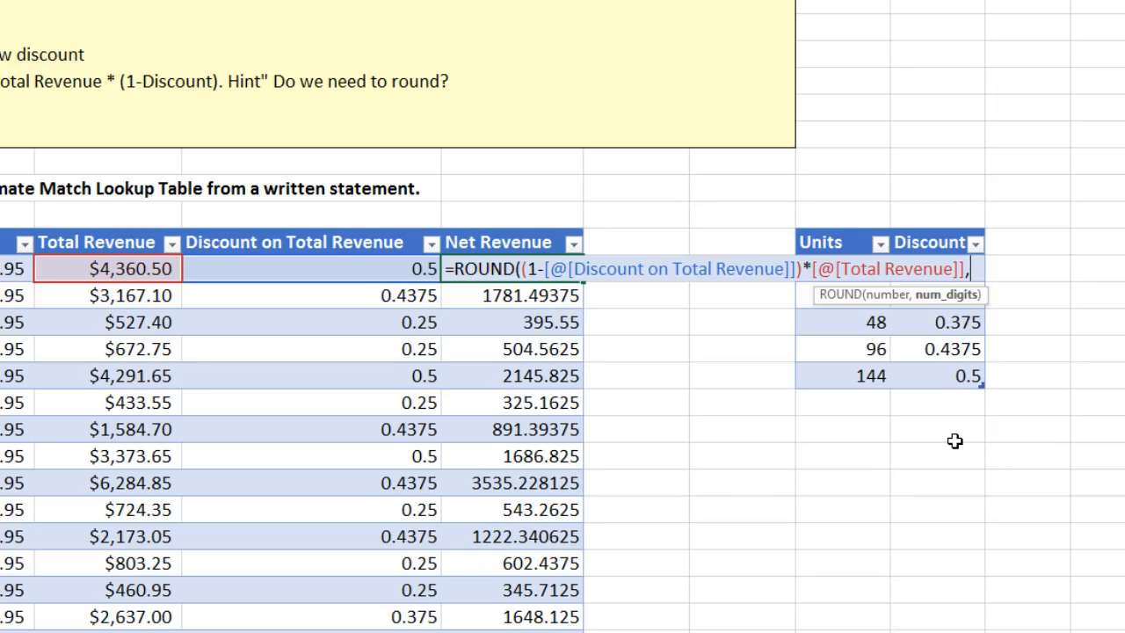
text(2))
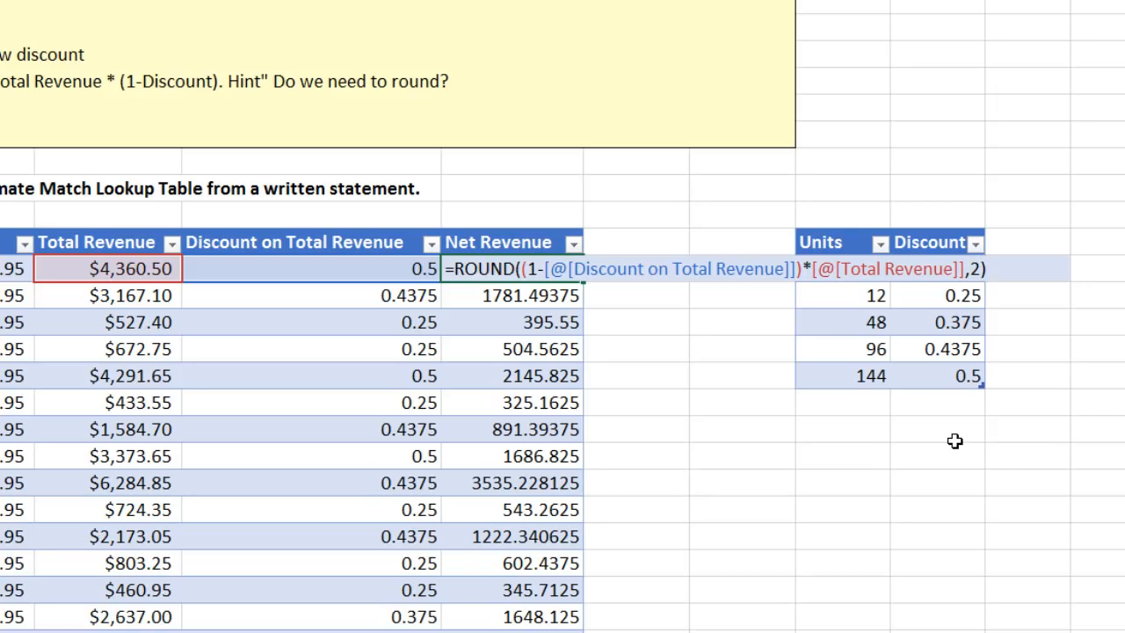
key(Return)
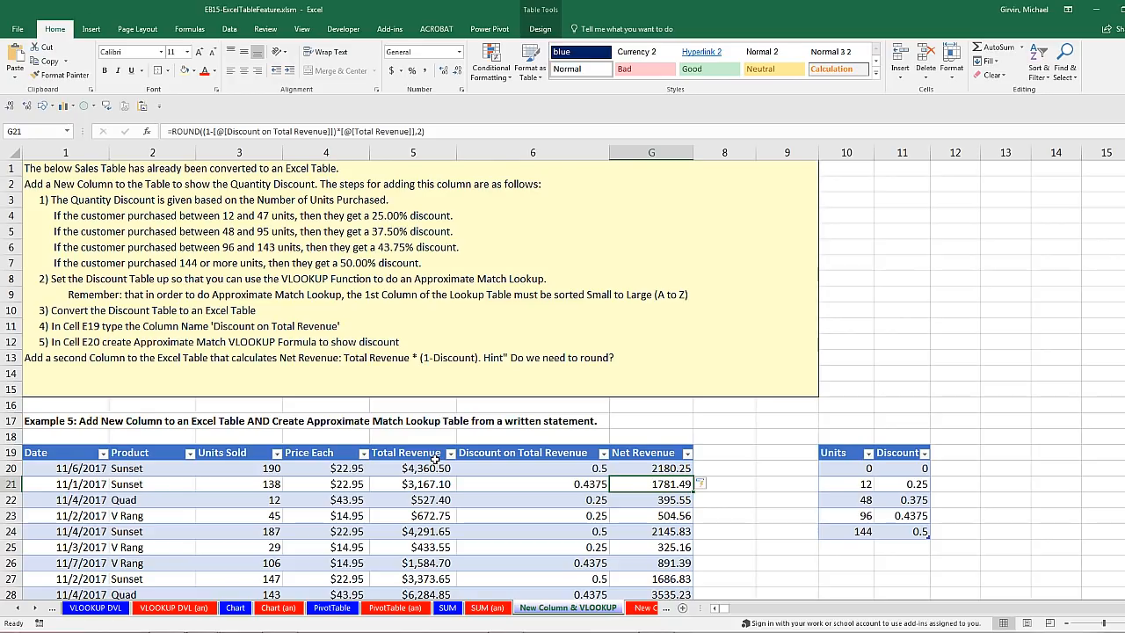
Add a row directly below the discount table with 168 units and a discount of .55.
scroll(811, 395, down, 3)
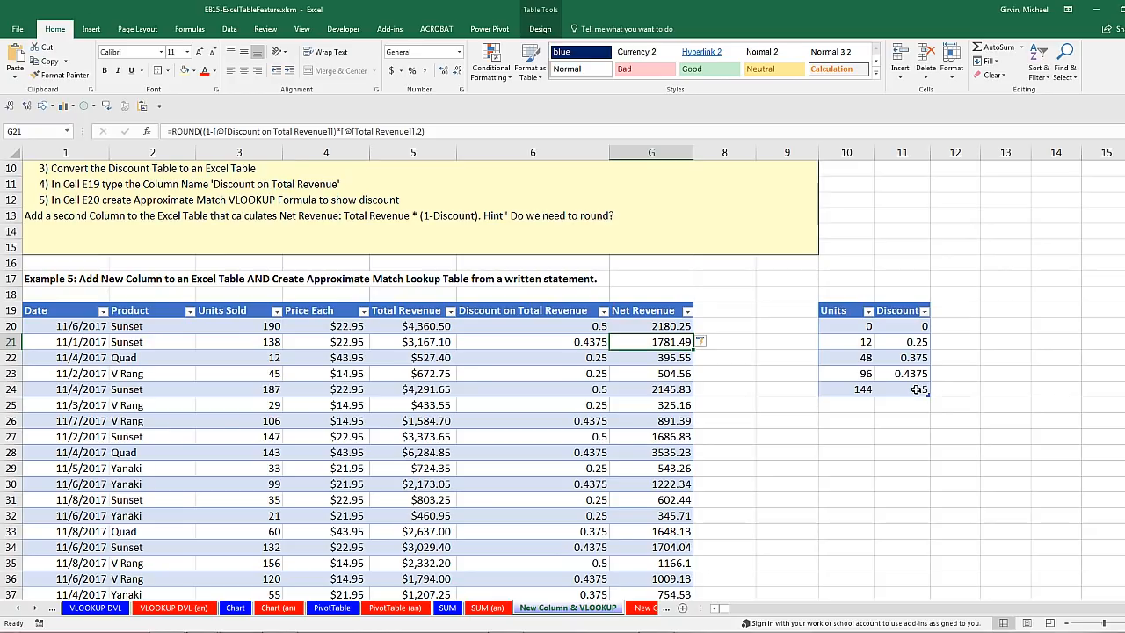
click(851, 404)
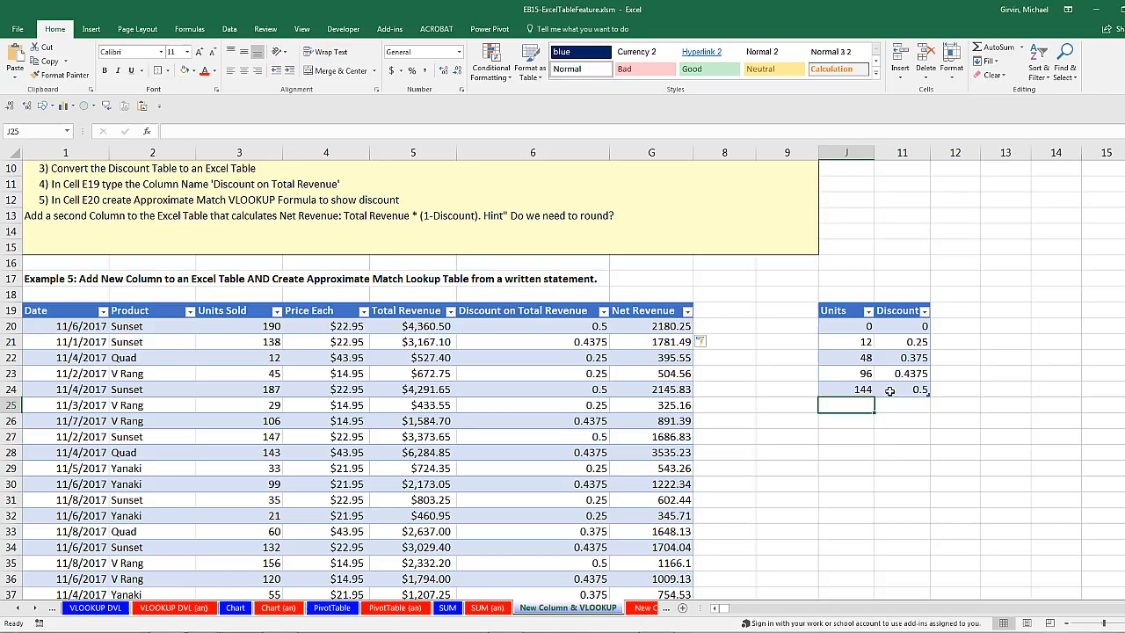
click(925, 388)
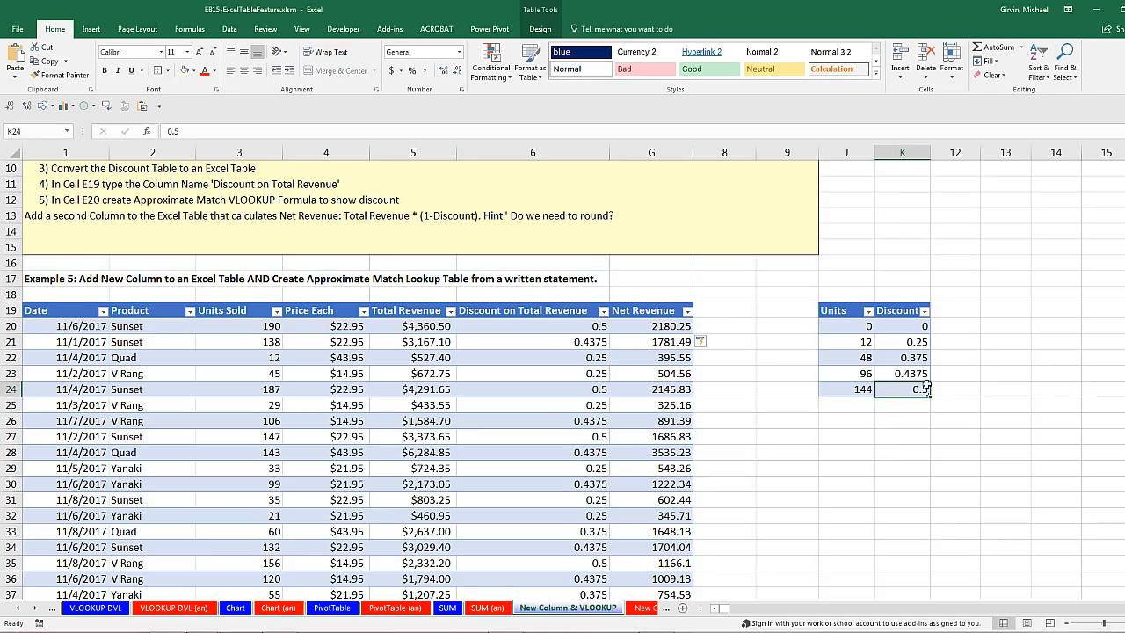
click(843, 407)
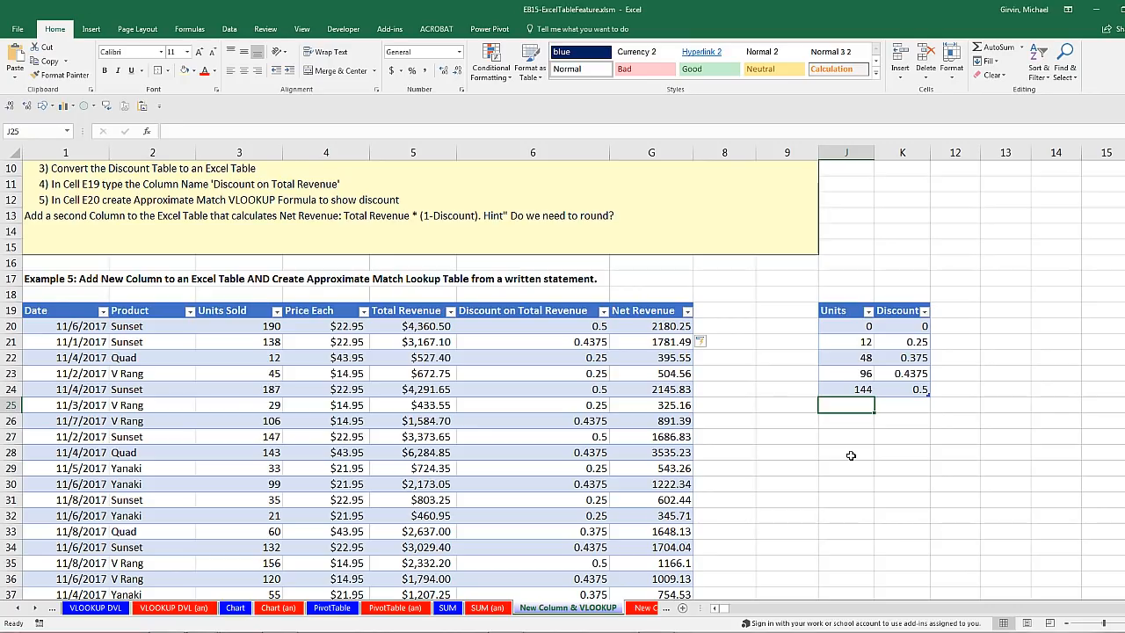
text(168)
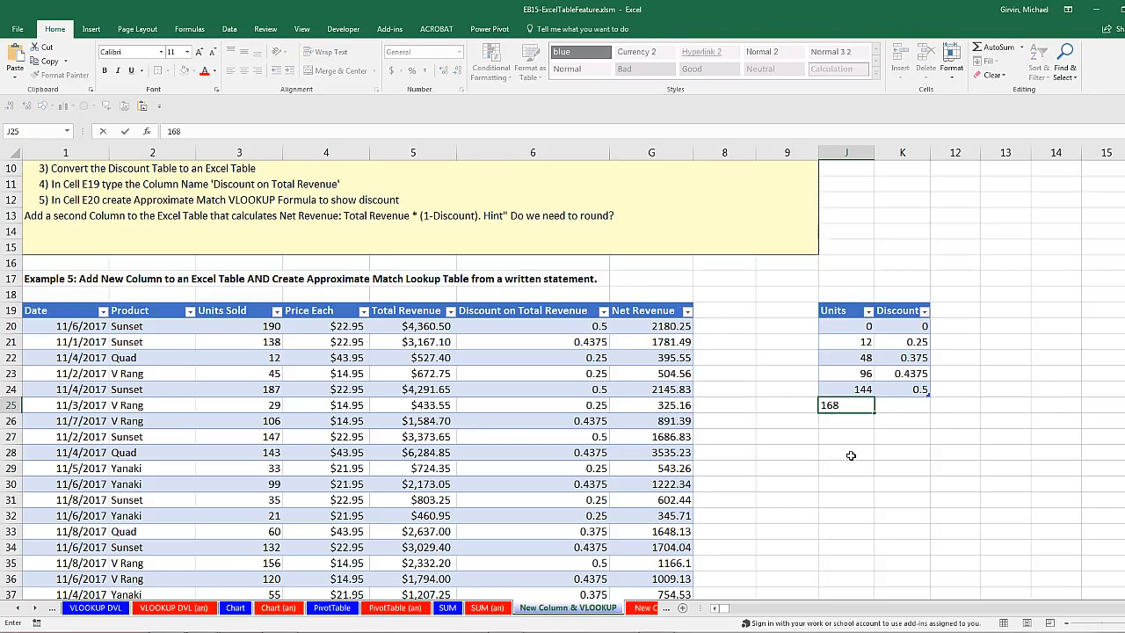
key(Tab)
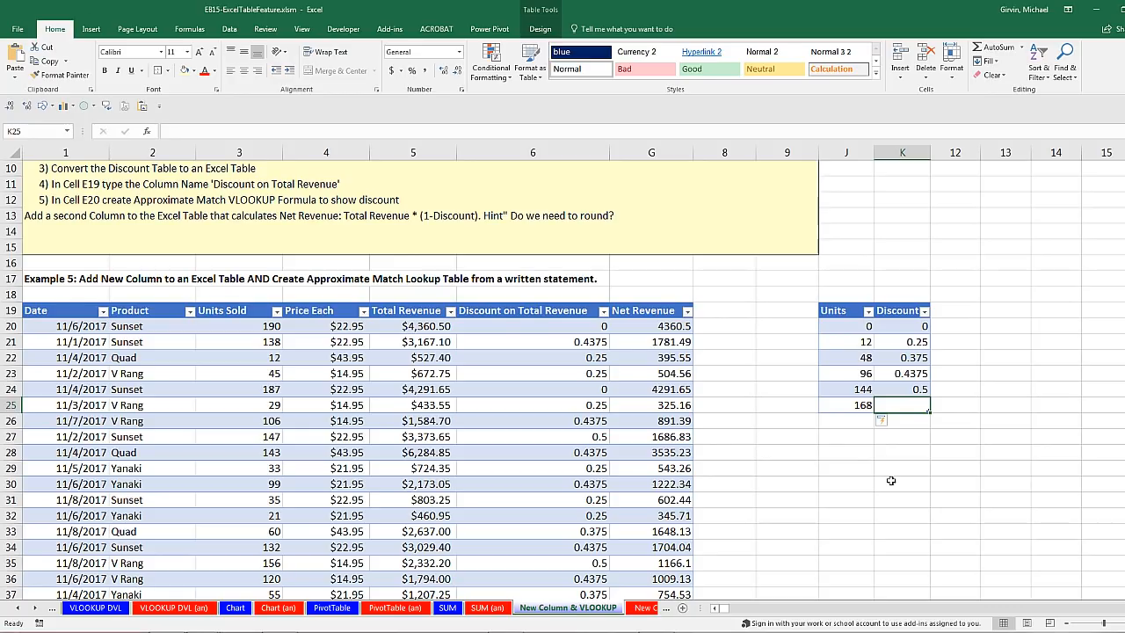
text(.)
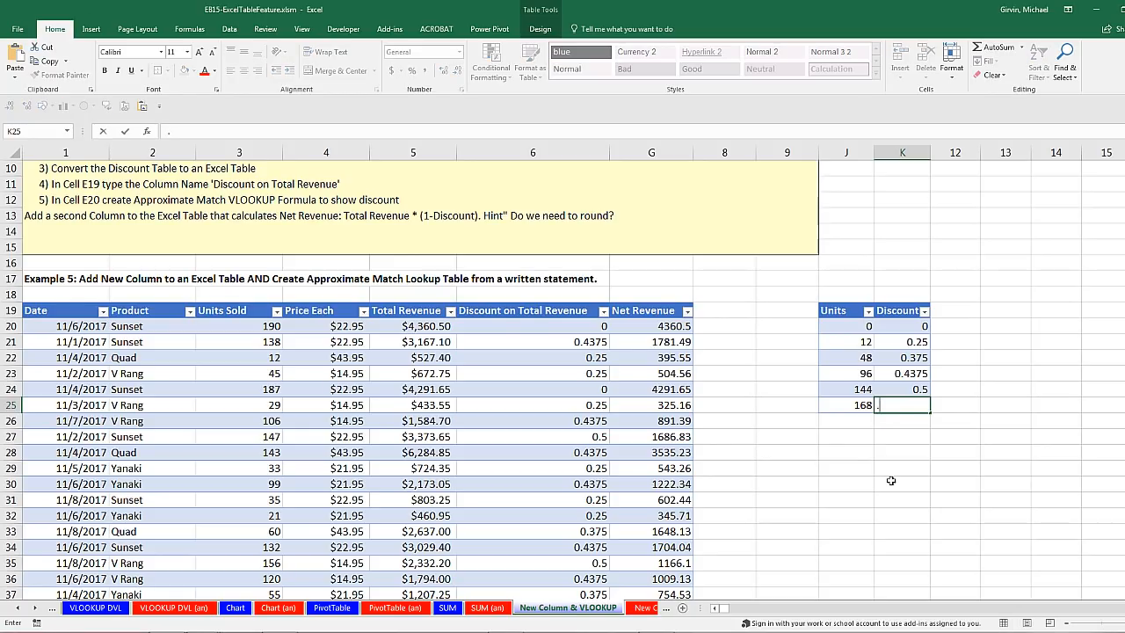
text(55)
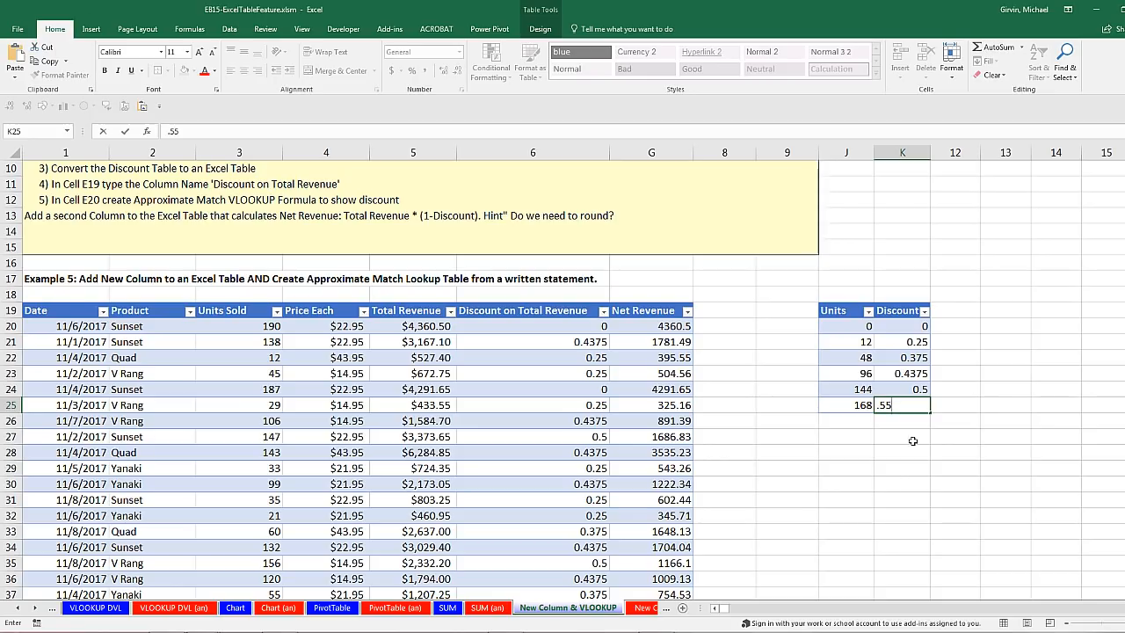
key(Return)
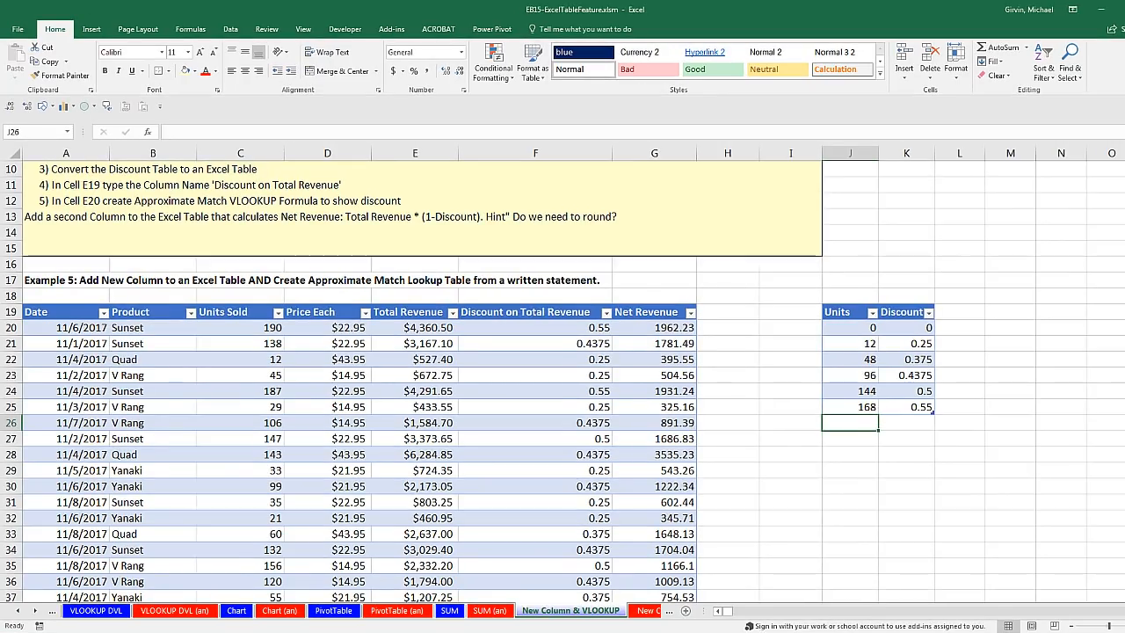
Copy the three new sales records in Y13:AC15.
scroll(572, 378, right, 9)
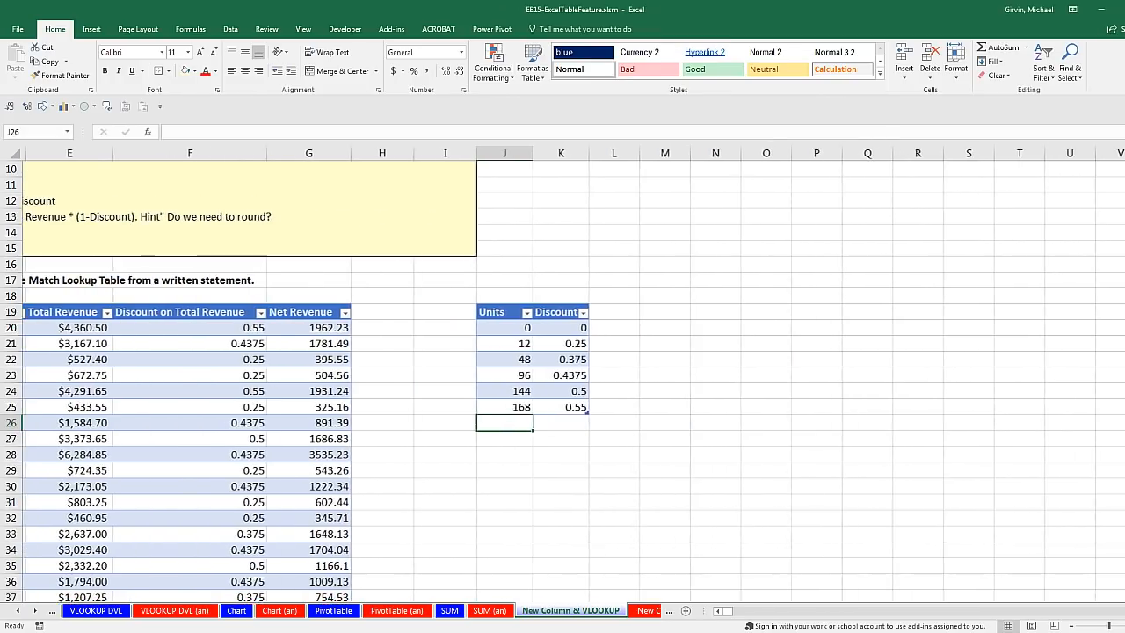
scroll(794, 246, right, 1)
drag(763, 220, 957, 246)
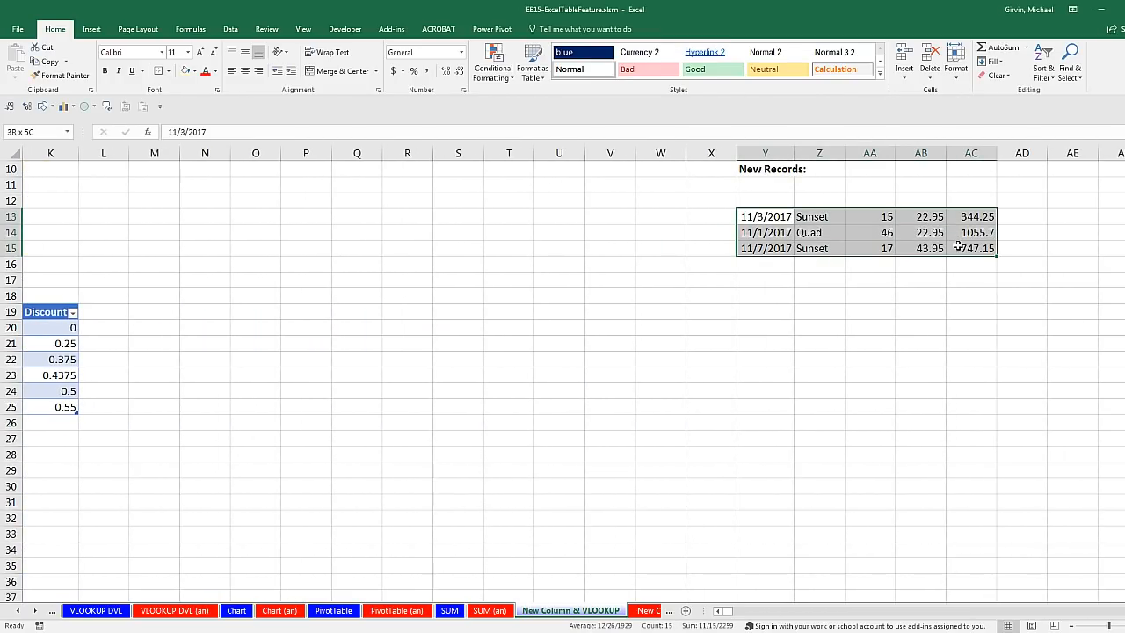
key(ctrl+c)
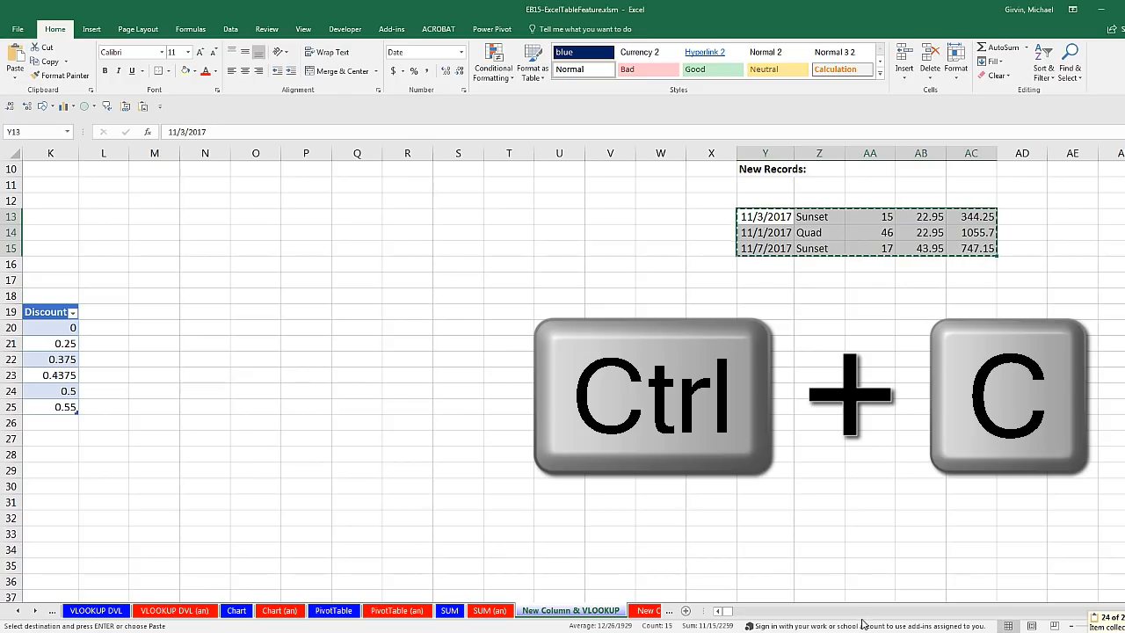
Paste the copied records directly below the last row of the sales table, starting in A653.
key(ctrl+Home)
scroll(792, 528, down, 6)
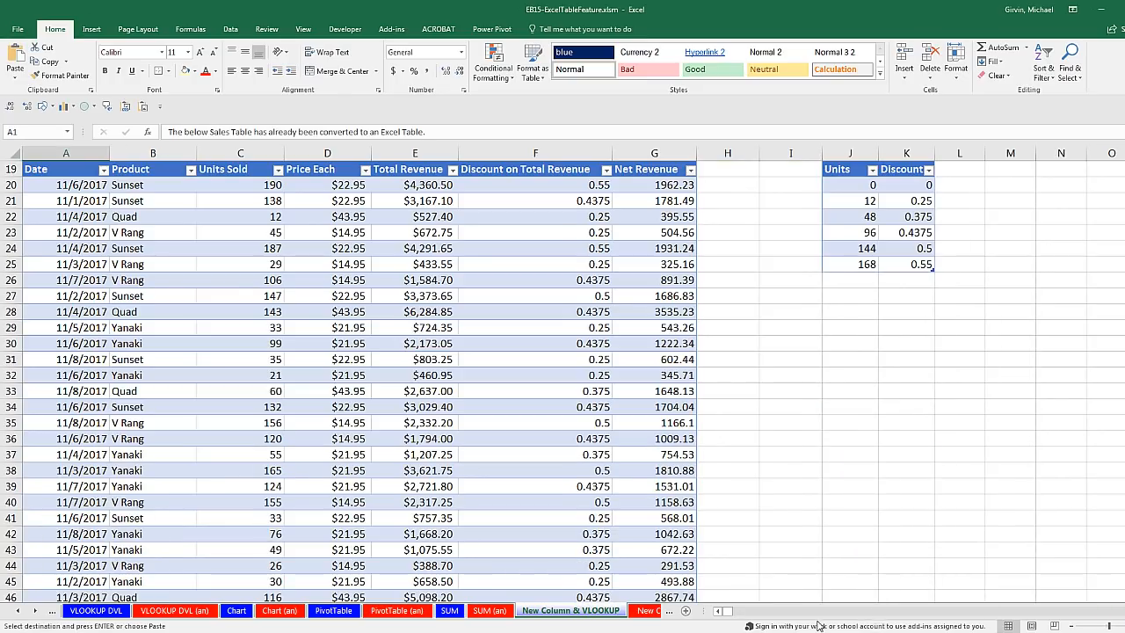
scroll(369, 567, up, 2)
scroll(189, 502, up, 4)
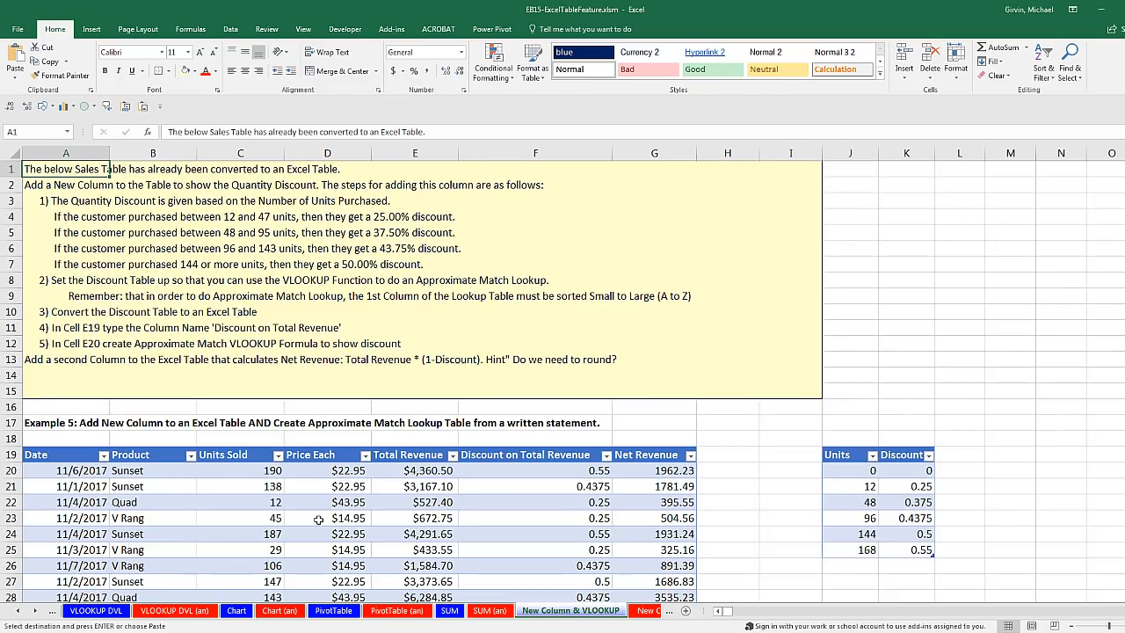
click(55, 470)
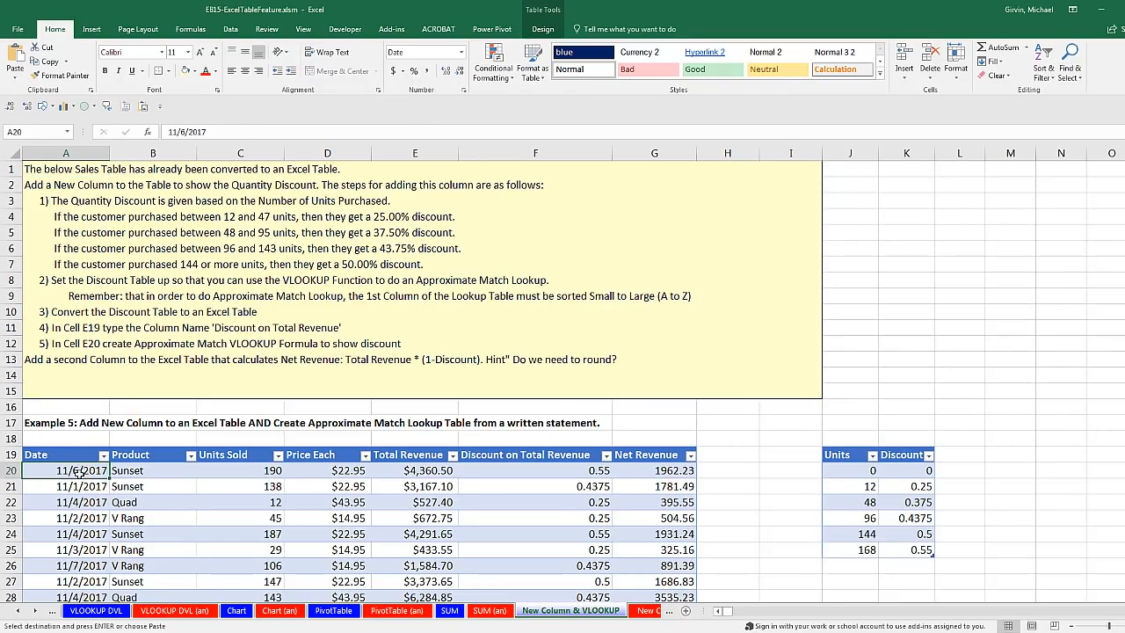
key(ctrl+Down)
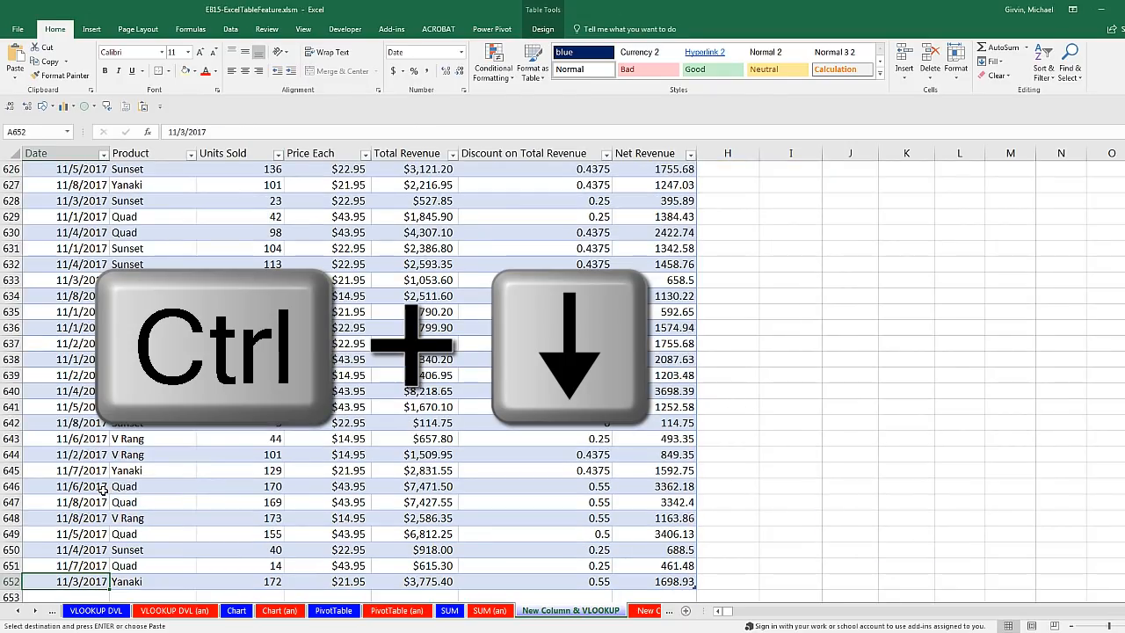
scroll(123, 500, down, 4)
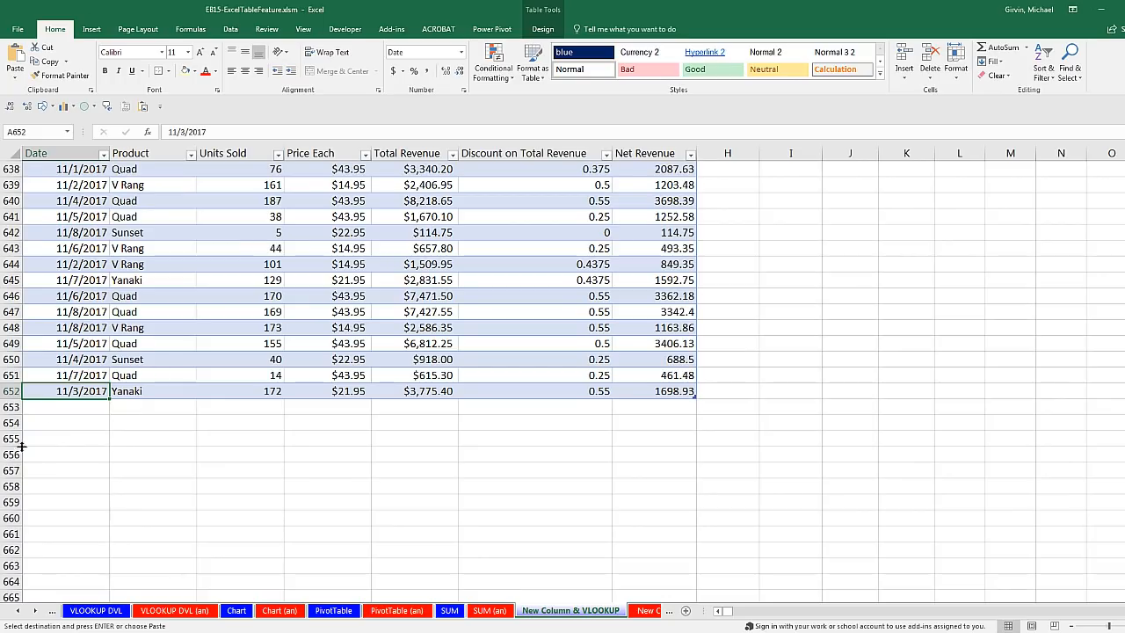
click(77, 401)
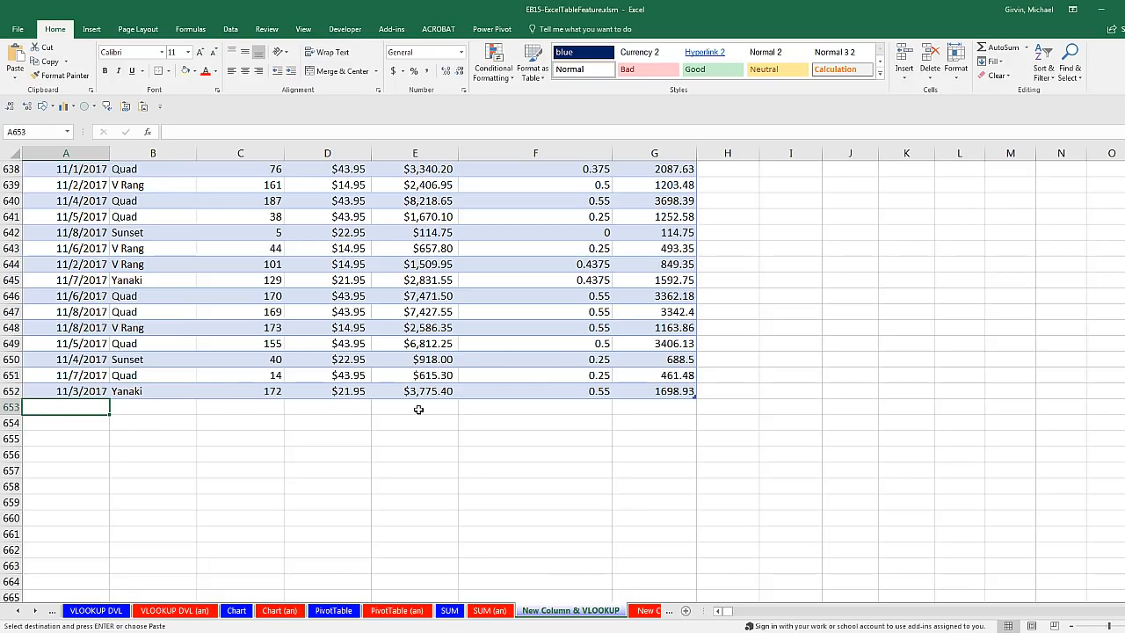
key(ctrl+v)
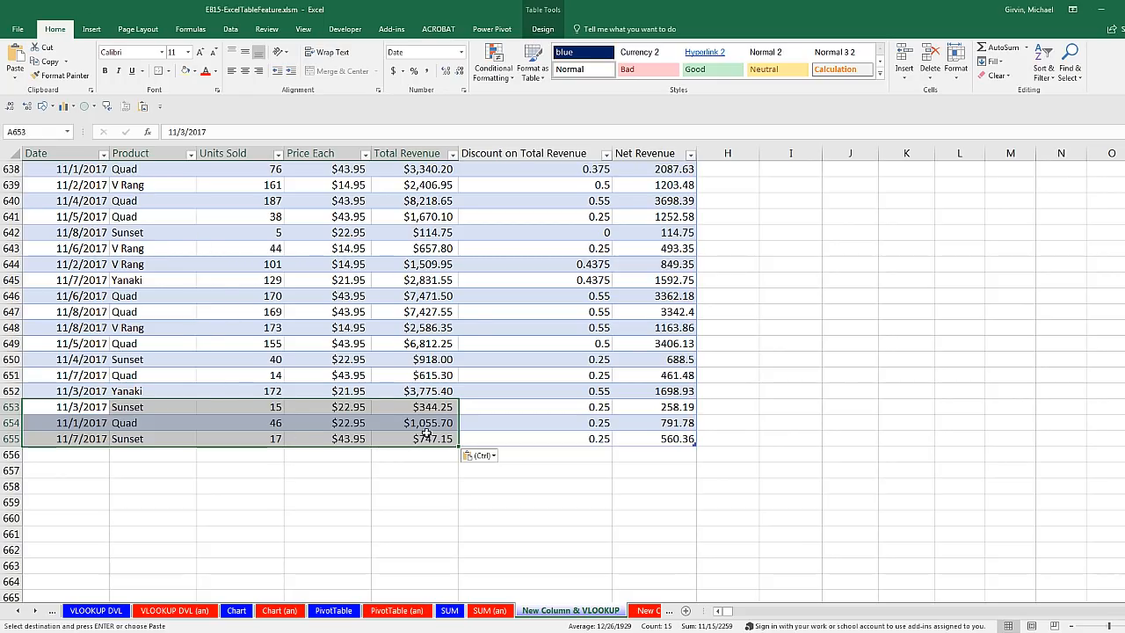
Check the Discount on Total Revenue and Net Revenue formulas in the last pasted record, row 655.
double_click(530, 436)
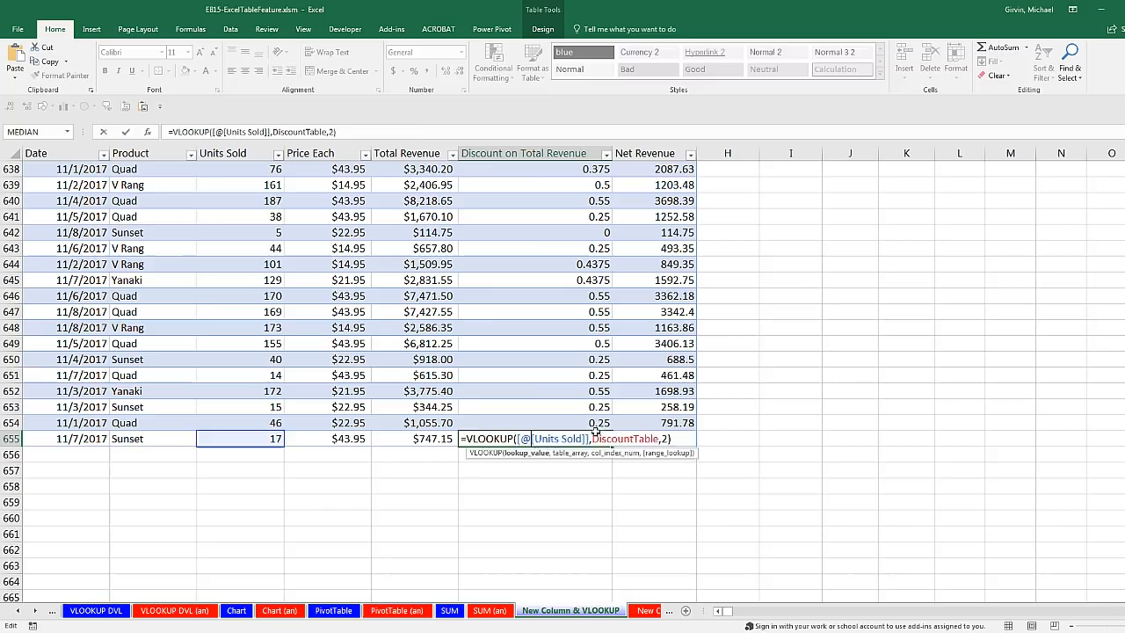
key(Escape)
double_click(652, 439)
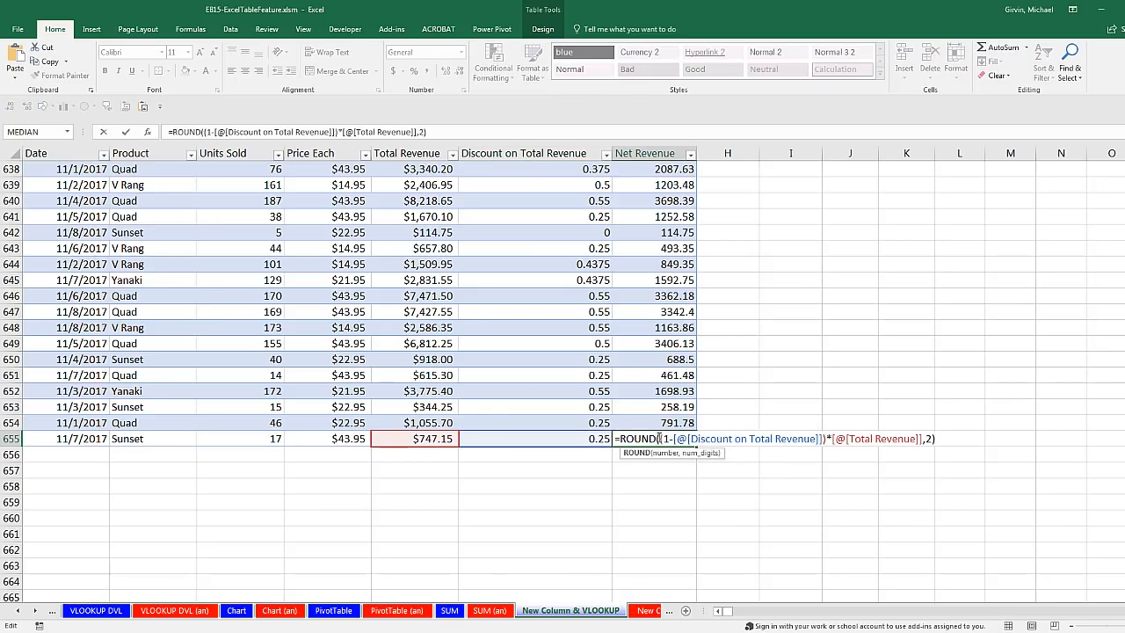
Leave the Net Revenue formula unchanged, return to cell A1, and examine the Total formula in F4 on the SUM (an) sheet.
key(Escape)
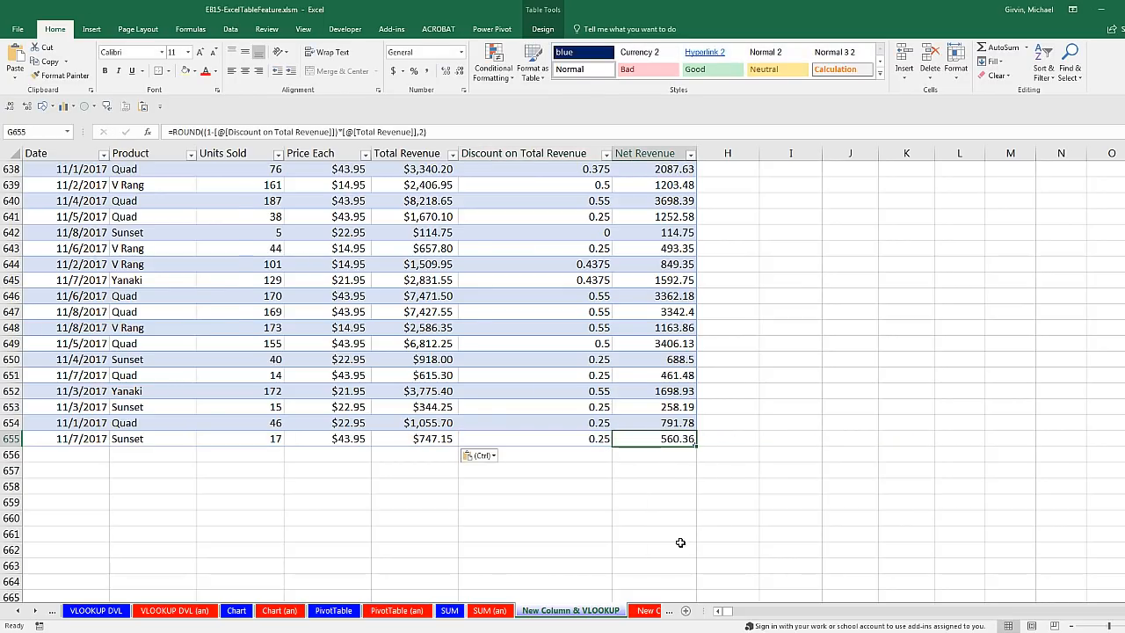
key(ctrl+Home)
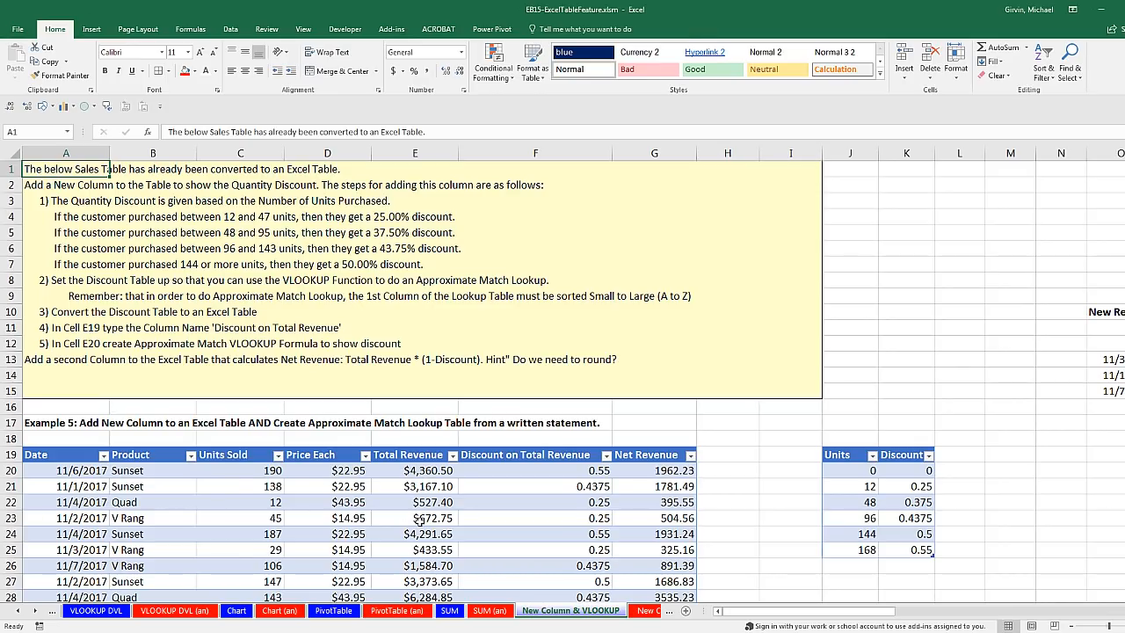
click(488, 611)
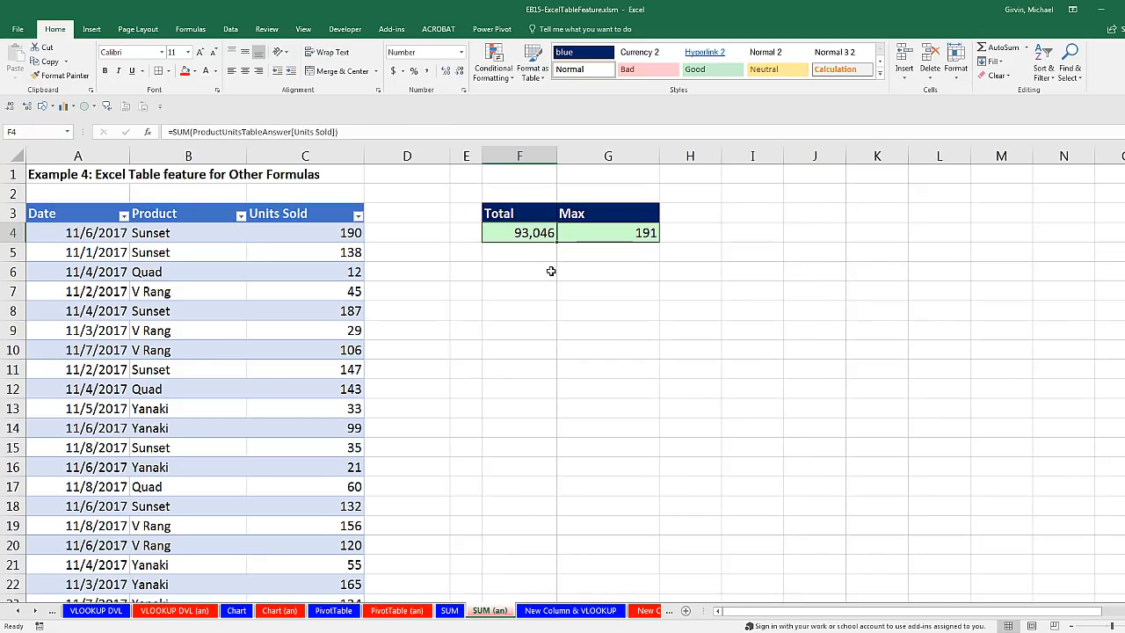
double_click(539, 230)
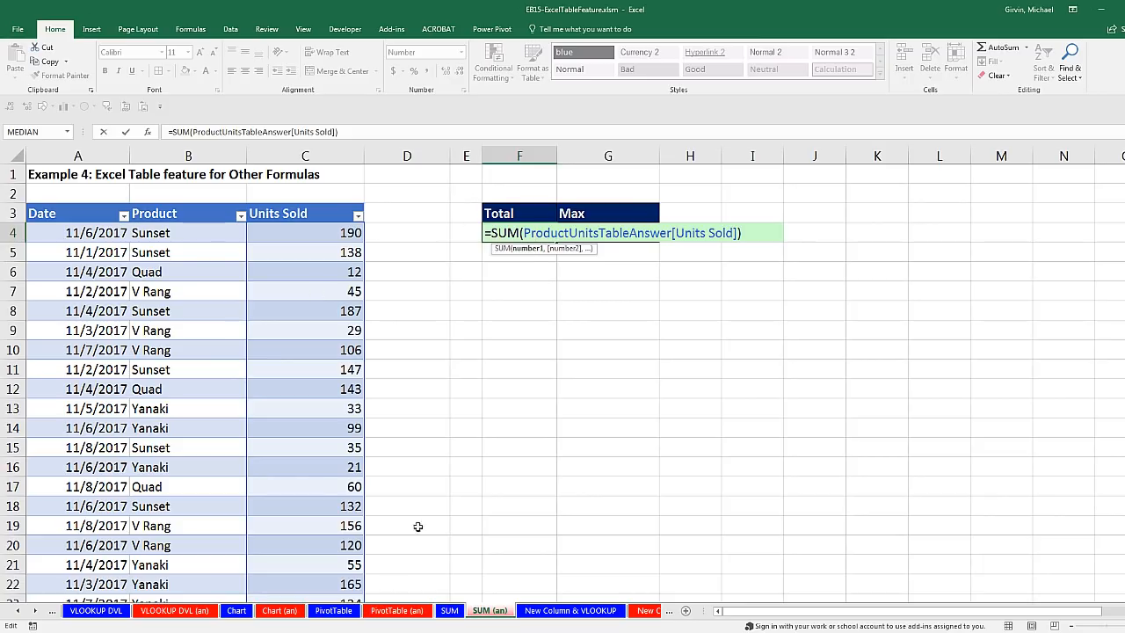
key(ctrl+Return)
Review the PivotTable example on the PivotTable (an) sheet and the sales chart on the Chart (an) sheet.
click(394, 612)
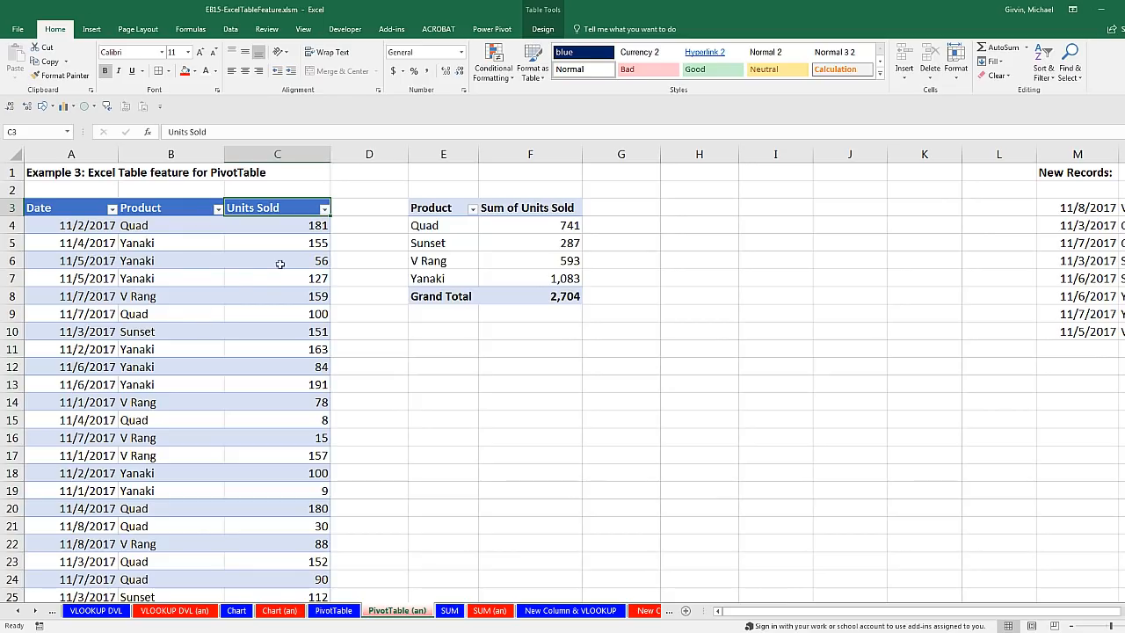
click(282, 612)
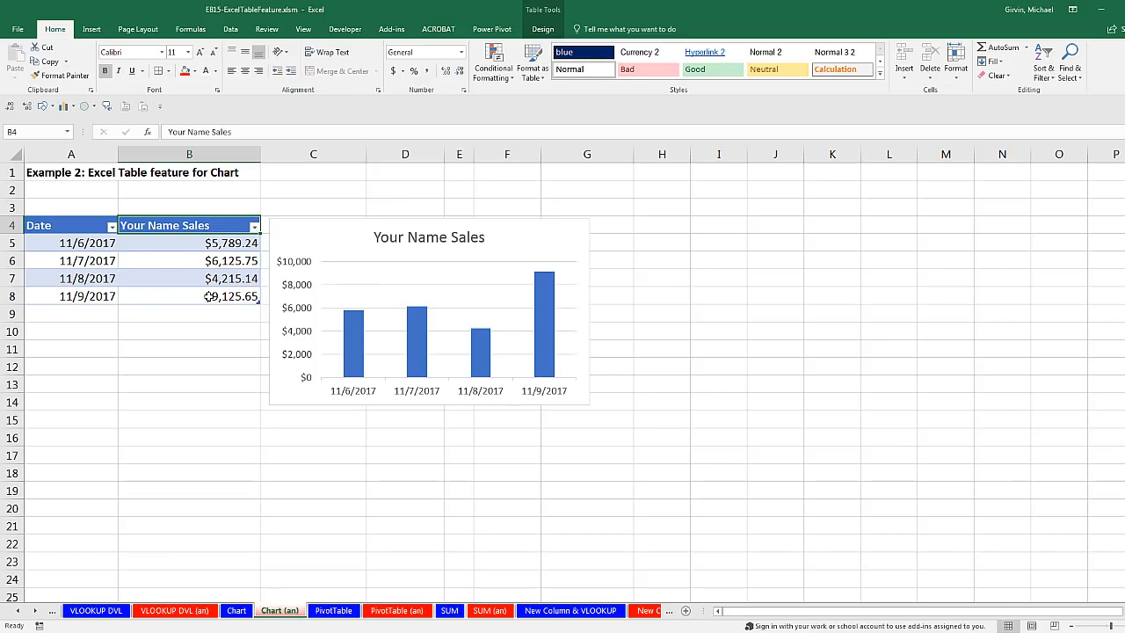
On the VLOOKUP DVL (an) sheet, check the product validation list in F24 and the Retail Price VLOOKUP formula in G24.
click(173, 610)
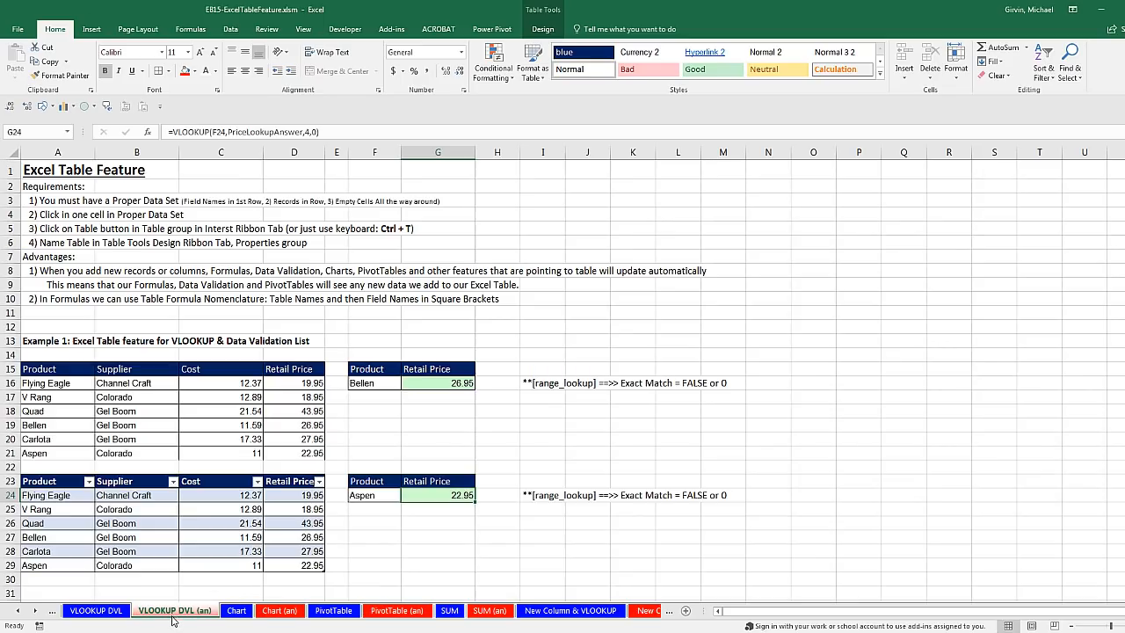
click(378, 495)
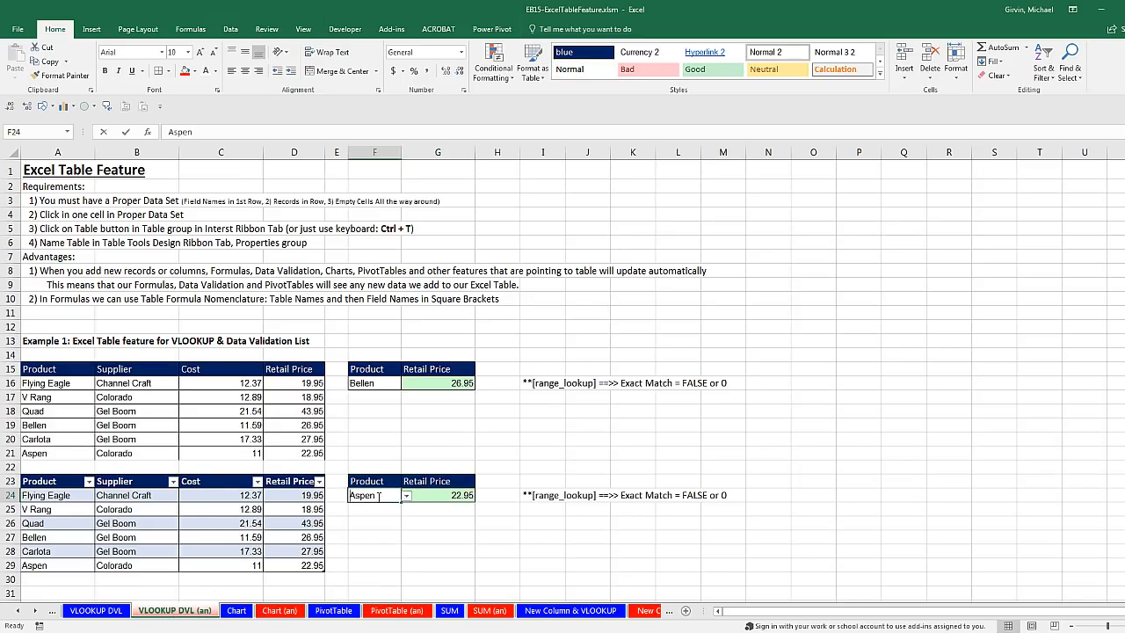
click(406, 498)
click(441, 497)
double_click(462, 497)
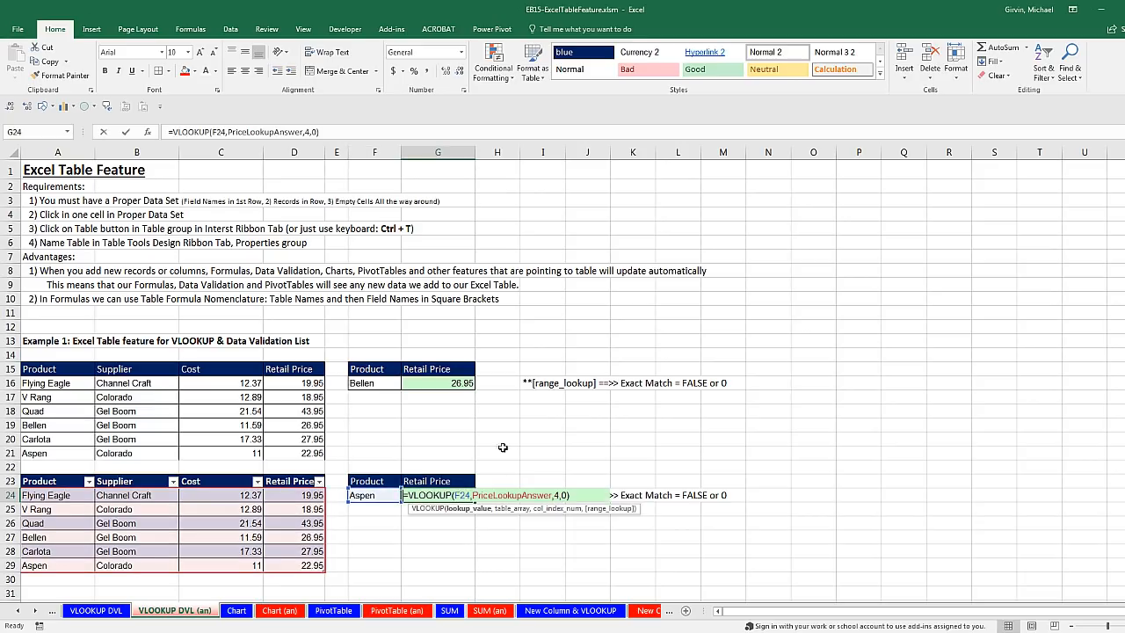